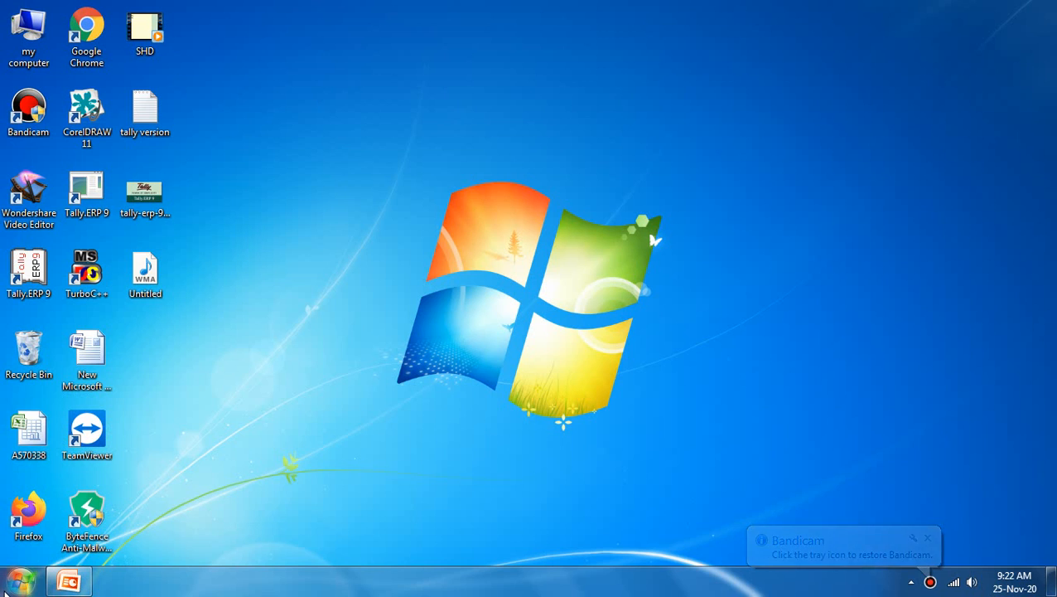
Start Tally.ERP 9 and choose to work in Educational Mode
left_click(18, 582)
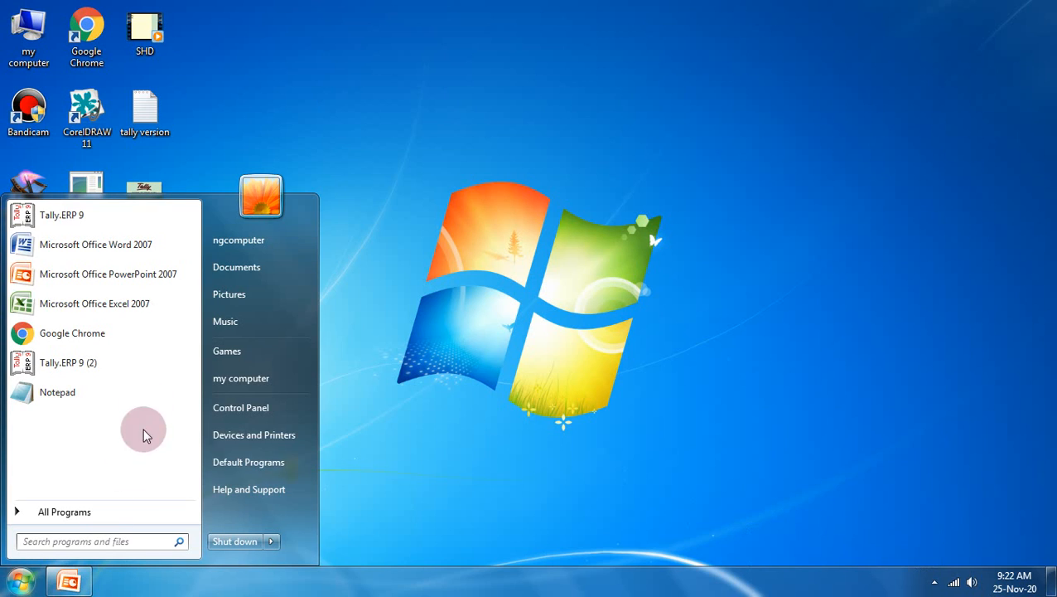
left_click(123, 217)
left_click(314, 284)
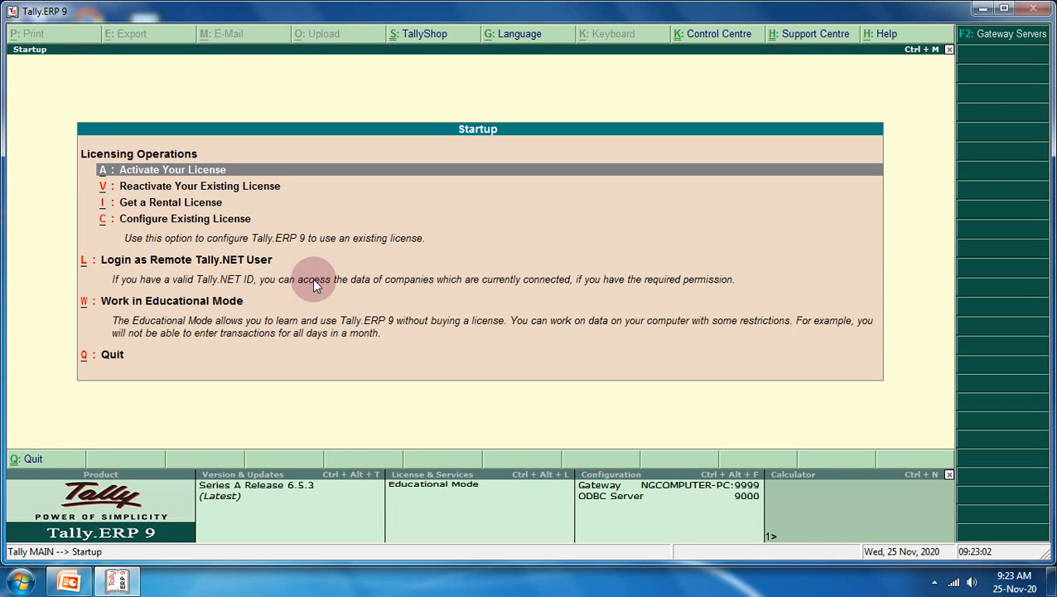
key("Down")
key("Down")
key("Down")
key("Down")
key("Down")
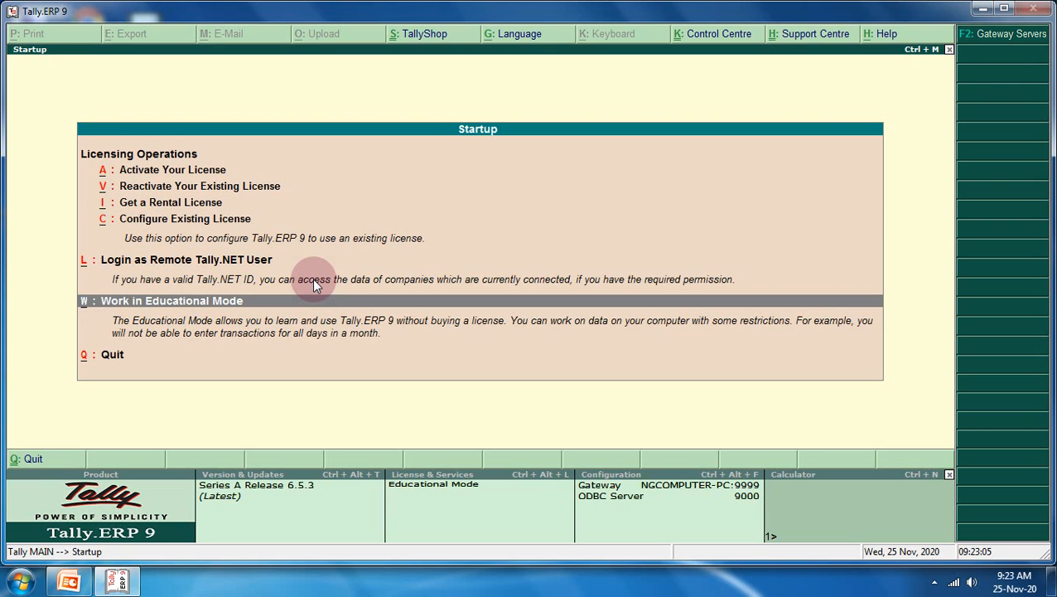
key("Return")
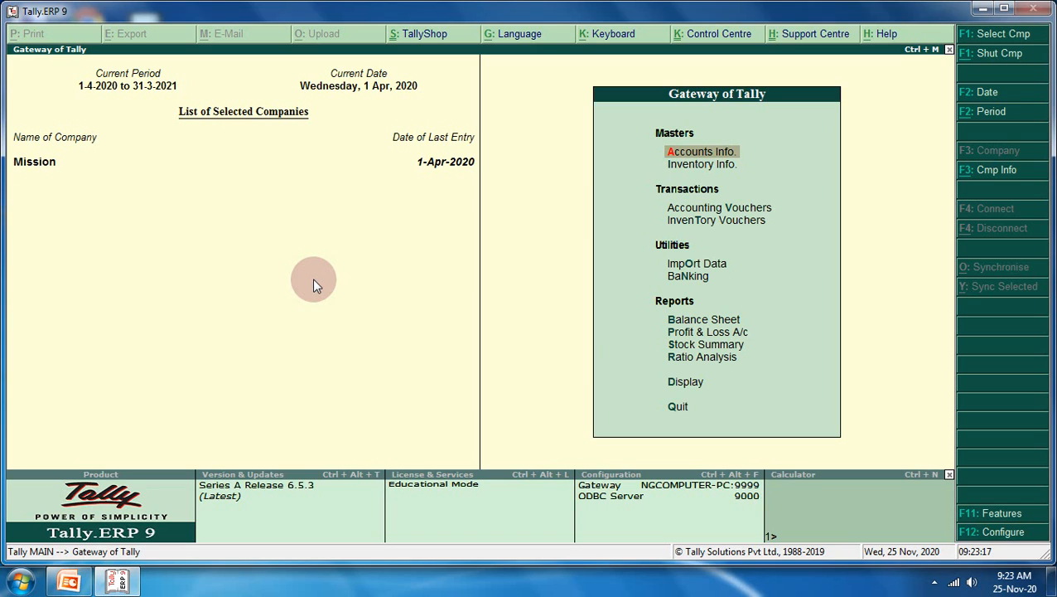
Open the accounting features of the company Mission and set Maintain cost centres to Yes
key("Return")
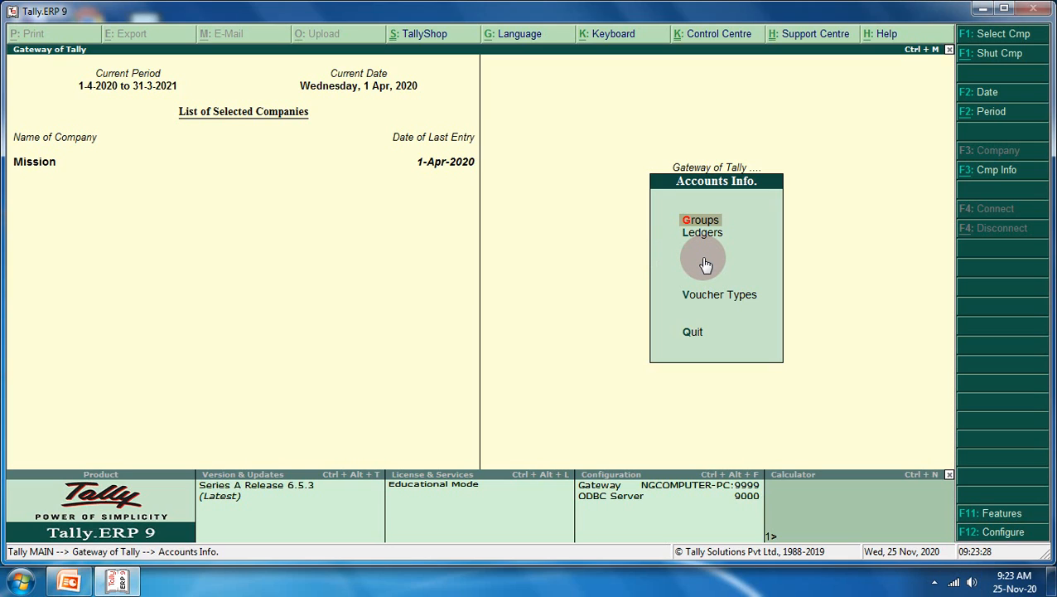
key("F11")
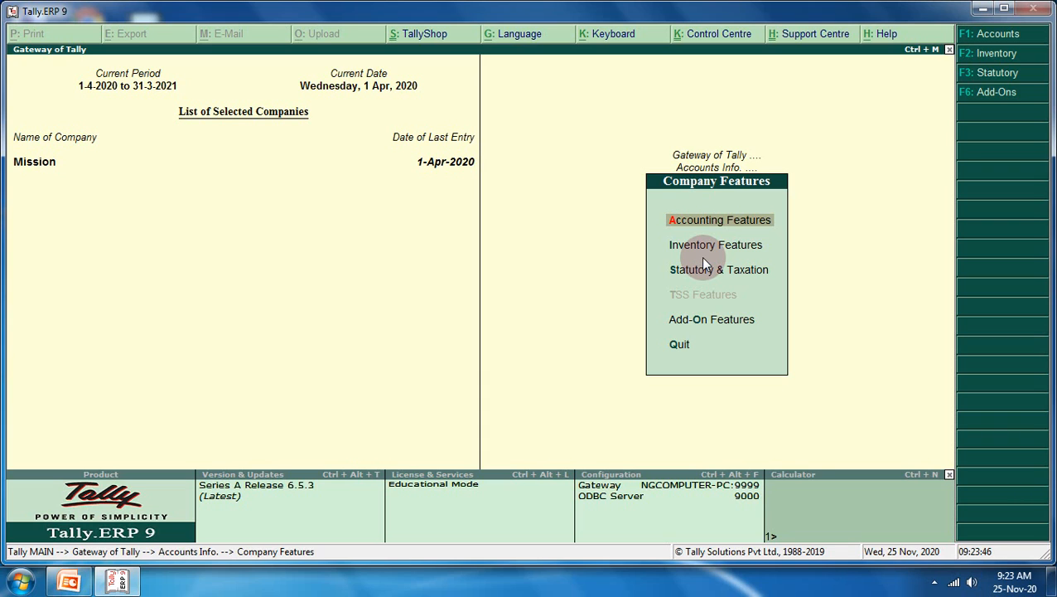
key("Return")
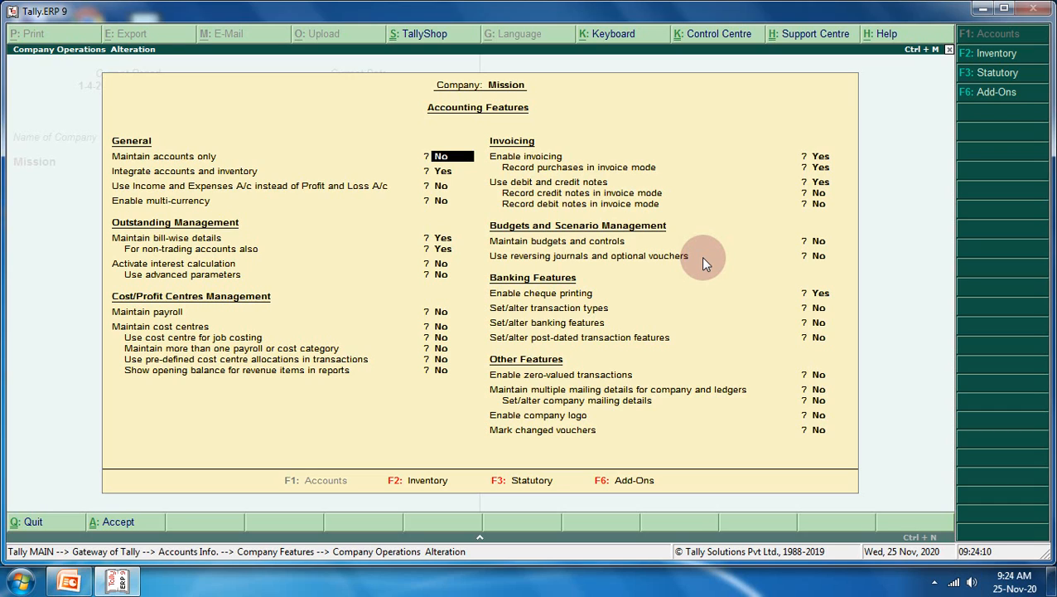
key("Down")
key("Down")
key("Down")
key("Down")
key("Down")
key("Down")
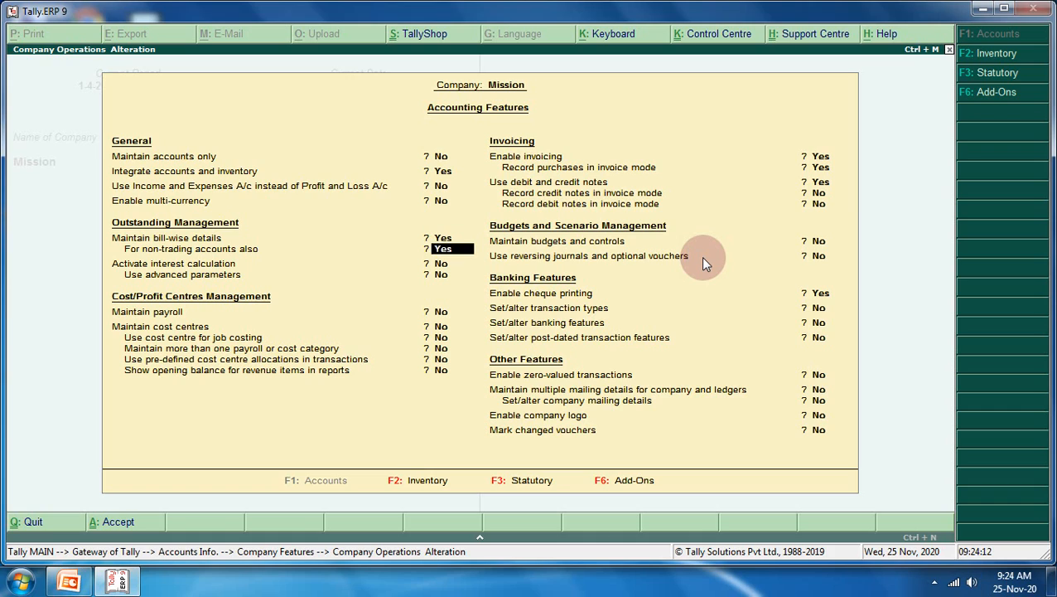
key("Down")
key("Down")
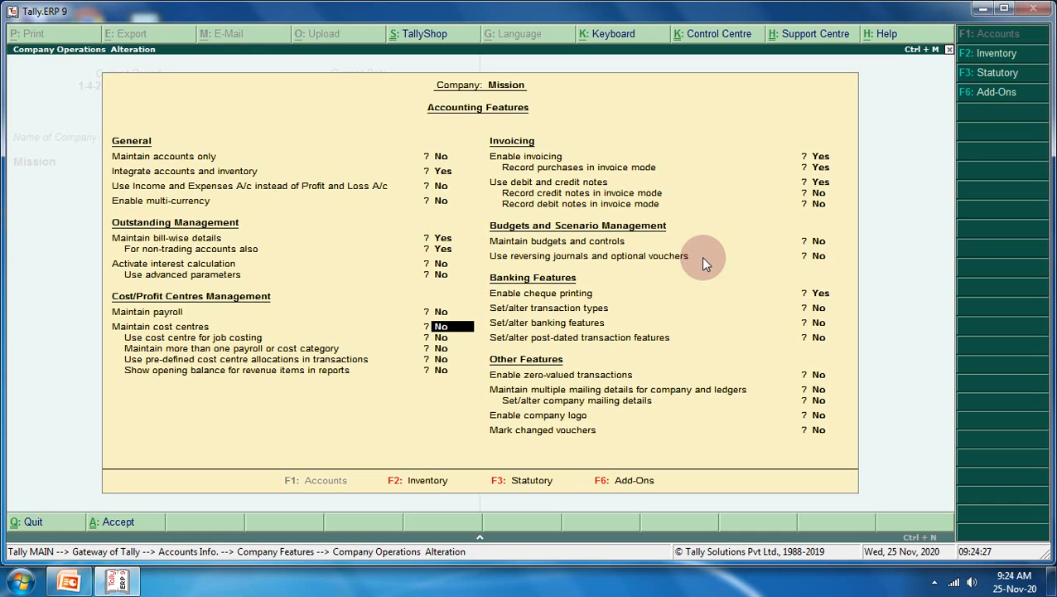
type("y")
key("Return")
Set Maintain more than one payroll or cost category to Yes, accept the accounting features and return to Accounts Info
key("Return")
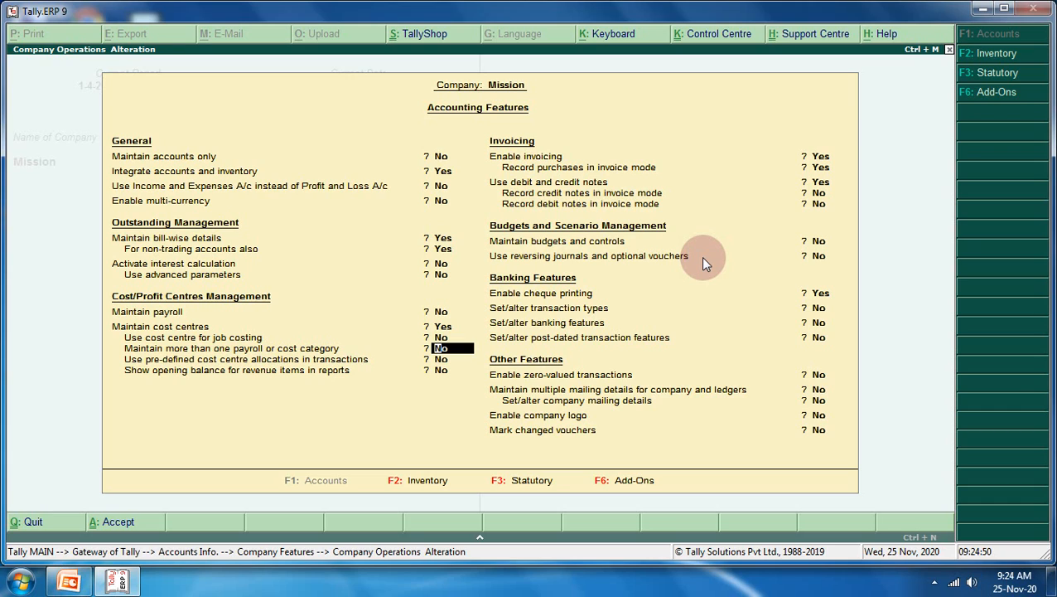
type("y")
key("Return")
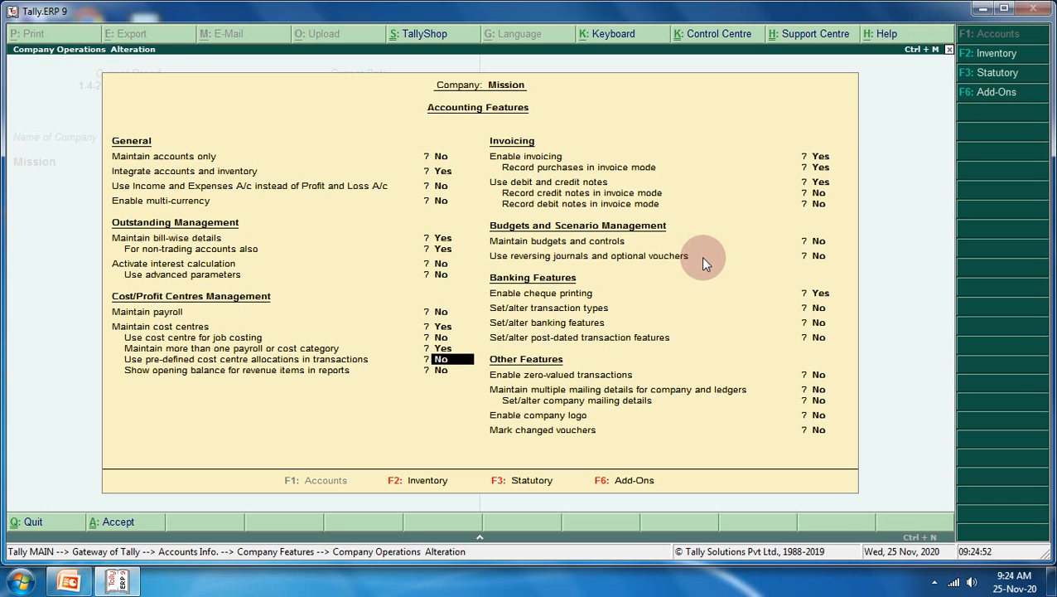
key("Return")
key("Return")
key("Return")
key("Return")
key("Return")
key("Return")
key("Return")
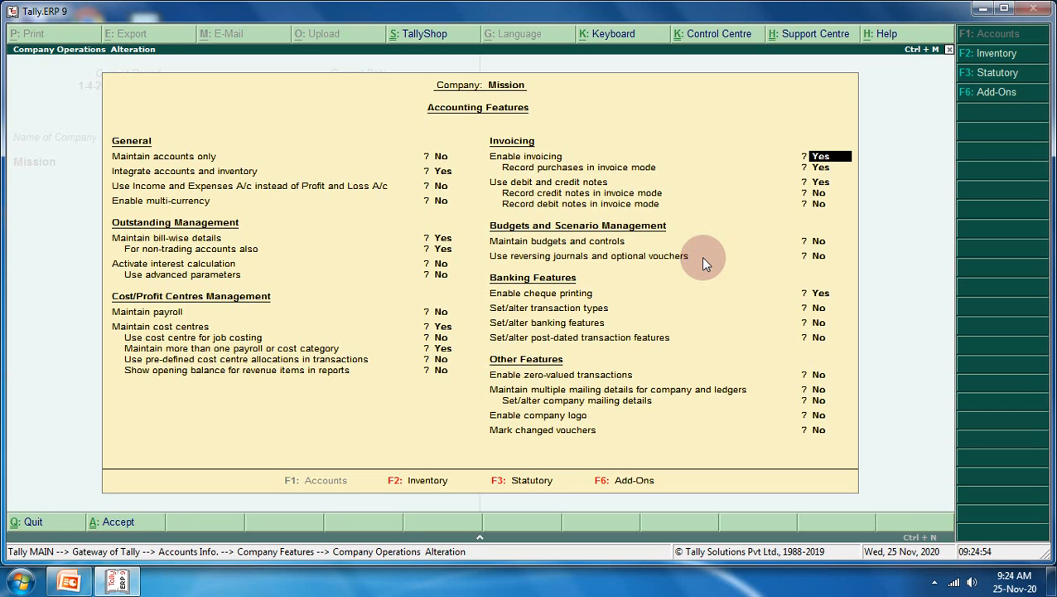
key("Return")
key("Return")
key("Return")
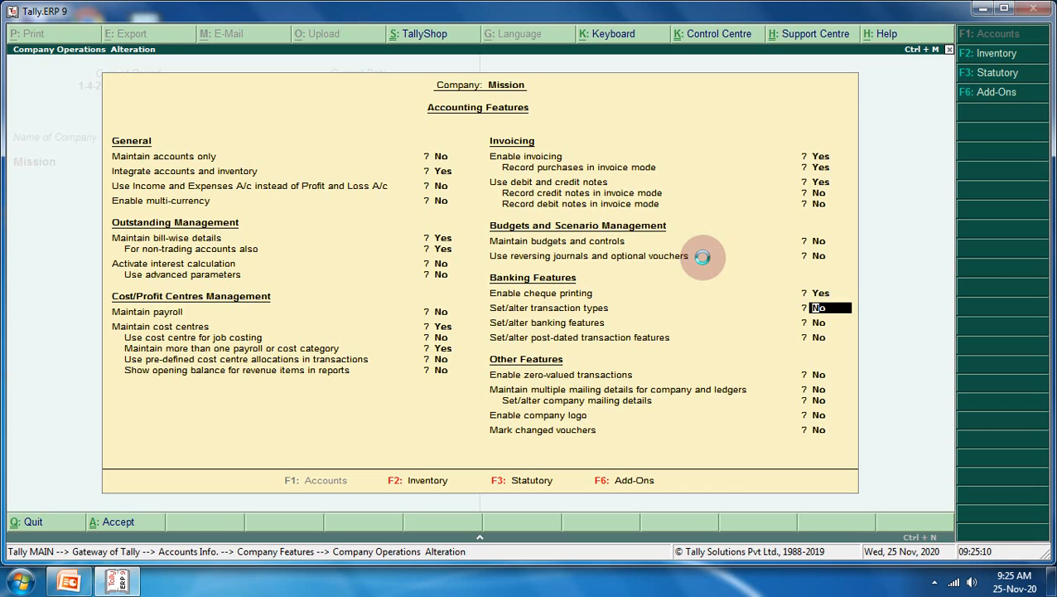
key("ctrl+a")
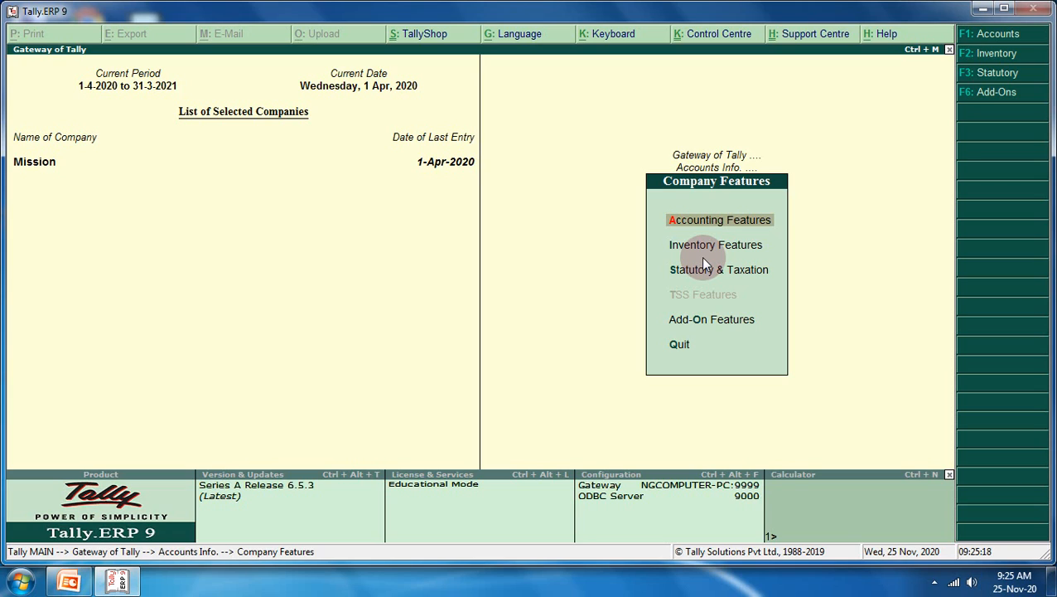
key("Escape")
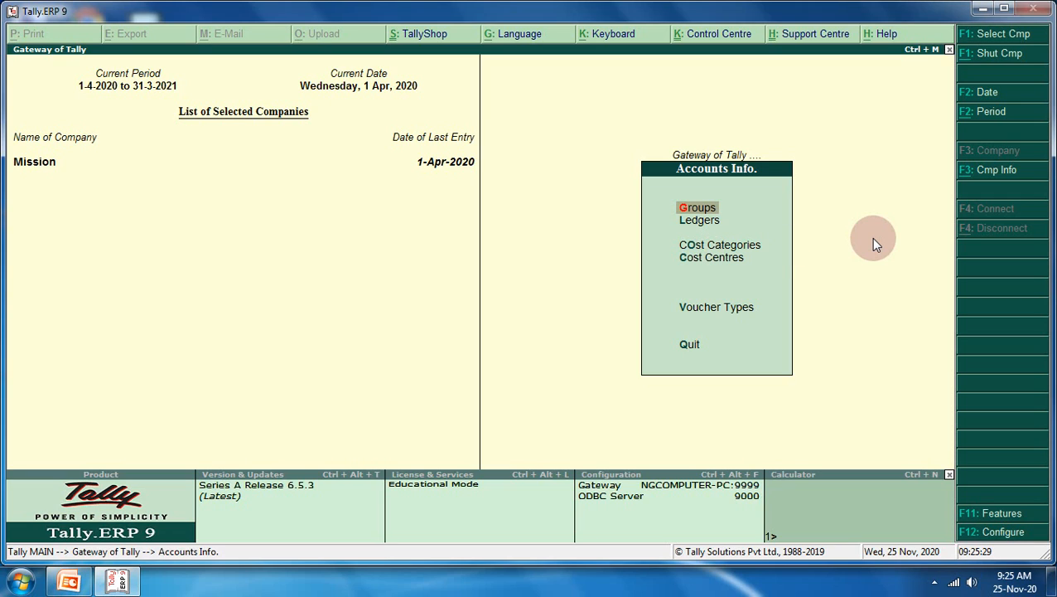
Create a single cost category named Head Office, with revenue items allocated (Yes) and non-revenue items not allocated (No)
key("Down")
key("Down")
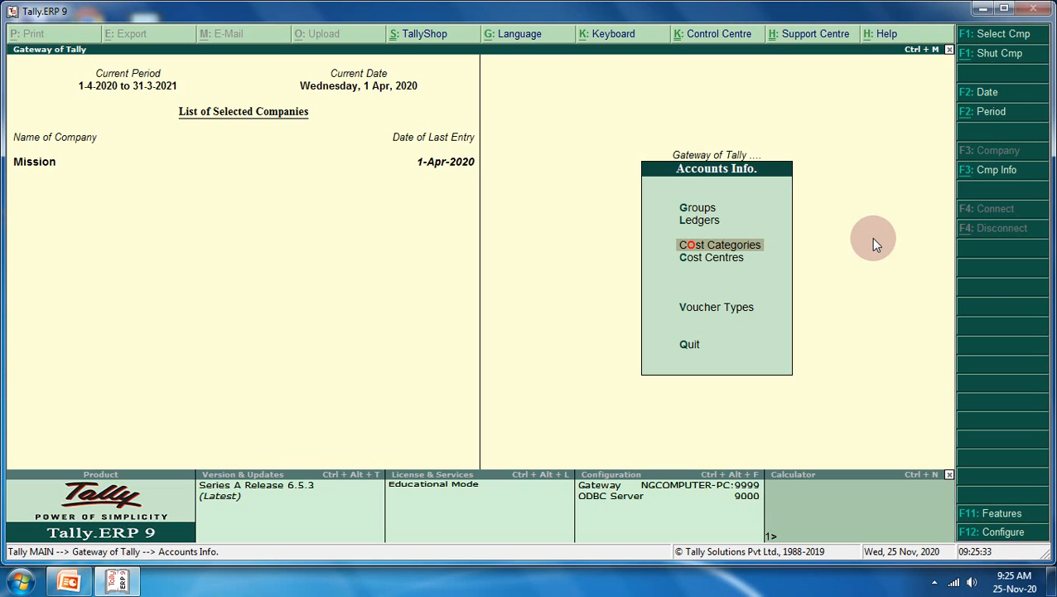
key("Return")
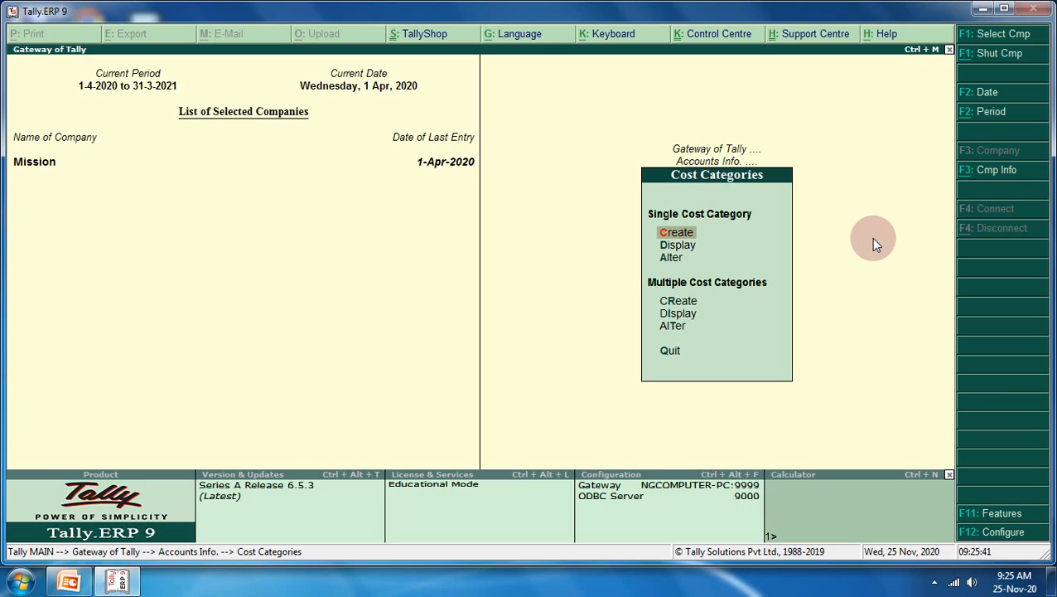
key("Return")
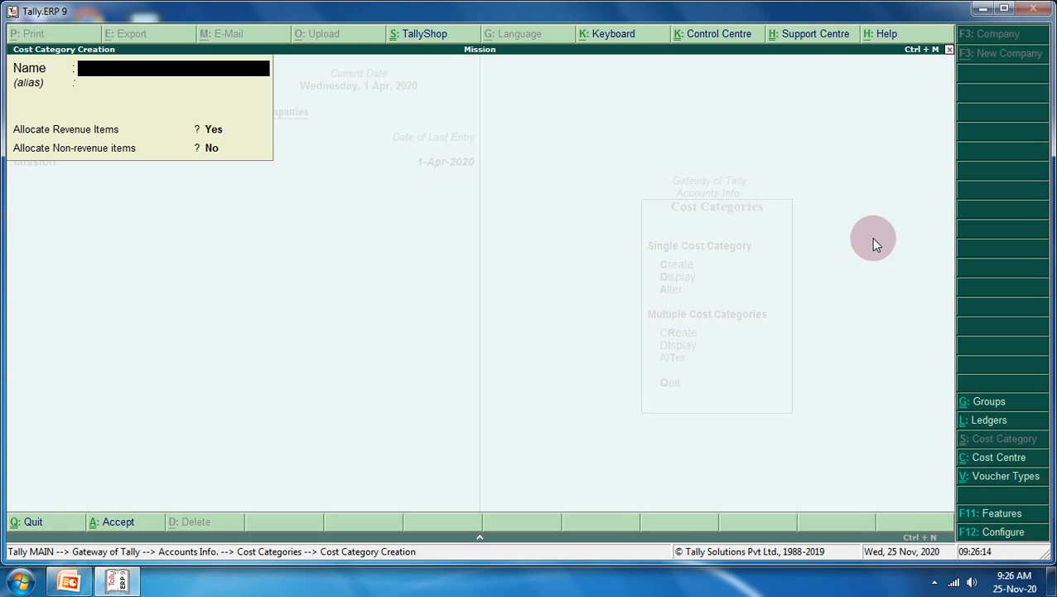
type("Head Office")
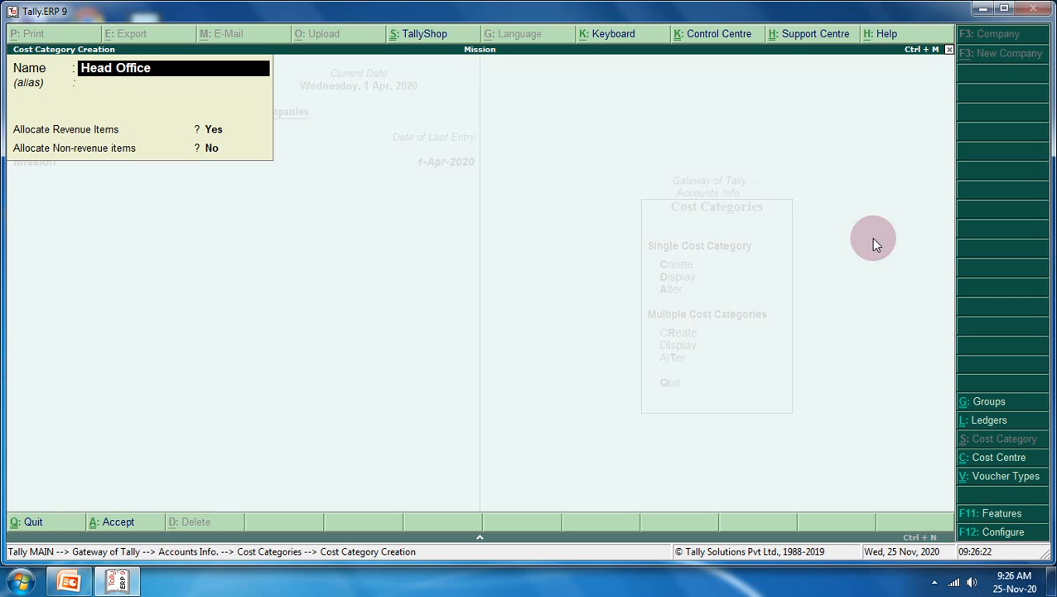
key("Return")
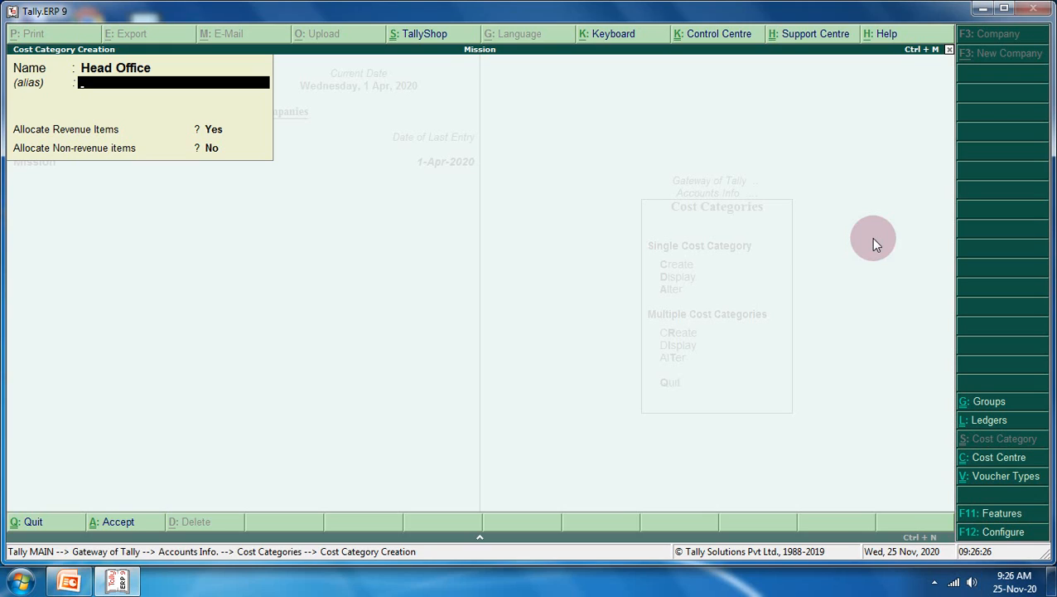
key("Return")
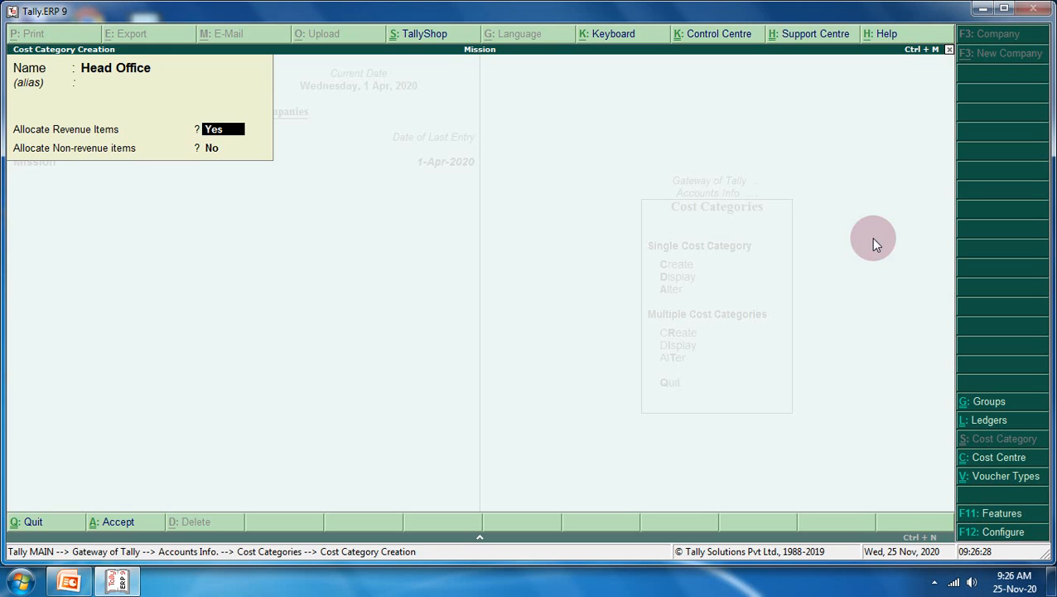
key("Return")
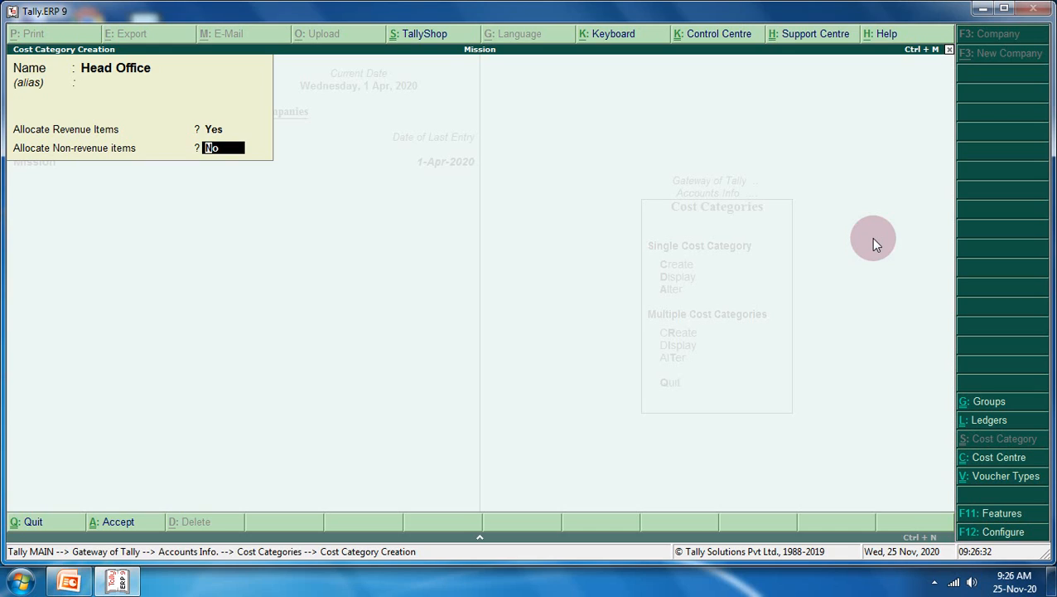
key("Return")
key("Return")
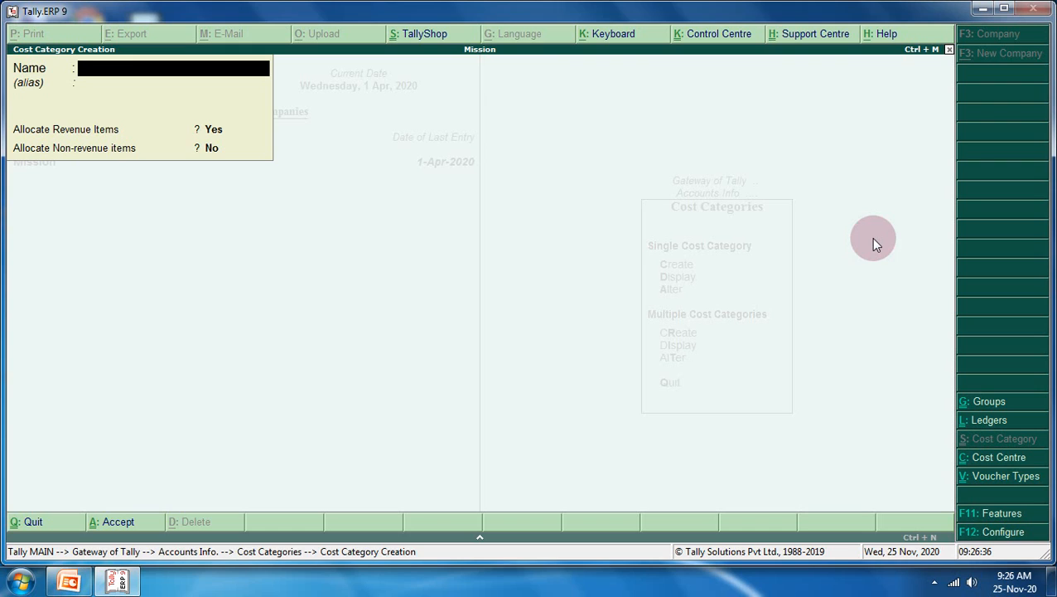
key("Escape")
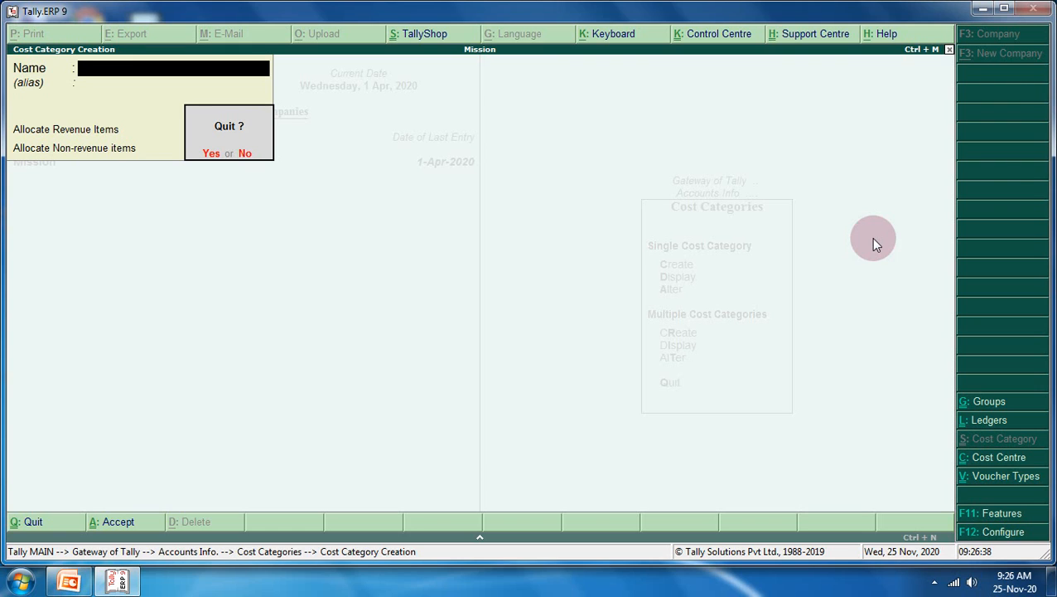
key("Return")
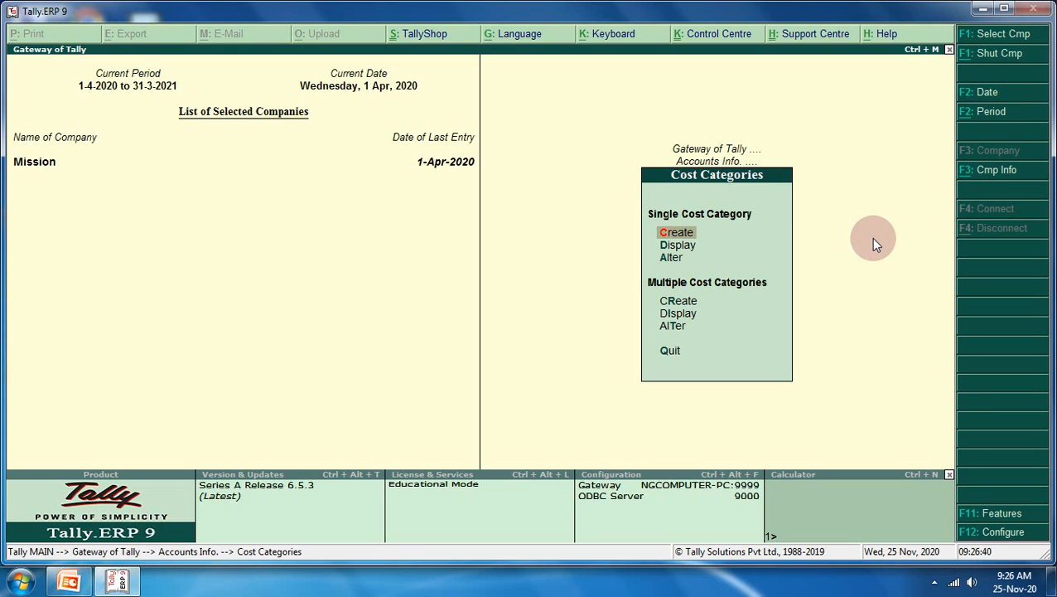
key("Escape")
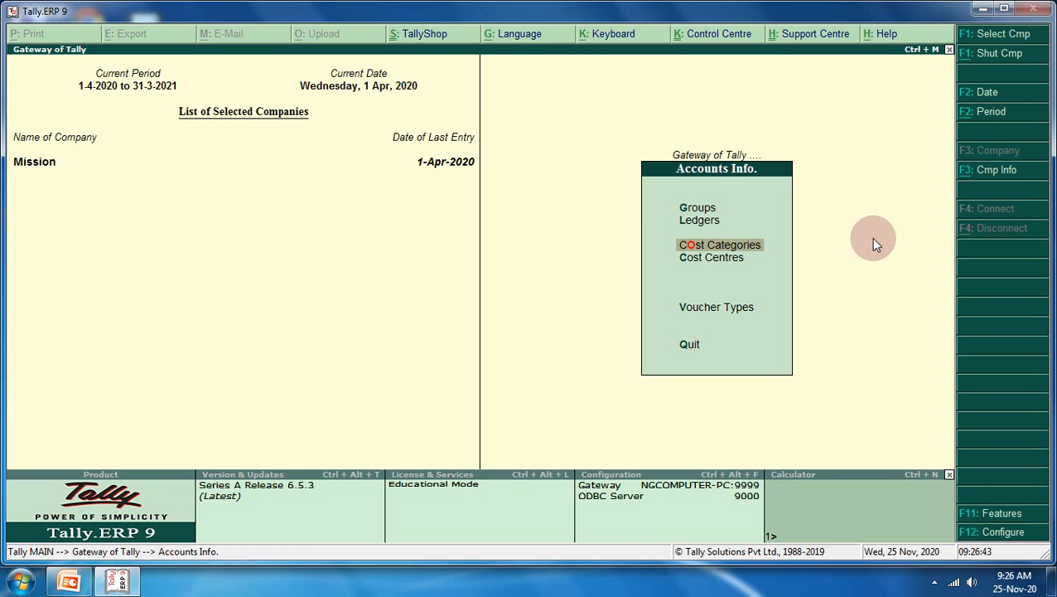
Create a single cost centre named Branch A in the Head Office category, under Primary
key("Down")
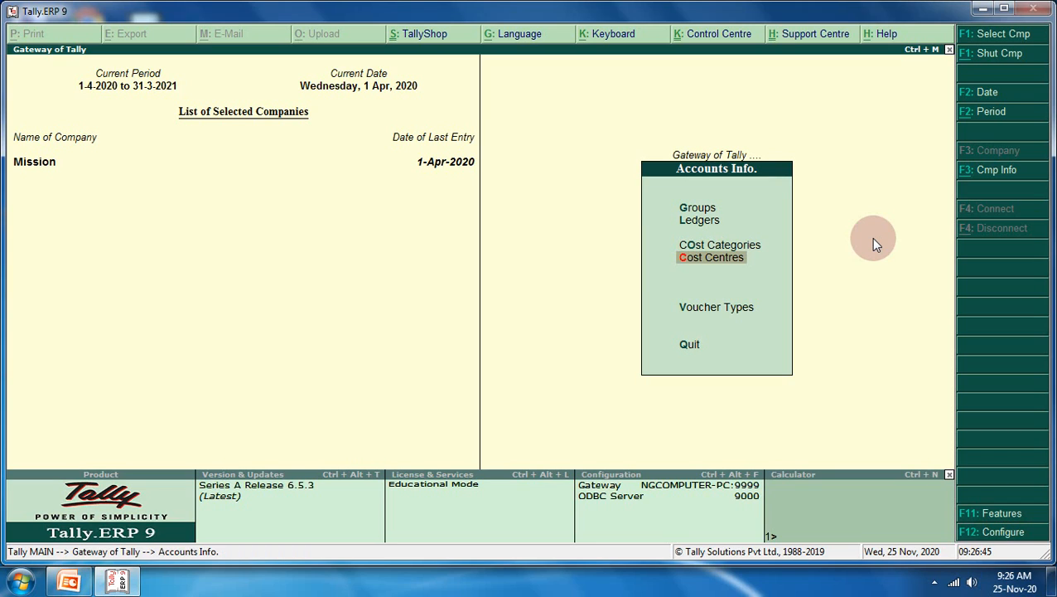
key("Return")
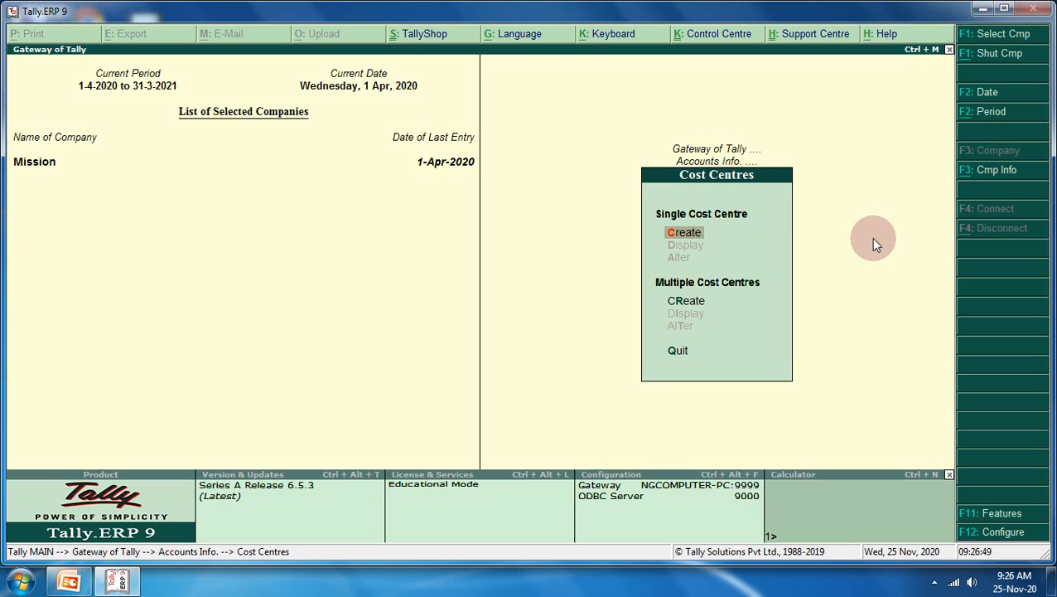
key("Return")
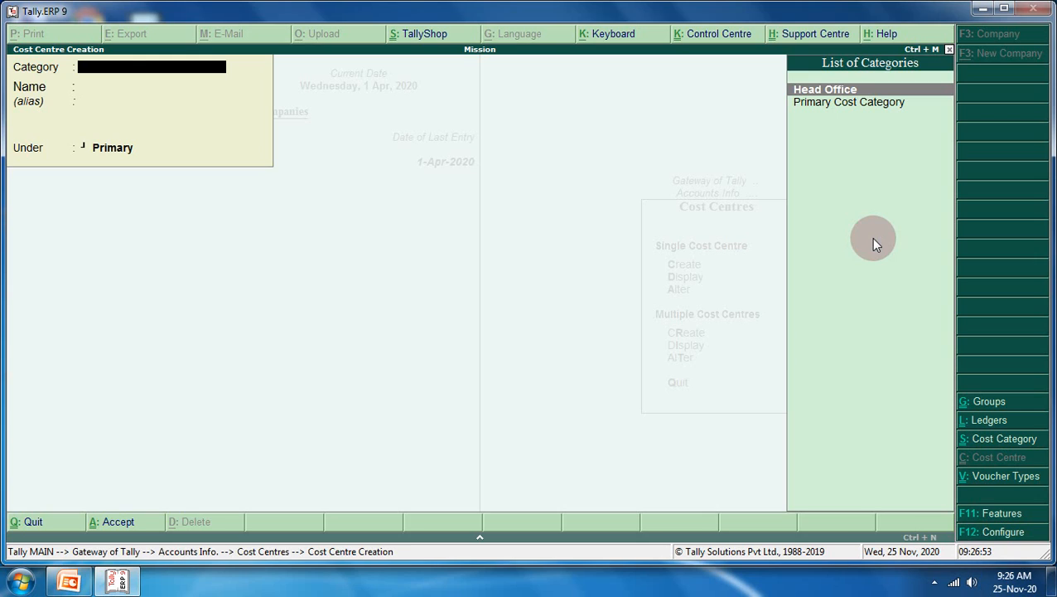
key("Return")
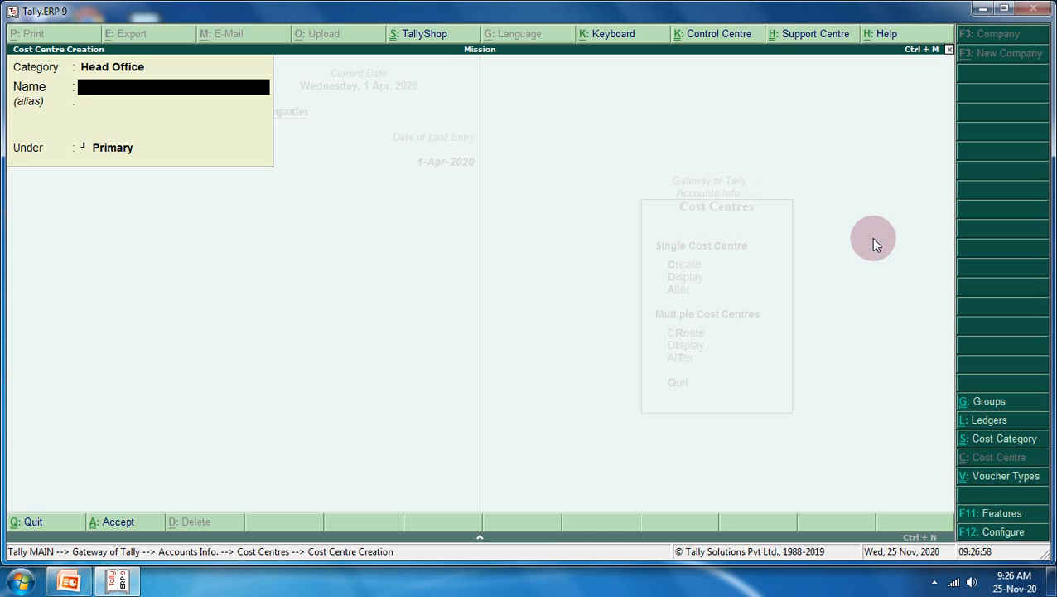
type("Branch b")
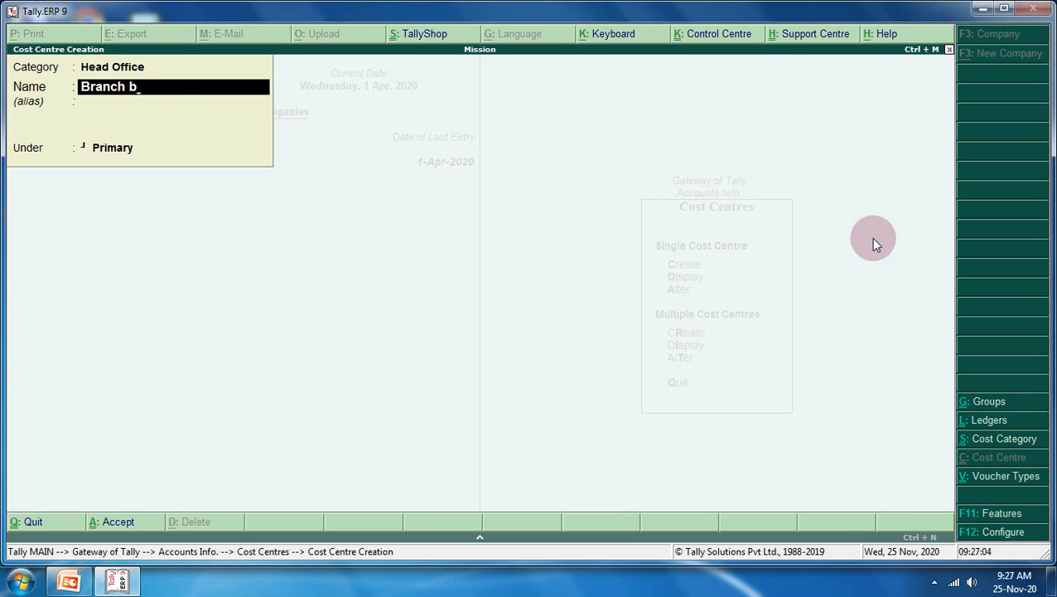
key("BackSpace")
type("a")
key("Return")
key("Return")
key("Return")
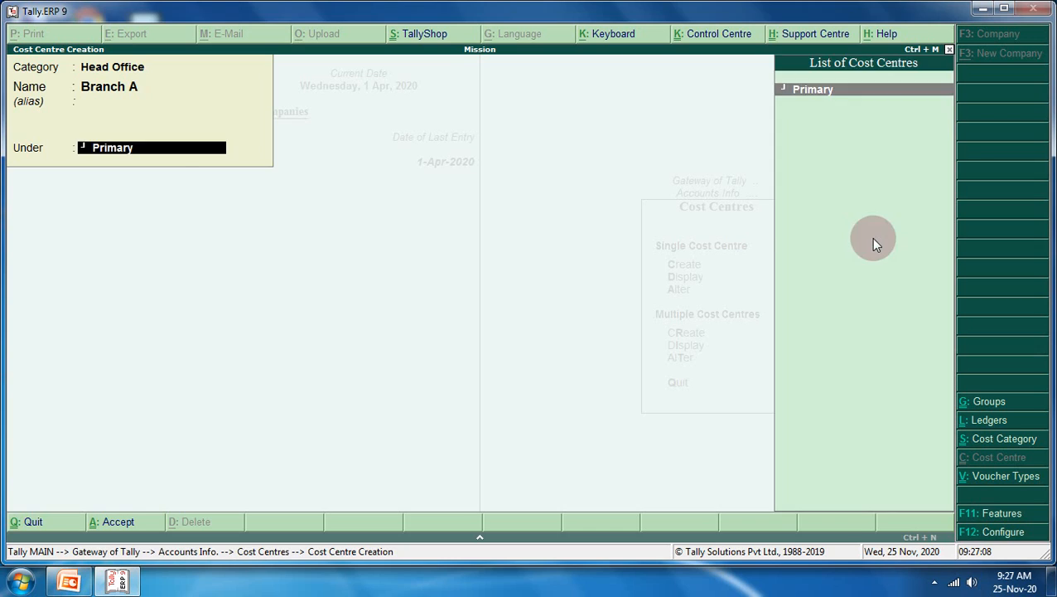
key("Return")
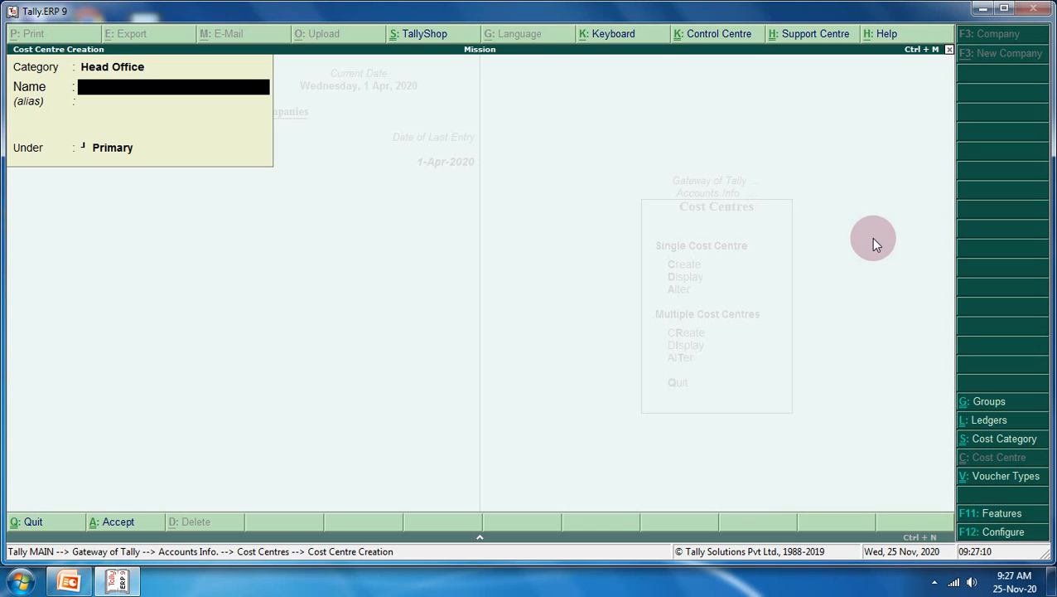
Create a cost centre named Branch B in the Head Office category, under Primary
type("Branch b")
key("Return")
key("Return")
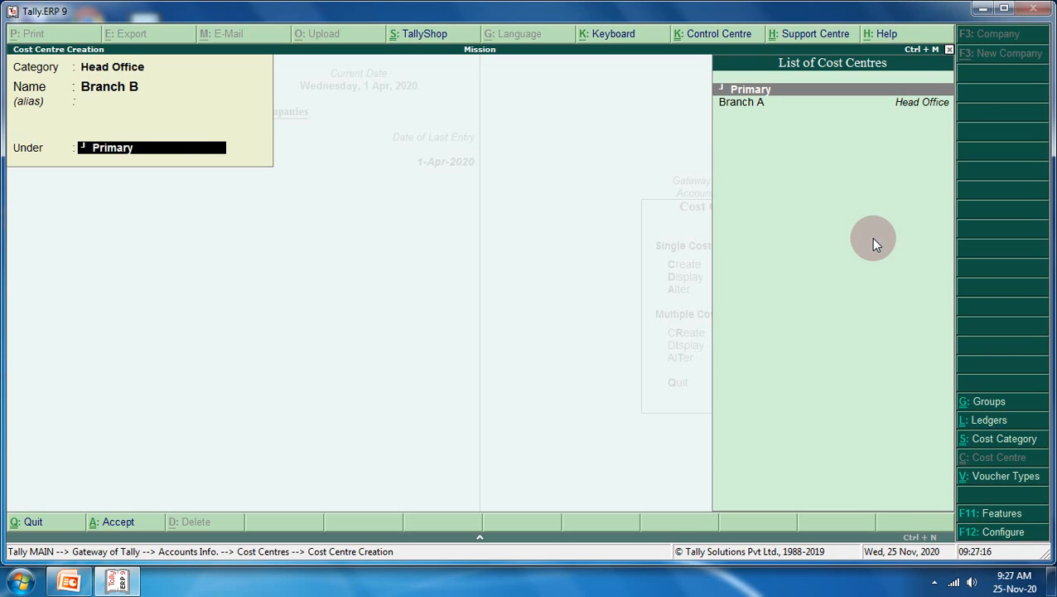
key("Return")
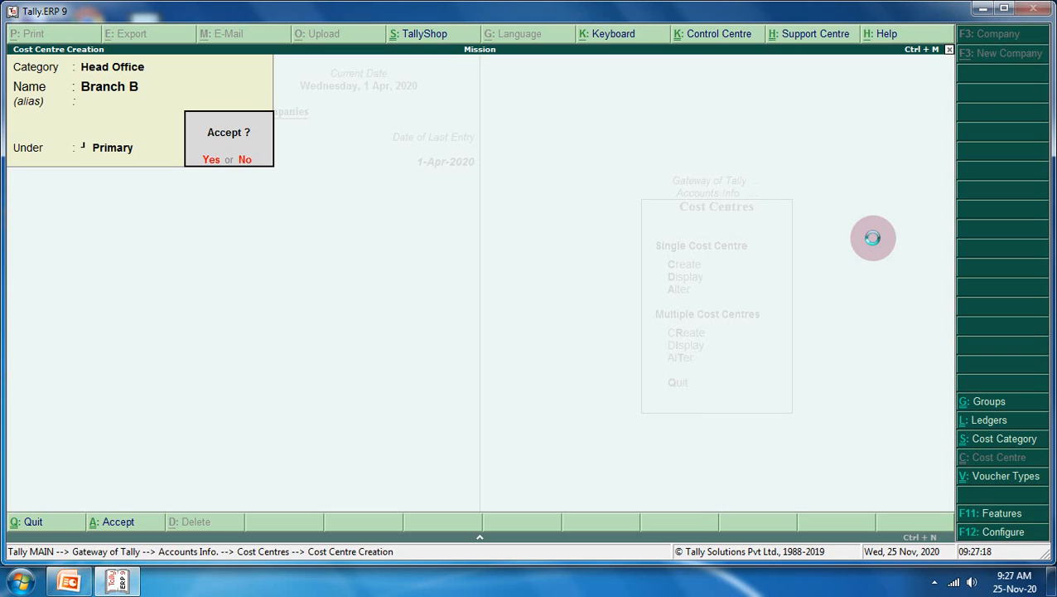
key("Return")
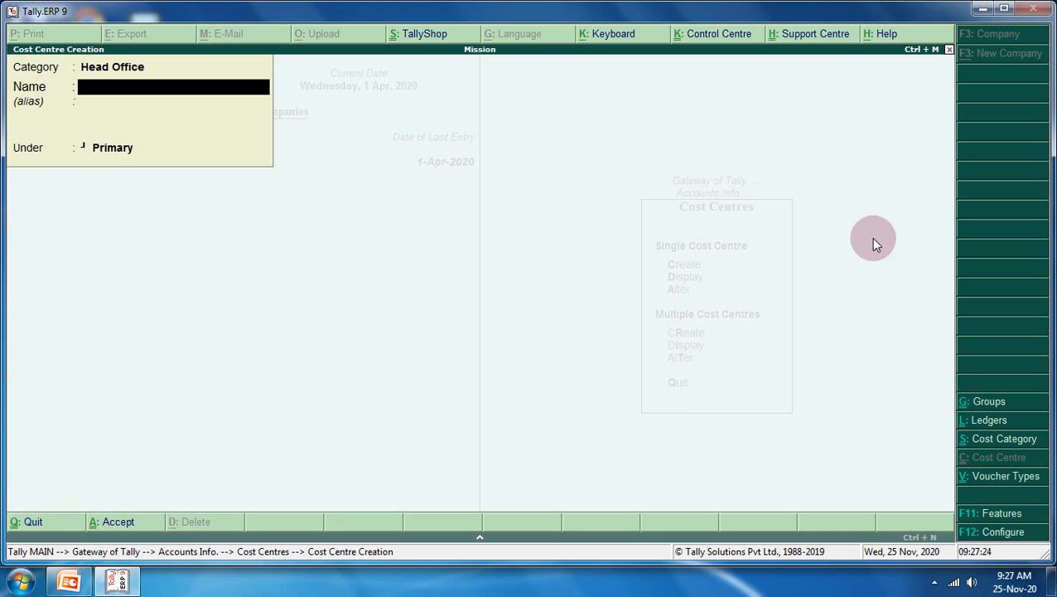
Create a cost centre named Branch C, keeping the Head Office category and placing it under Primary
key("BackSpace")
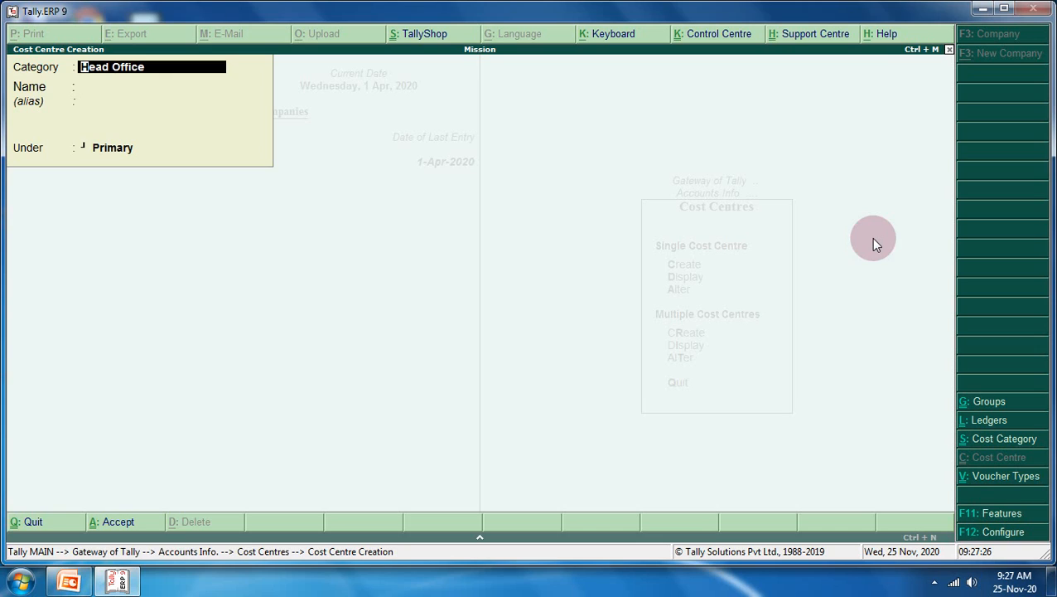
key("space")
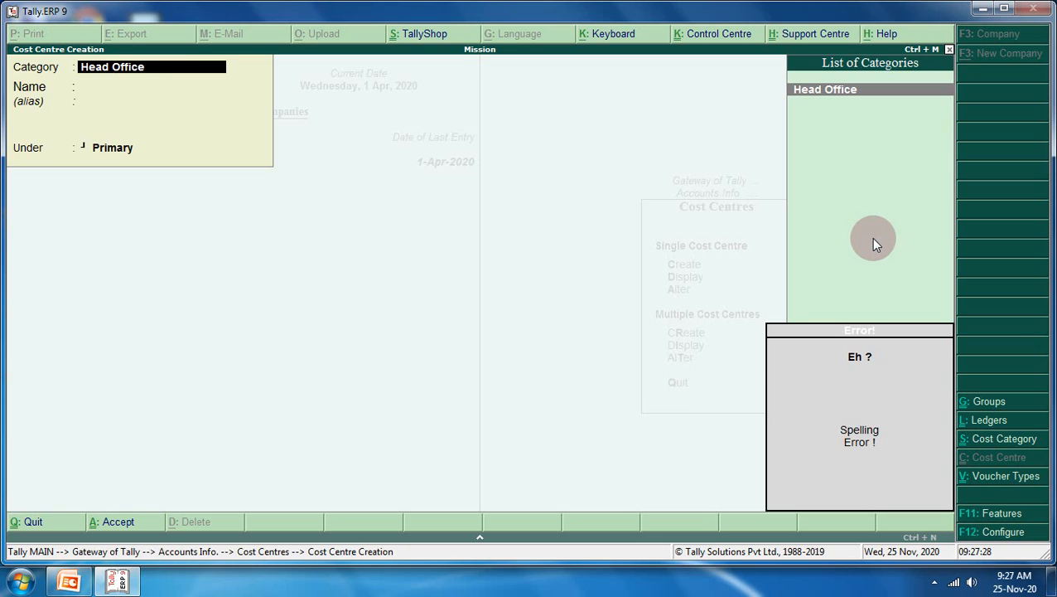
key("Return")
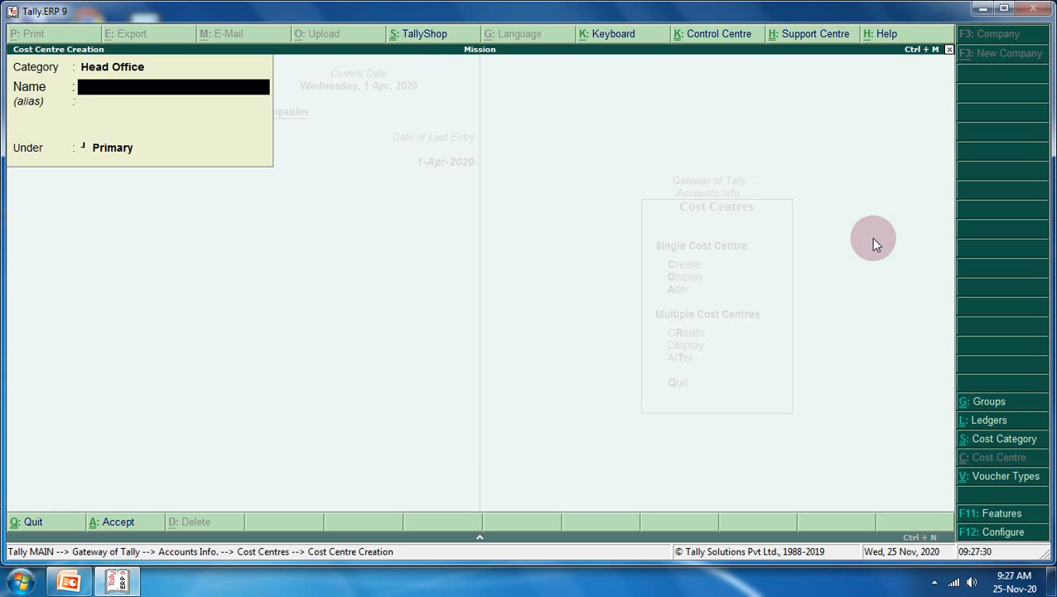
type("Branch")
key("Return")
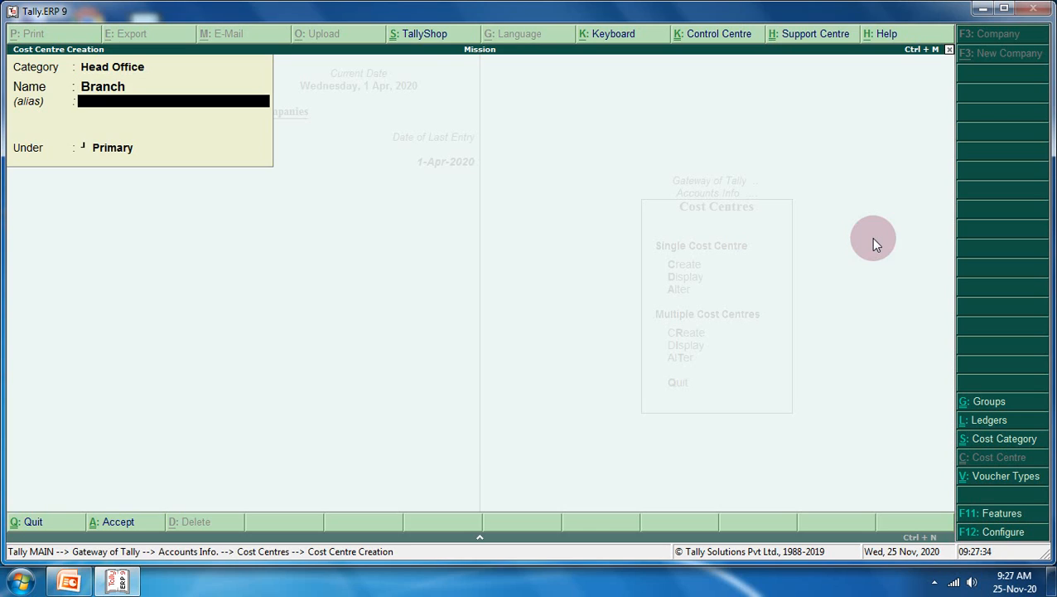
key("BackSpace")
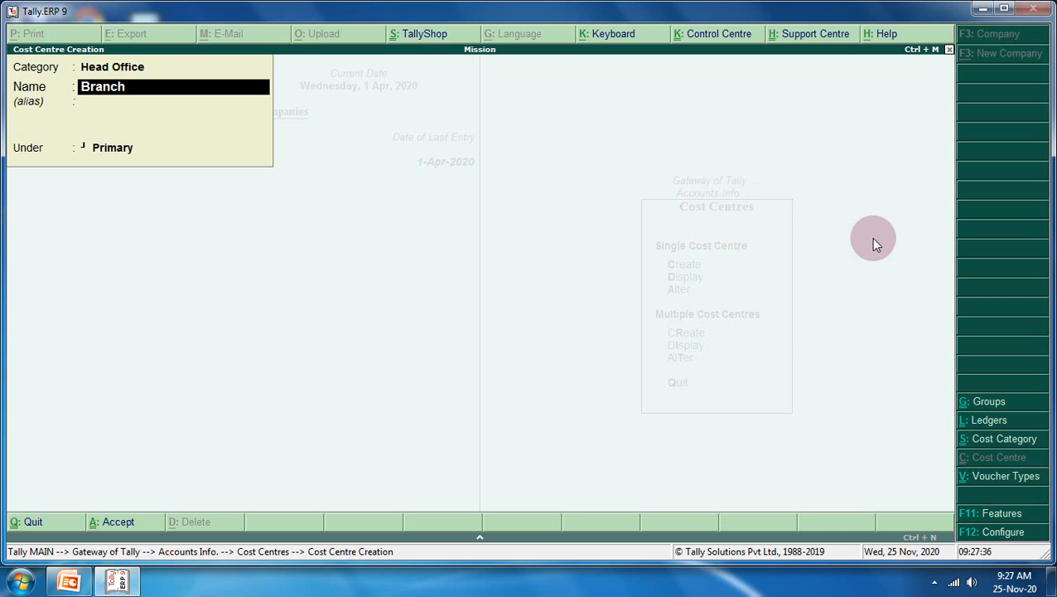
type("c")
key("Return")
key("Return")
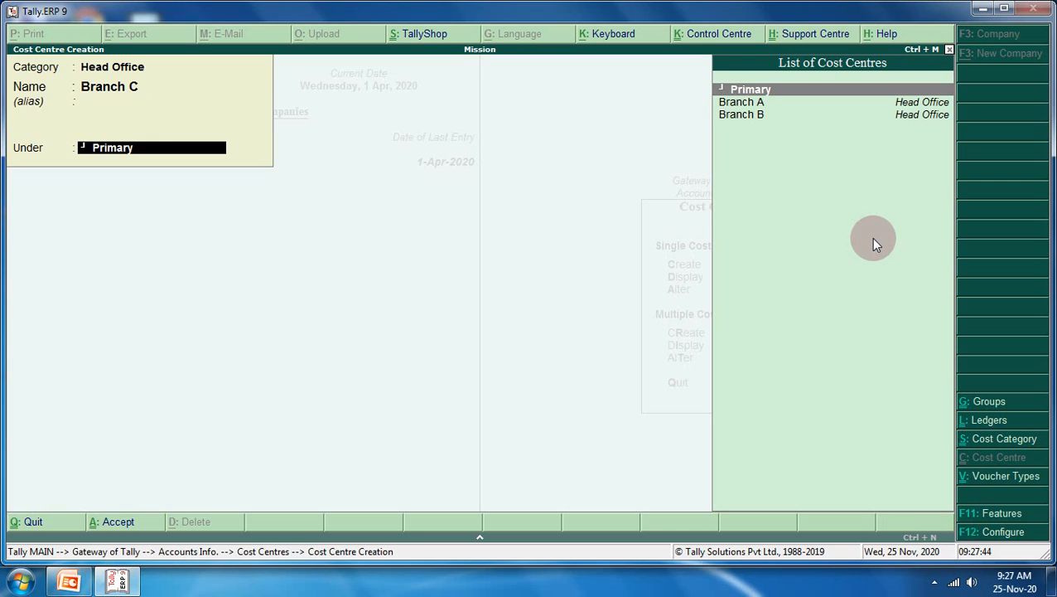
key("Return")
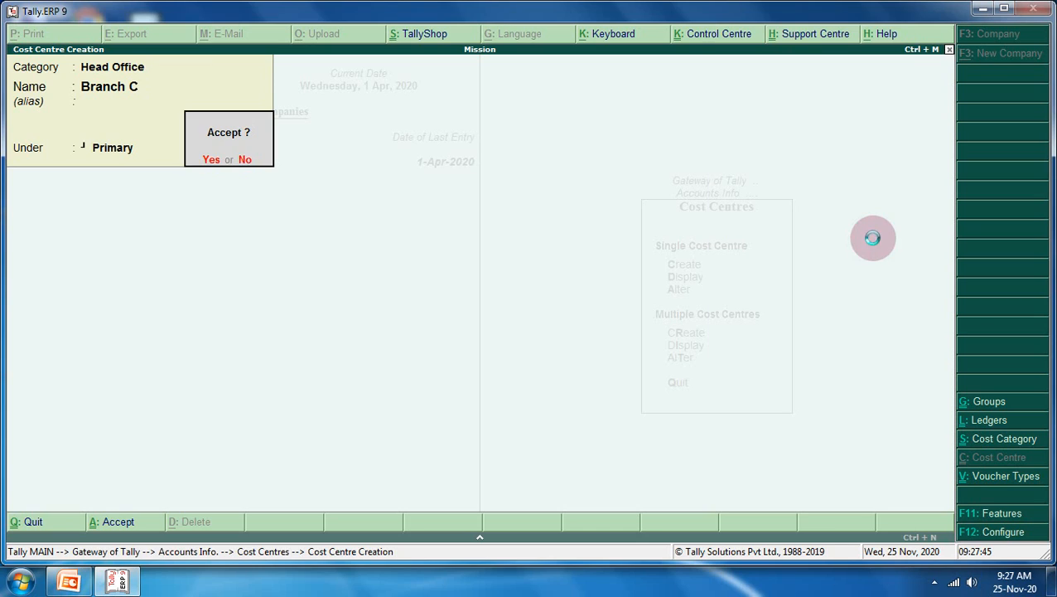
key("Return")
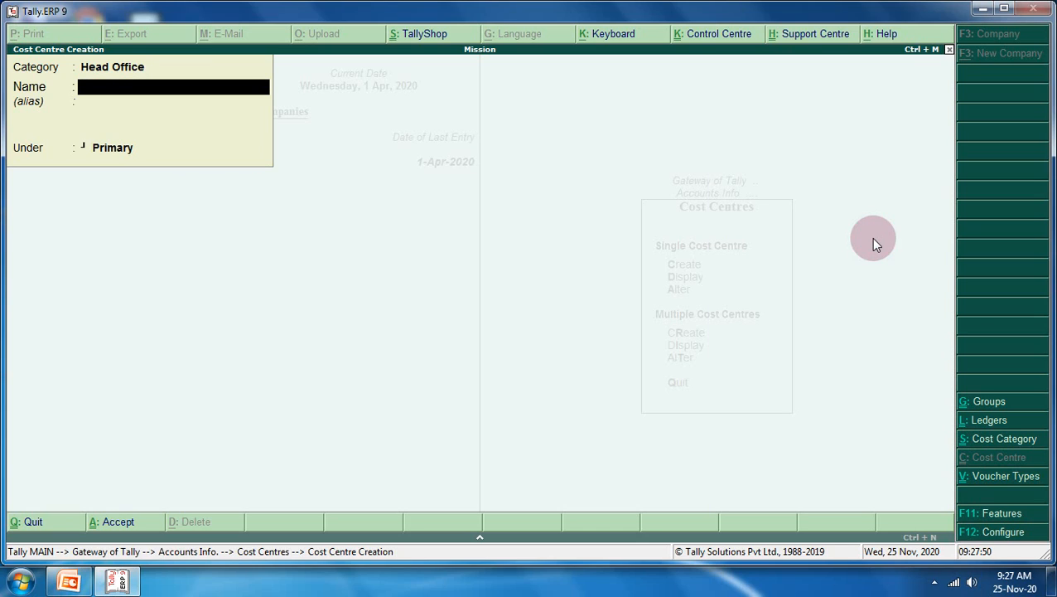
Create a cost centre named Branch D in the Head Office category, under Primary, and leave cost centre creation
type("Branch d")
key("Return")
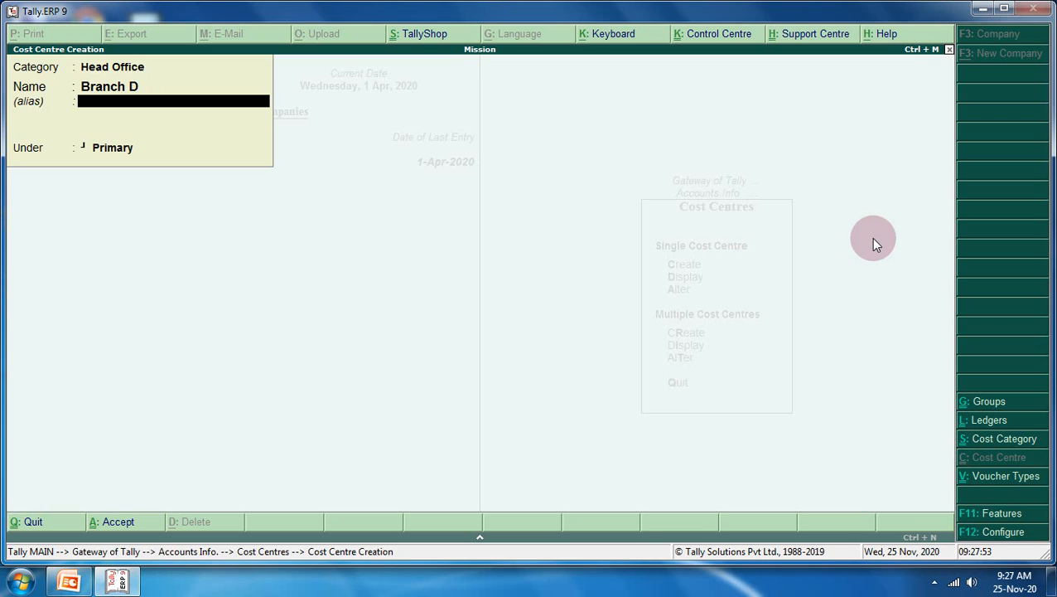
key("Return")
key("Return")
key("Return")
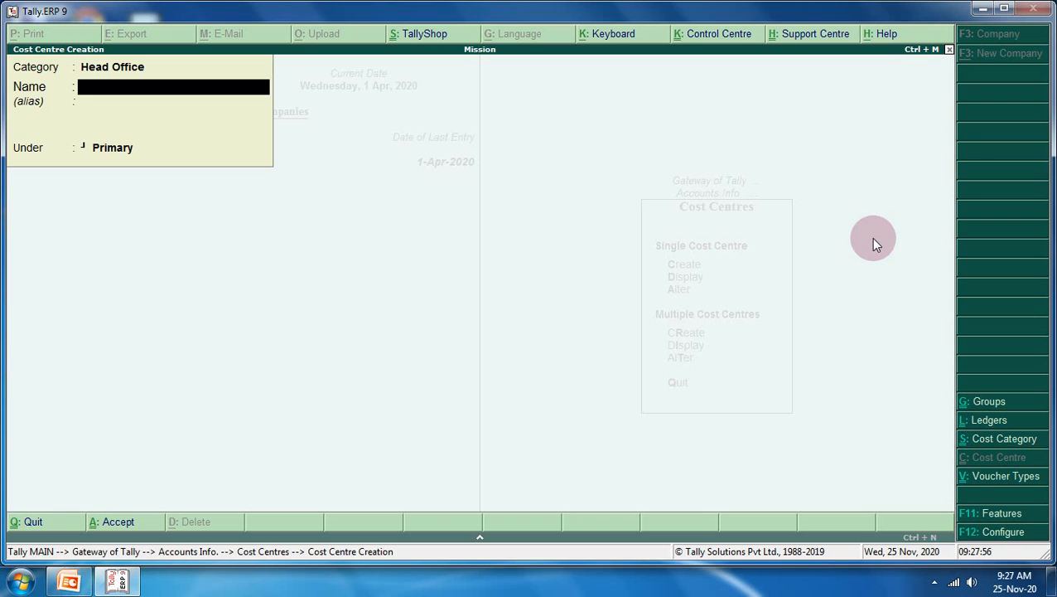
key("Escape")
key("Return")
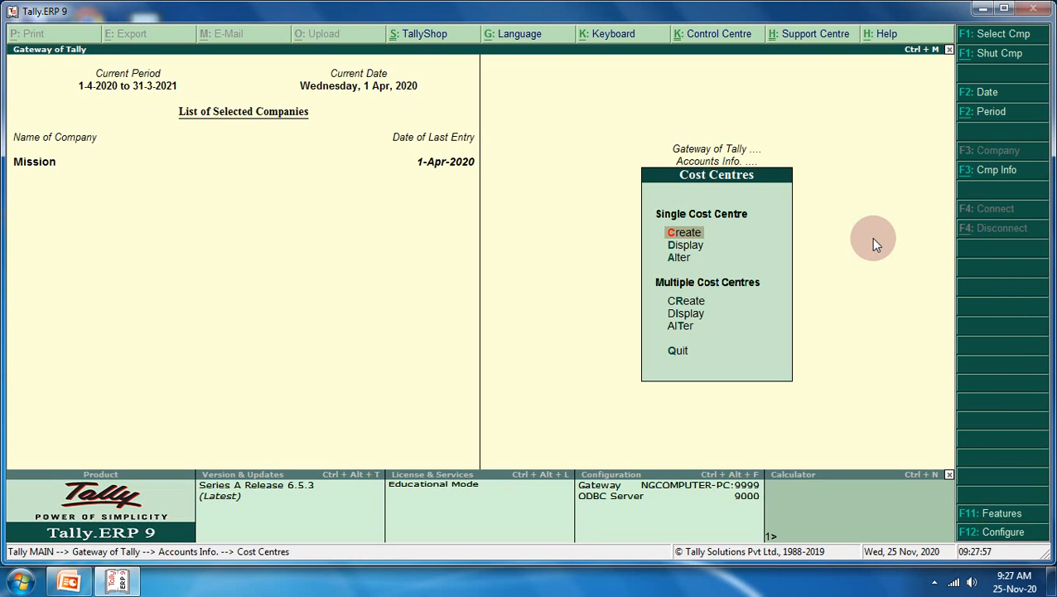
Display the list of single cost centres to check the branches, and return to Accounts Info
key("Down")
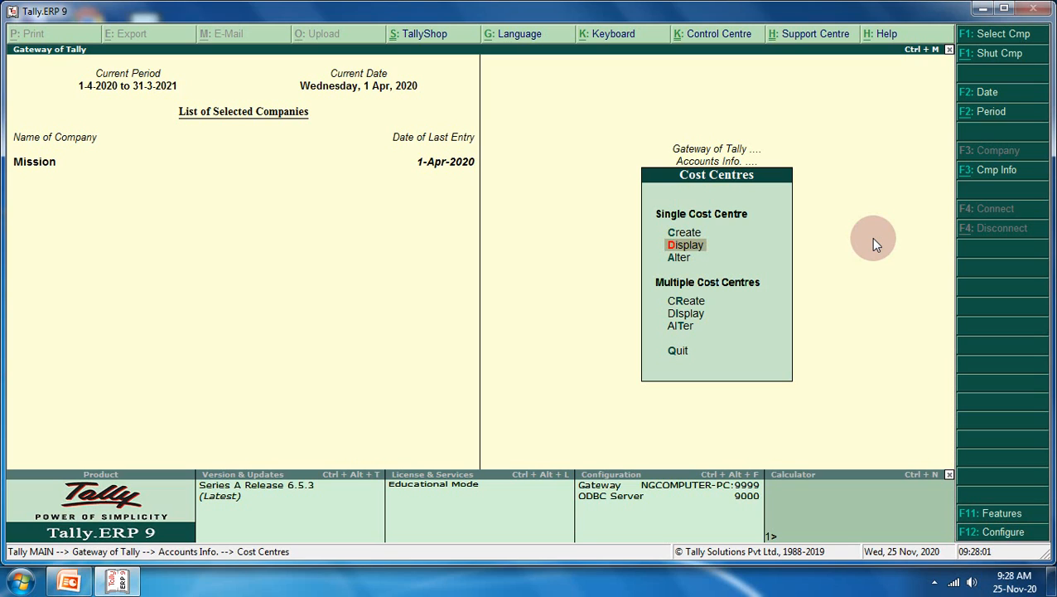
key("Return")
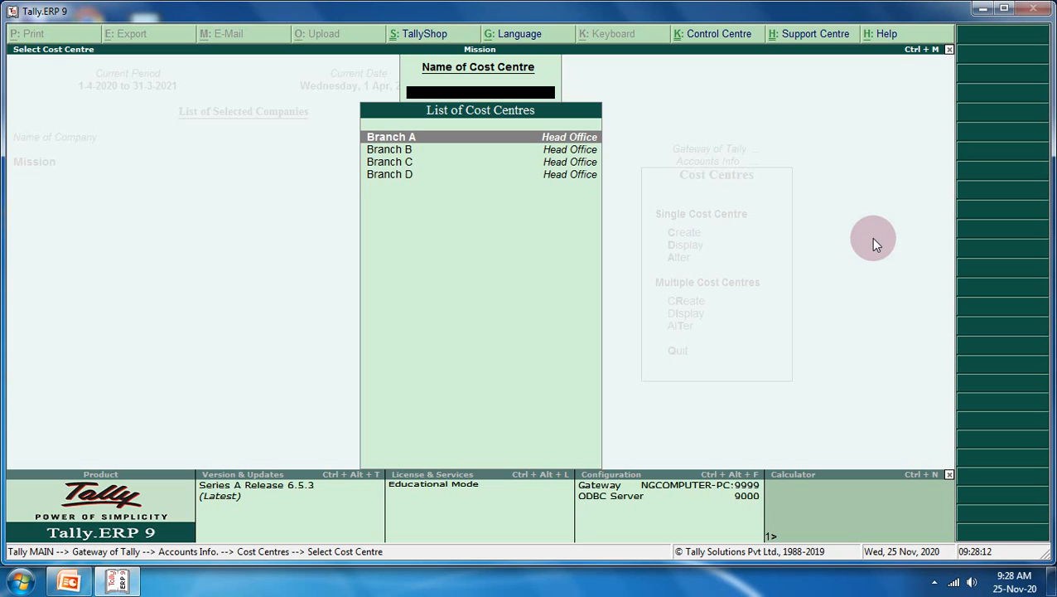
key("Escape")
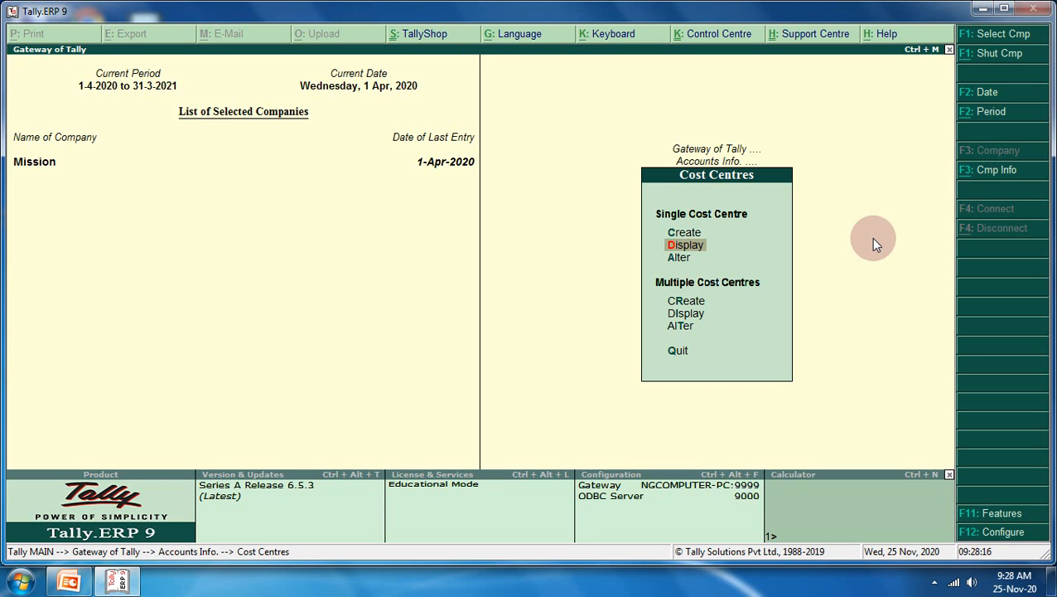
key("Escape")
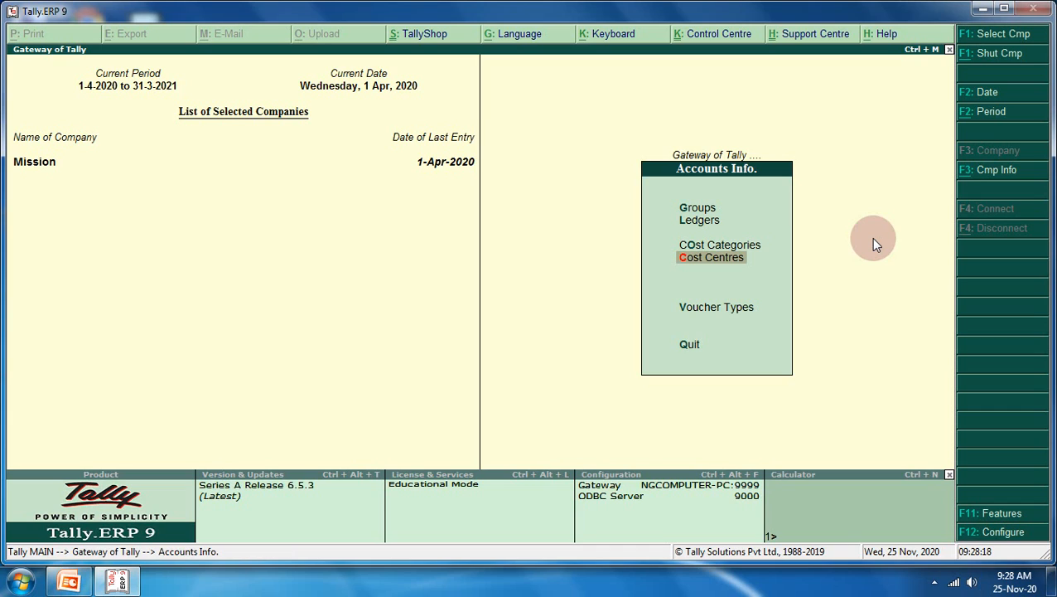
Open the cost centre Branch A for alteration, then quit without changing it and return to Accounts Info
key("Return")
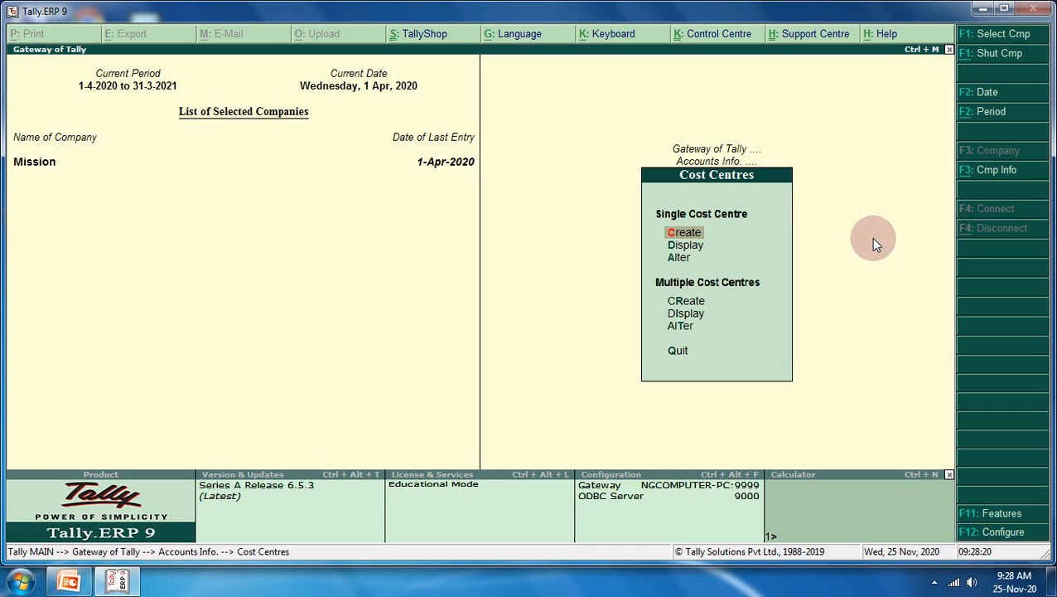
key("Down")
key("Down")
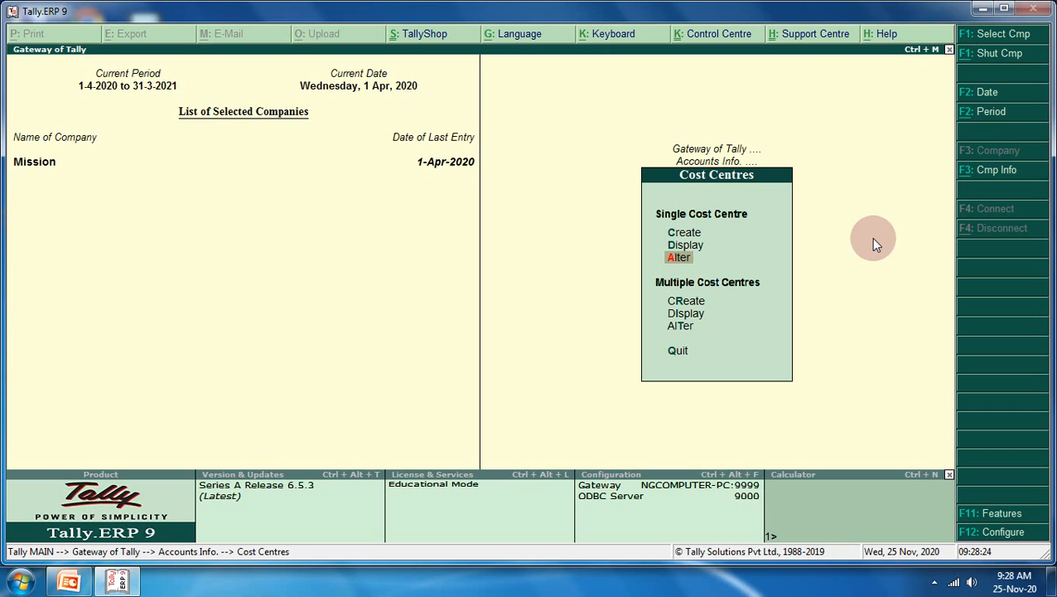
key("Return")
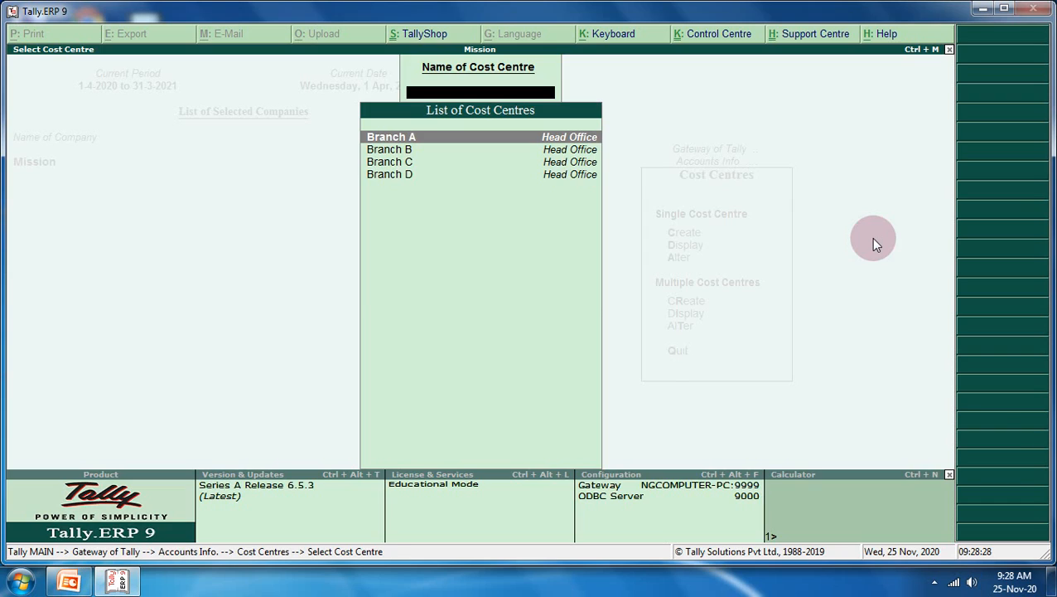
key("Return")
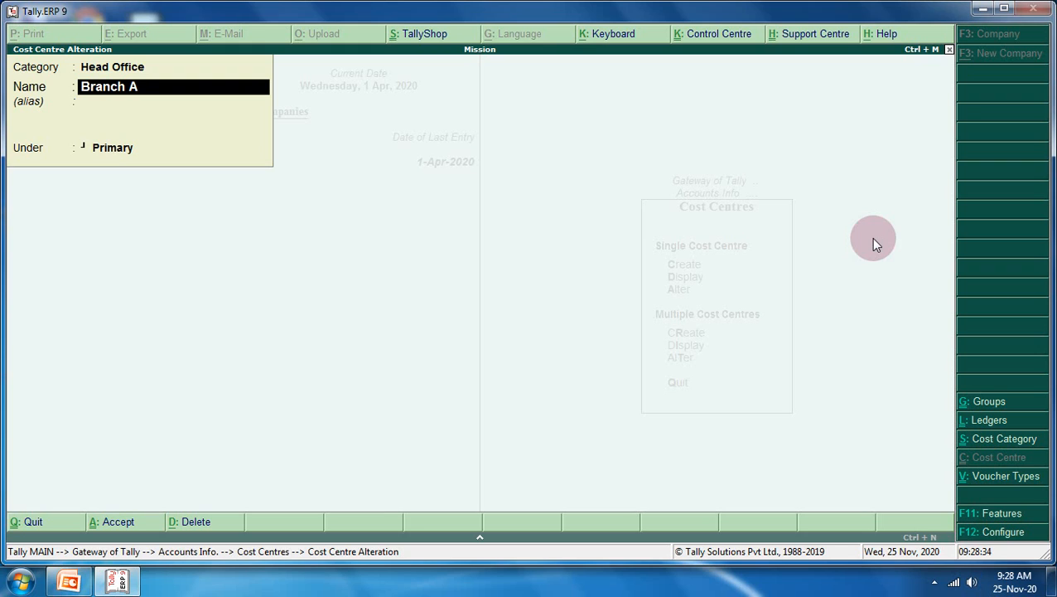
key("BackSpace")
key("Escape")
key("y")
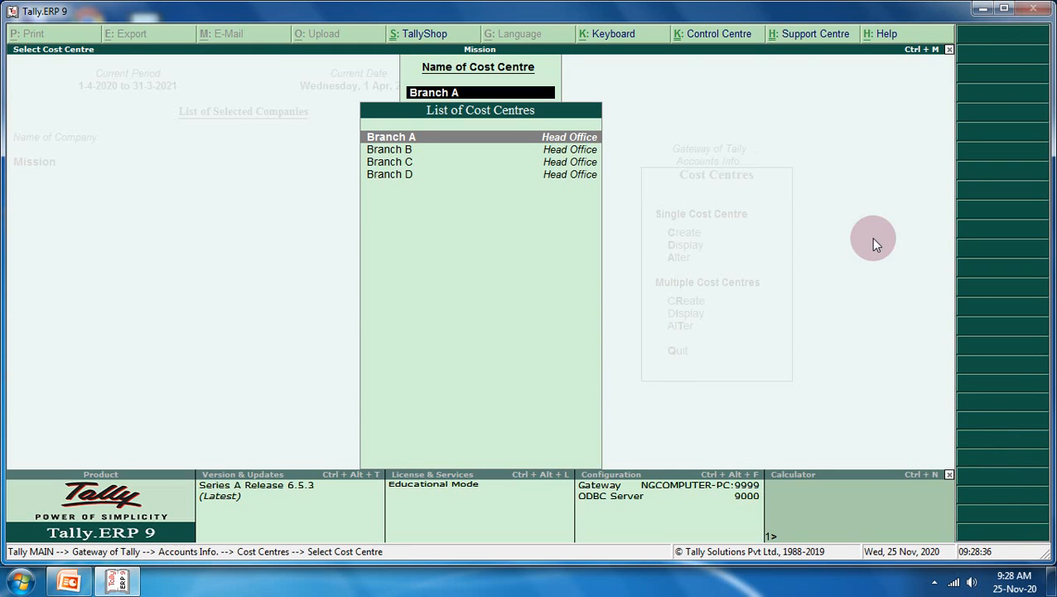
key("Escape")
key("Escape")
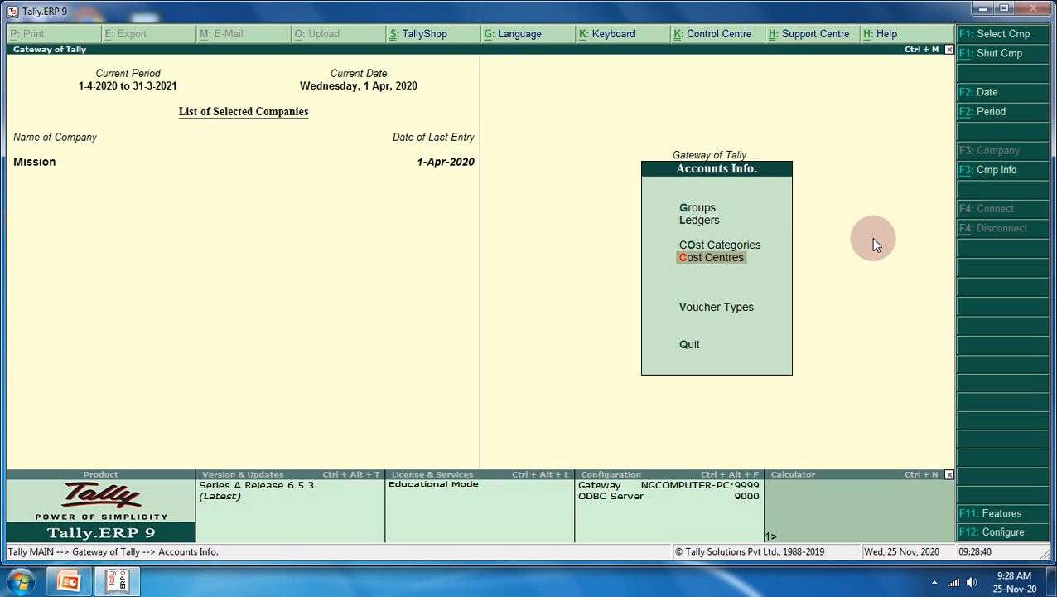
Go back to the Gateway of Tally and open Accounting Vouchers for a new voucher
key("Escape")
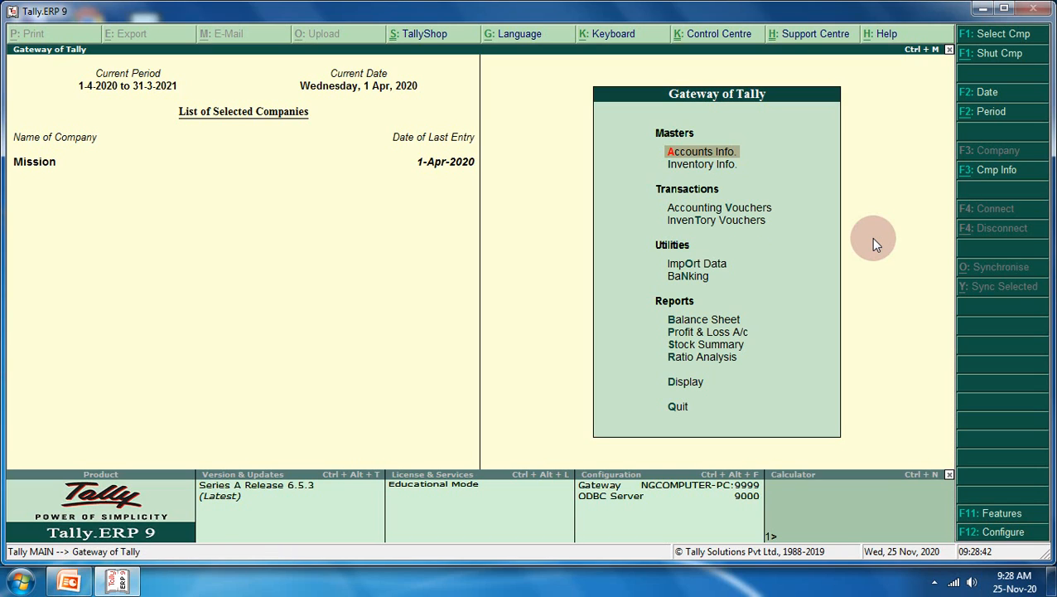
key("Down")
key("Down")
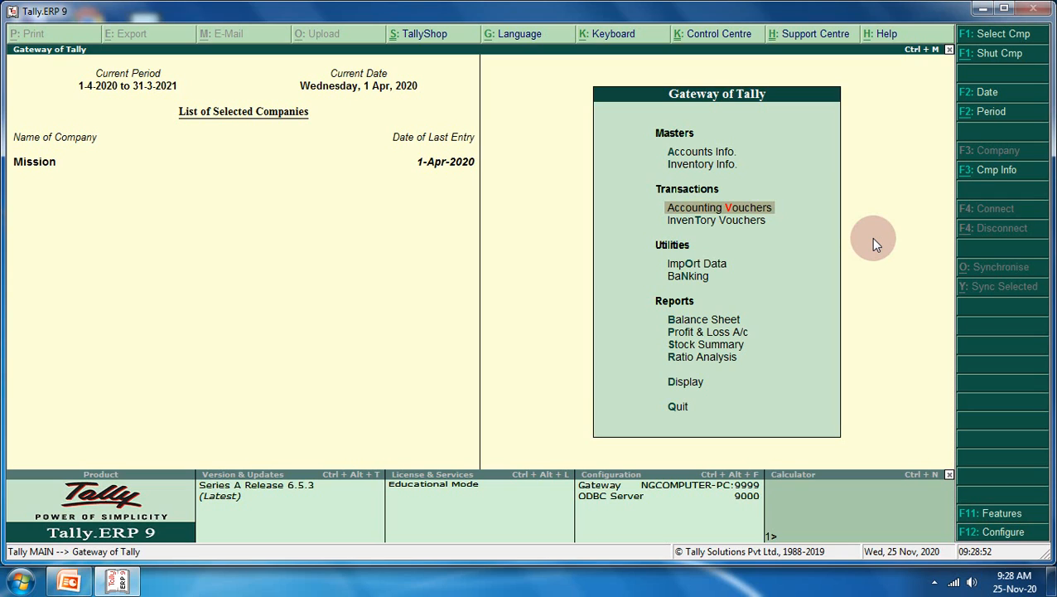
key("Return")
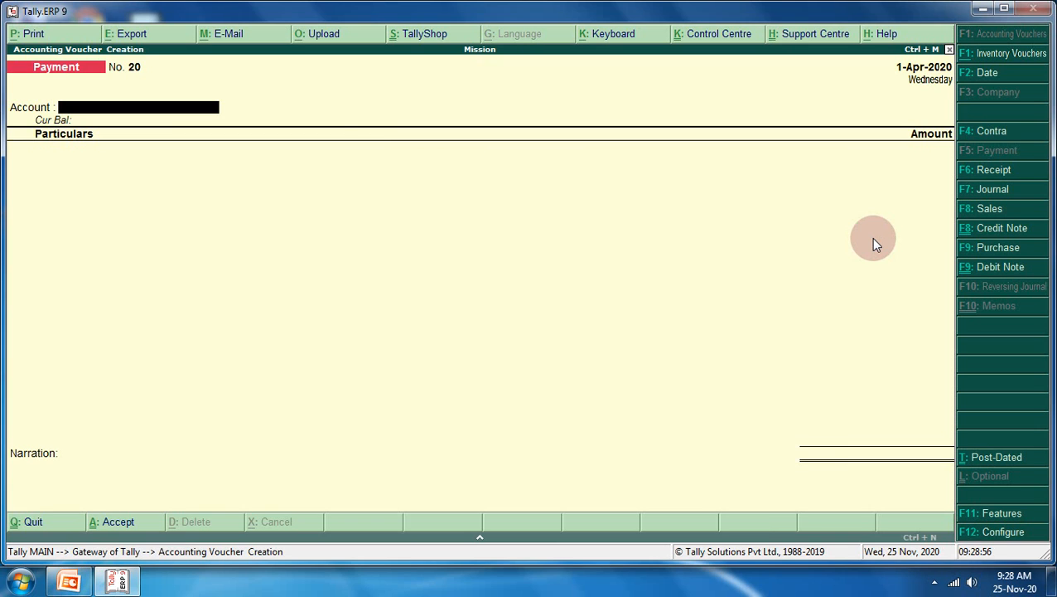
Check the Cost centre question slide in PowerPoint, return to Tally.ERP 9 and change the voucher type to Receipt
left_click(70, 581)
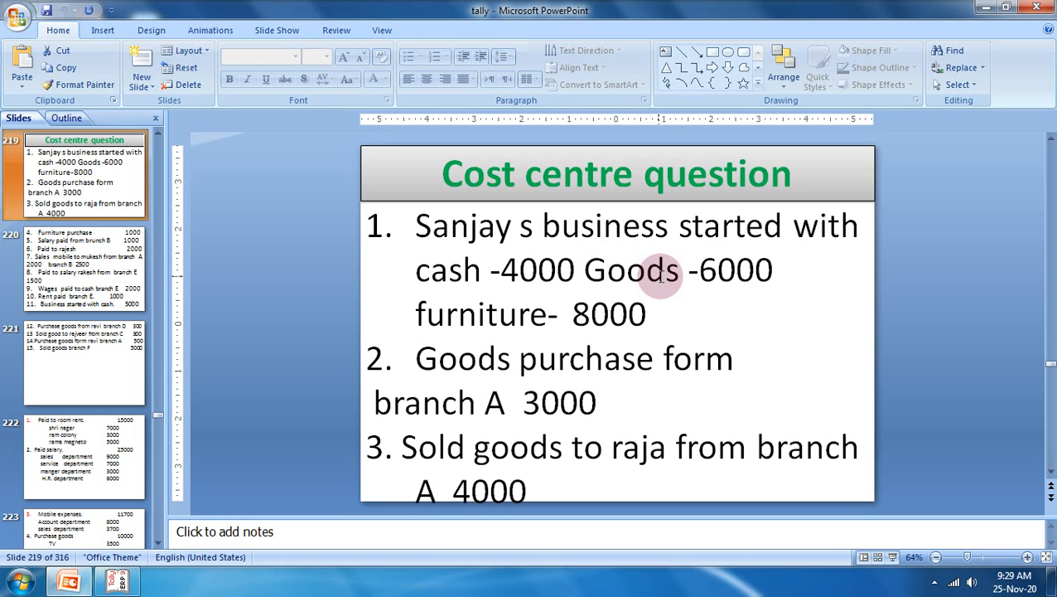
left_click(116, 583)
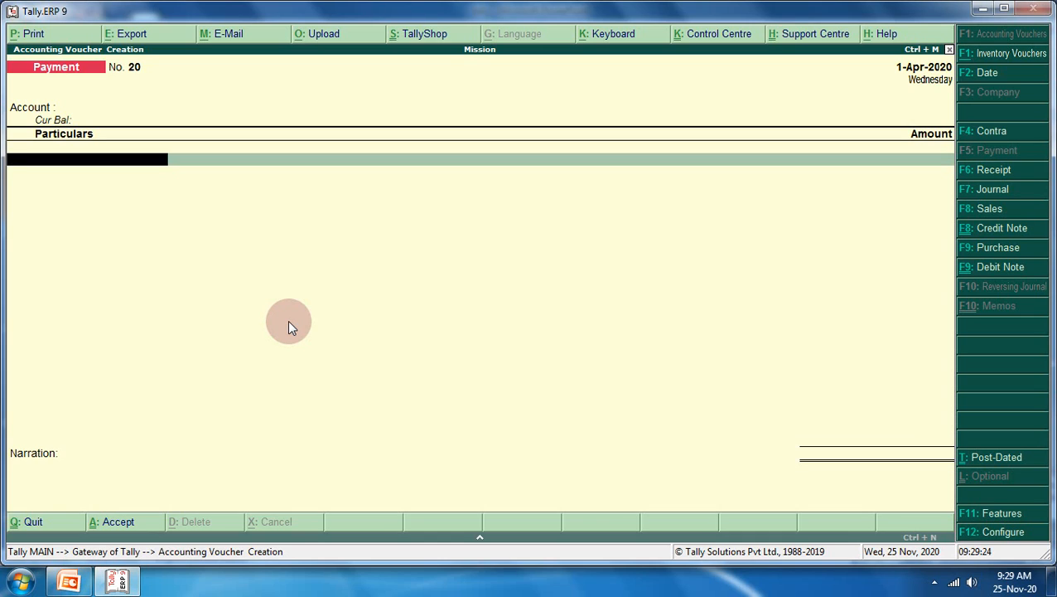
key("F6")
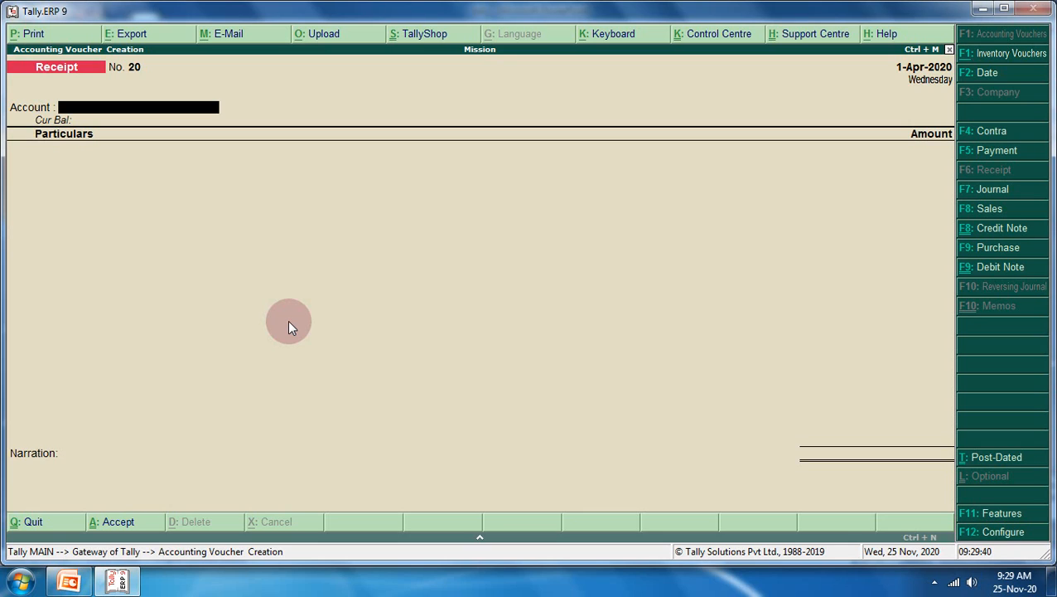
Open the receipt voucher configuration and set Use single entry mode for payment/receipt/contra vouchers to No, leaving Show Bank Allocation details at No
key("F12")
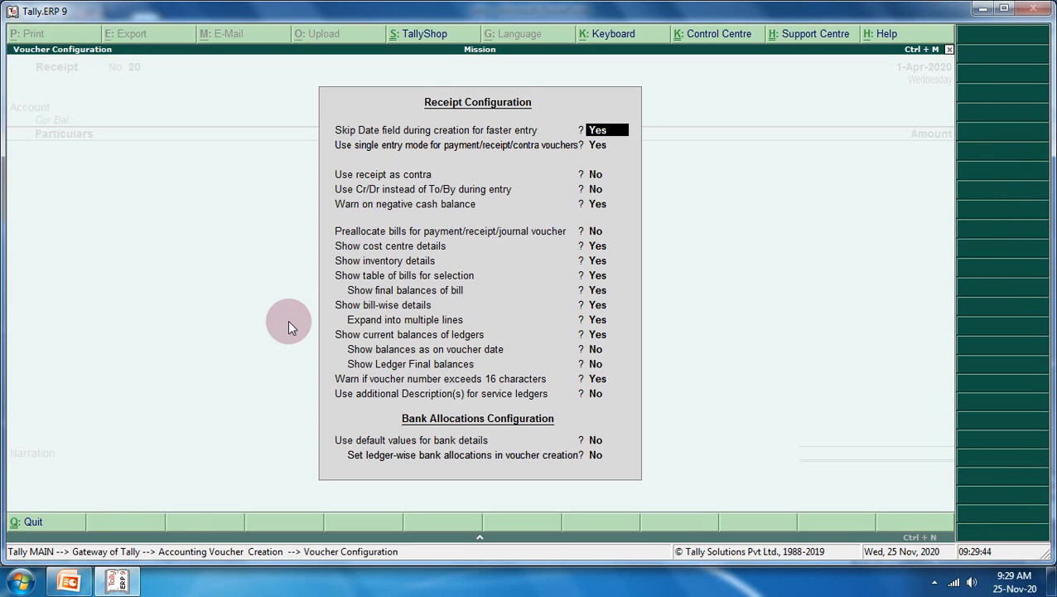
key("Return")
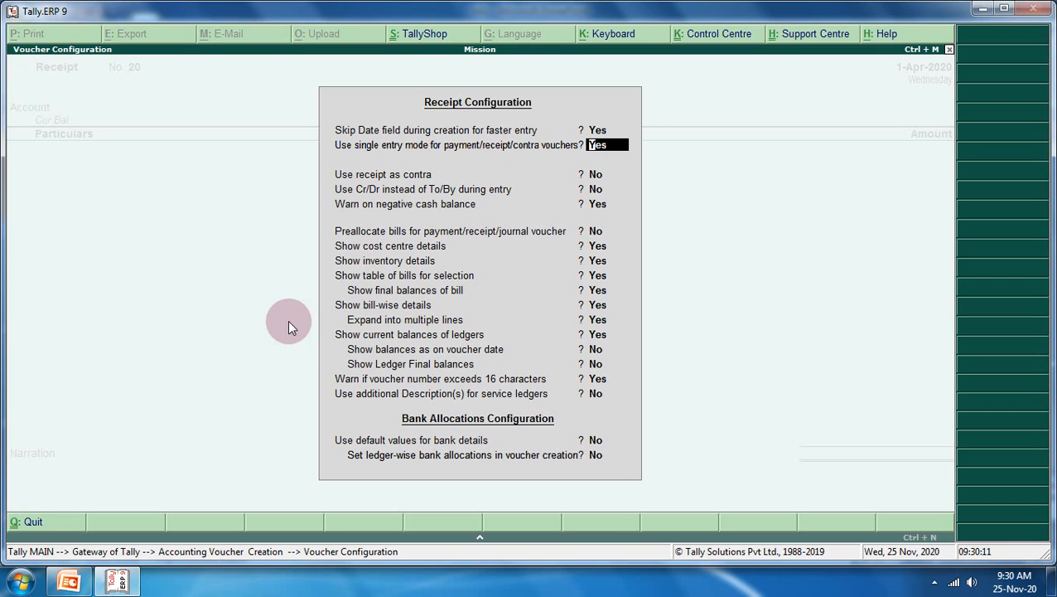
type("n")
key("Return")
key("Return")
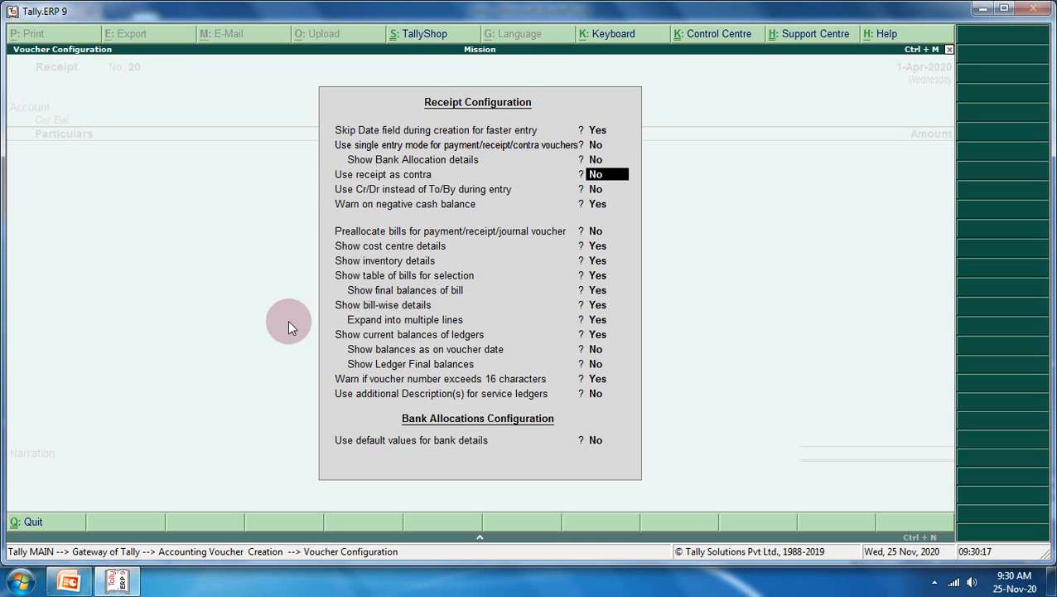
Keep Use receipt as contra at No and set Use Cr/Dr instead of To/By during entry to Yes
key("Return")
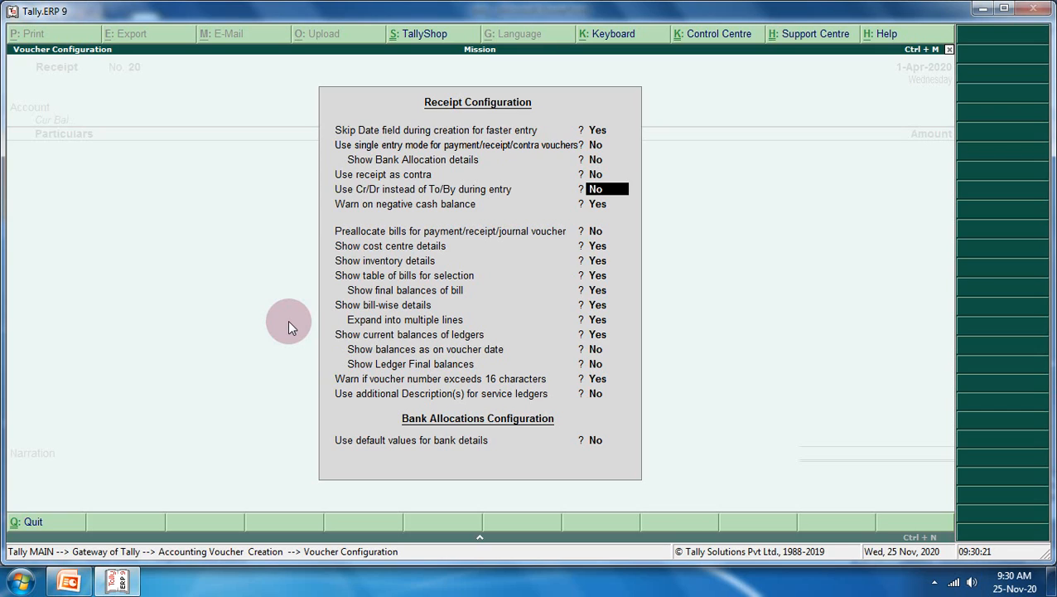
type("y")
key("Return")
key("Return")
key("Return")
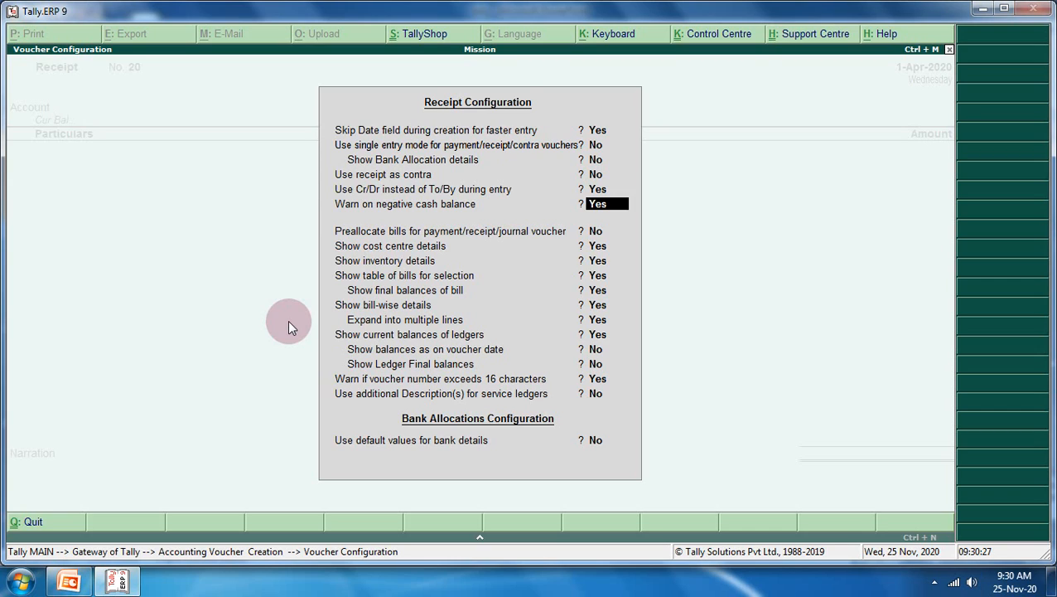
Keep the remaining receipt configuration options as they are and accept the configuration
key("Return")
key("Return")
key("Return")
key("Return")
key("Return")
key("Return")
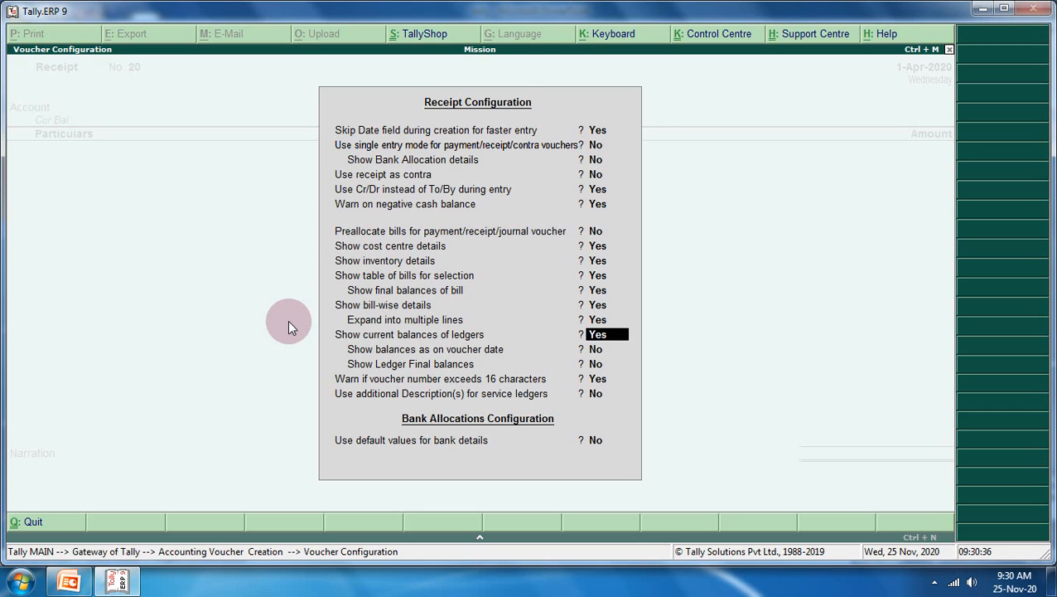
key("Return")
key("Return")
key("Return")
key("Return")
key("Return")
key("Return")
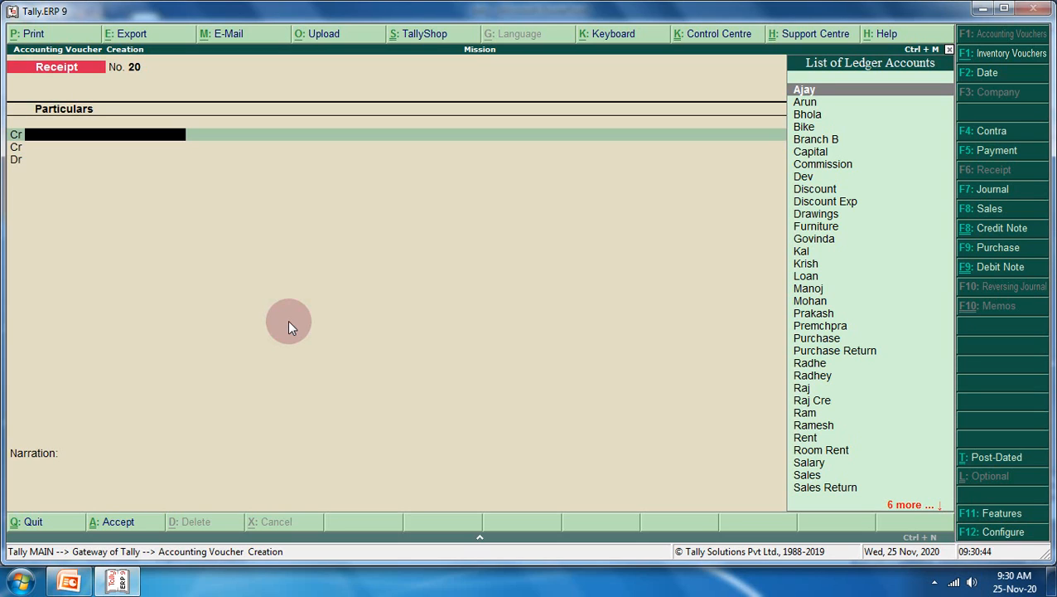
Credit the Capital ledger with 18,000 in the receipt voucher
type("C")
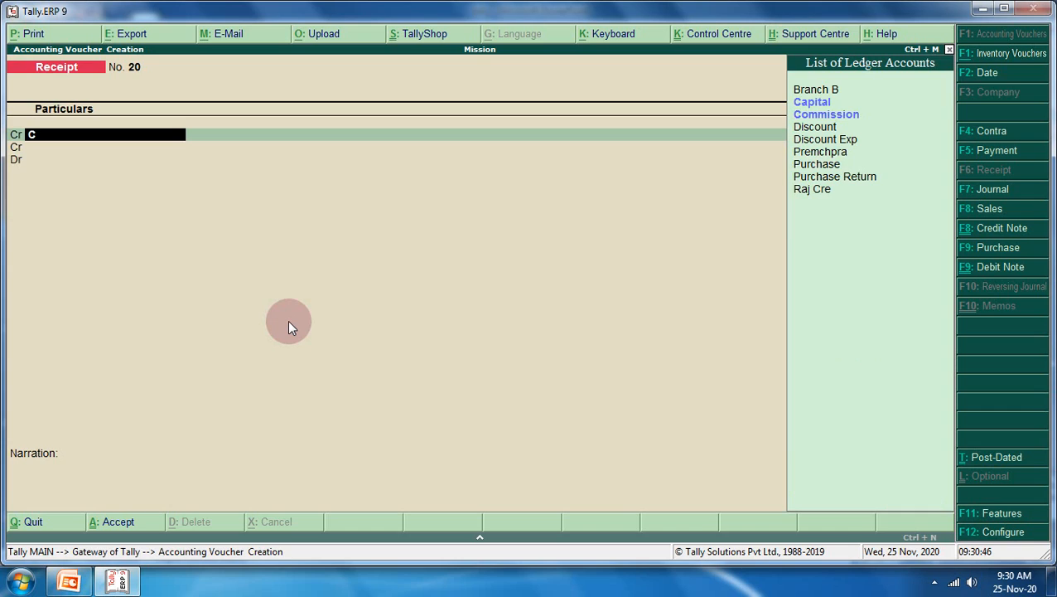
key("Return")
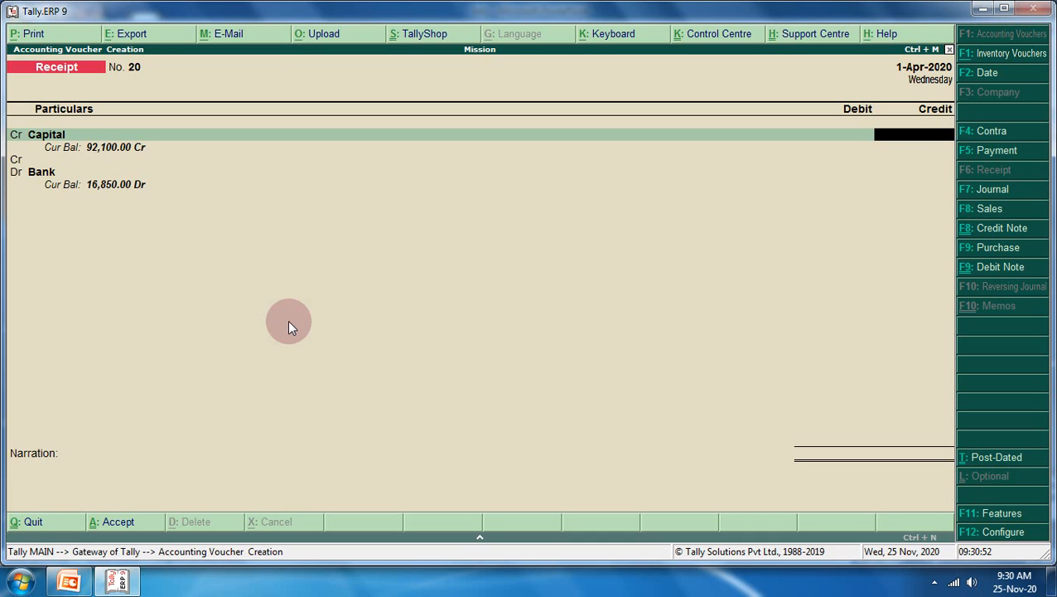
type("18000")
key("Return")
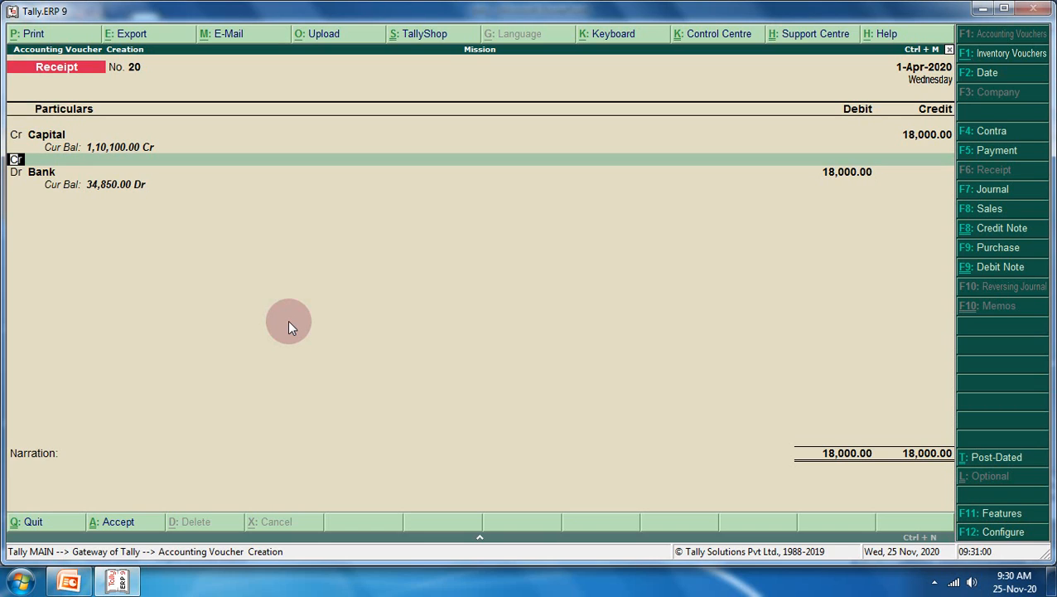
Make the second line a debit entry and debit Cash with 4,000
type("dr")
key("Return")
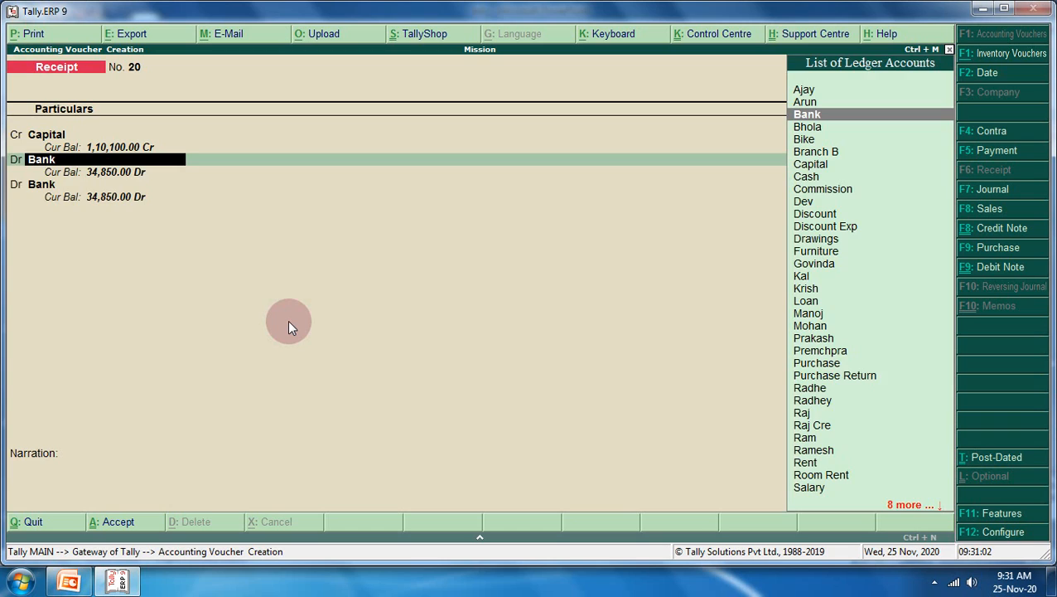
type("C")
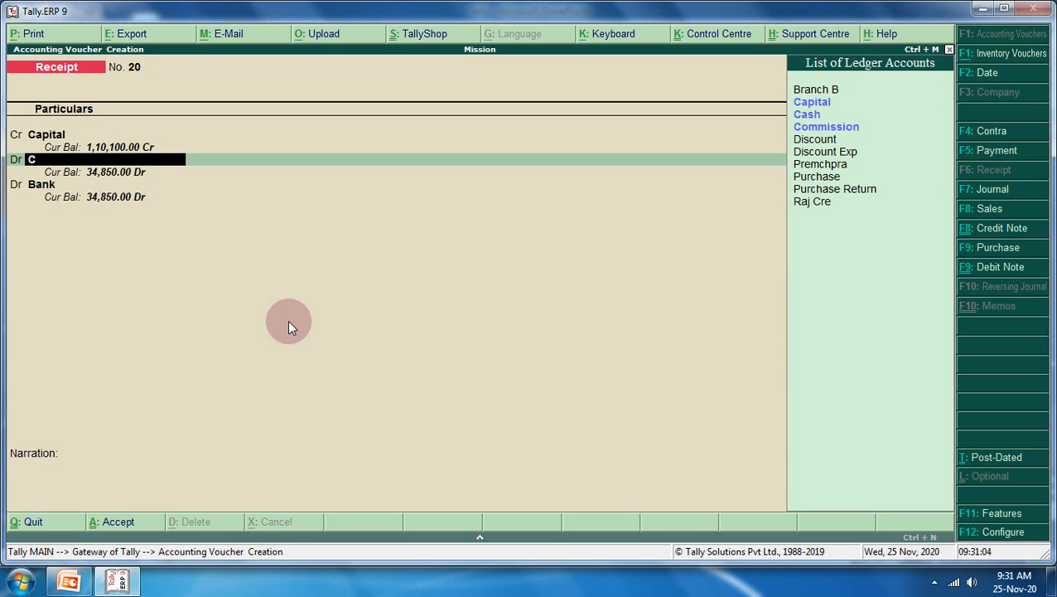
type("as")
key("Return")
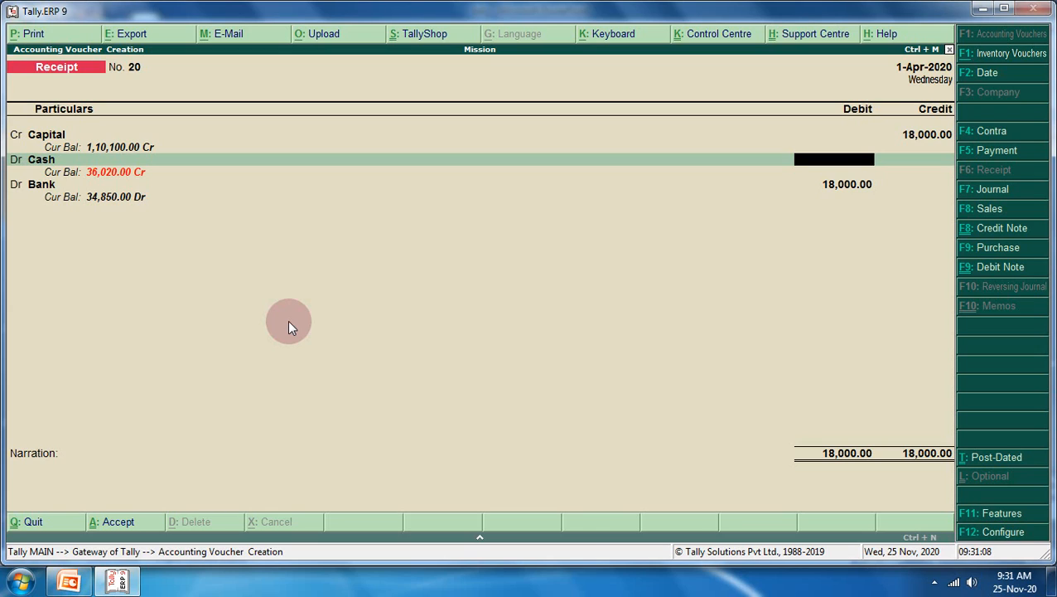
type("4000")
key("Return")
key("Return")
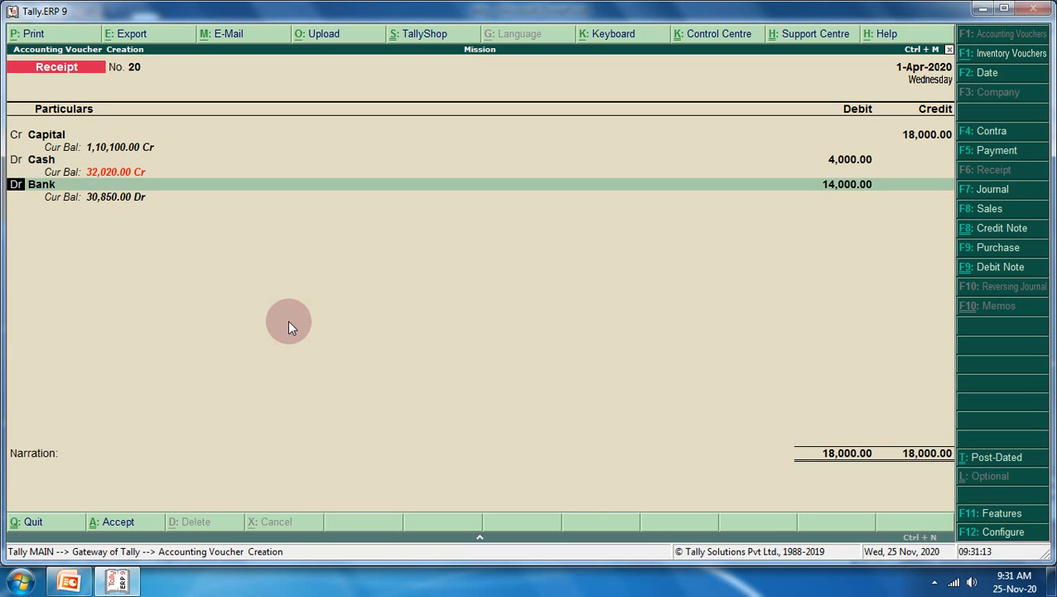
Debit the Furniture ledger with 8,000 on the third line of the receipt voucher
key("Return")
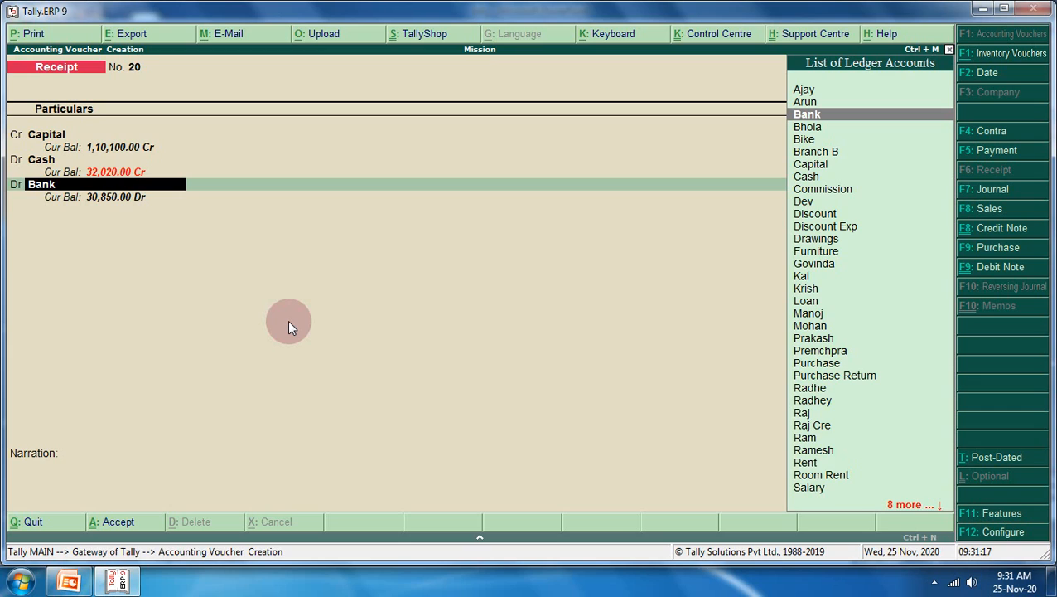
type("F")
key("Return")
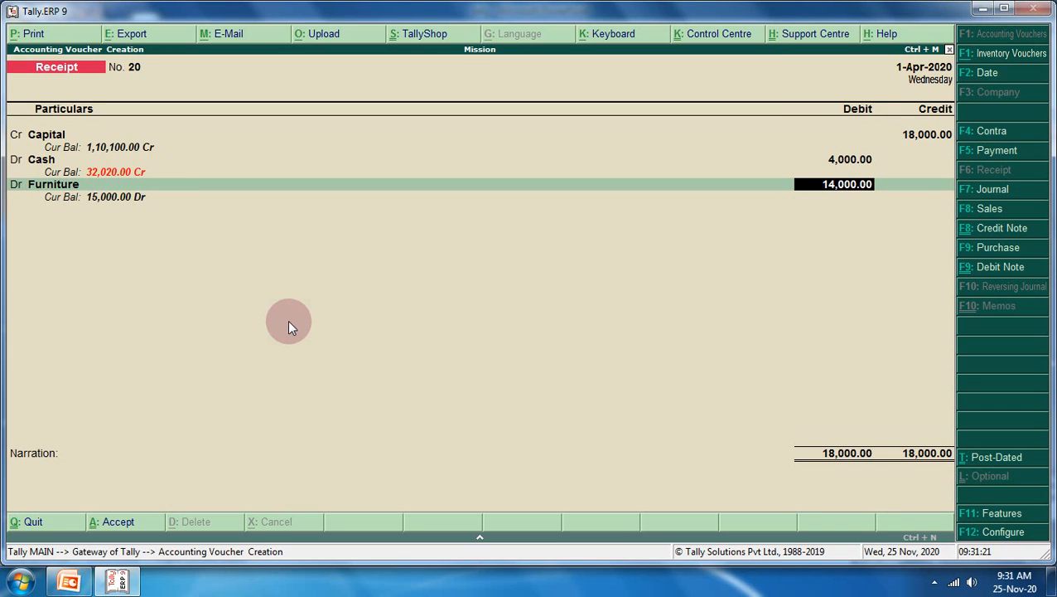
type("8000")
key("Return")
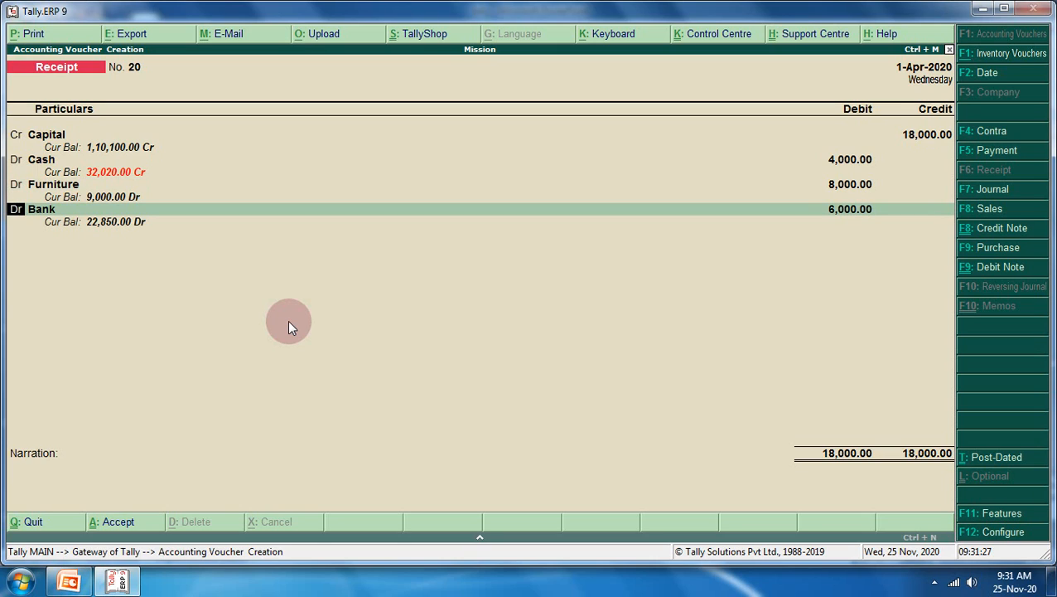
Choose the Purchase ledger for the last debit line, keeping the balancing amount of 6,000
key("Return")
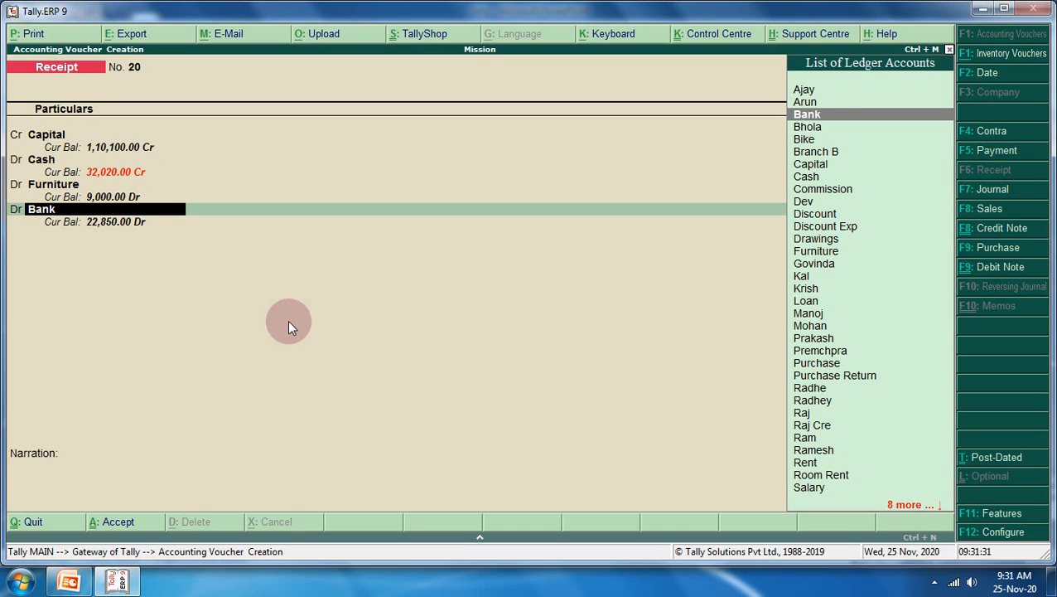
type("G")
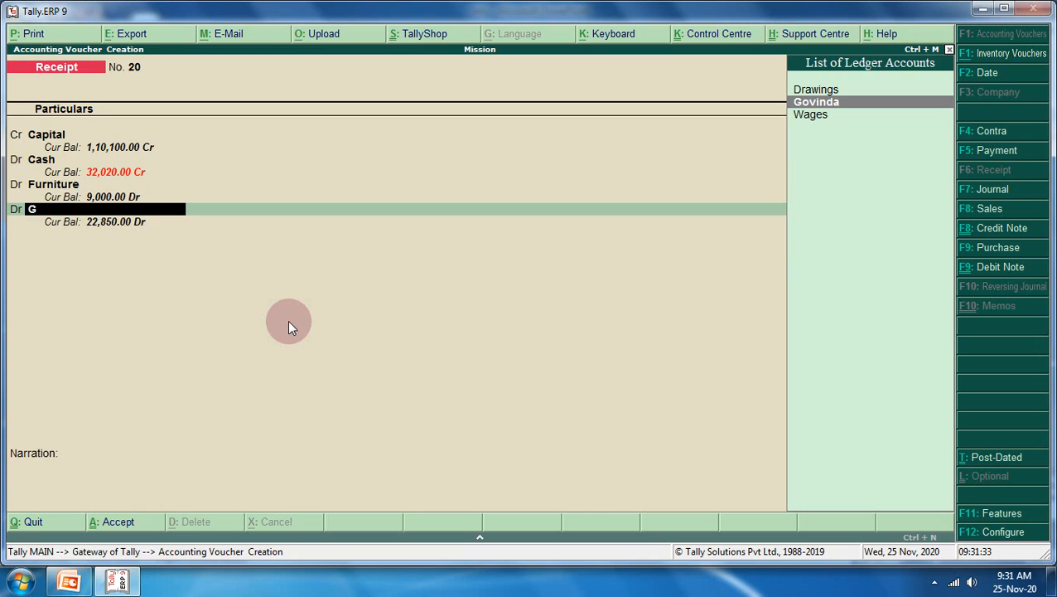
key("BackSpace")
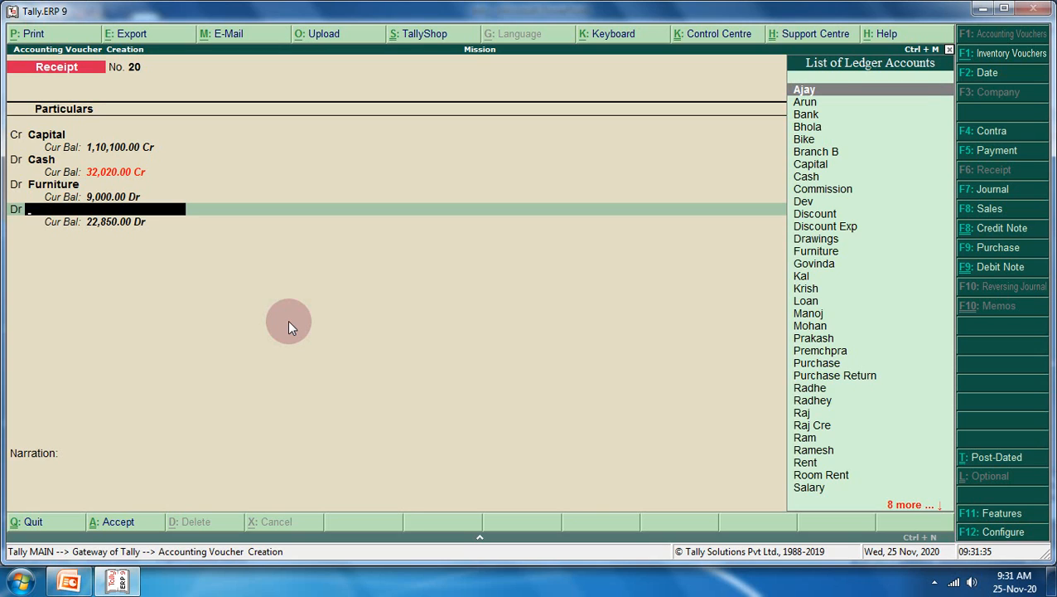
type("P")
key("Down")
key("Down")
key("Return")
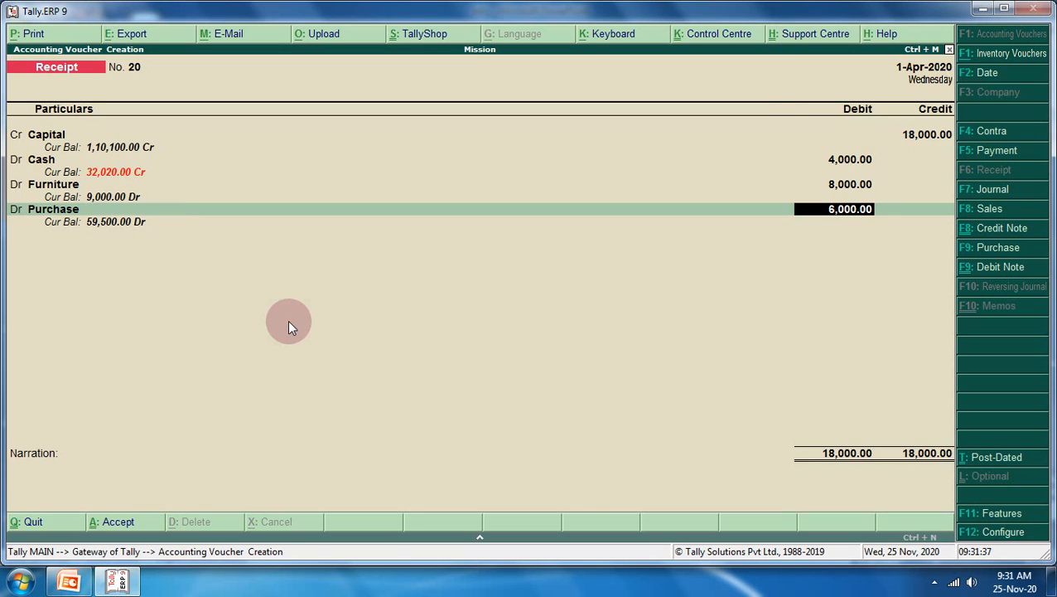
Try allocating the full 6,000 of Purchase to Branch A under the Head Office category
key("Return")
key("Return")
key("Return")
key("Return")
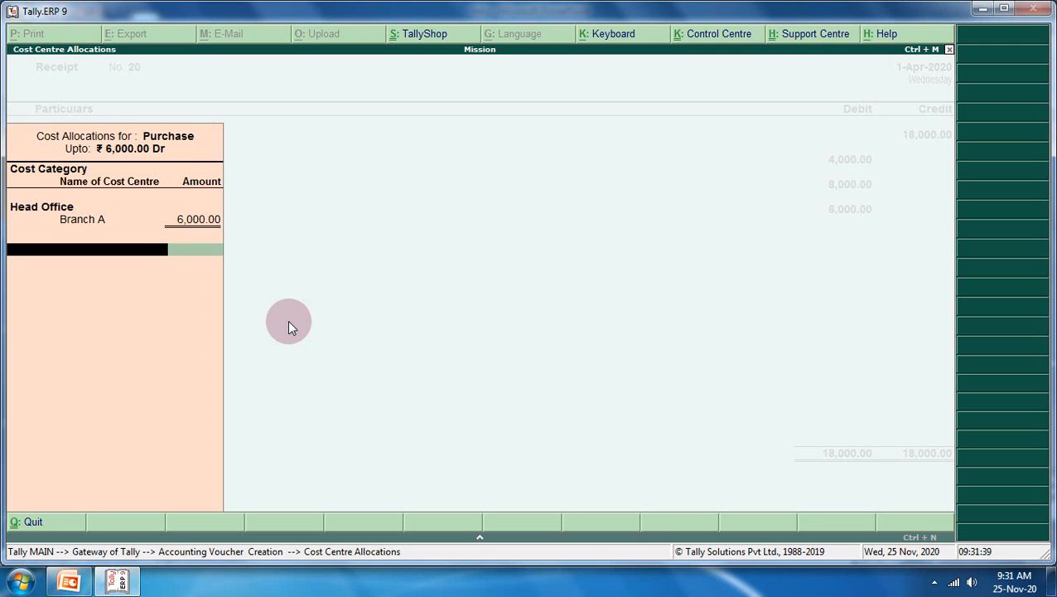
Return to the Purchase line, alter its ledger with Type of Ledger Not Applicable and Cost centres are applicable set to No, and save it
key("BackSpace")
key("BackSpace")
key("BackSpace")
key("BackSpace")
key("BackSpace")
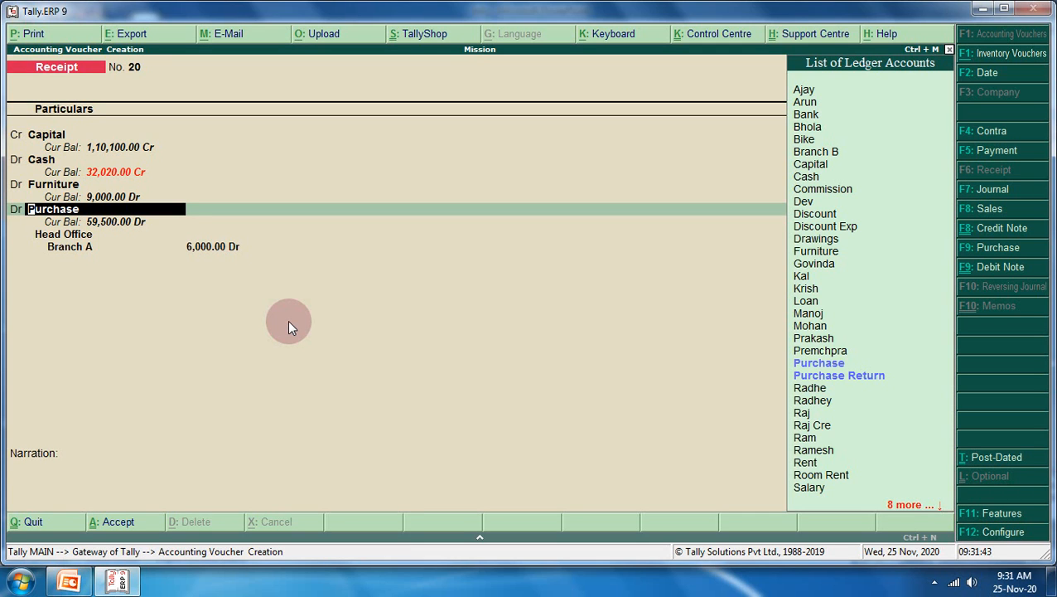
key("ctrl+Return")
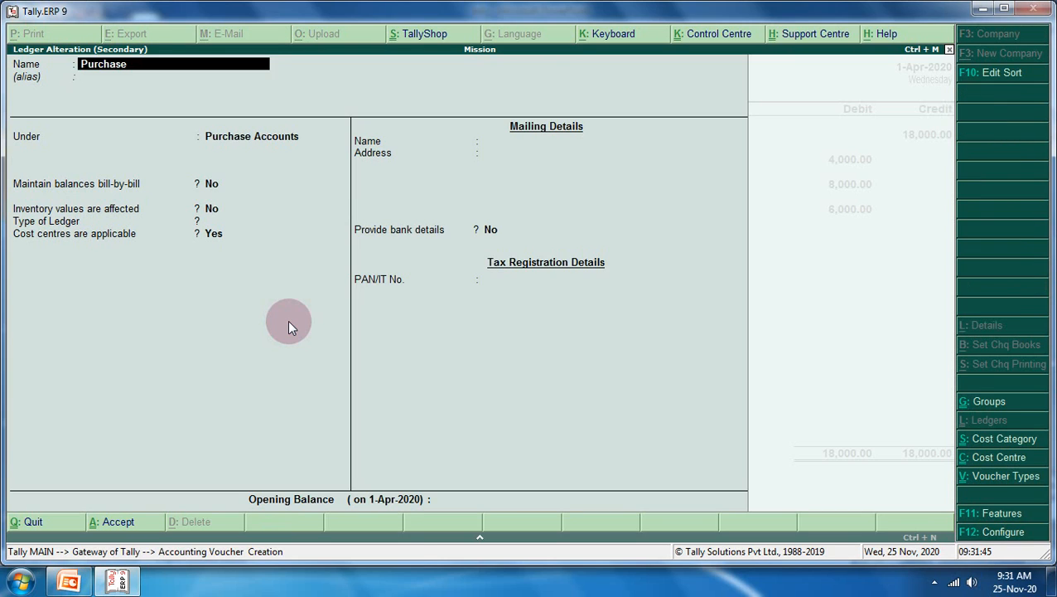
key("Return")
key("Return")
key("Return")
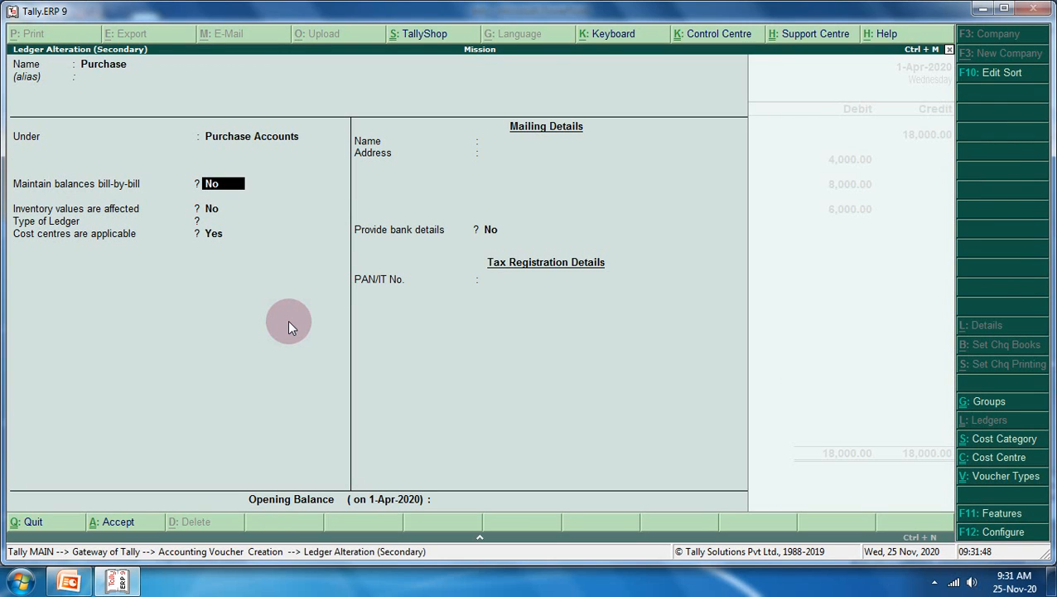
key("Return")
key("Return")
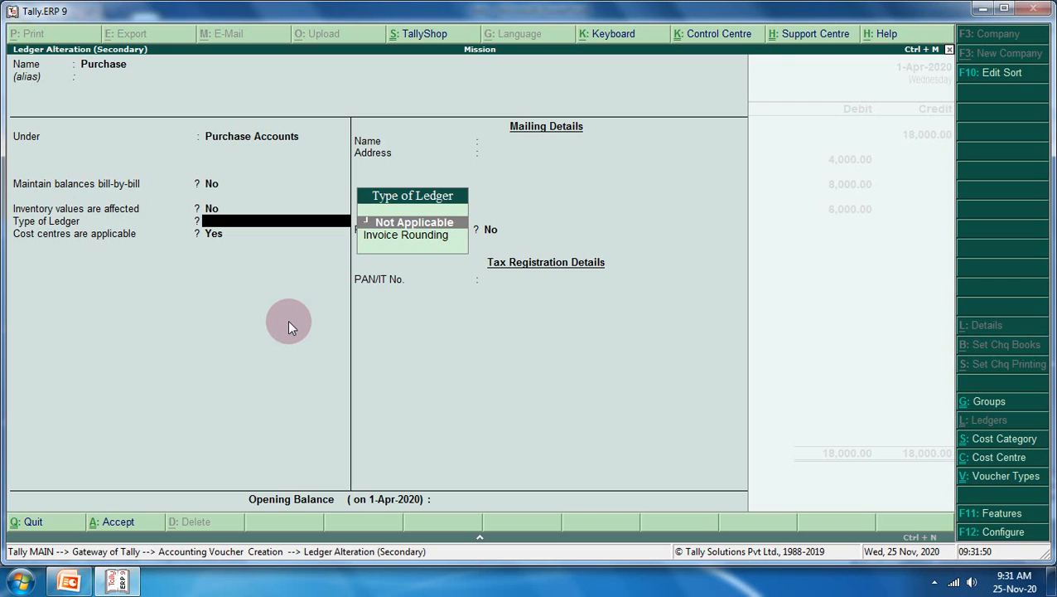
key("Return")
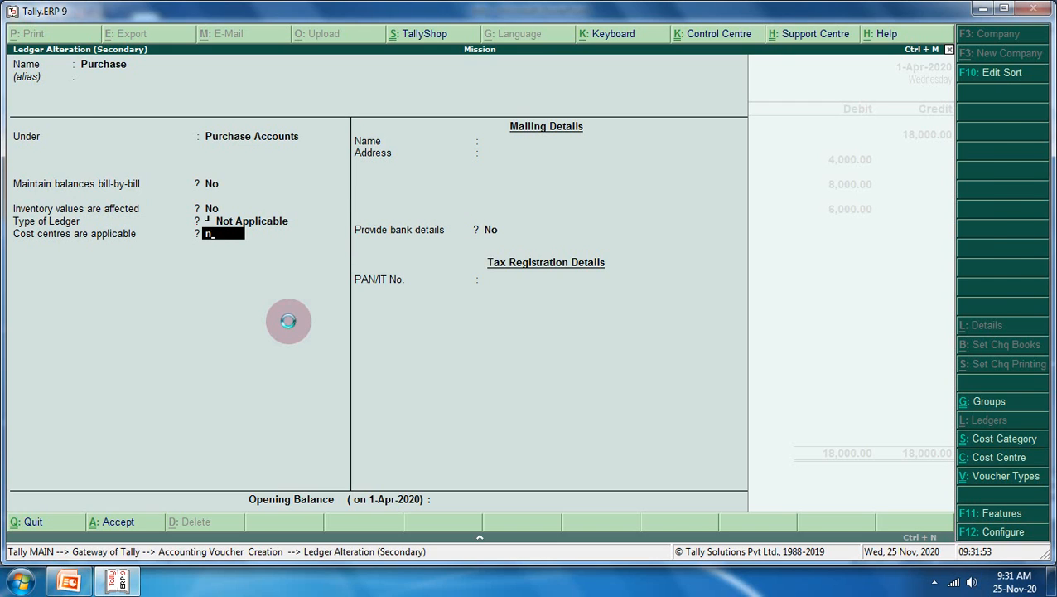
key("ctrl+a")
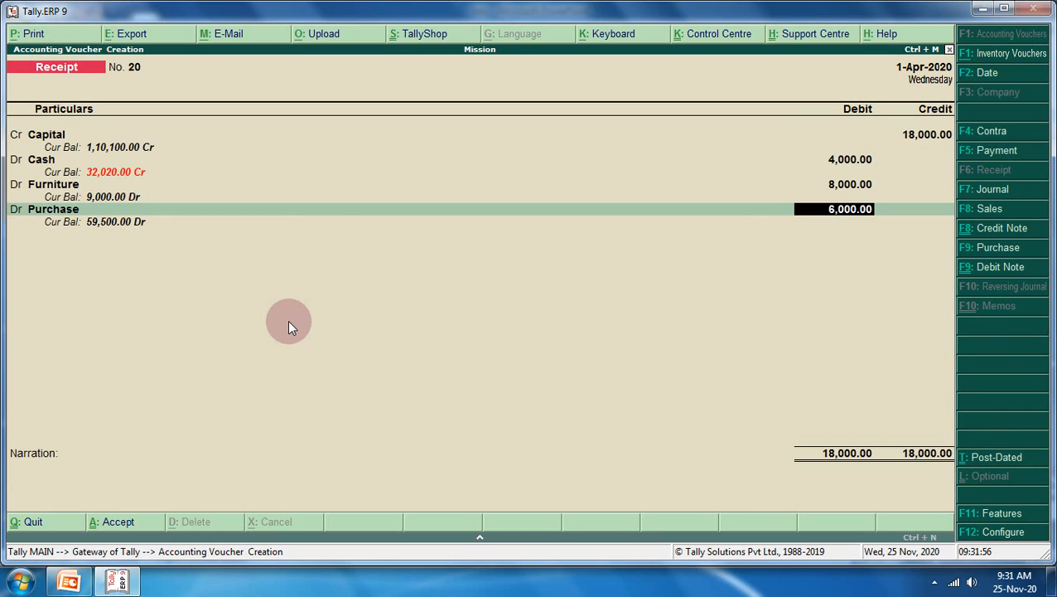
Accept the Purchase amount, enter the narration "being" and save the receipt voucher
key("Return")
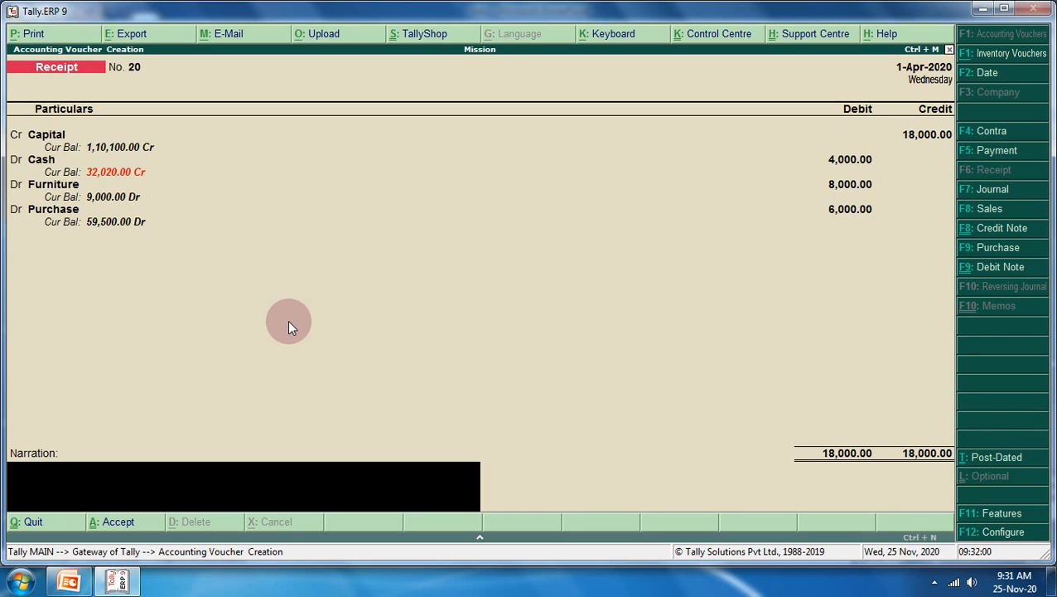
type("being")
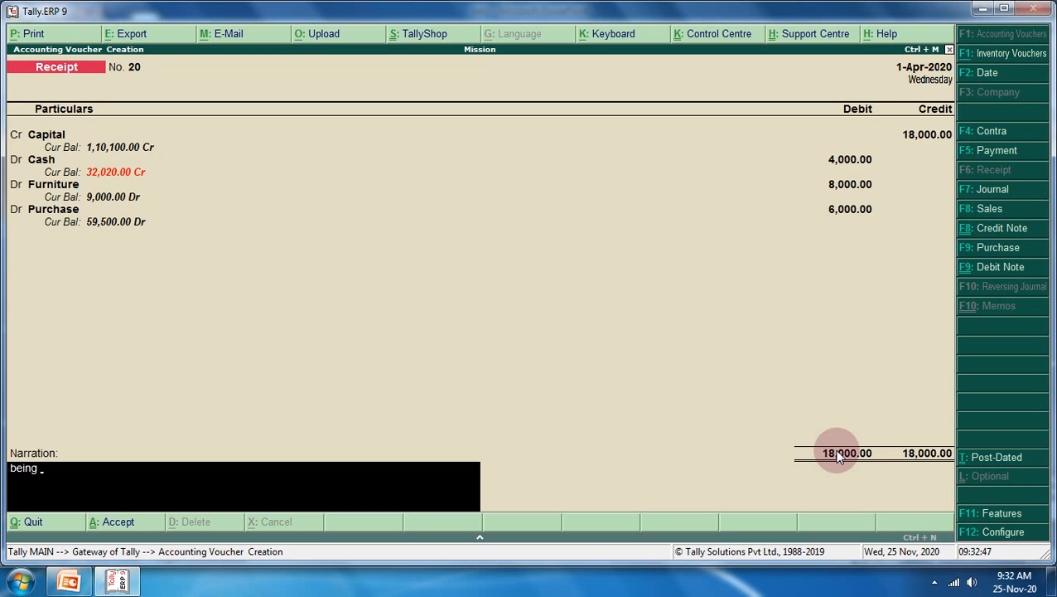
key("Return")
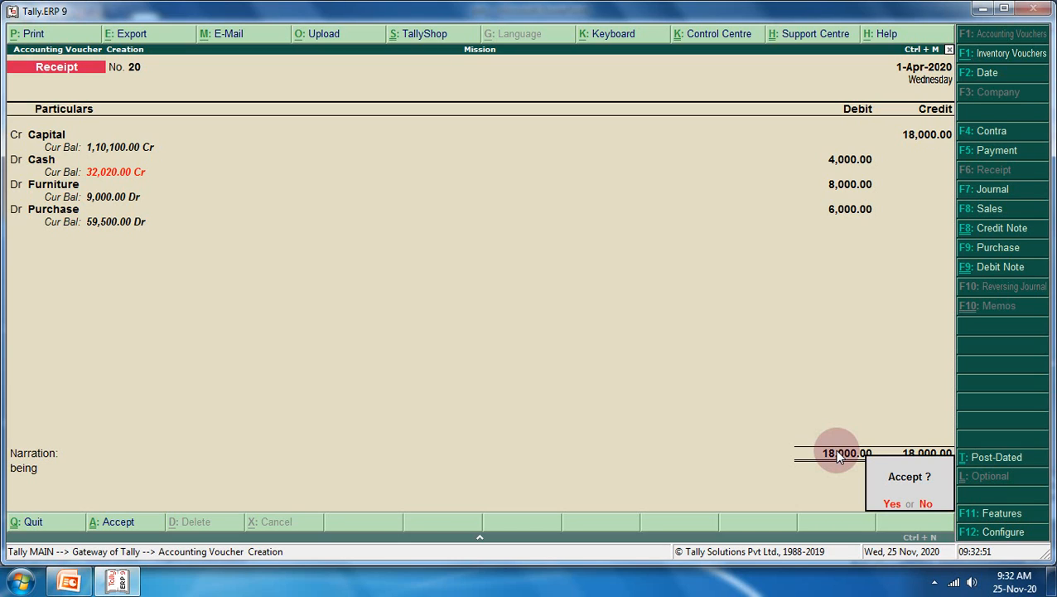
key("Return")
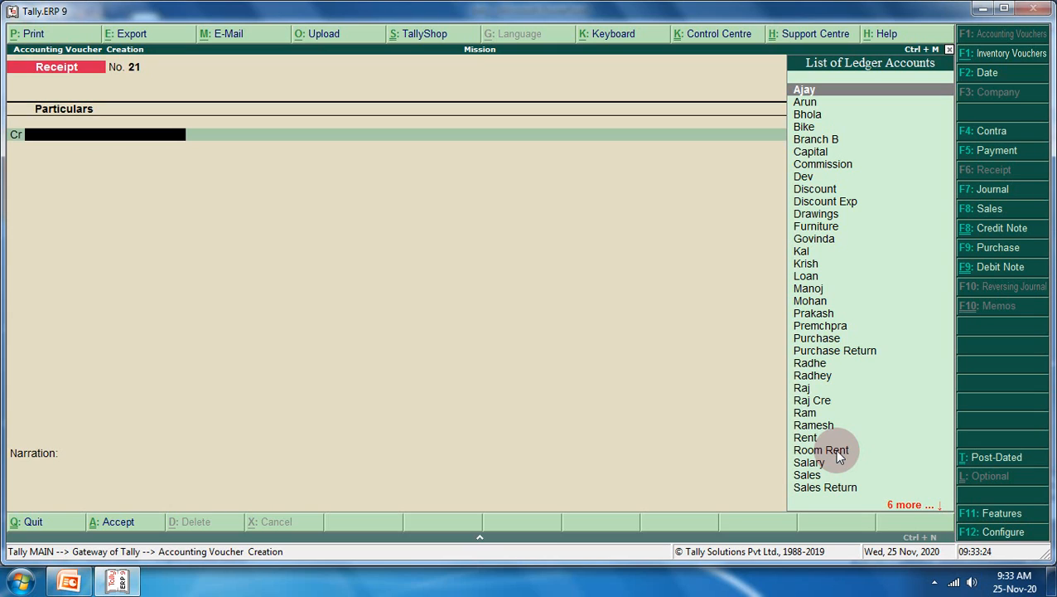
Change the voucher type to Payment and debit Purchase with 3,000
key("F5")
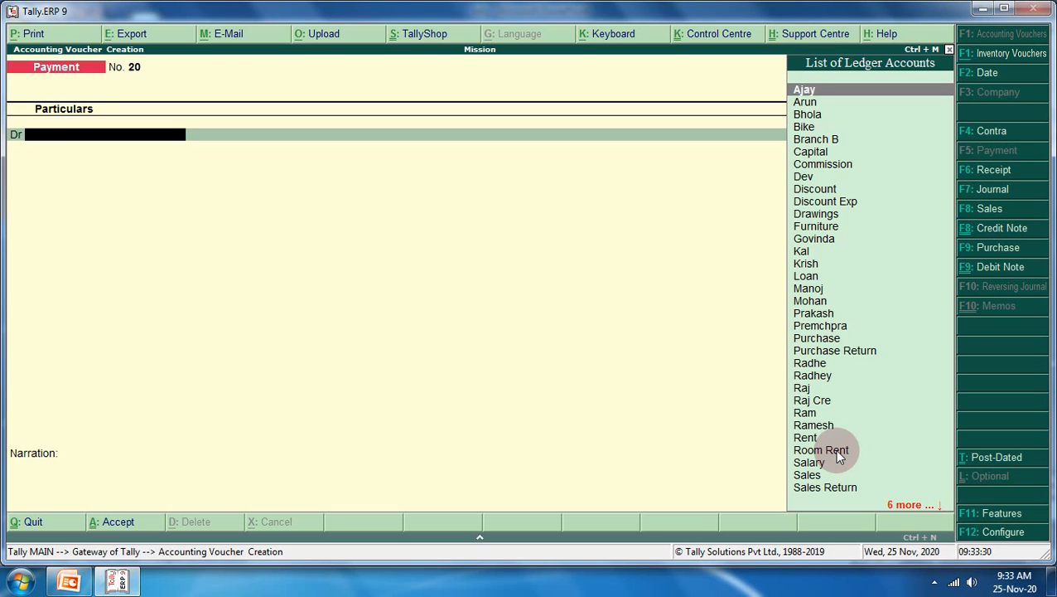
type("P")
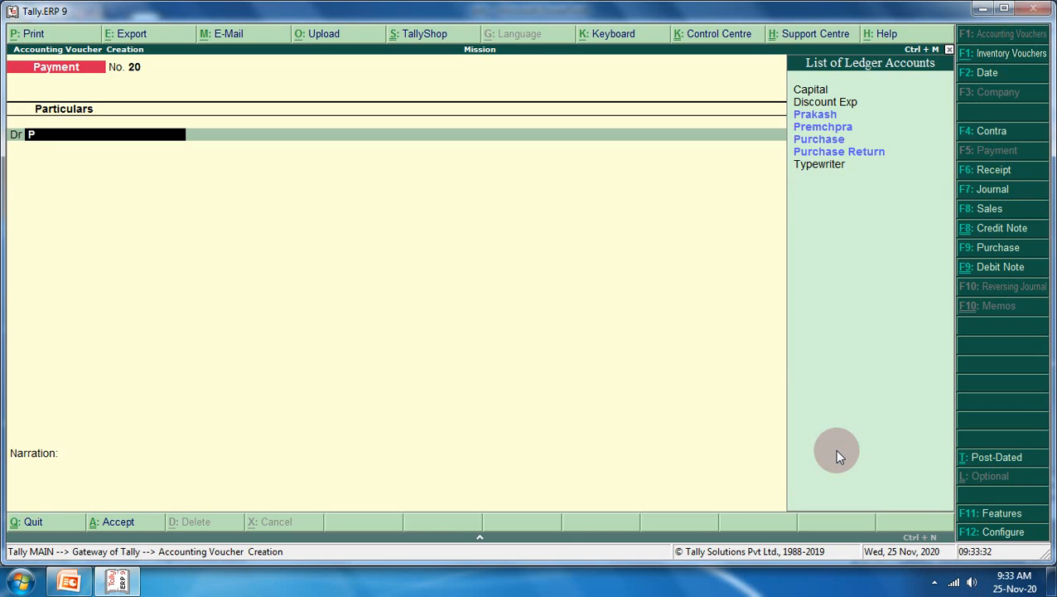
key("Down")
key("Down")
key("Return")
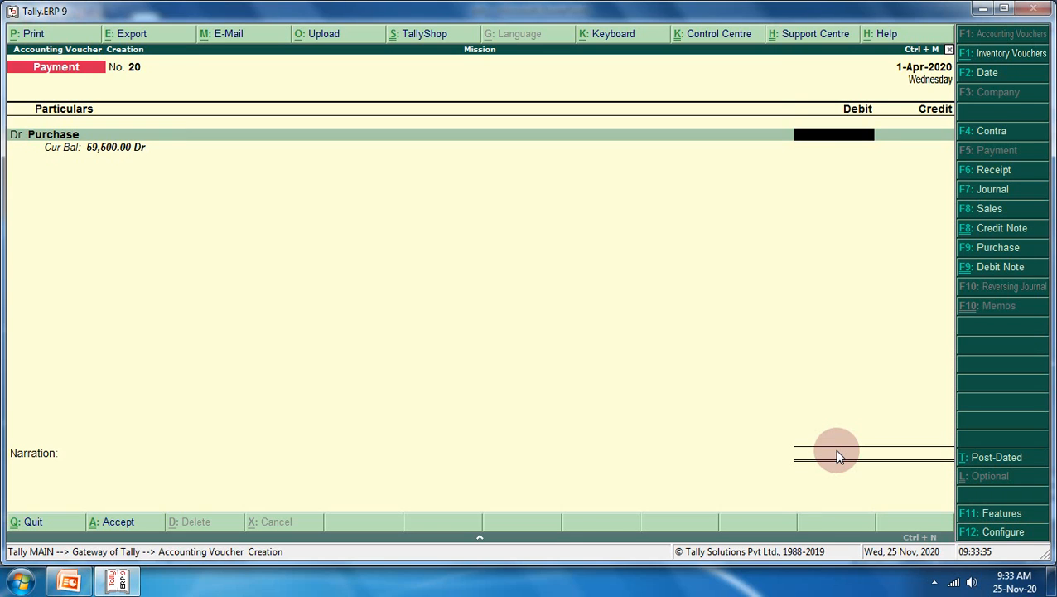
type("3000")
key("Return")
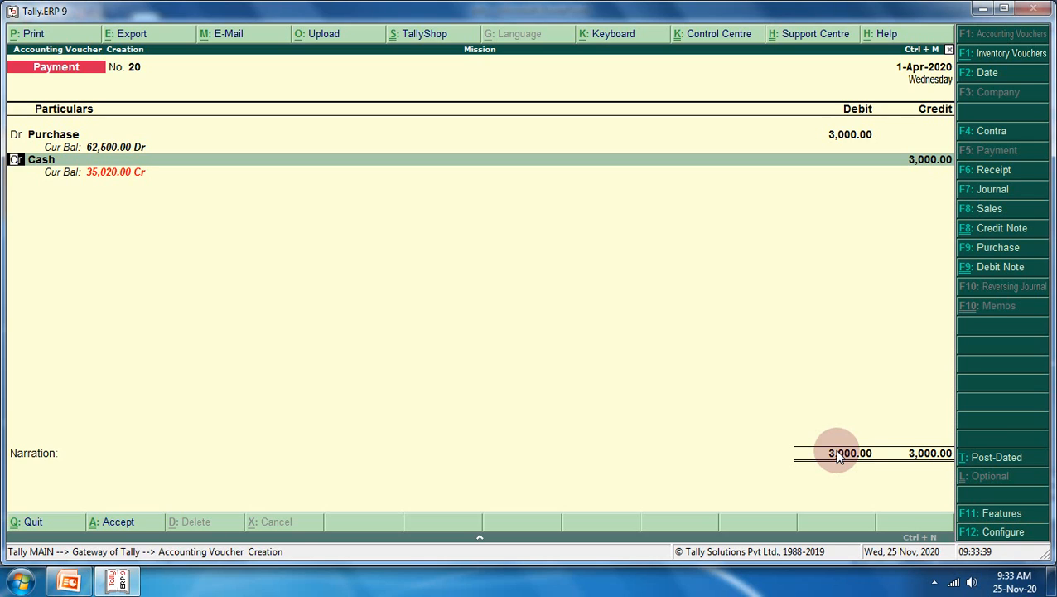
Return to the Purchase line, alter its ledger with Type of Ledger Not Applicable and Cost centres are applicable set to Yes, and save it
key("Up")
key("Up")
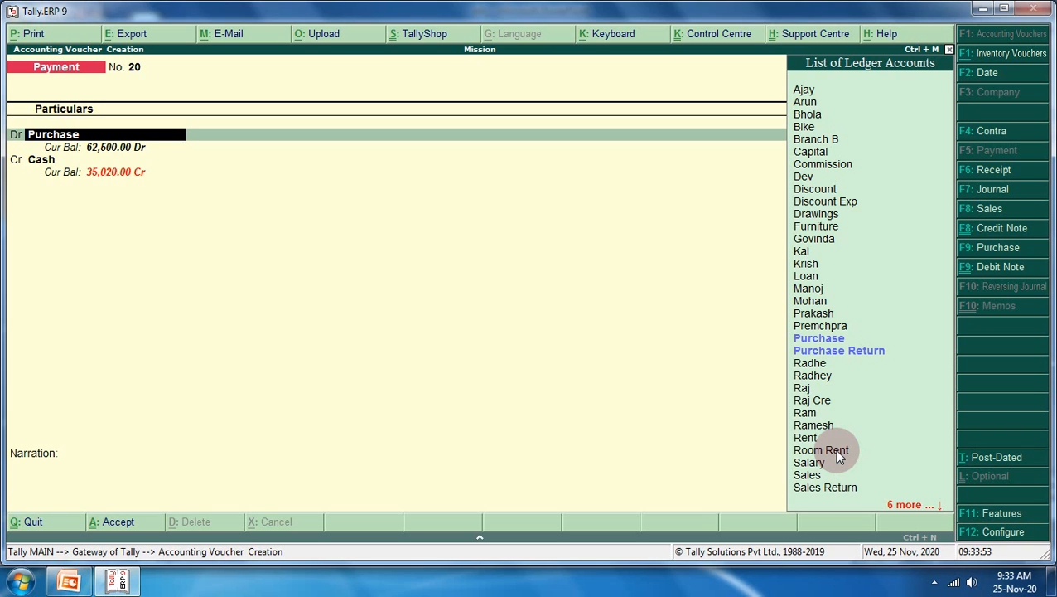
key("ctrl+Return")
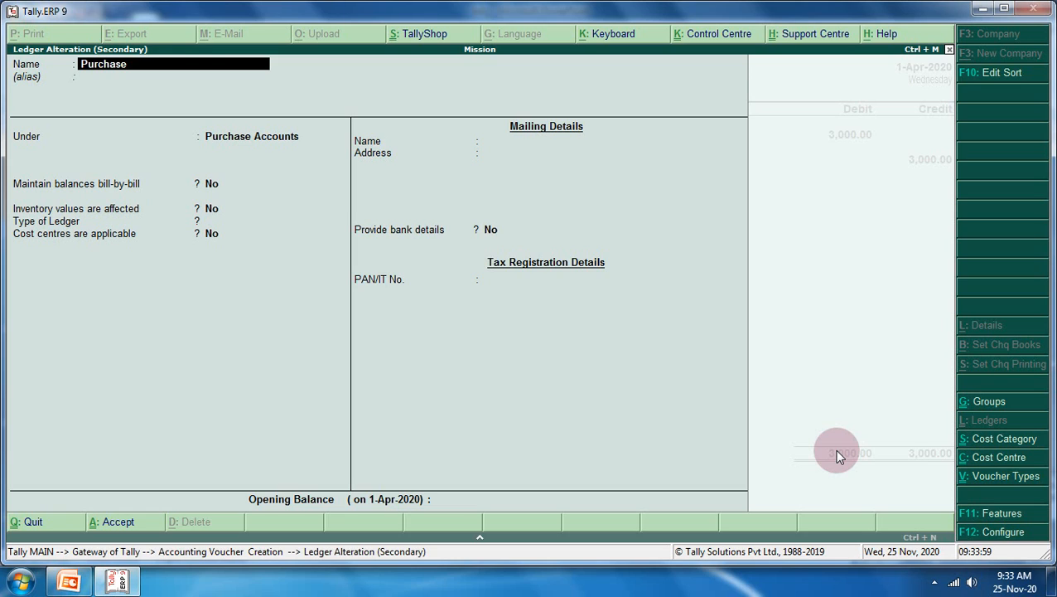
key("Return")
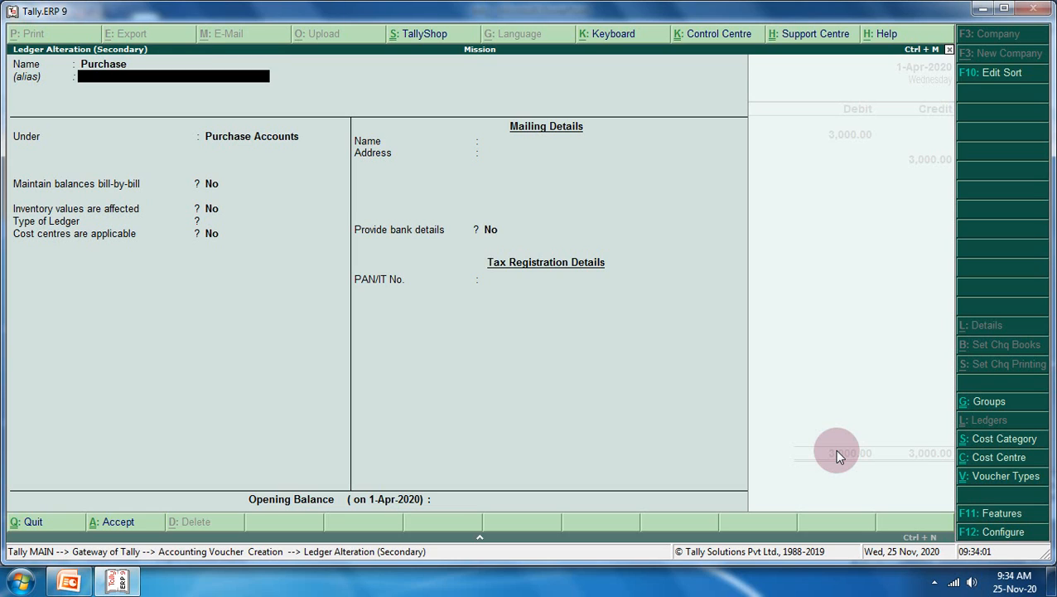
key("Return")
key("Return")
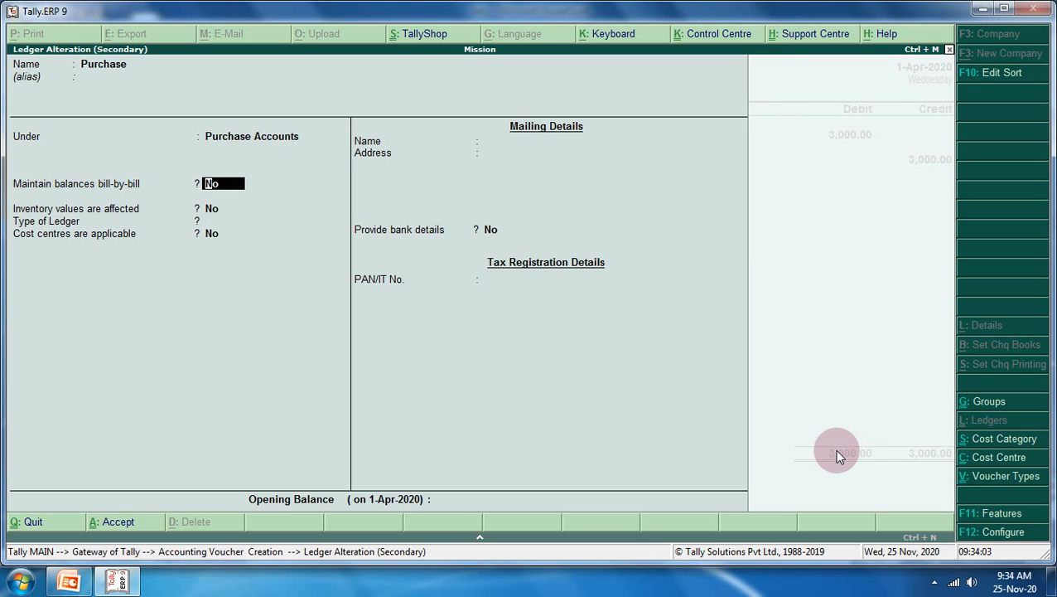
key("Return")
key("Return")
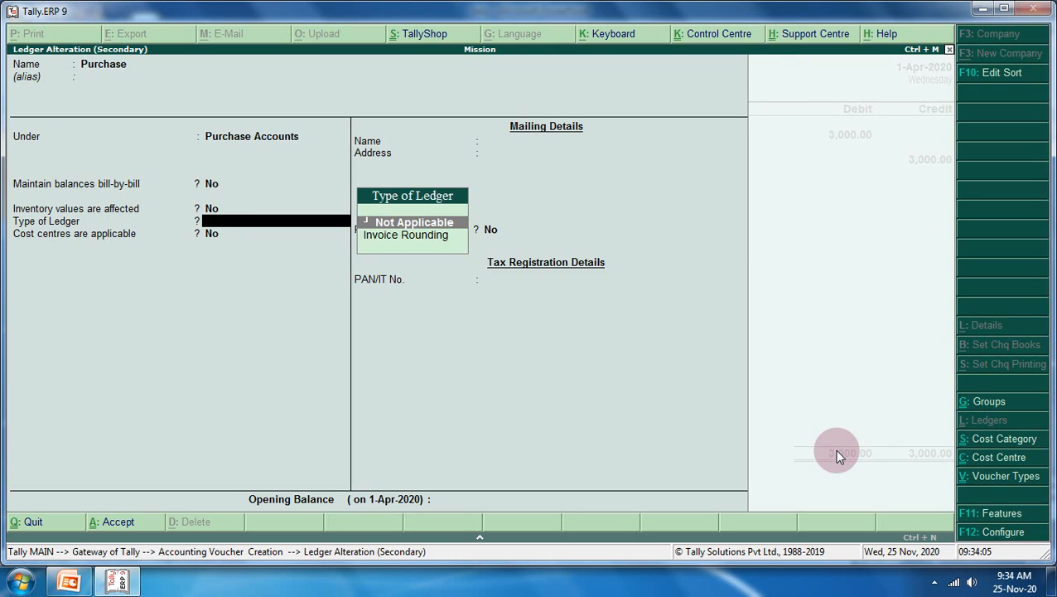
key("Return")
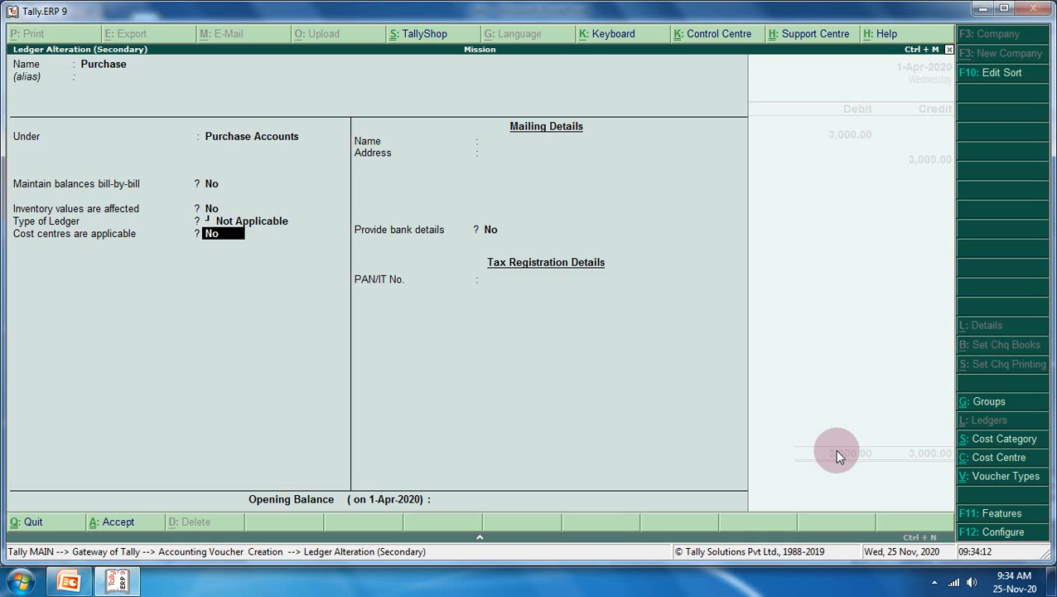
type("y")
key("Return")
key("Return")
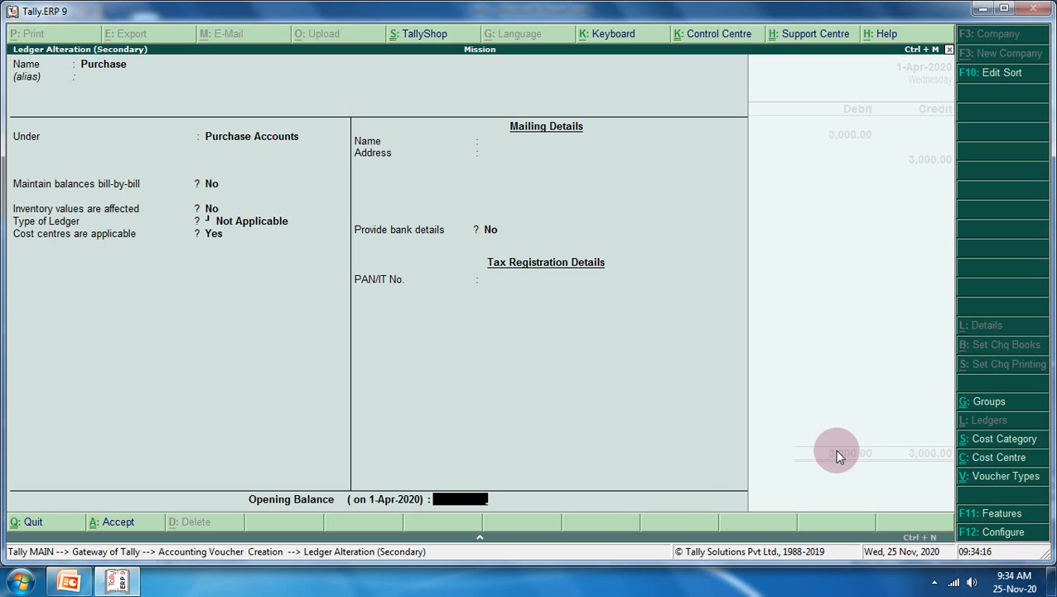
key("Return")
key("Return")
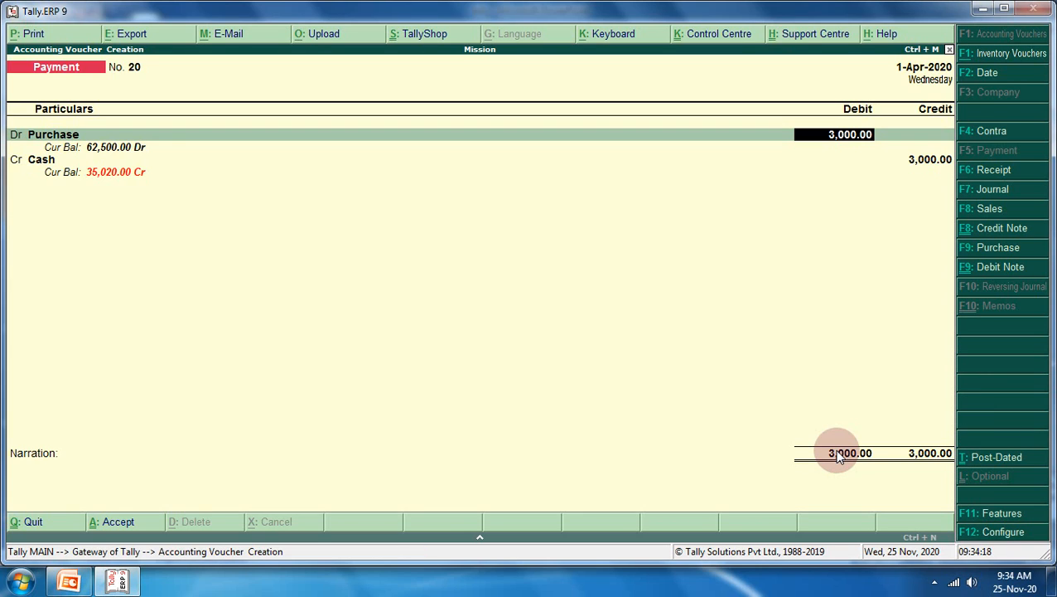
Accept the Purchase amount and allocate the full 3,000 to Branch A under the Head Office category
key("Return")
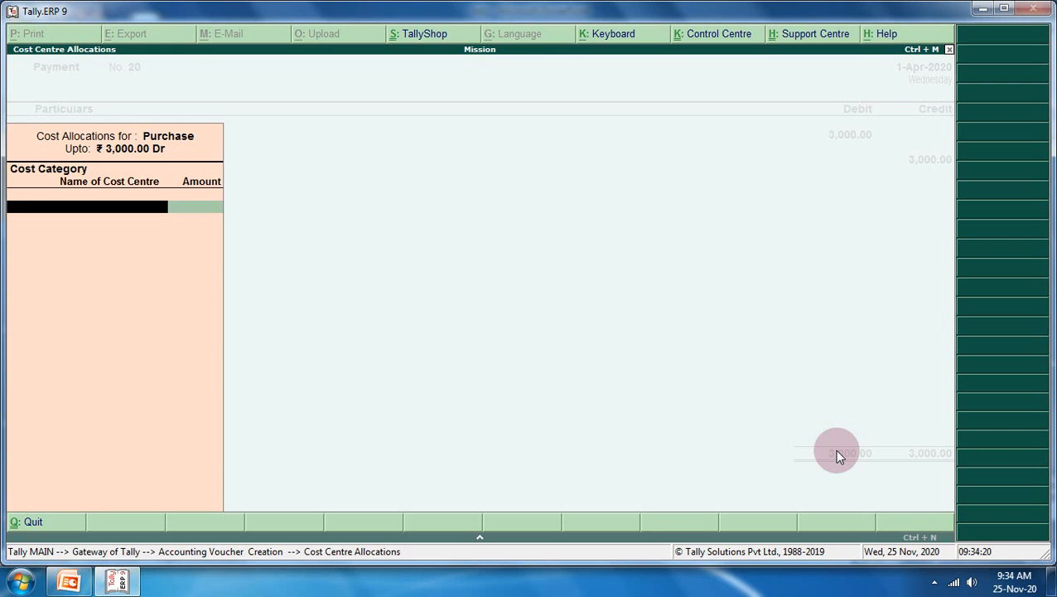
type("H")
key("Return")
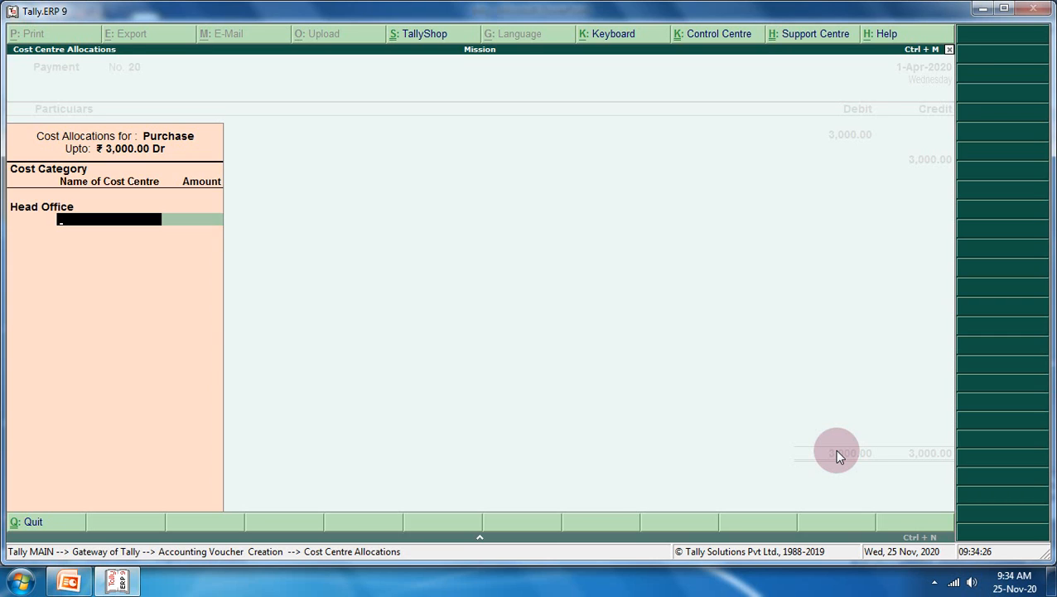
key("Down")
key("Return")
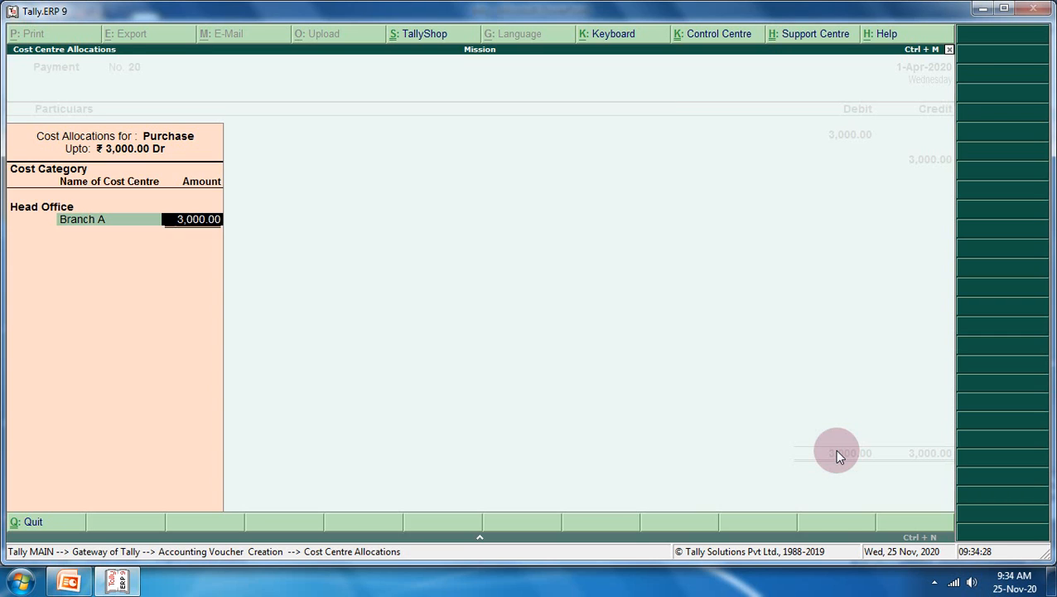
key("Return")
key("Return")
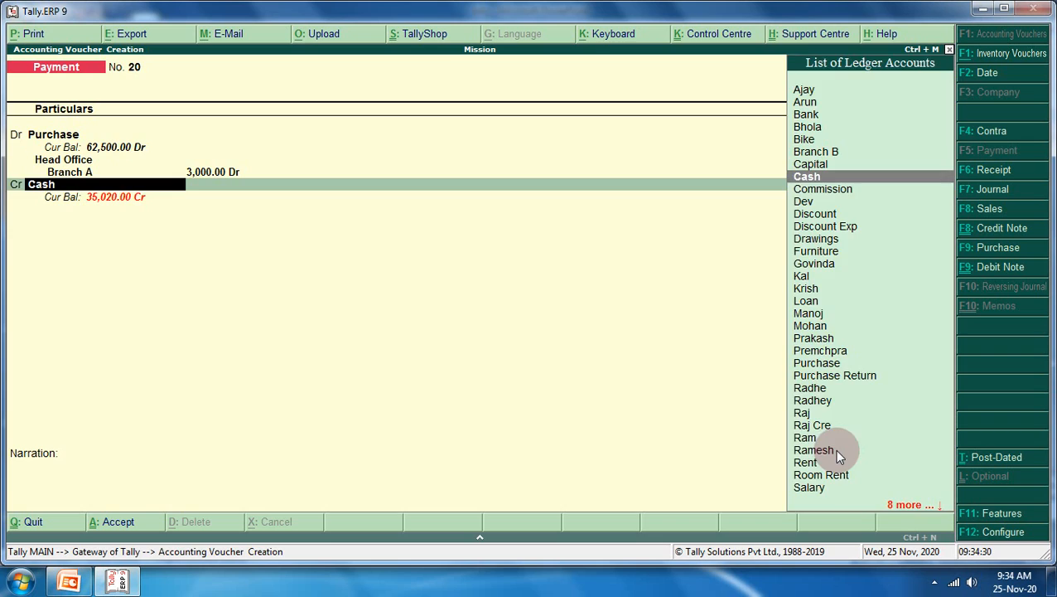
Accept the Cash credit line, leave the narration empty and save the payment voucher
key("Return")
key("Return")
key("Return")
key("Return")
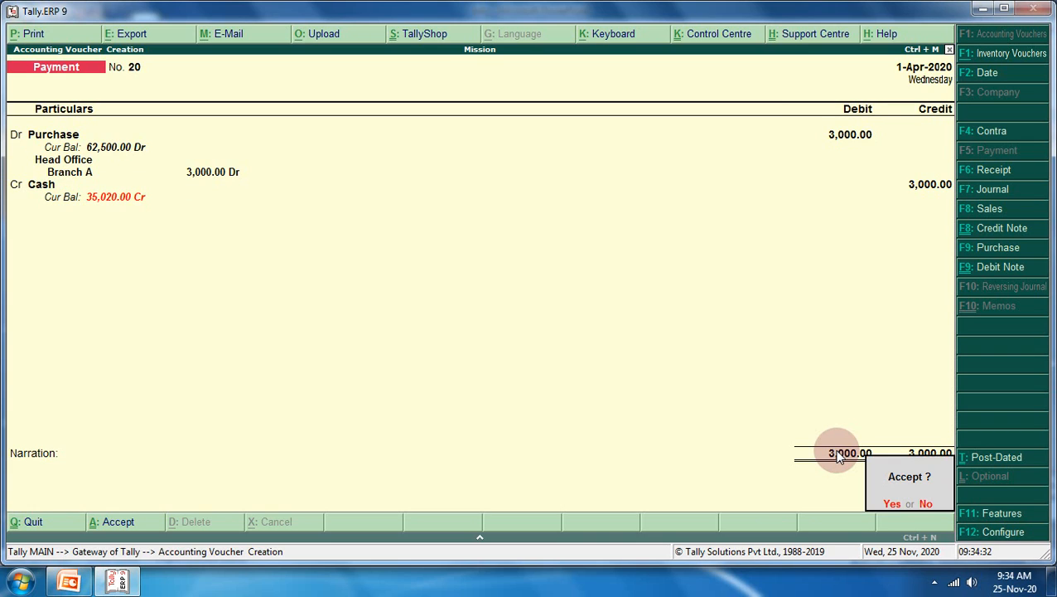
key("Return")
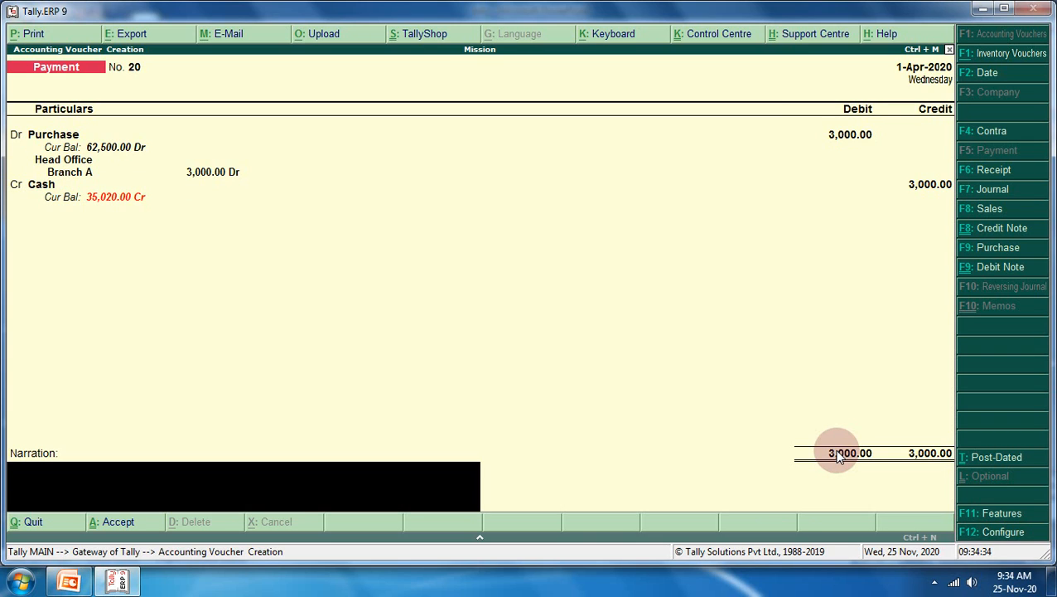
key("Return")
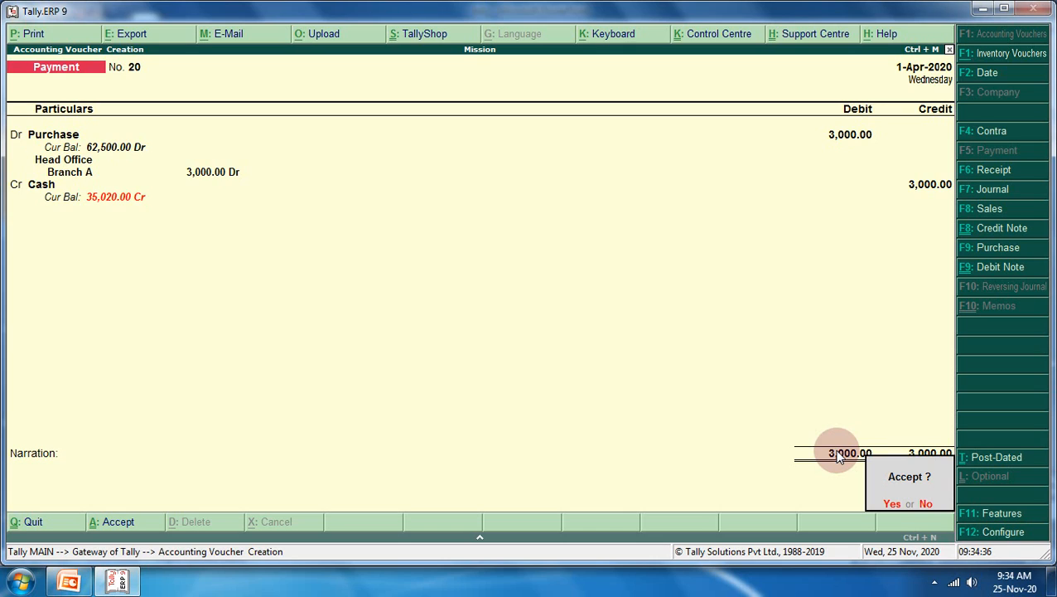
key("Return")
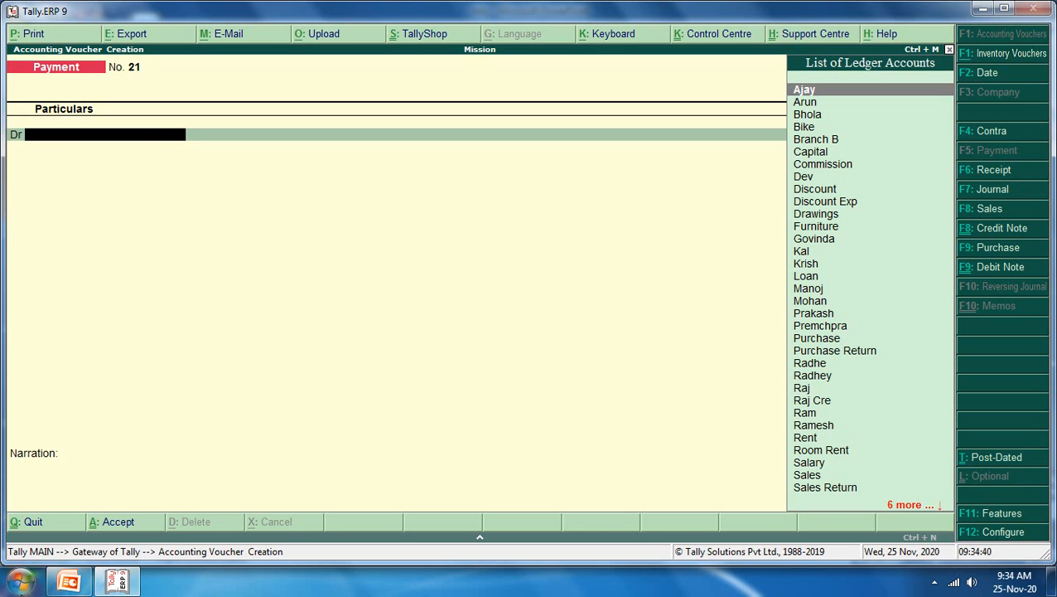
Switch to PowerPoint, examine the cost centre question's next transaction in full screen, and return to Tally.ERP 9
left_click(69, 581)
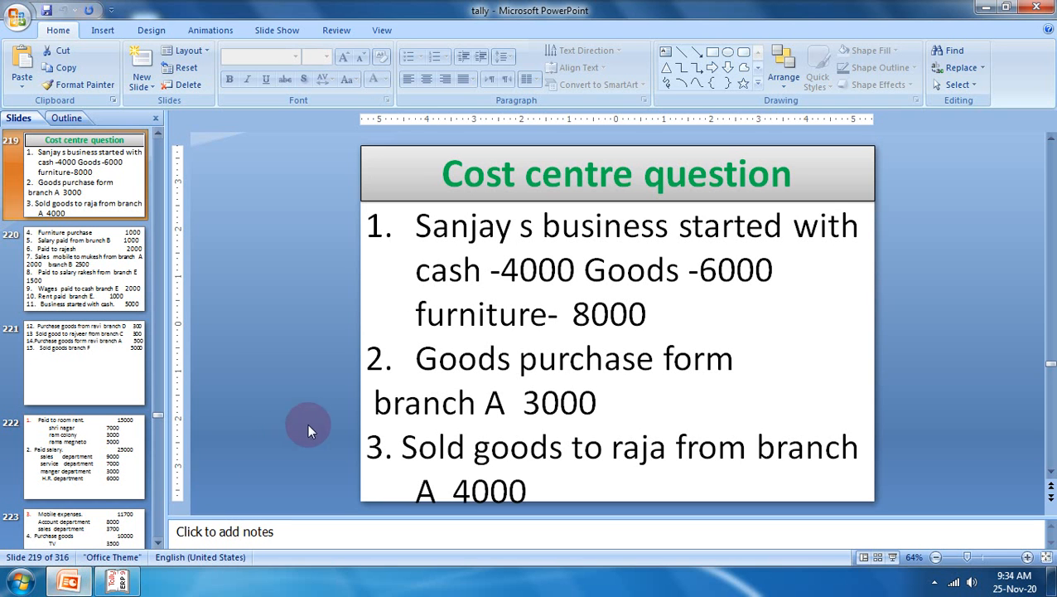
left_click(421, 407)
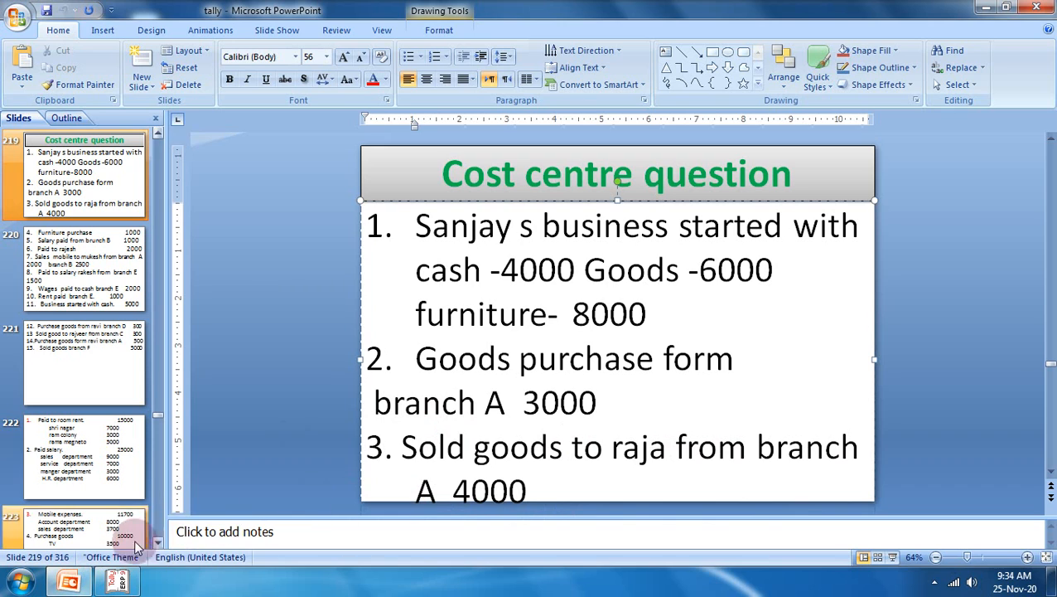
mouse_move(117, 583)
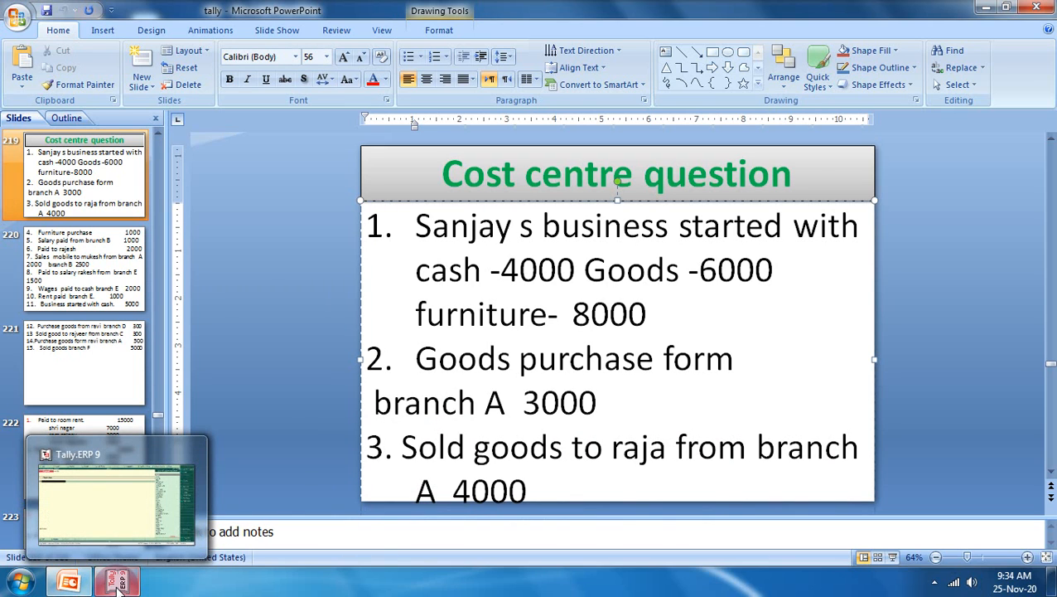
left_click(542, 419)
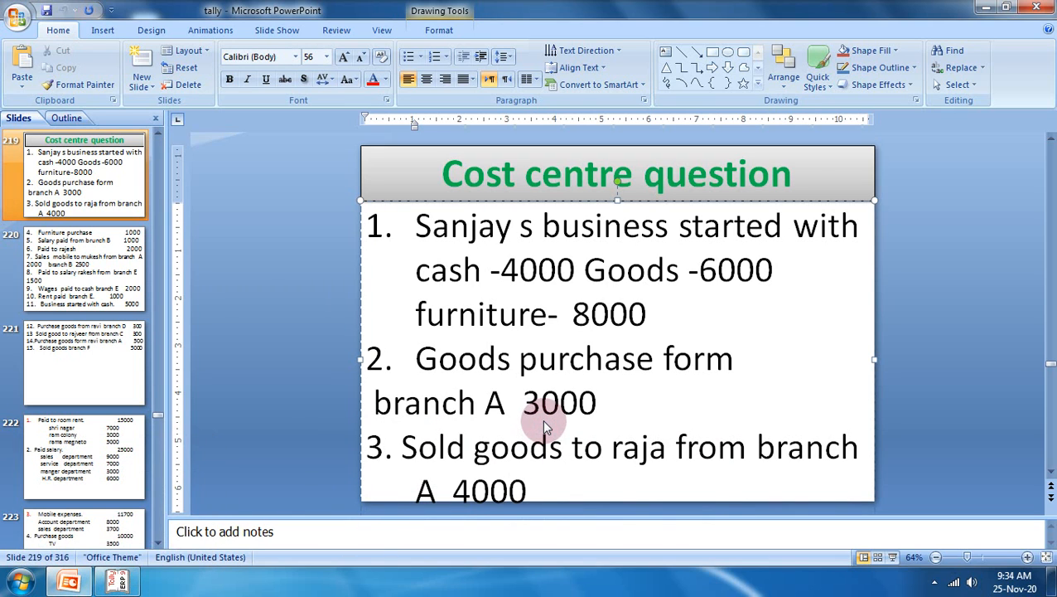
key("shift+F5")
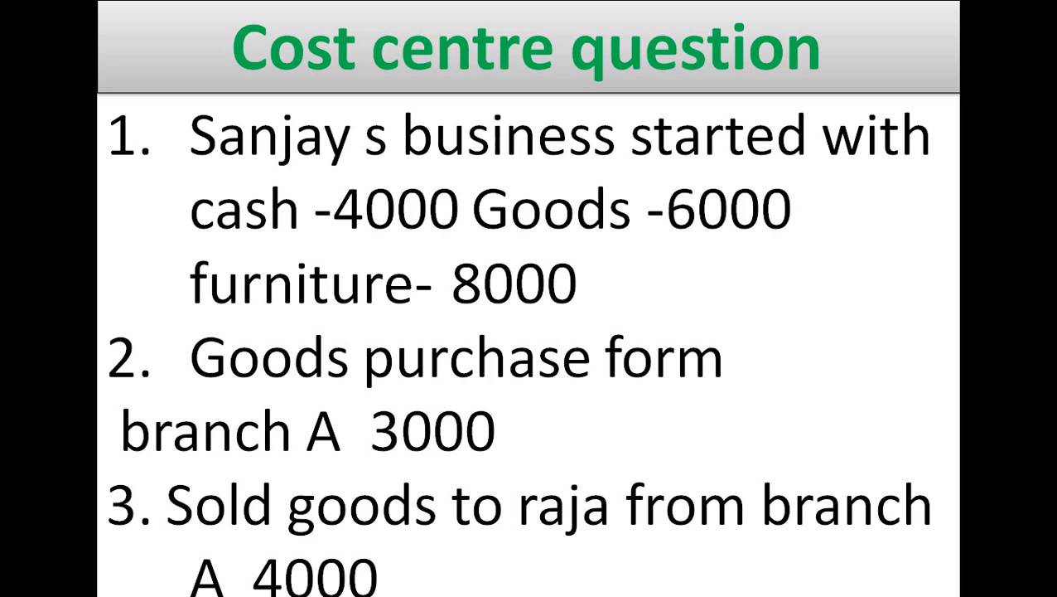
key("super+Tab")
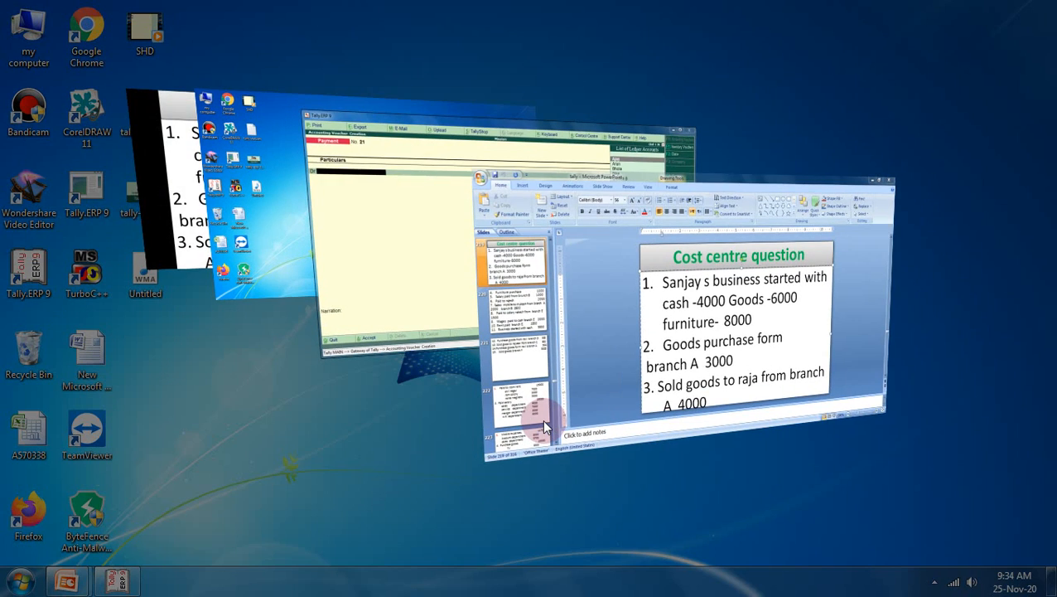
key("super+Tab")
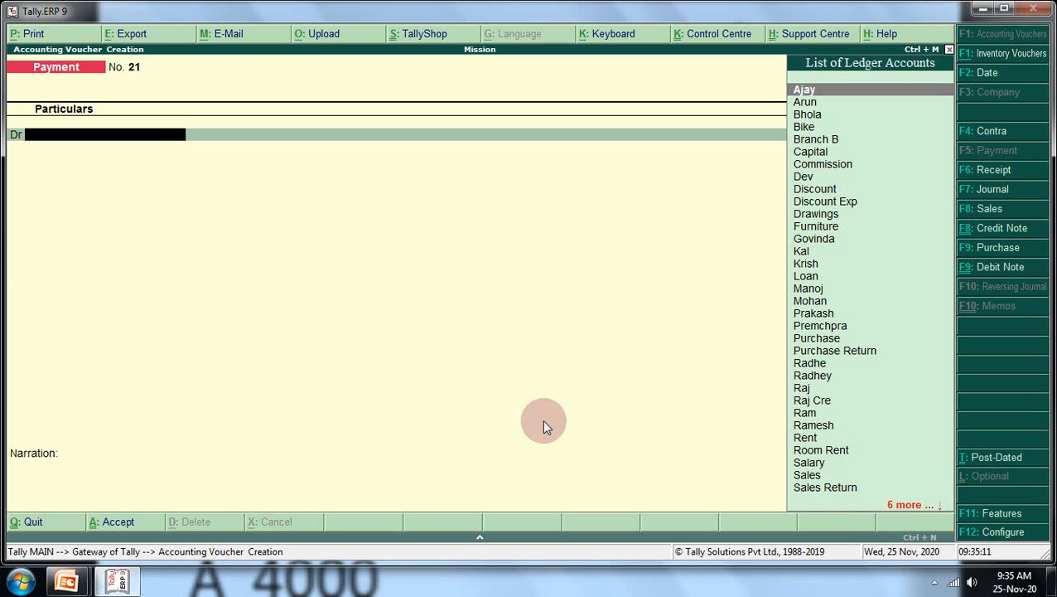
Change the voucher type to Sales, switch it to voucher mode and leave the reference number empty
key("F8")
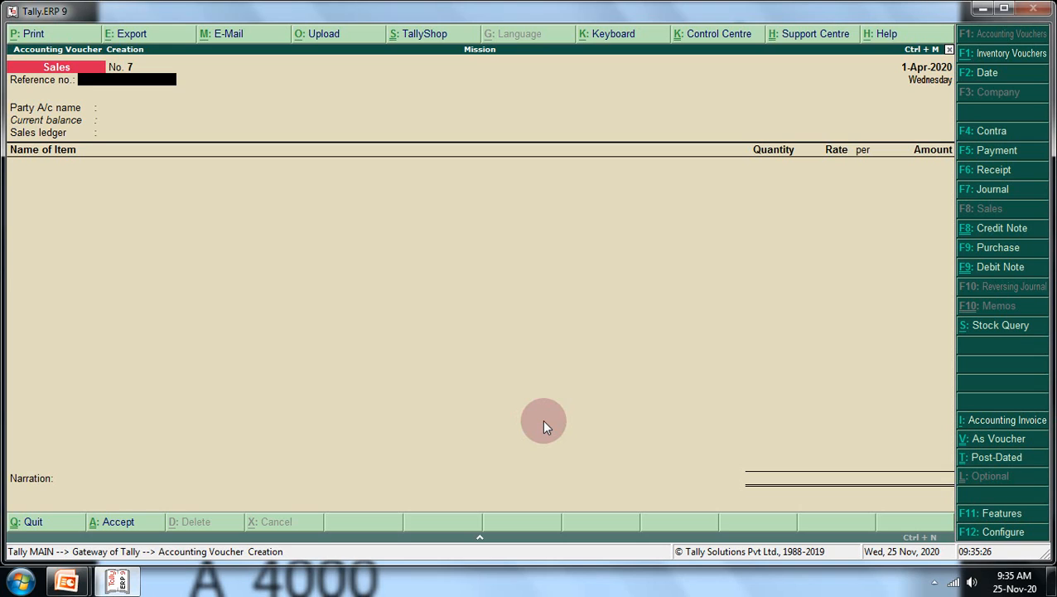
key("ctrl+v")
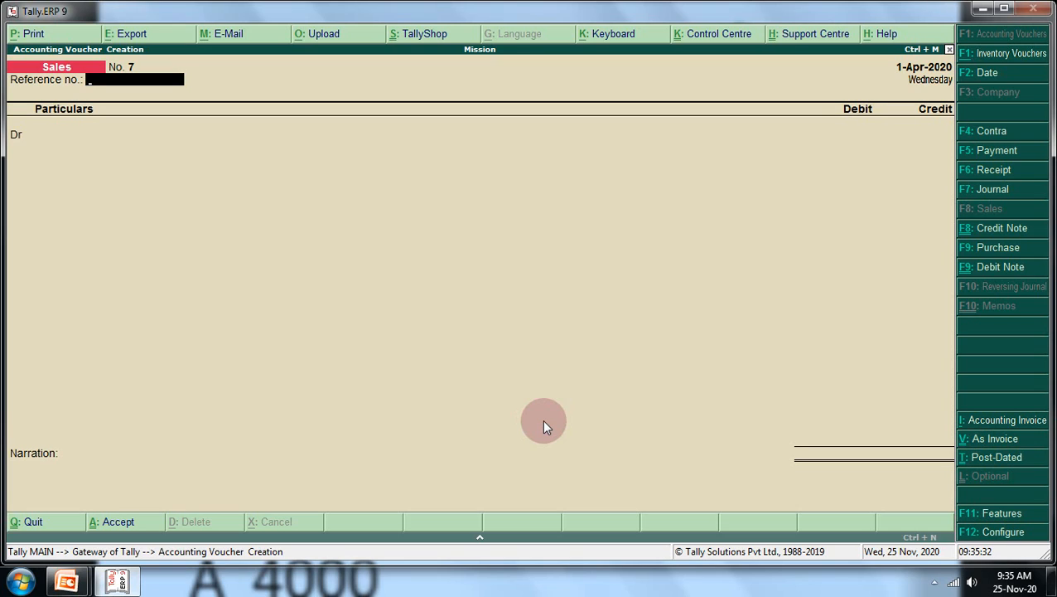
key("Return")
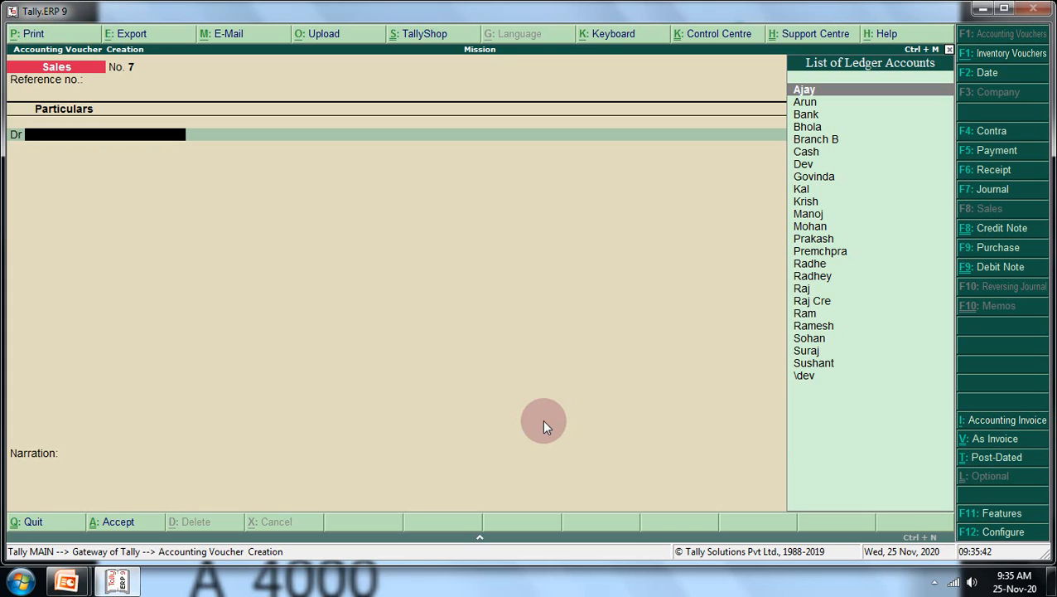
Start a new ledger from the debit line, enter the customer's name and place it under Sundry Debtors
type("R")
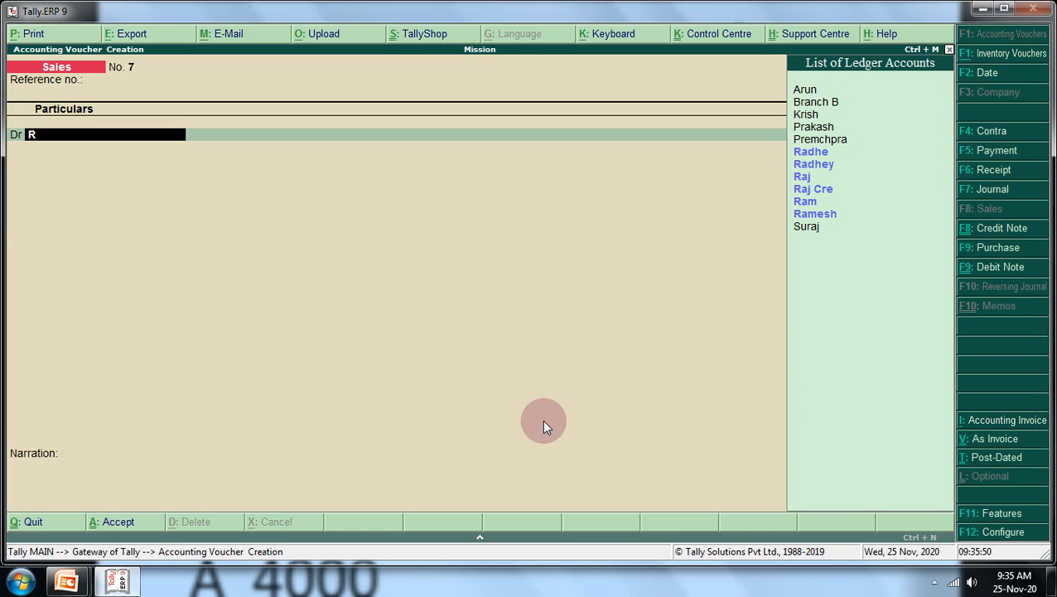
key("alt+c")
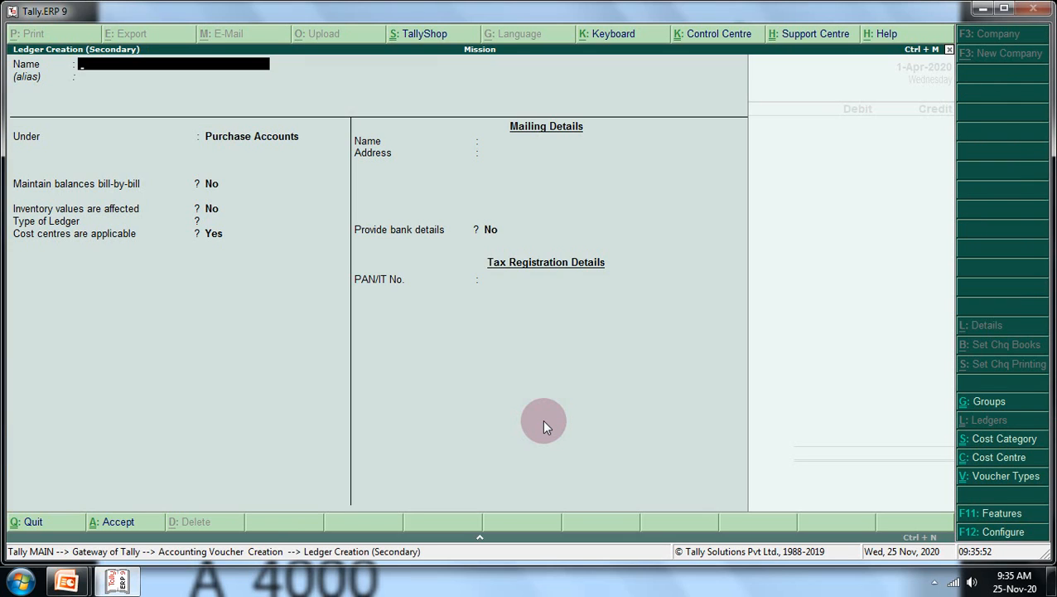
type("Raja")
key("Return")
key("Return")
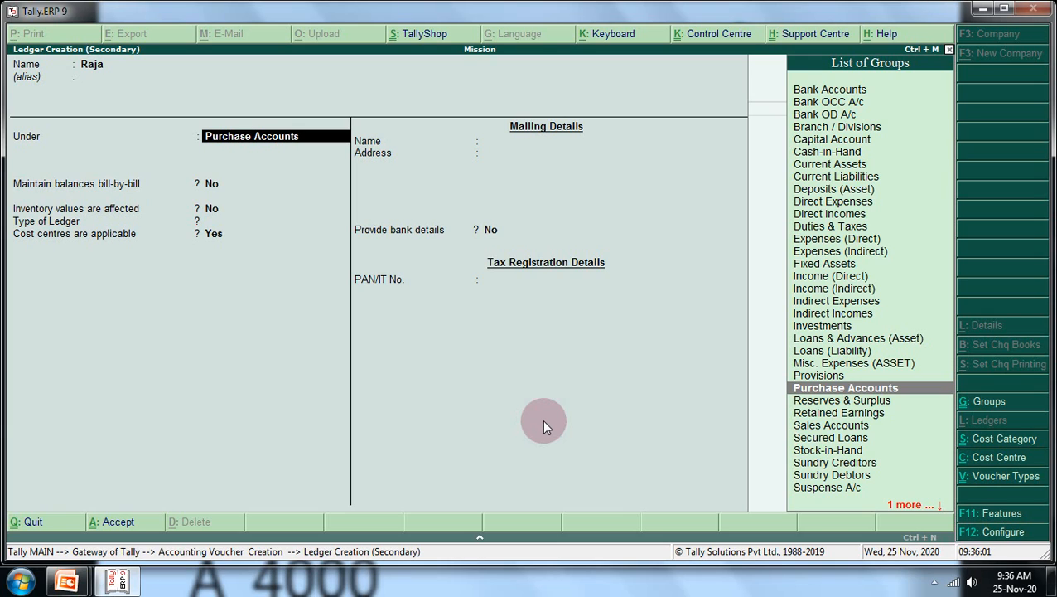
type("S")
key("Down")
key("Down")
key("Down")
key("Down")
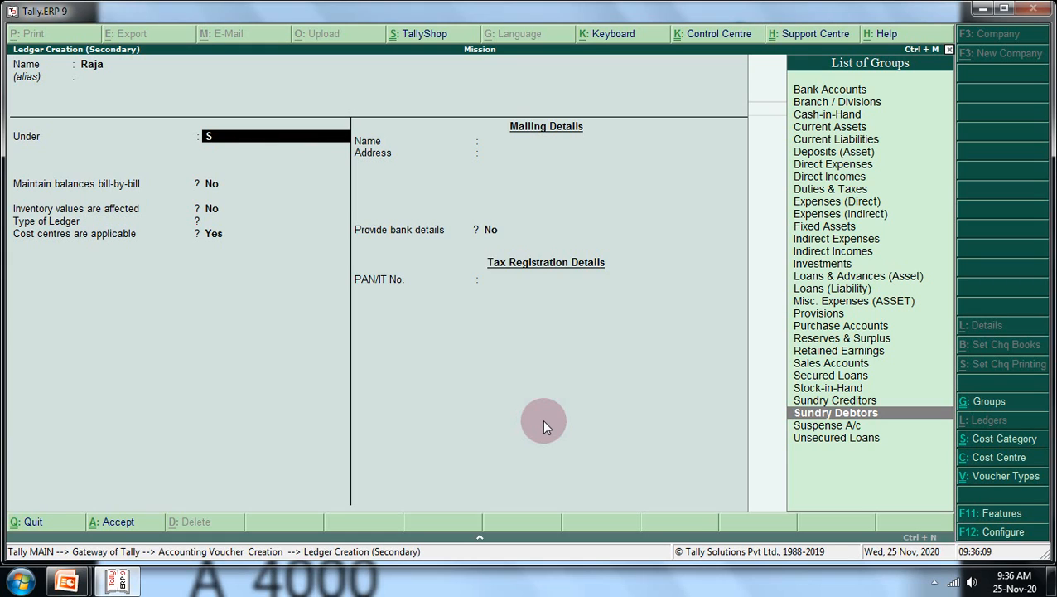
key("Return")
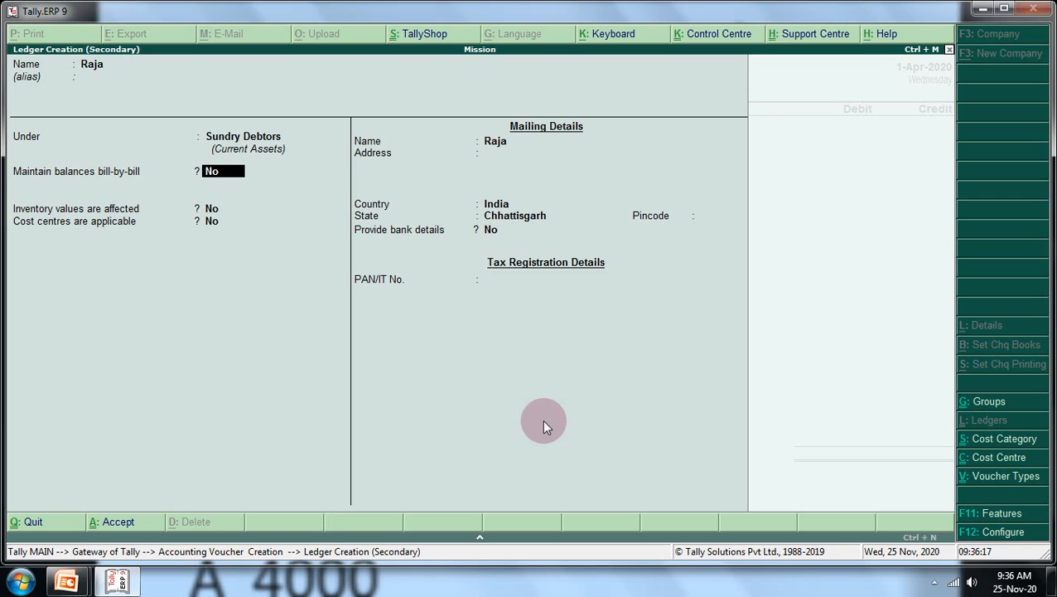
Enable bill-by-bill balances for the customer ledger, leaving the default credit period empty and the credit days check and inventory values at No
type("y")
key("Return")
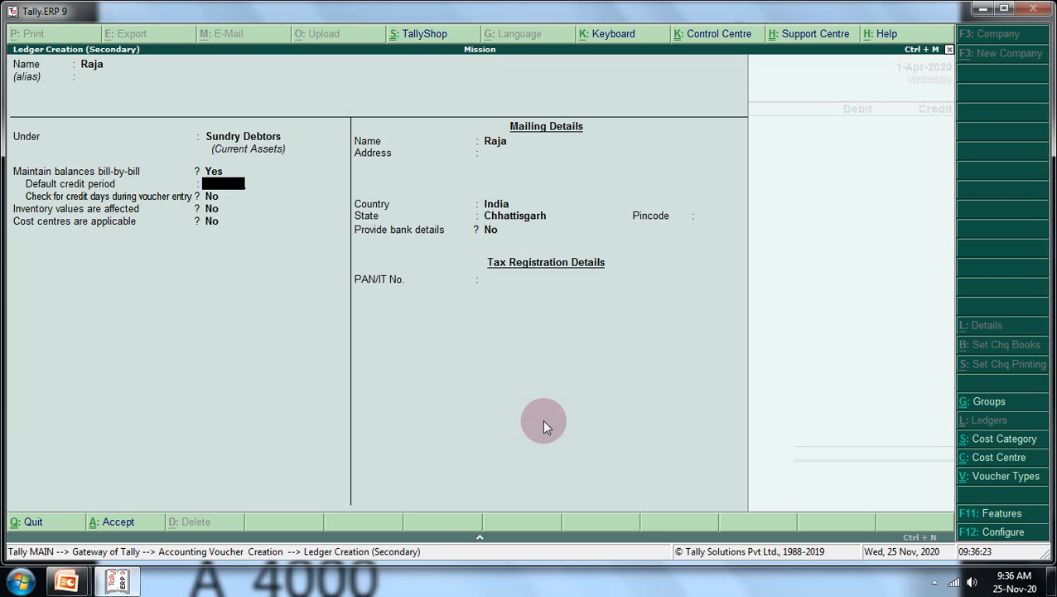
key("Return")
key("Return")
key("Return")
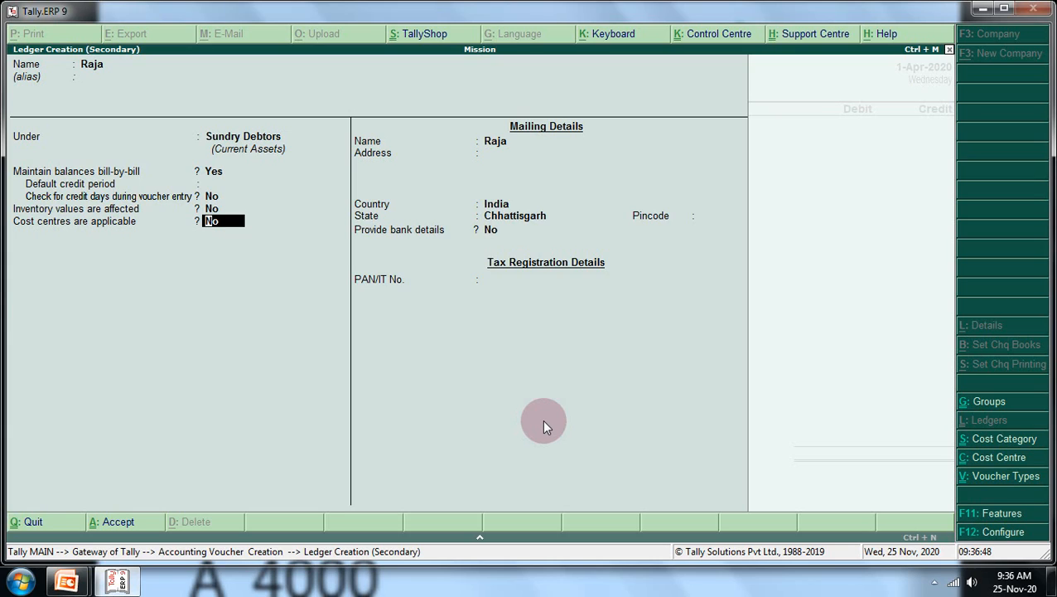
Keep cost centres, mailing and tax details at their defaults, save the customer ledger and use it on the voucher's debit line
key("Return")
key("Return")
key("Return")
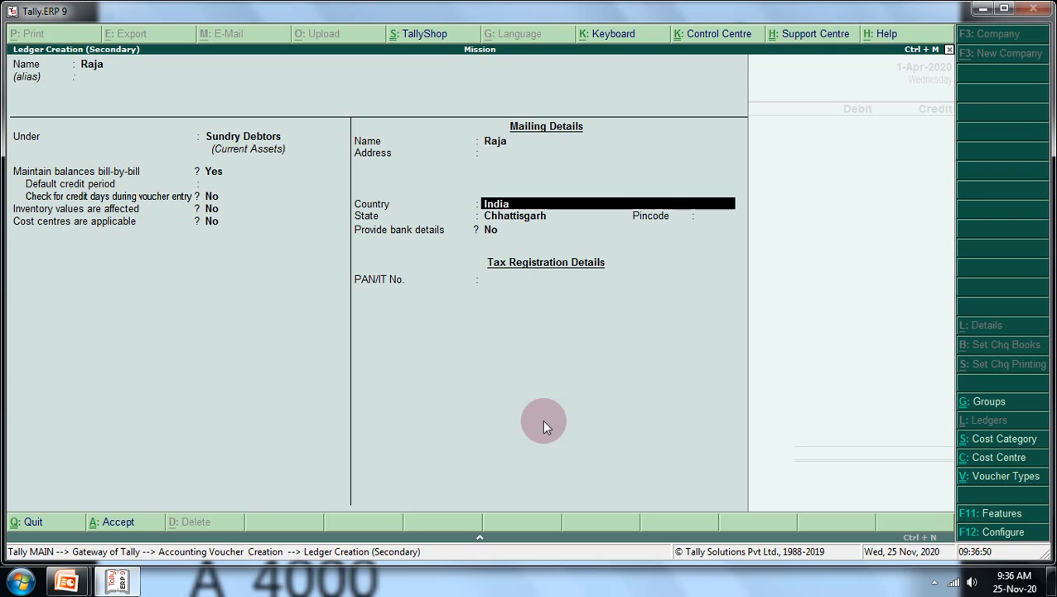
key("Return")
key("Return")
key("Return")
key("Return")
key("Return")
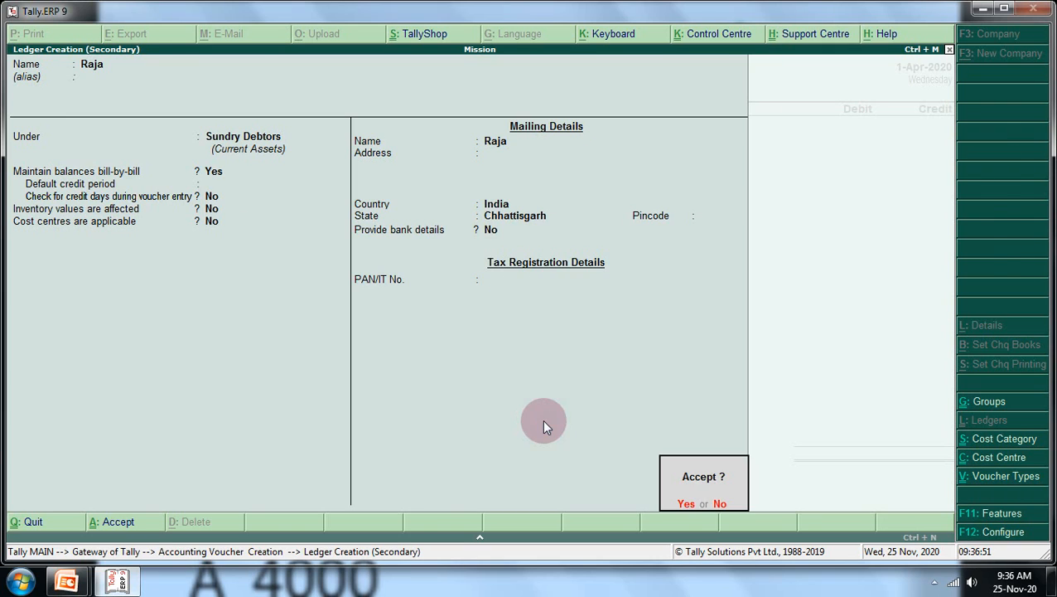
key("Return")
key("Return")
key("Return")
key("Return")
key("Return")
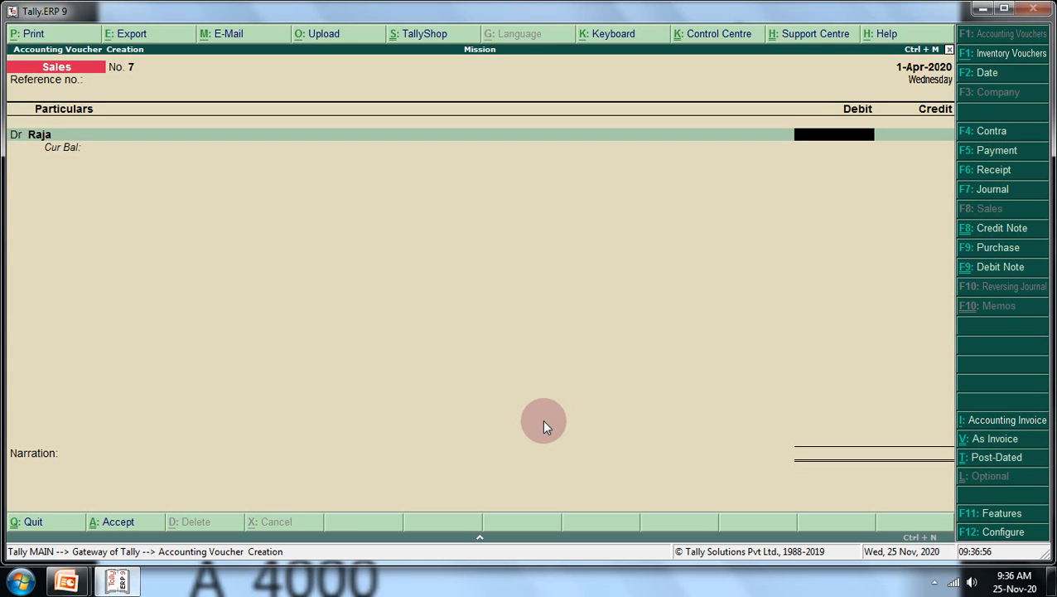
Debit the customer with 4000 and record it bill-wise as New Ref 7 with a credit period of 87 days
type("4000")
key("Return")
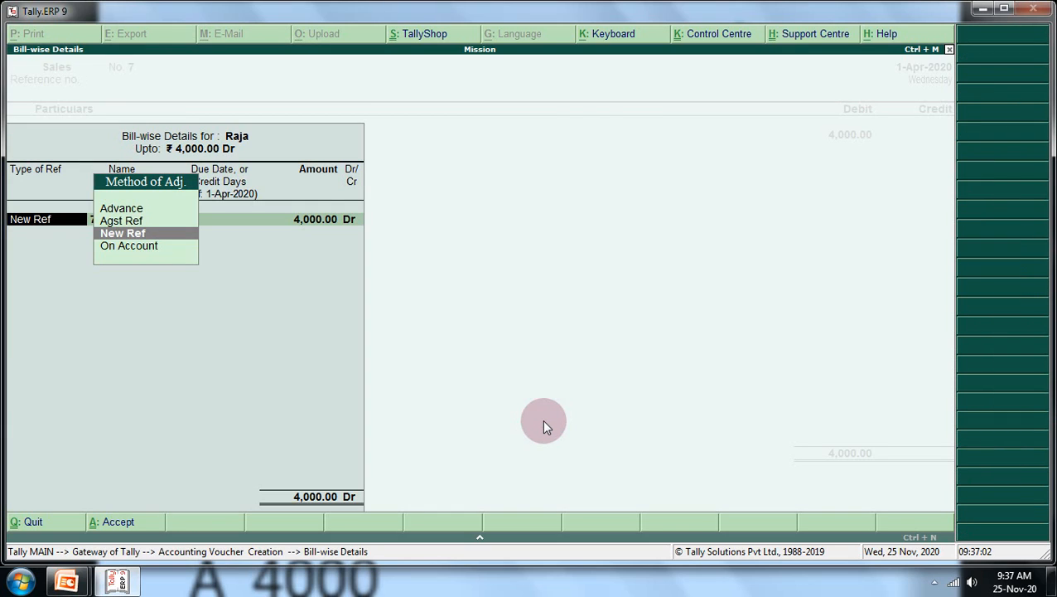
key("Return")
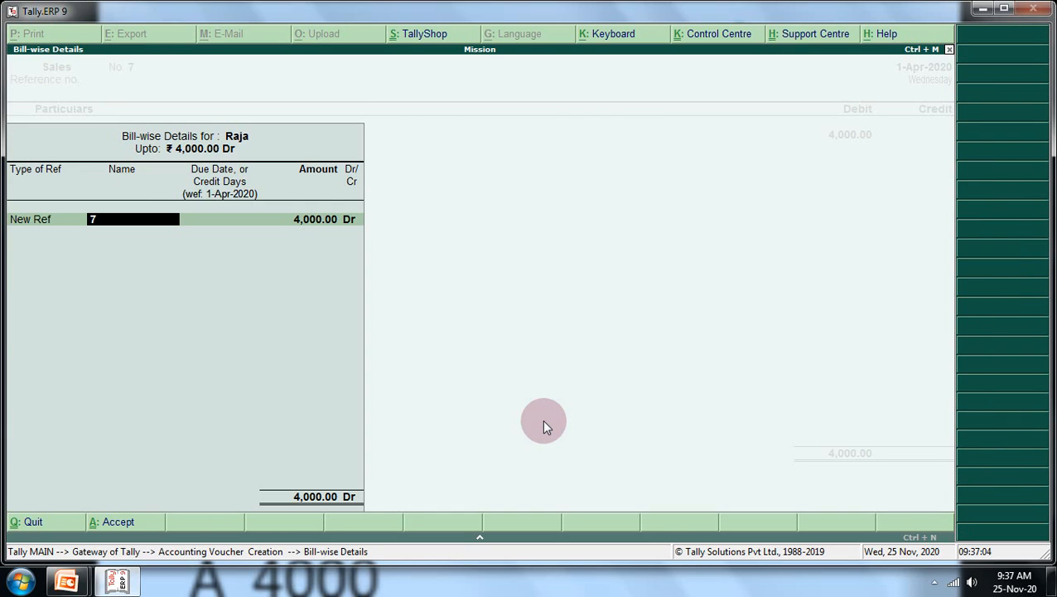
key("Return")
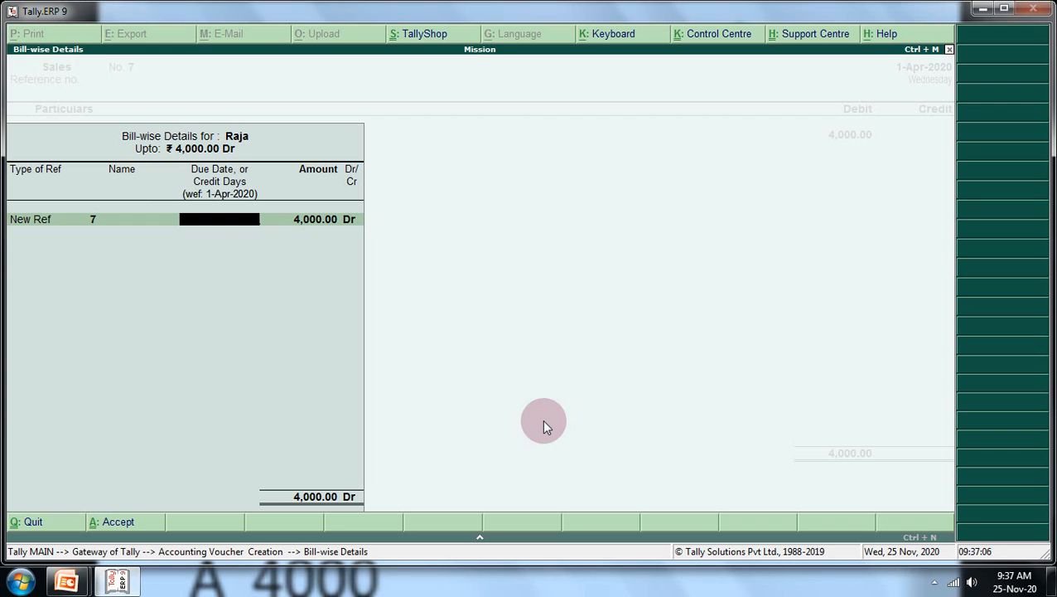
type("87")
key("Return")
key("Return")
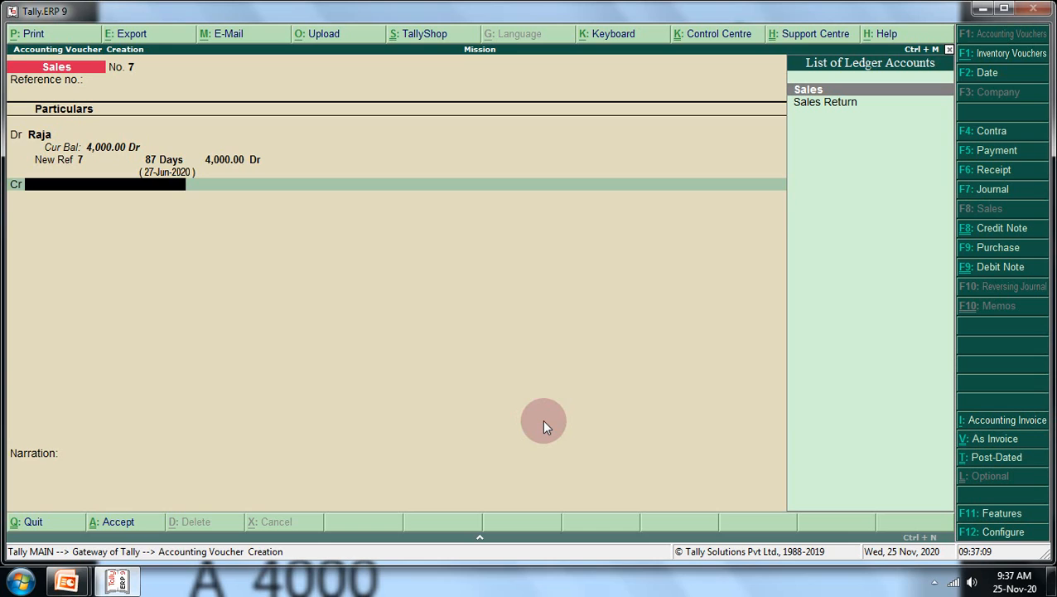
Credit Sales with 4000 and allocate the full amount to cost centre Branch A under the Head Office category
key("Return")
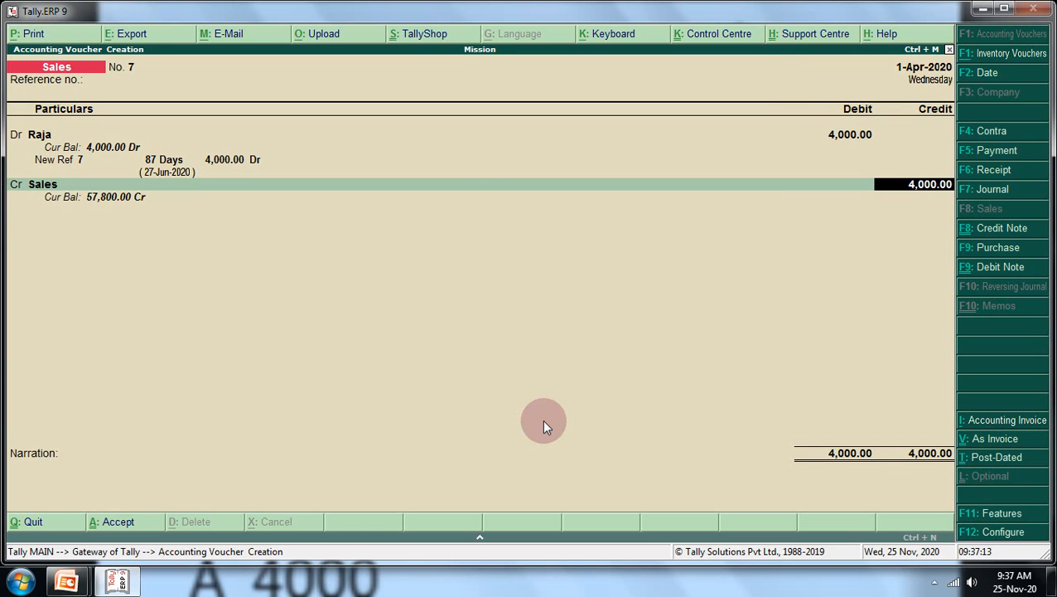
key("Return")
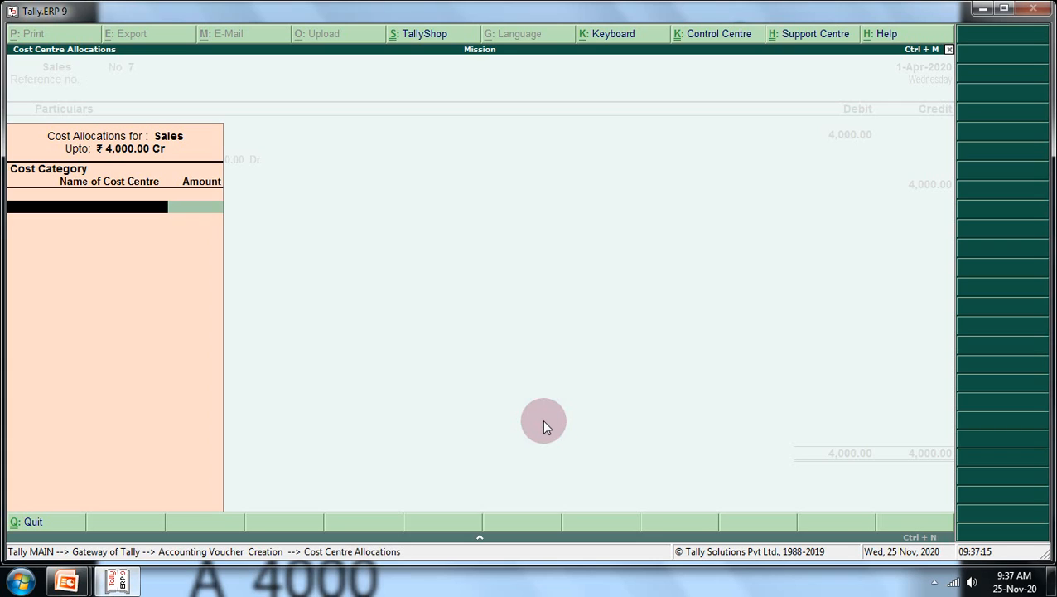
type("H")
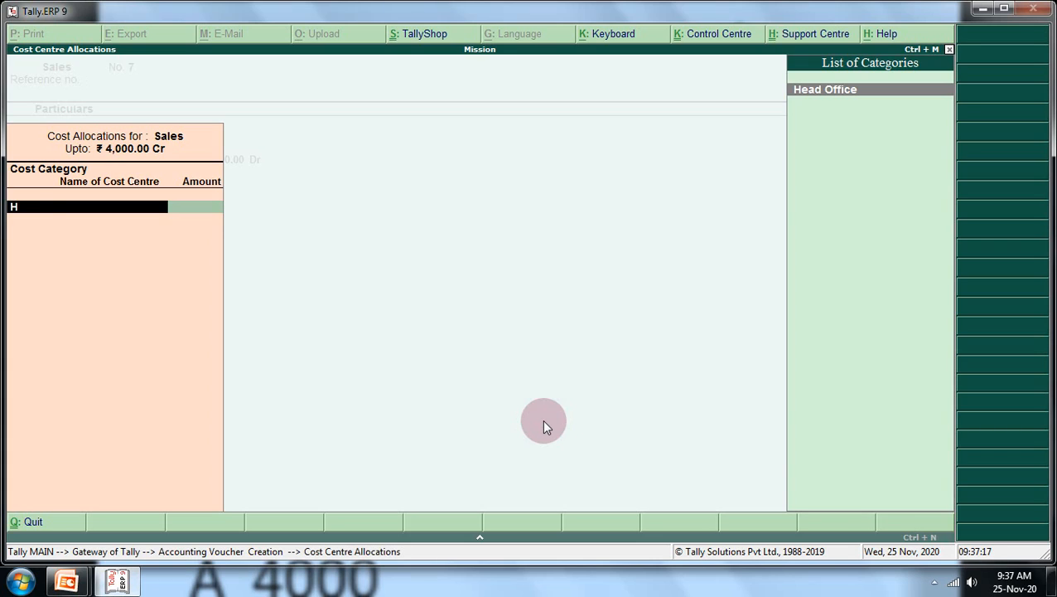
key("Return")
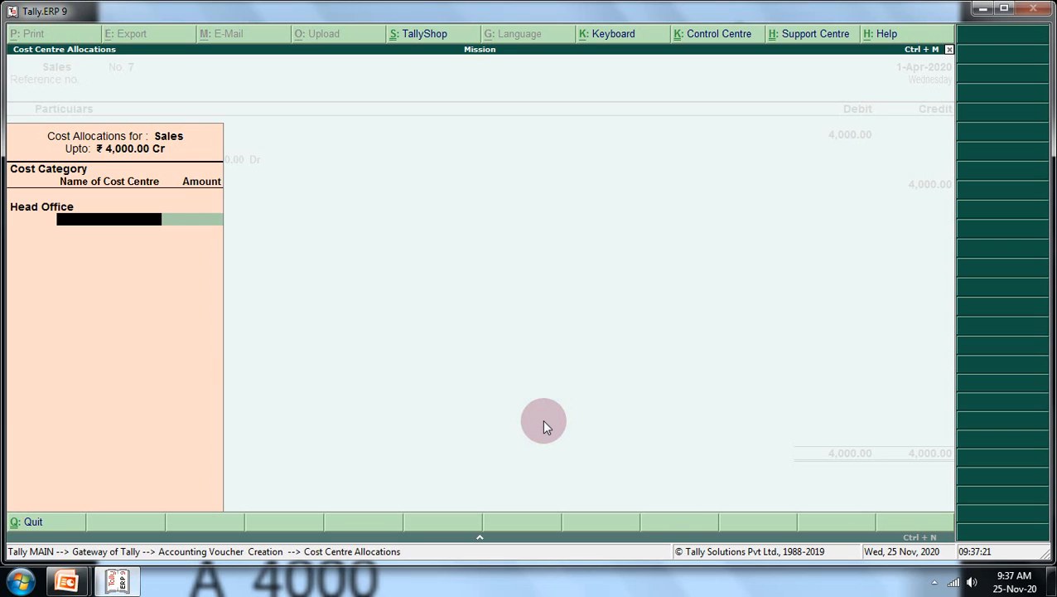
type("B")
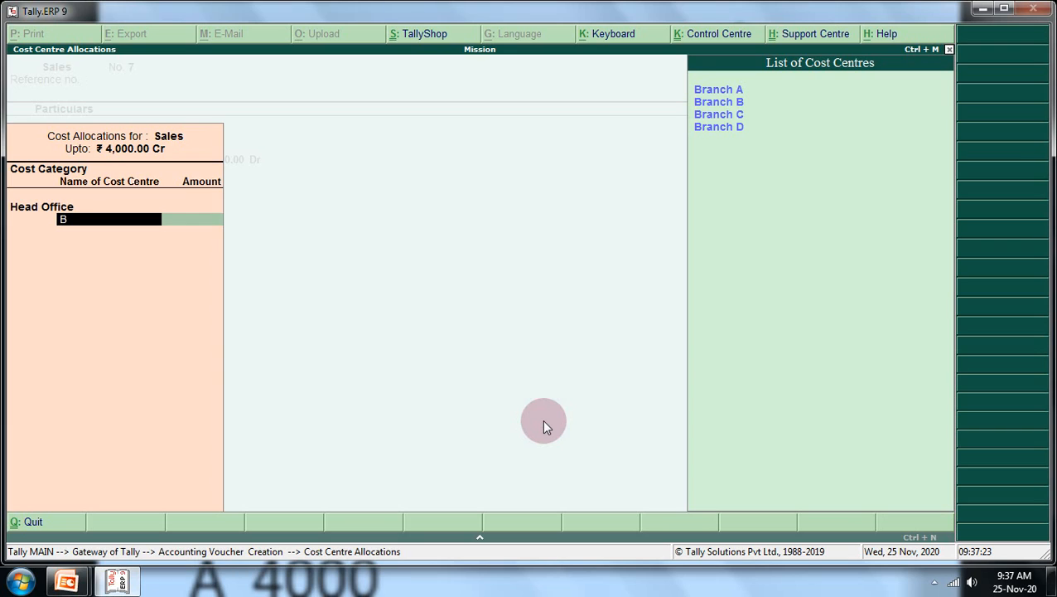
key("Return")
key("Return")
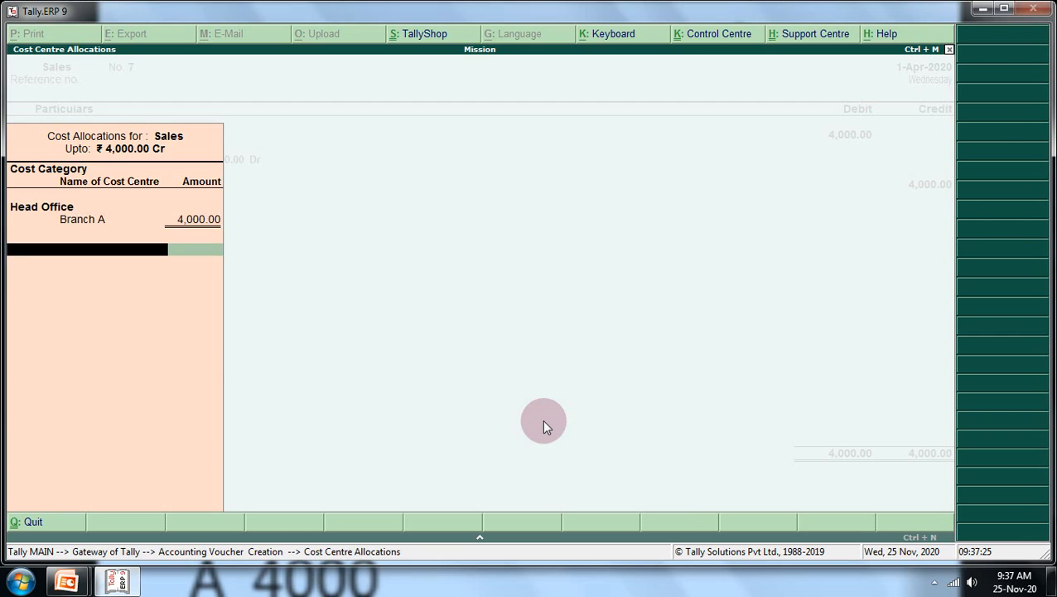
Finish the cost allocation, leave the narration empty and save the sales voucher
key("Return")
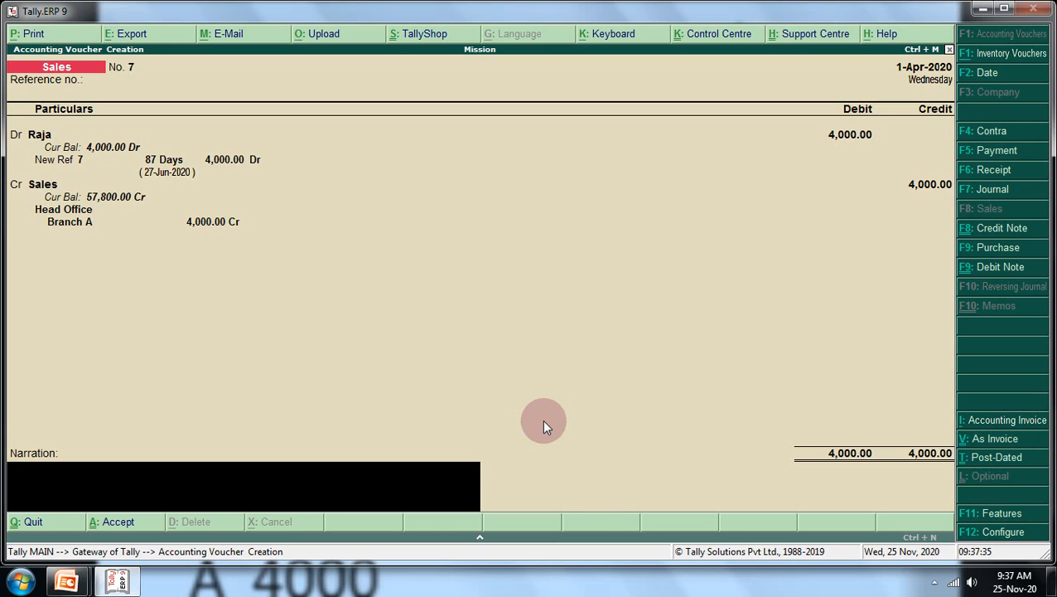
key("Return")
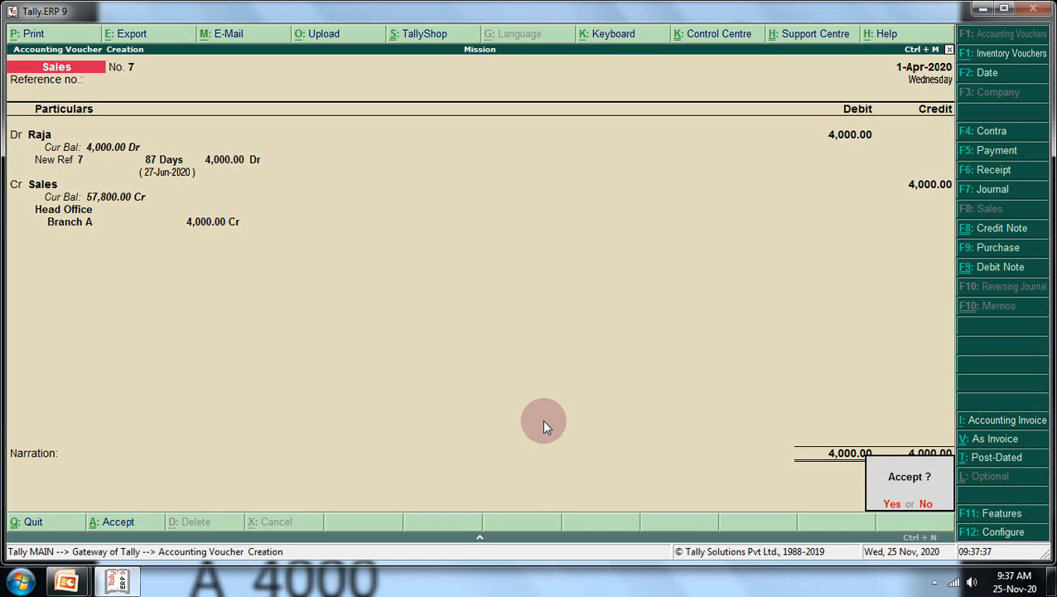
key("y")
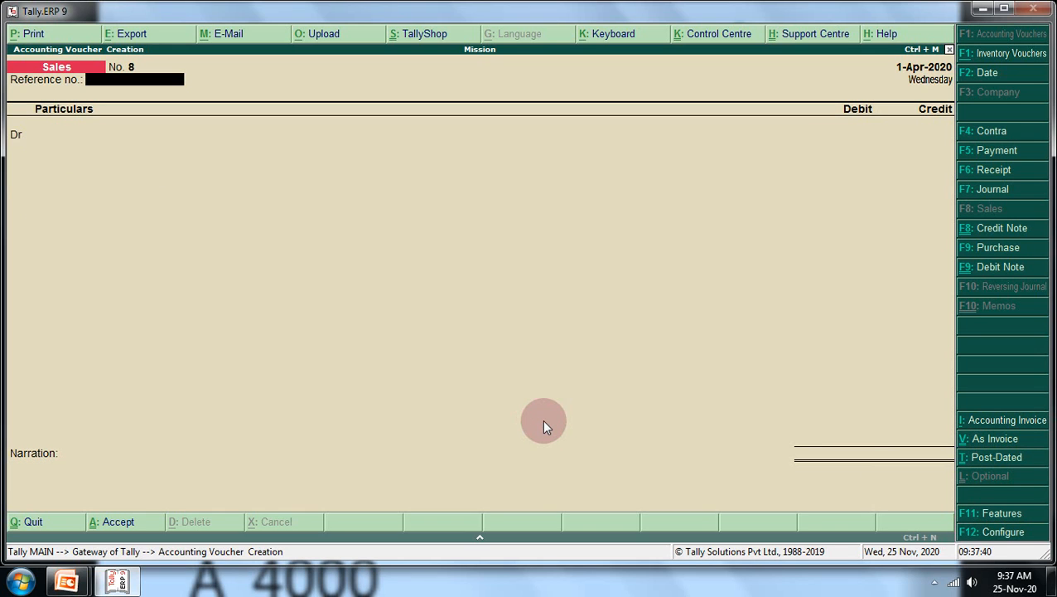
Switch to the PowerPoint slide show, read transactions 4 to 11 on the next slide, and return to Tally.ERP 9
key("super+Tab")
key("super+Tab")
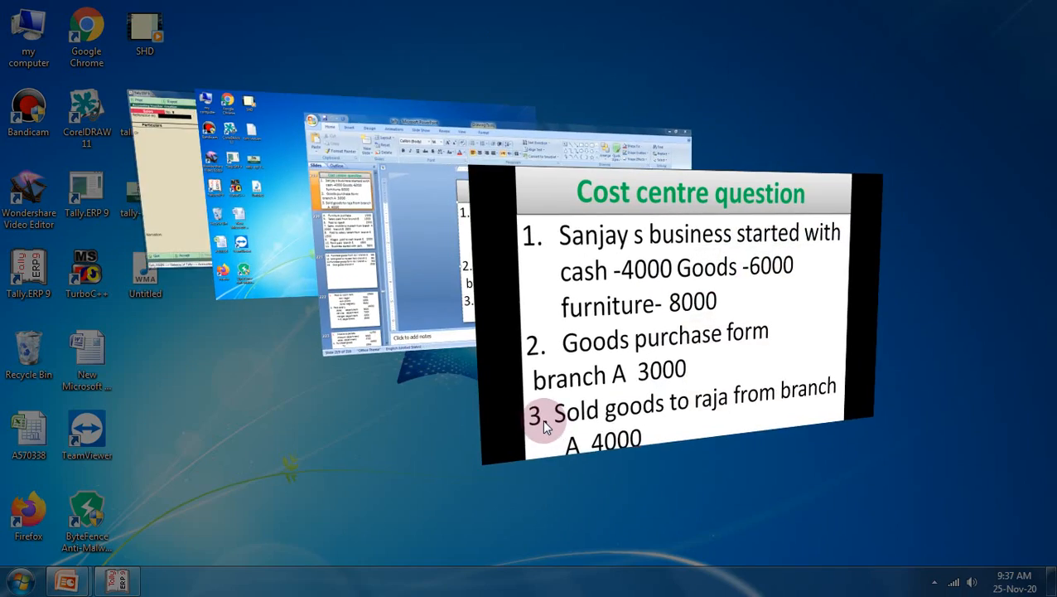
key("Page_Down")
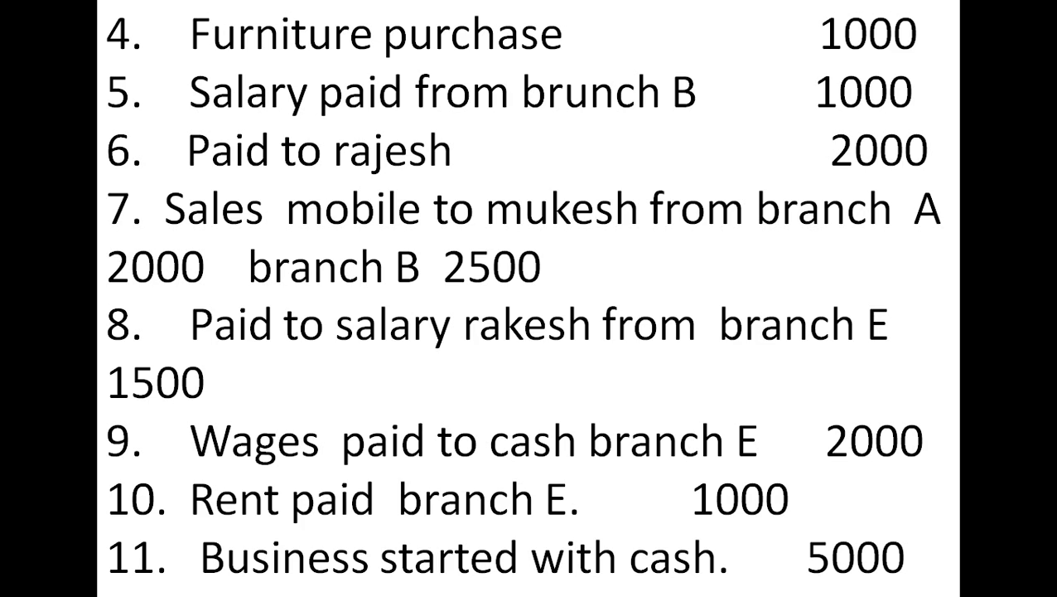
key("super+Tab")
key("Tab")
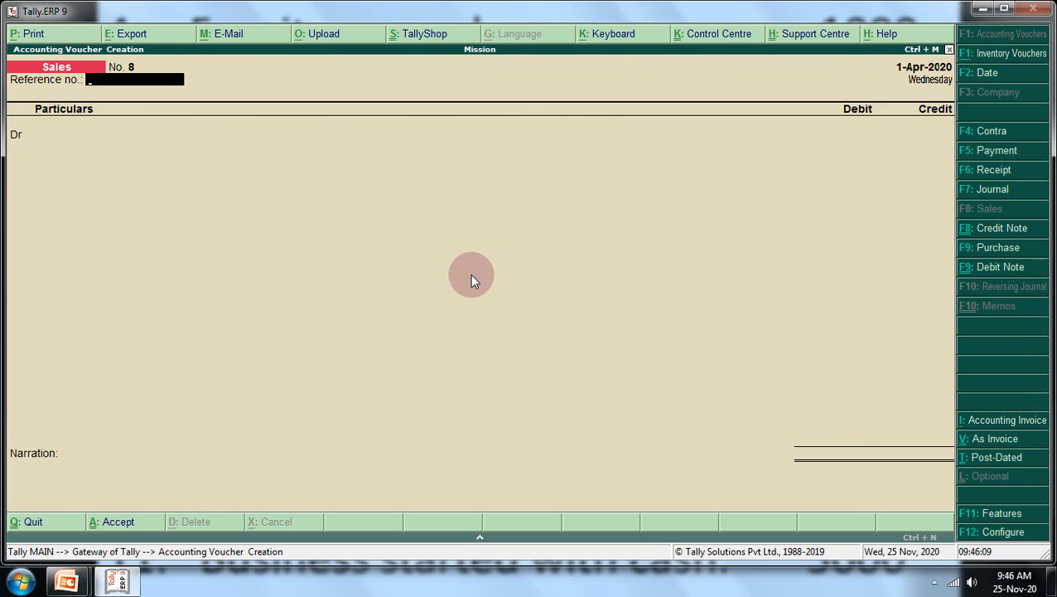
Change the voucher type to Payment and debit Furniture with 1000
key("F5")
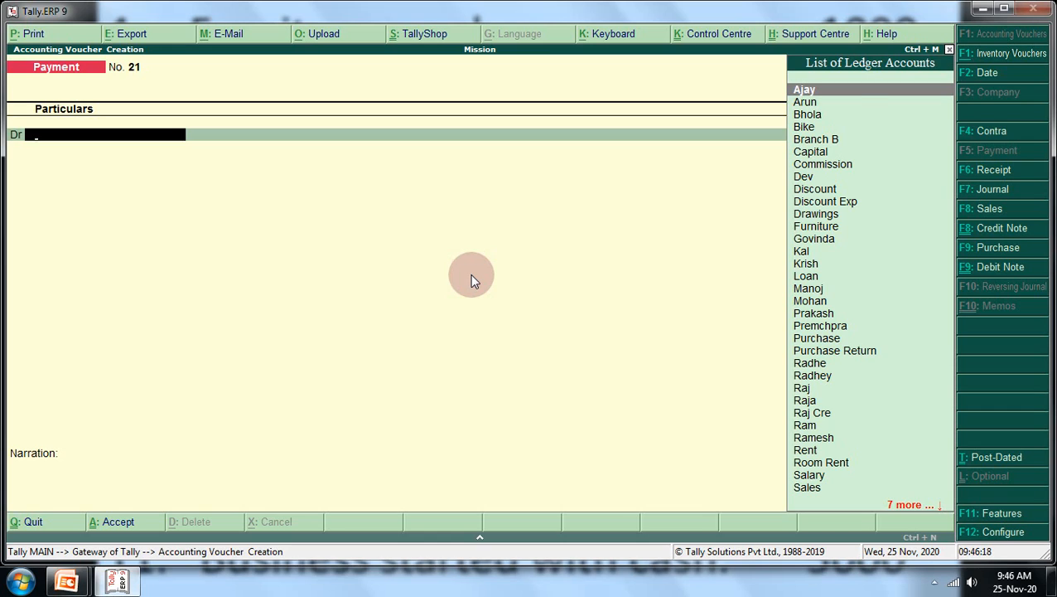
type("F")
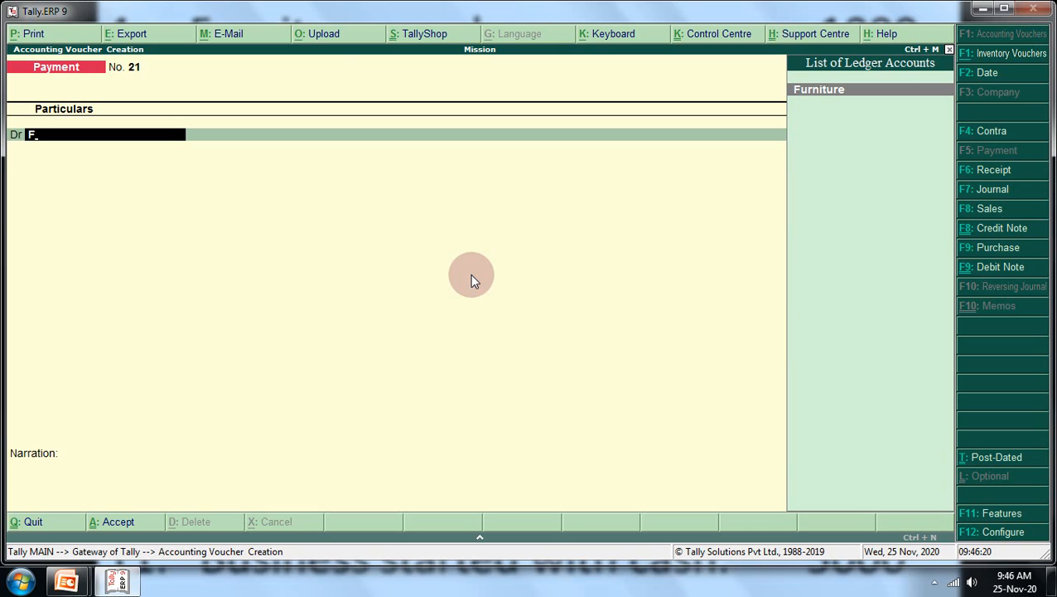
key("Return")
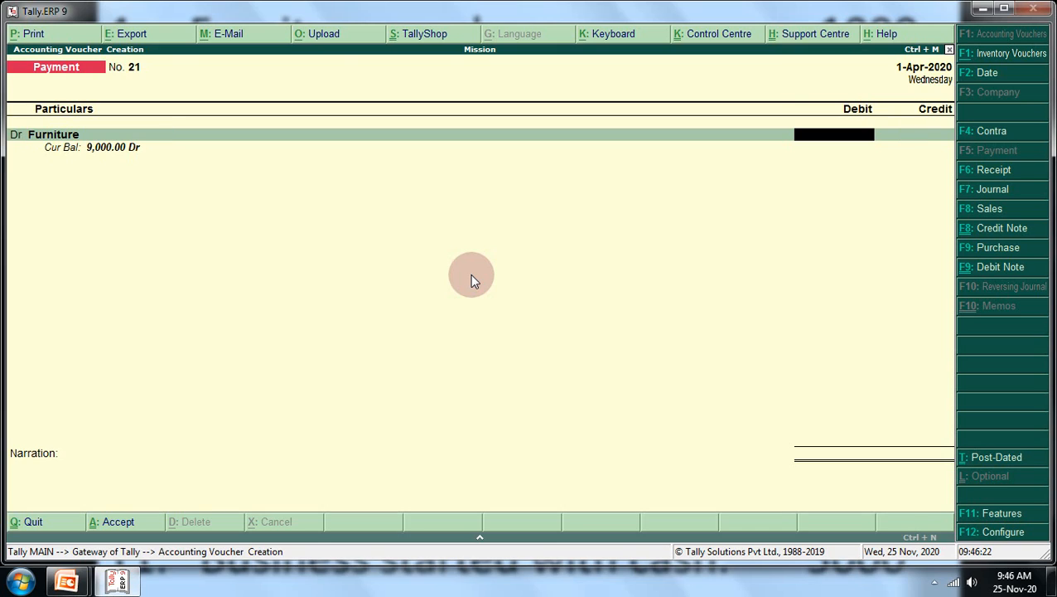
type("1000")
key("Return")
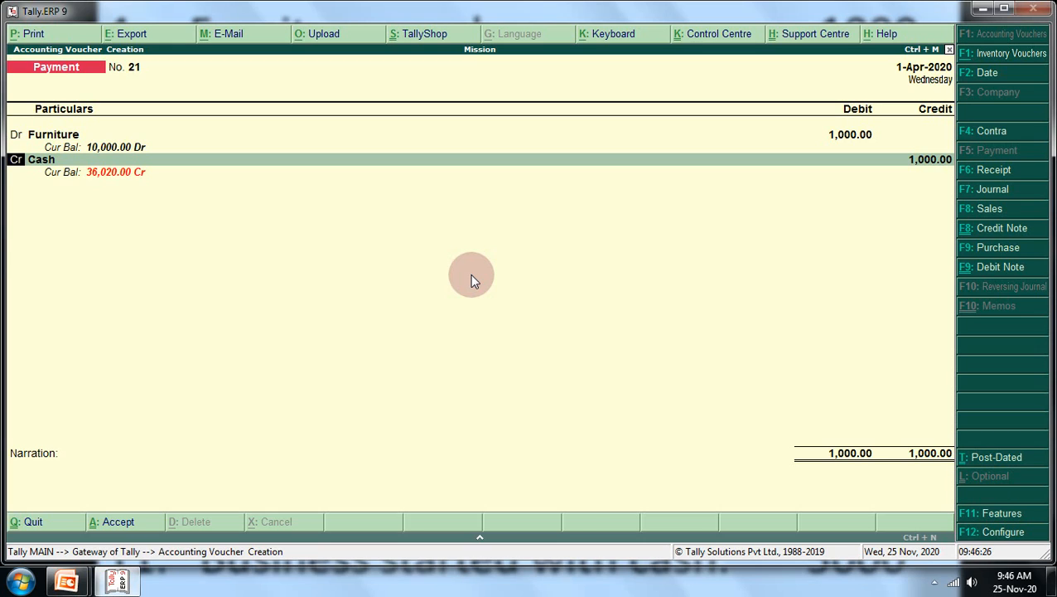
Accept the Cash credit line of 1000, leave the narration empty and save the furniture payment voucher
key("Return")
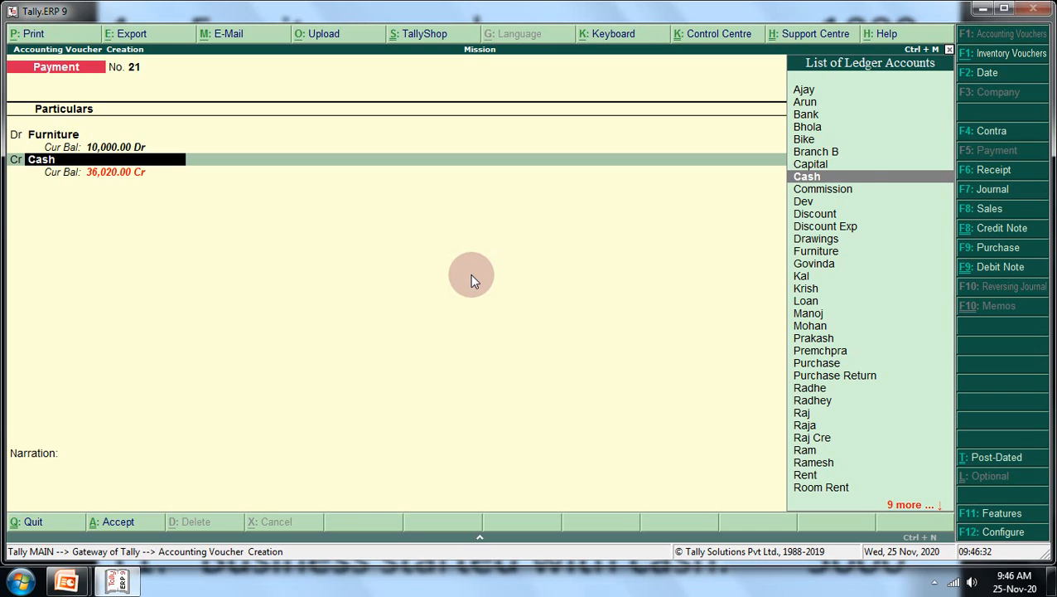
key("Return")
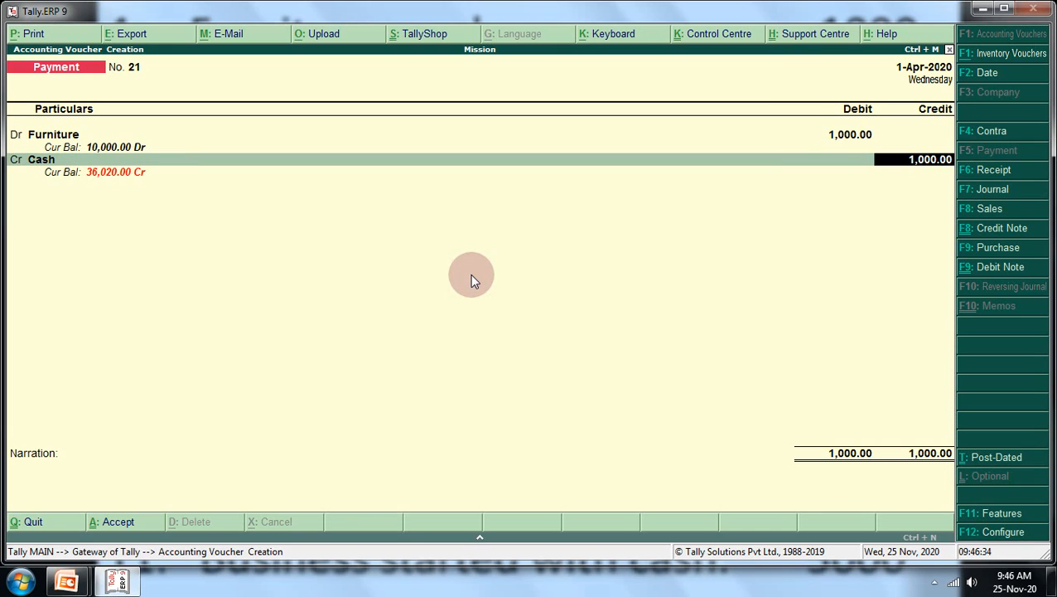
key("Return")
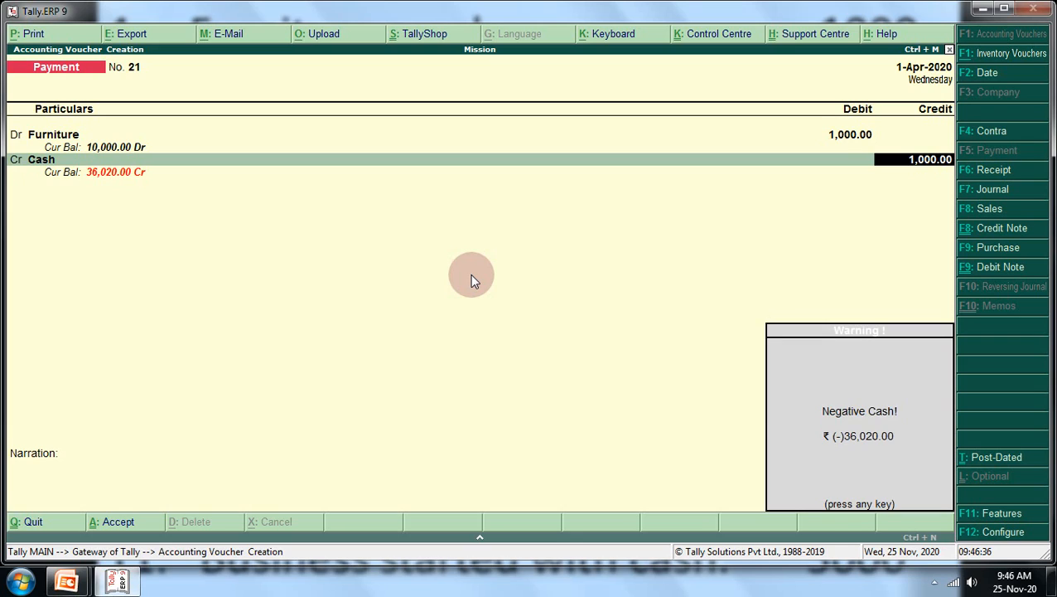
key("Return")
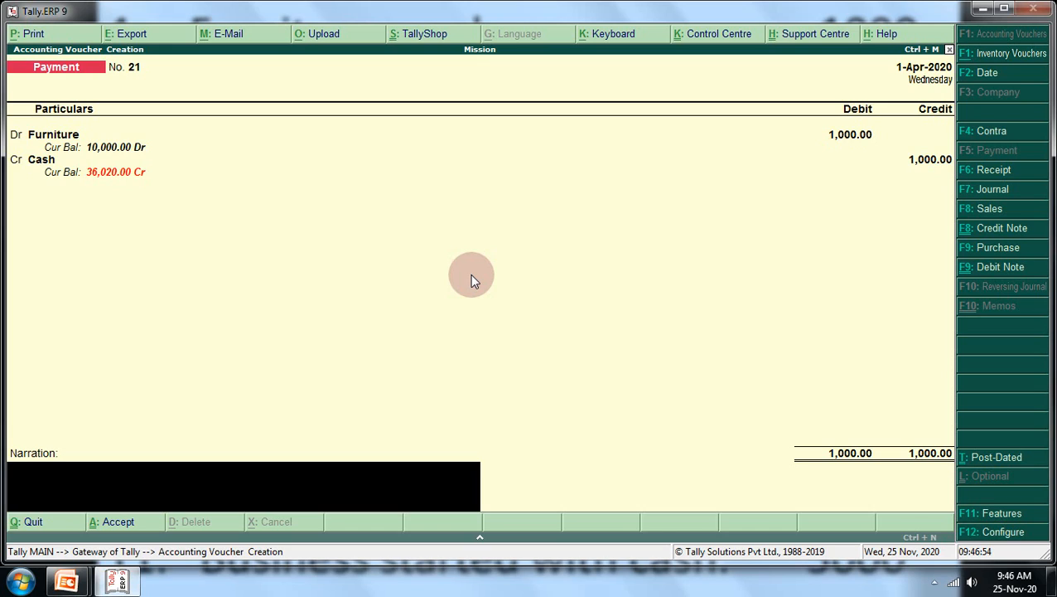
key("Return")
key("Return")
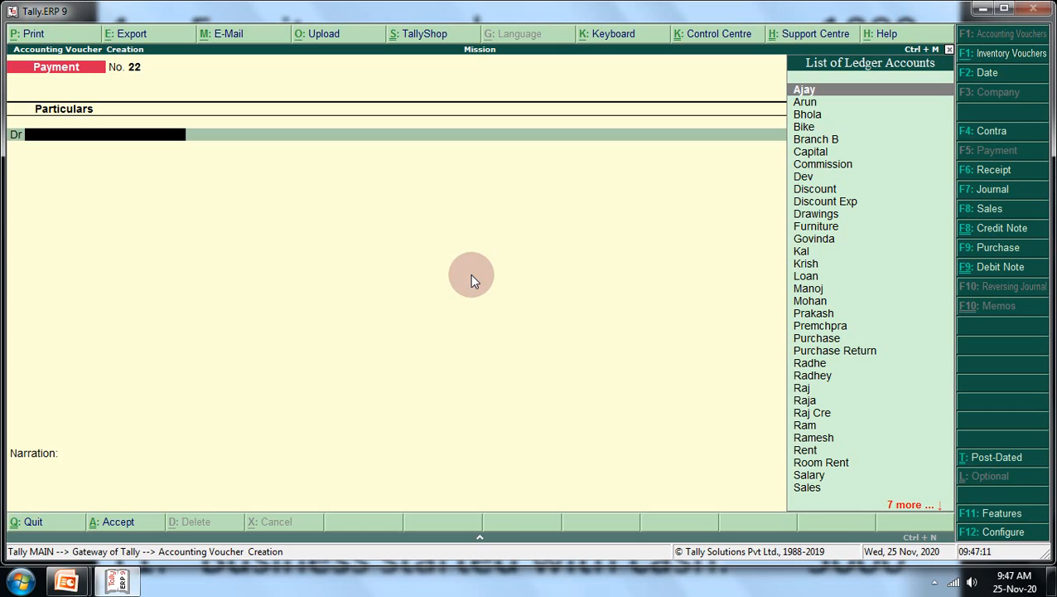
Debit Salary with 1000 in the new payment voucher
type("S")
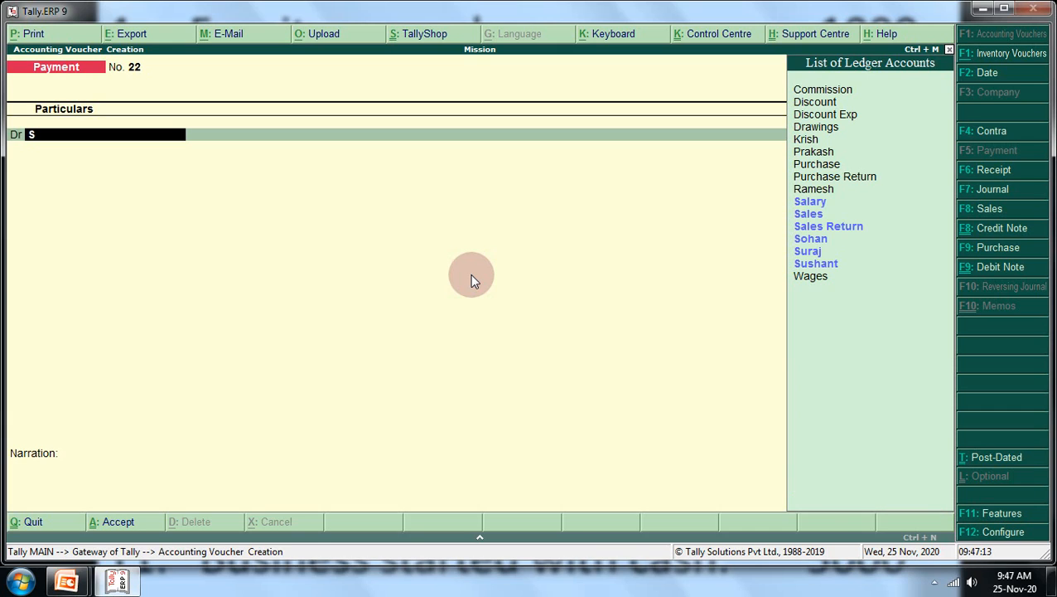
key("Down")
key("Down")
key("Up")
key("Return")
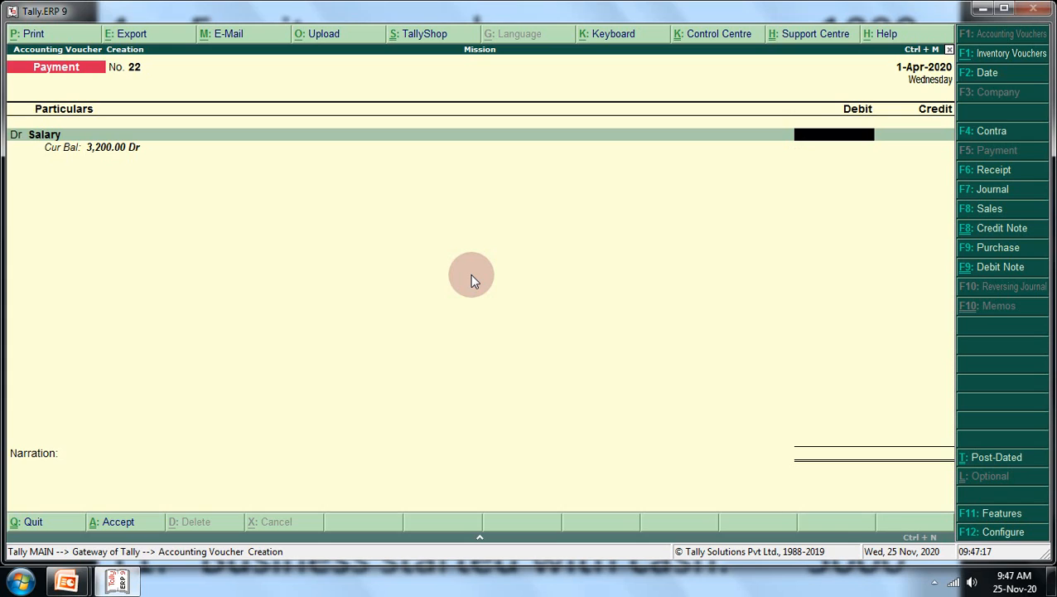
type("1000")
key("Return")
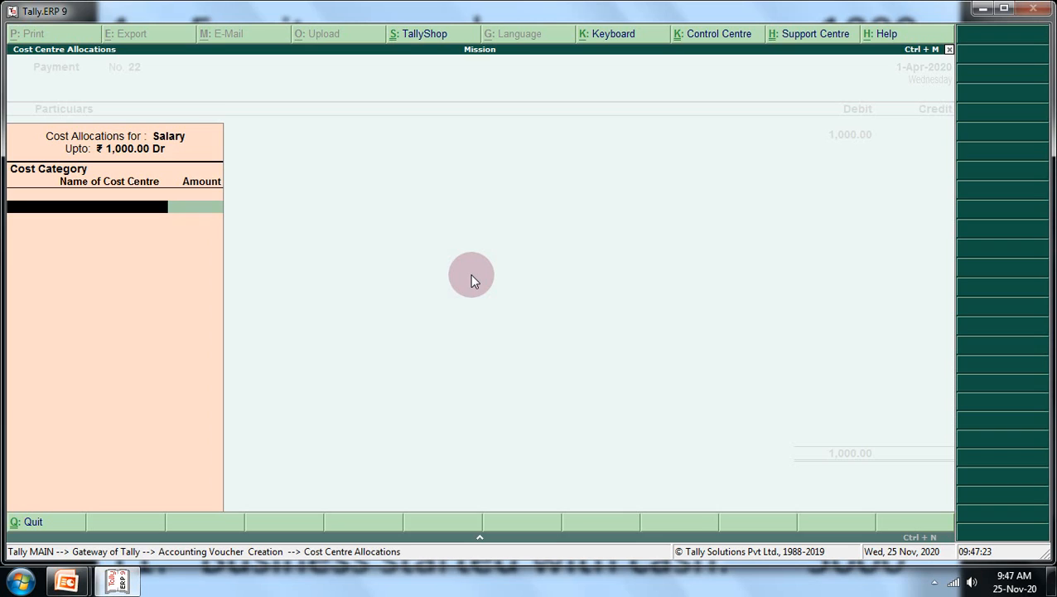
Allocate the 1000 salary debit to the Branch B cost centre under the Head Office category
type("H")
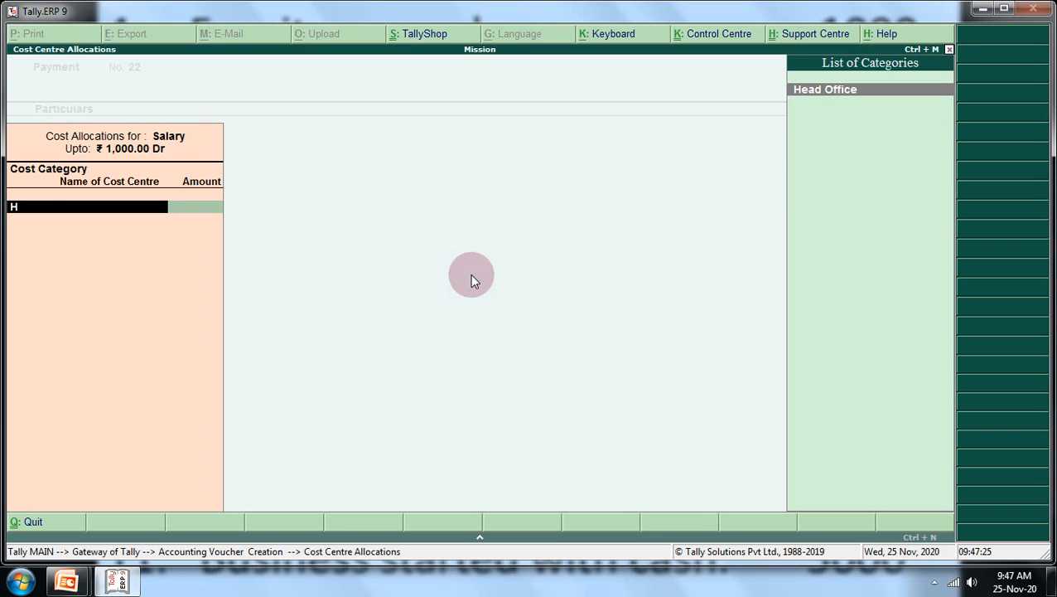
key("Return")
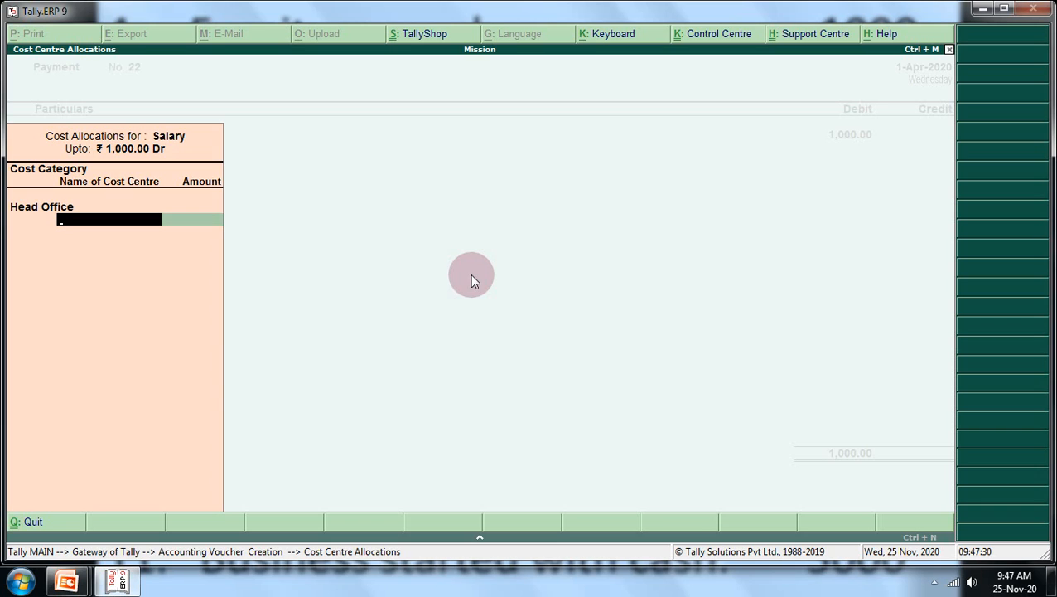
type("B")
key("Down")
key("Return")
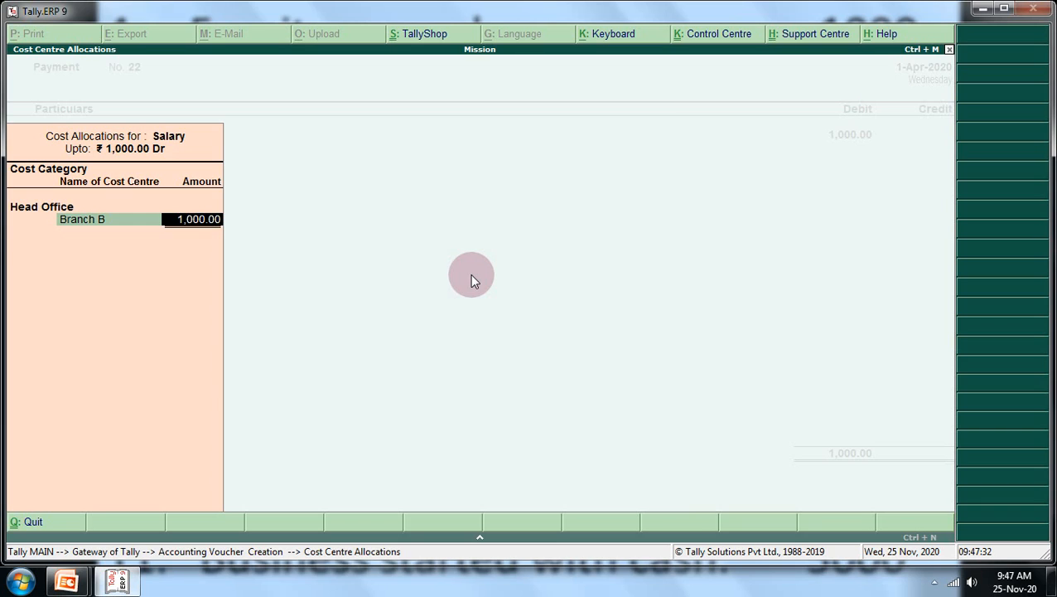
key("Return")
key("Return")
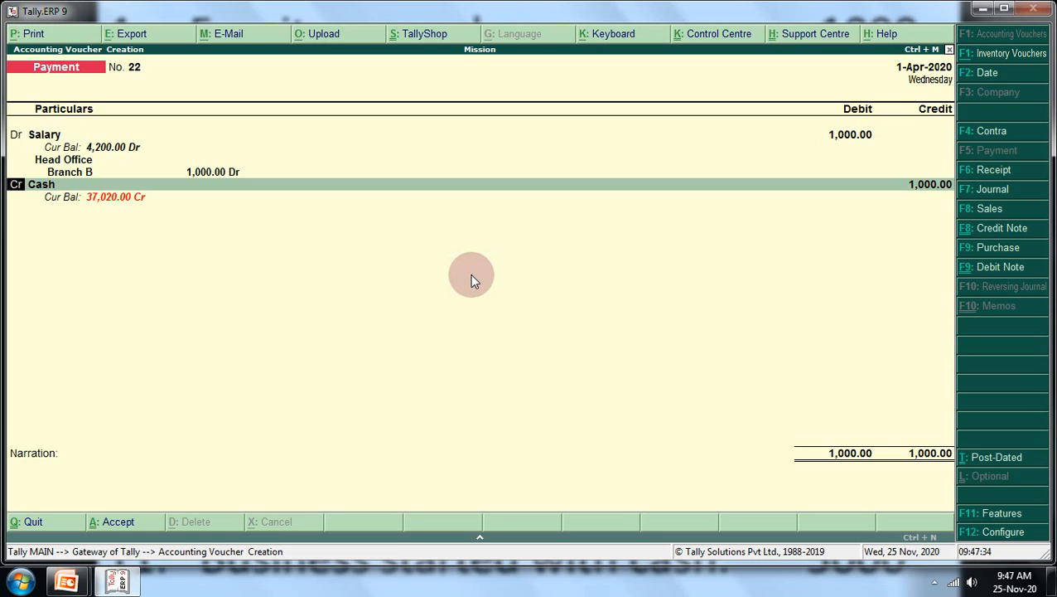
Accept the Cash credit line of 1000, leave the narration empty and save the salary payment voucher
key("Return")
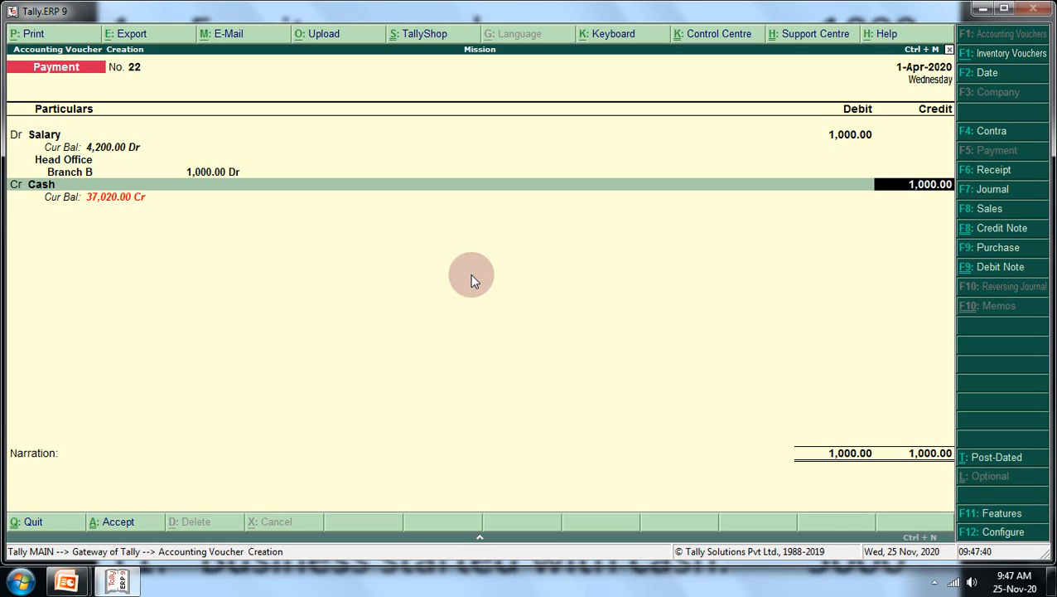
key("Return")
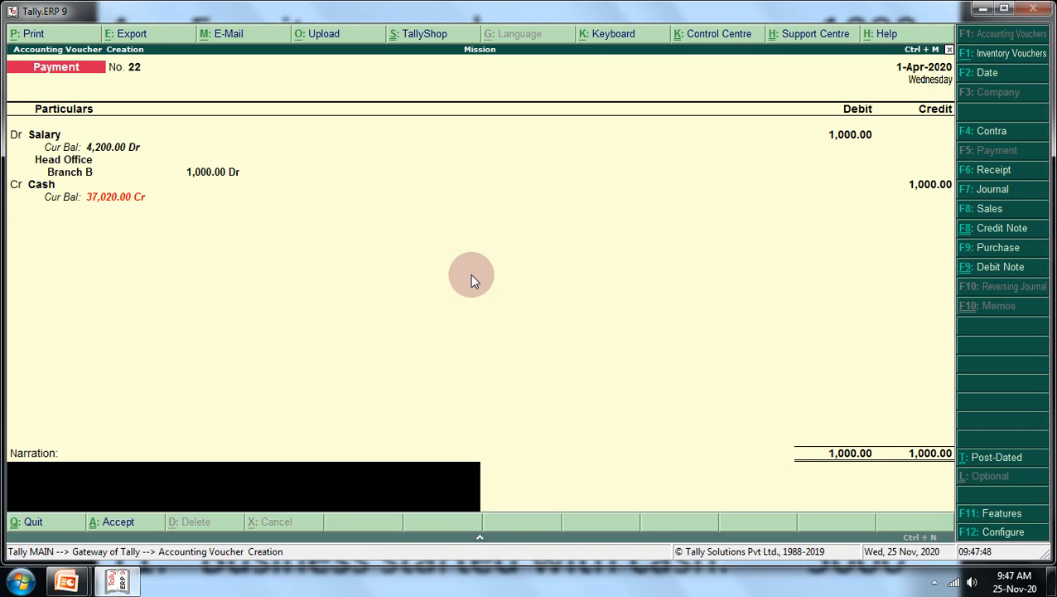
key("Return")
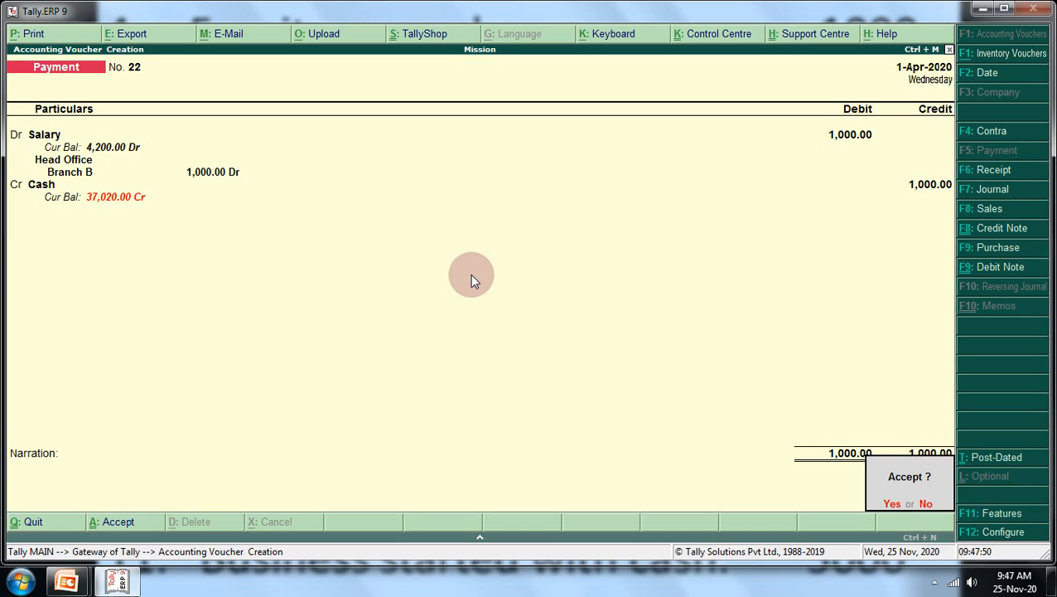
key("Return")
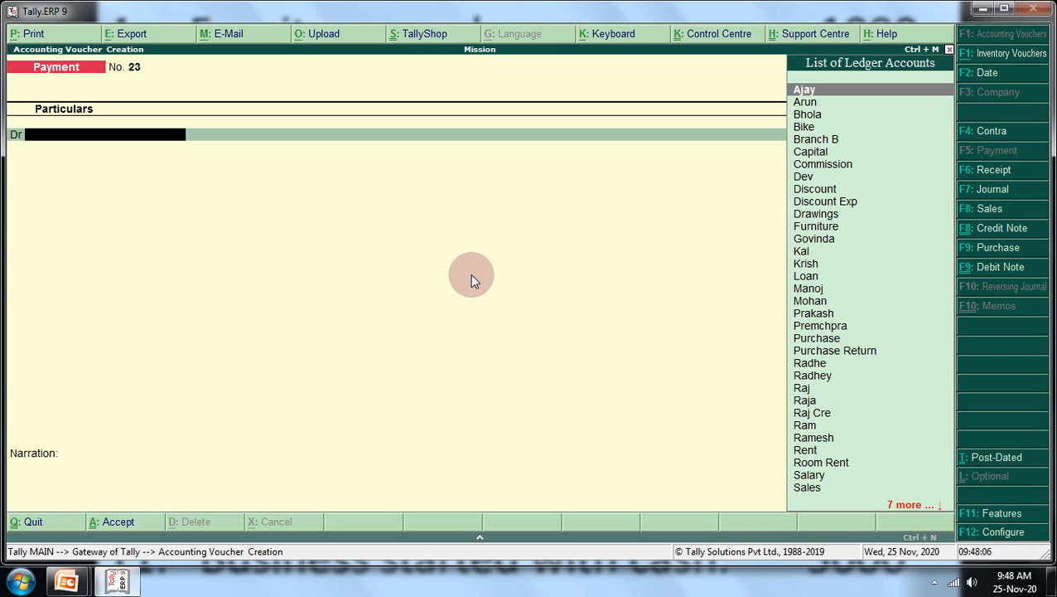
Check the ledger accounts matching R for the payee's account in the new payment voucher
type("R")
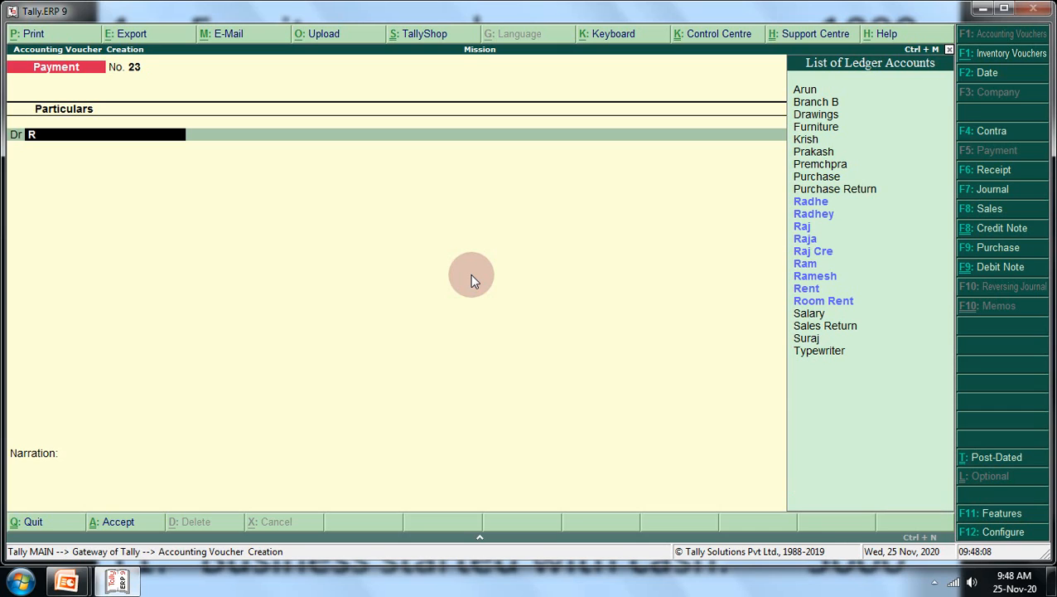
key("Down")
key("Down")
key("Down")
key("Down")
key("Down")
key("Down")
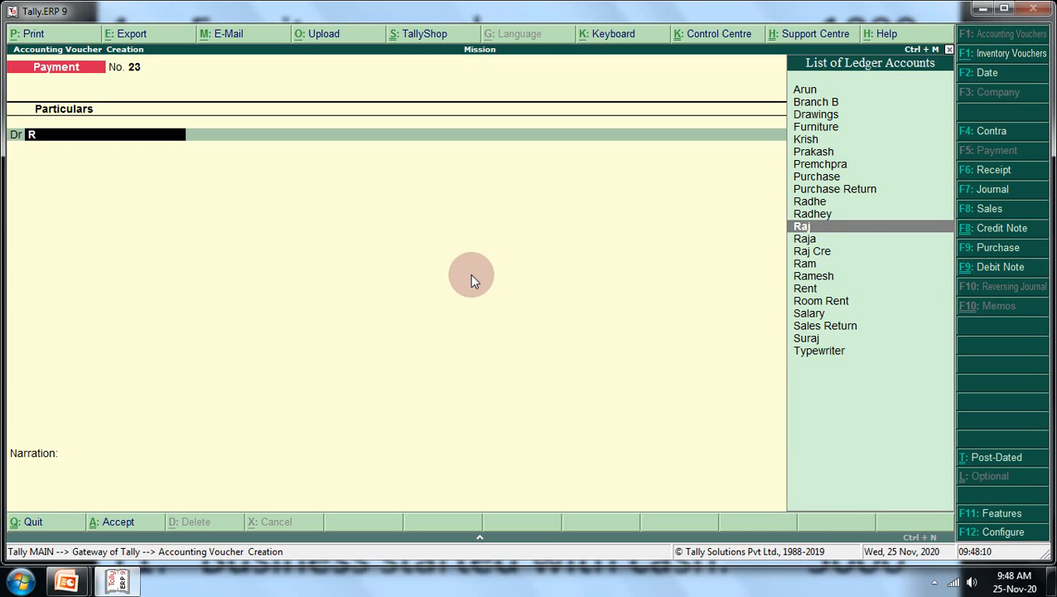
key("Up")
key("Down")
key("Down")
key("Down")
key("Down")
key("Down")
key("Down")
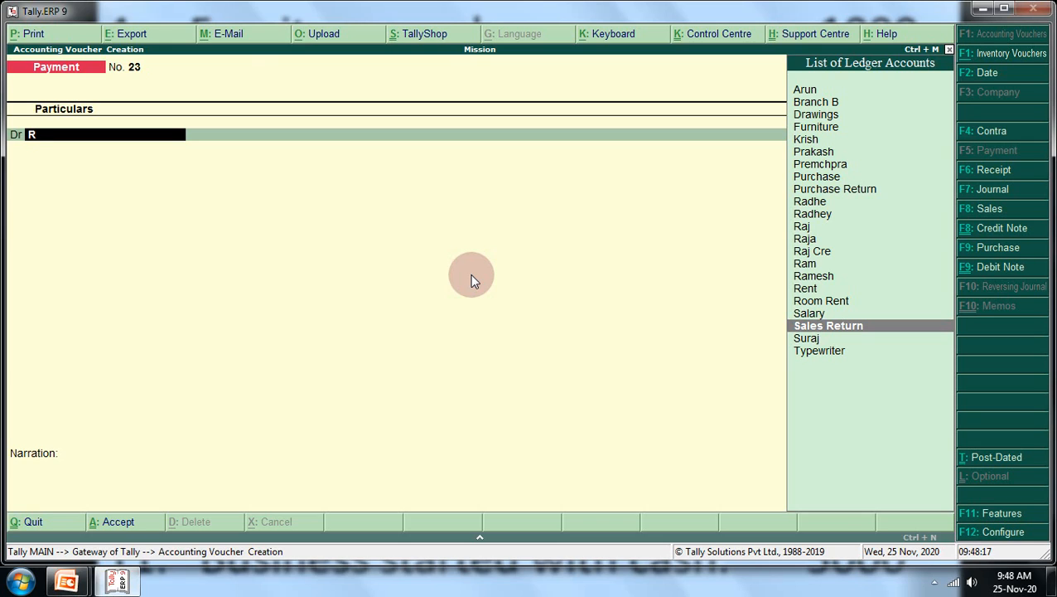
Start a new ledger from the payment voucher with the payee's name and group it under Sundry Creditors
key("alt+c")
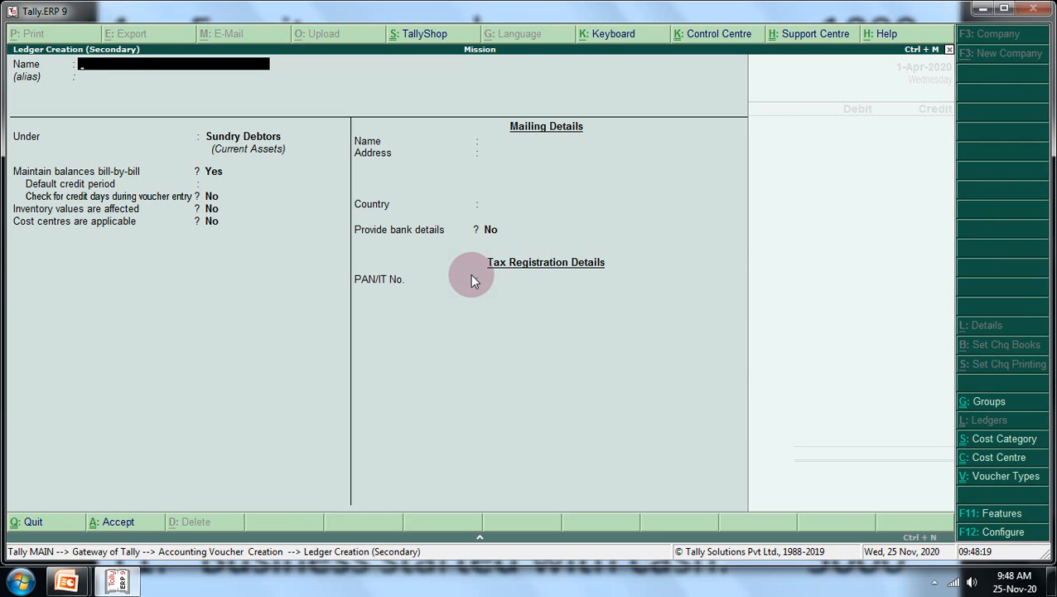
type("Rajesh")
key("Return")
key("Return")
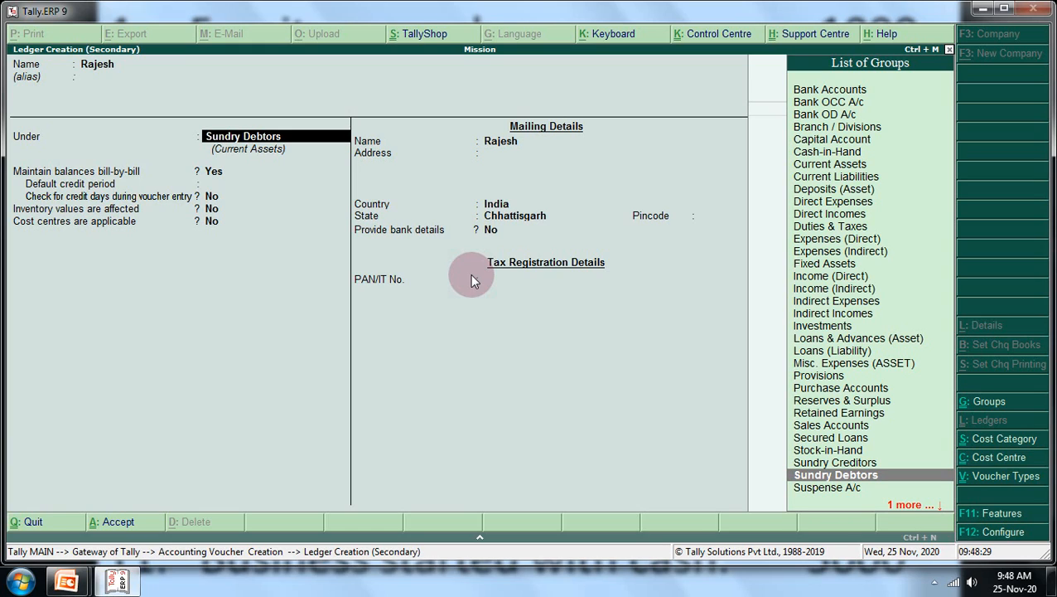
key("Up")
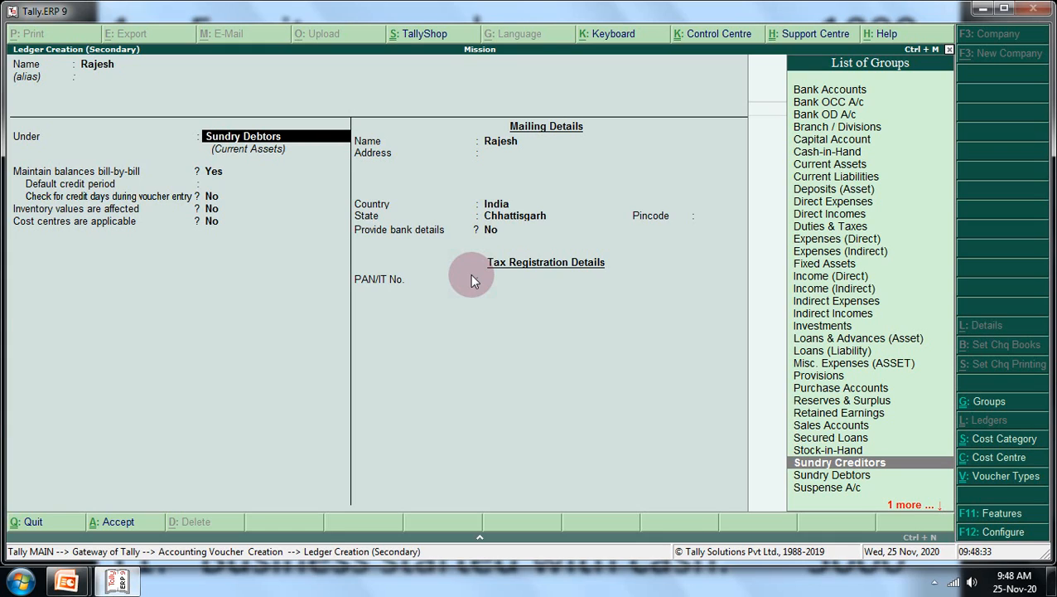
key("Return")
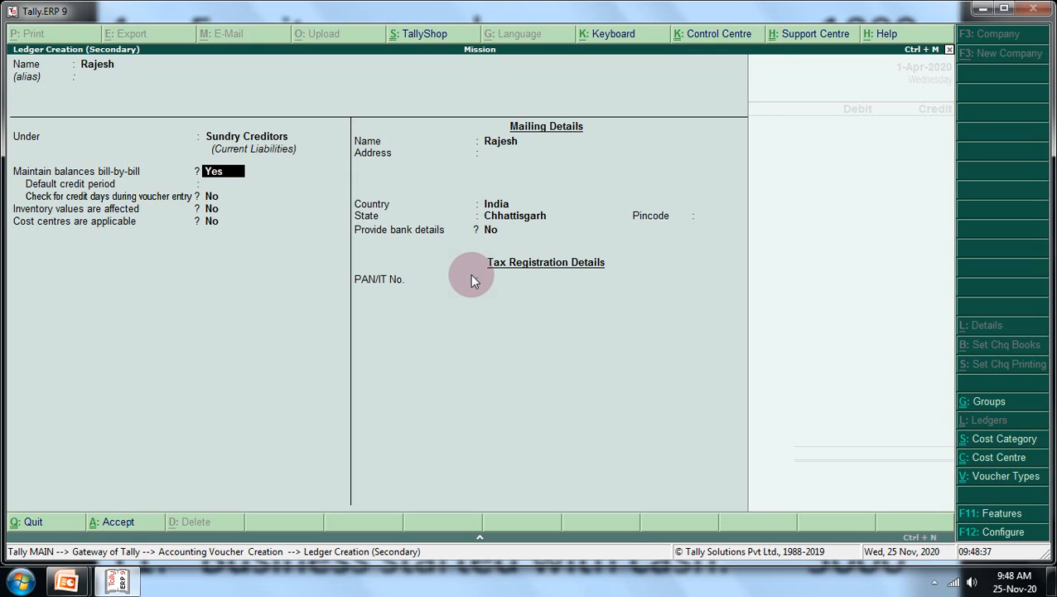
Keep the default bill-wise, cost centre, mailing and bank settings of the creditor ledger and save it
key("Return")
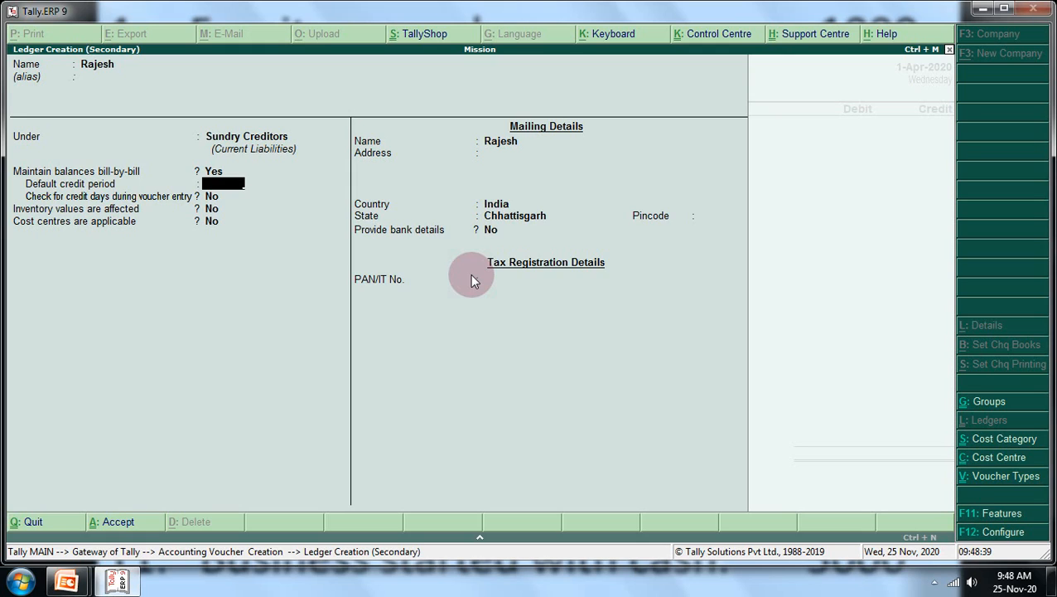
key("Return")
key("Return")
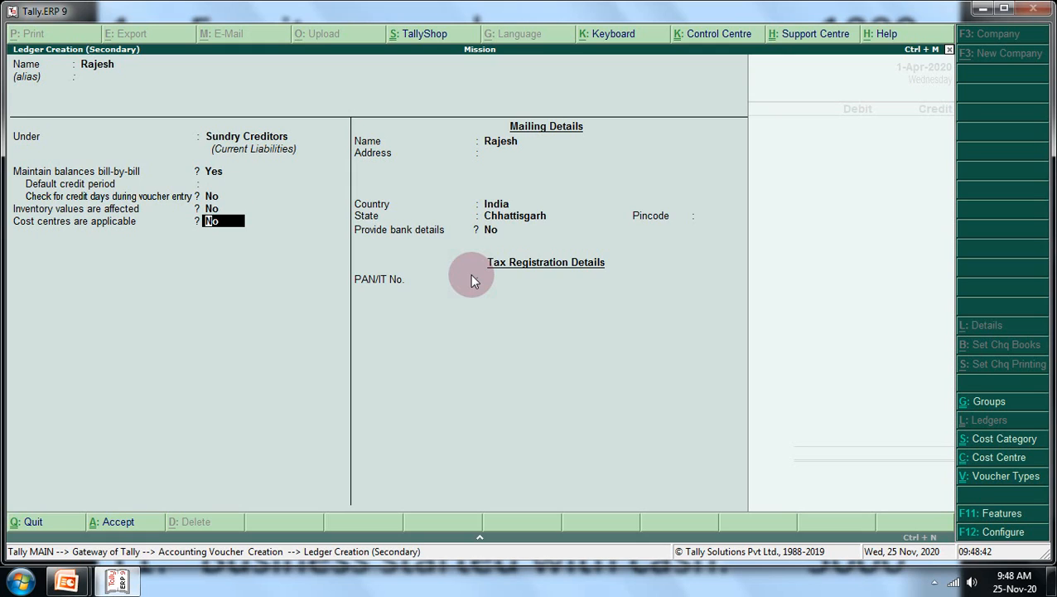
key("Return")
key("Return")
key("Return")
key("Return")
key("Return")
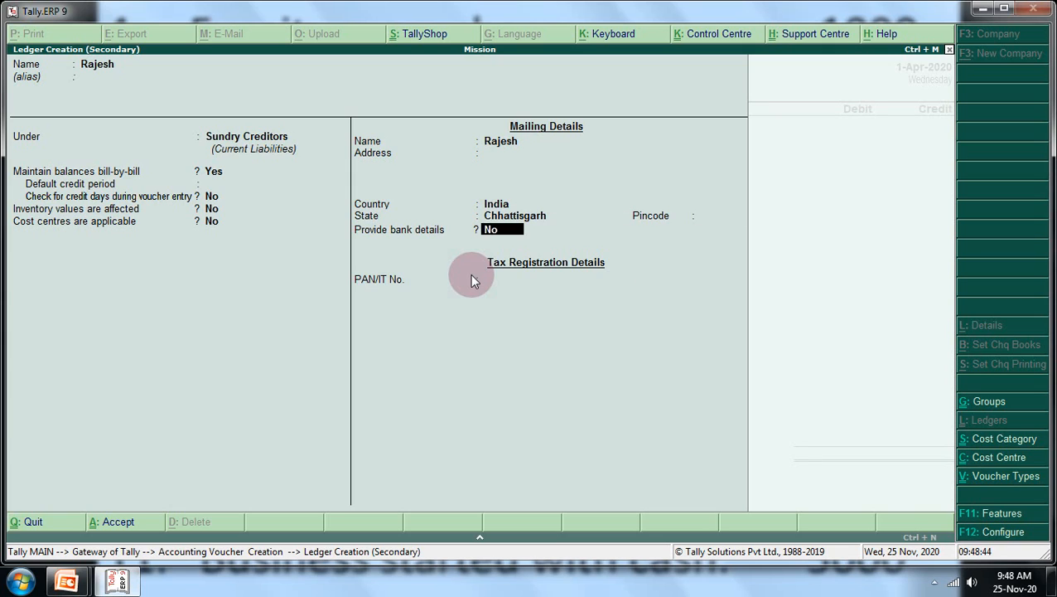
key("Return")
key("Return")
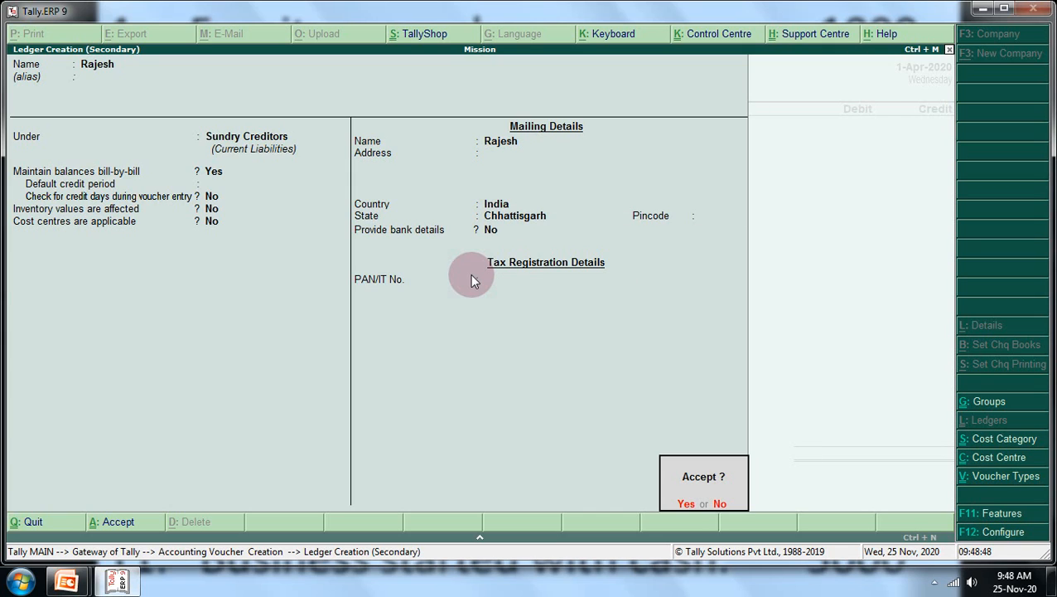
key("Return")
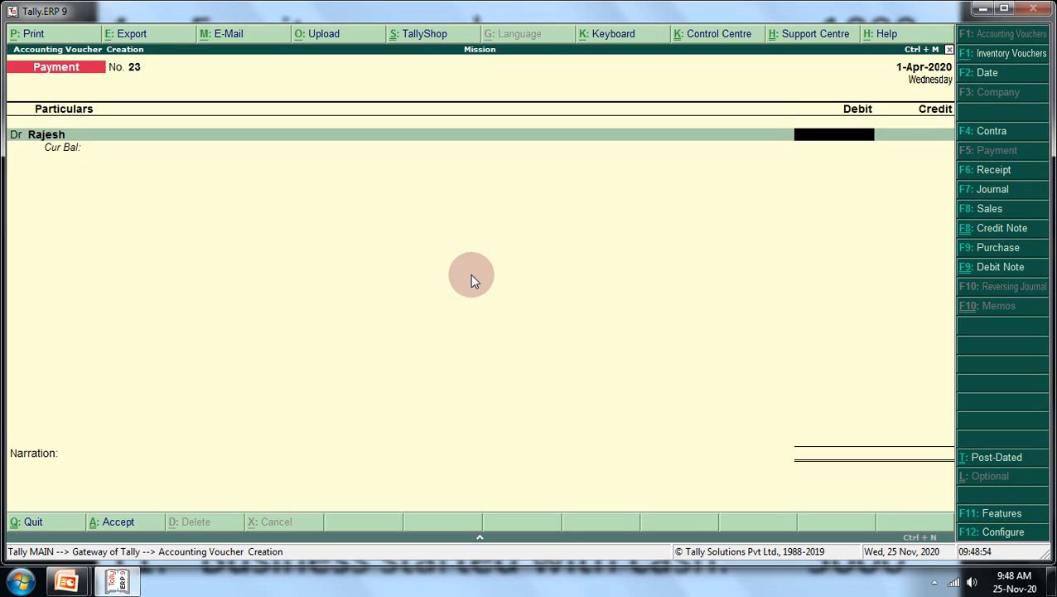
Debit the new creditor with 2000, adjusting the whole amount On Account in the bill-wise details
type("2000")
key("Return")
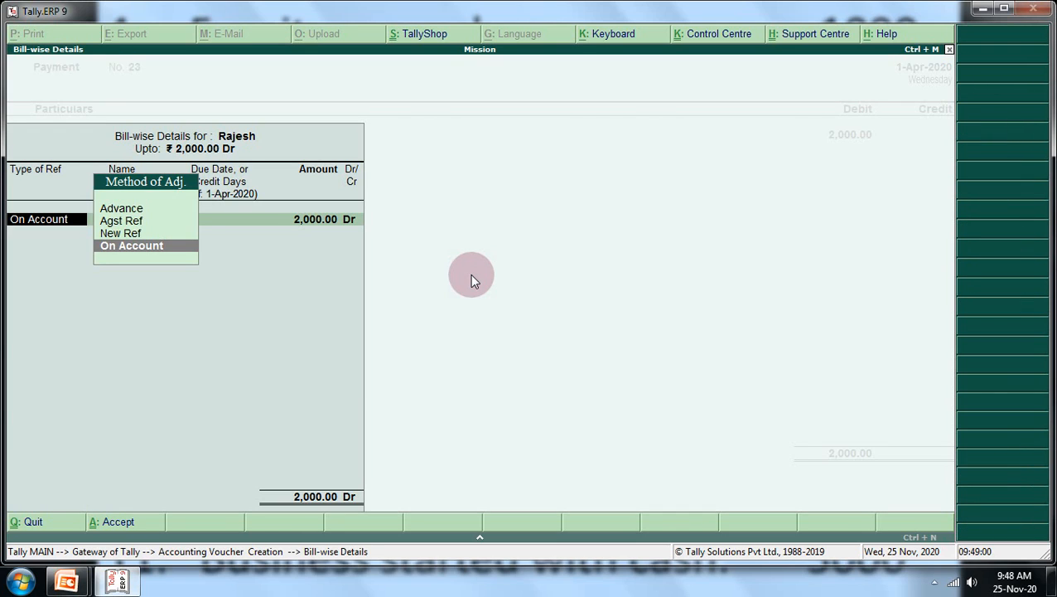
key("Return")
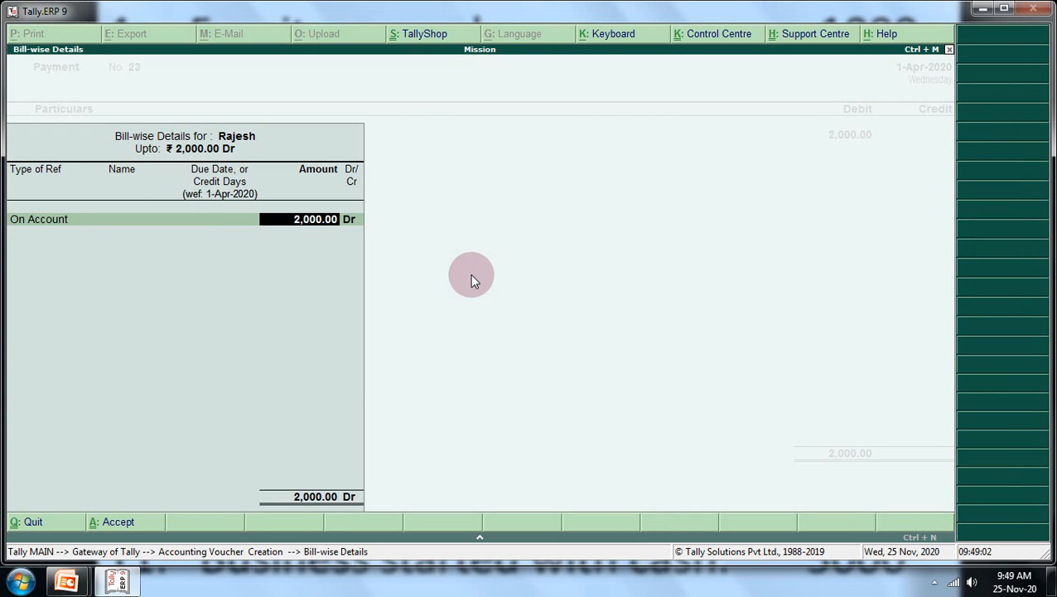
key("Return")
key("Return")
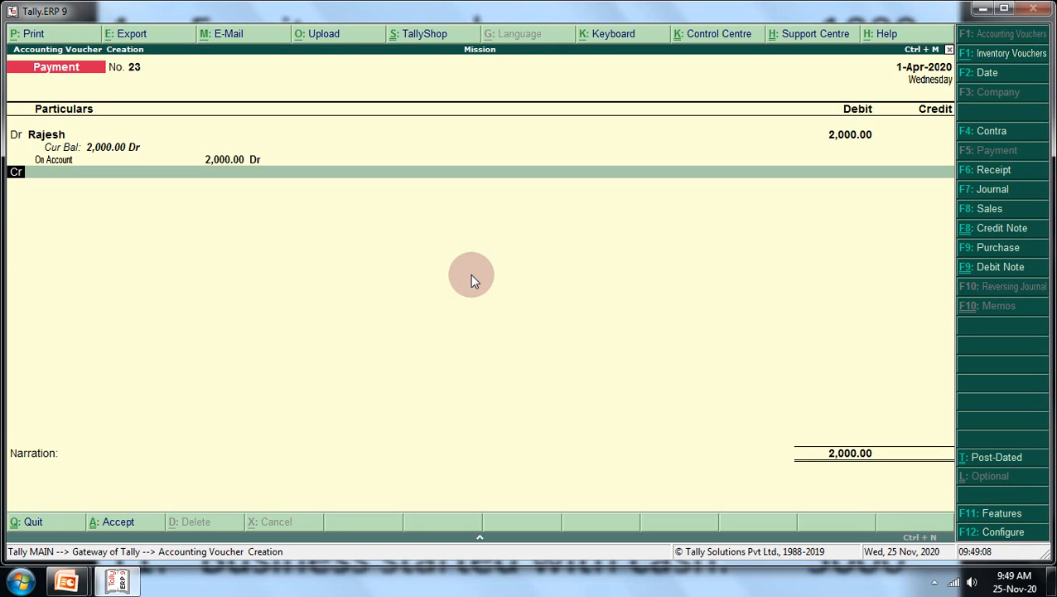
Credit the Cash ledger with 2000 in the creditor's payment voucher
key("Return")
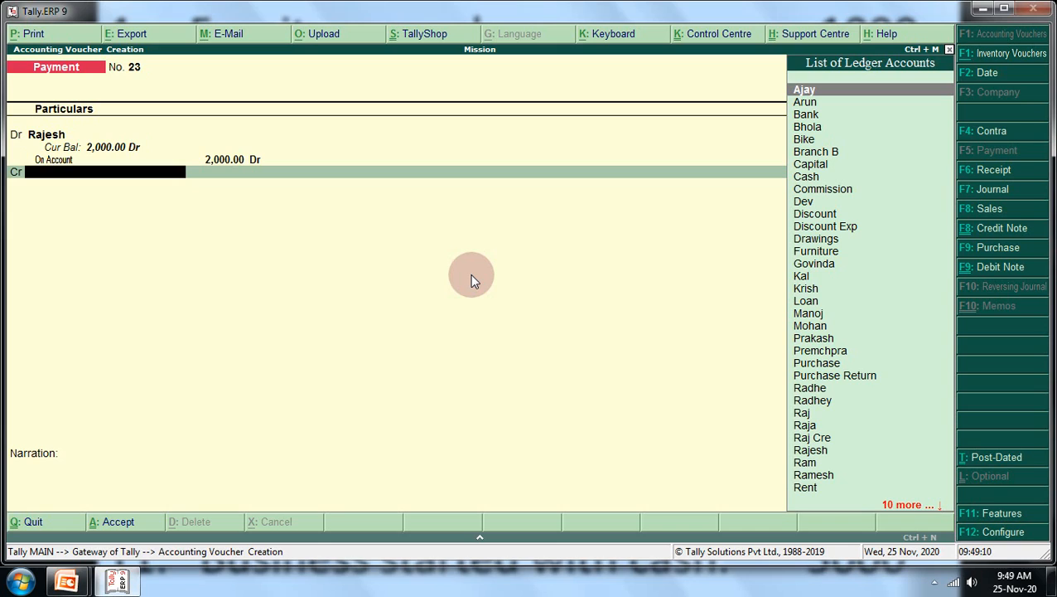
key("Down")
key("Down")
key("Down")
key("Down")
key("Down")
key("Down")
key("Down")
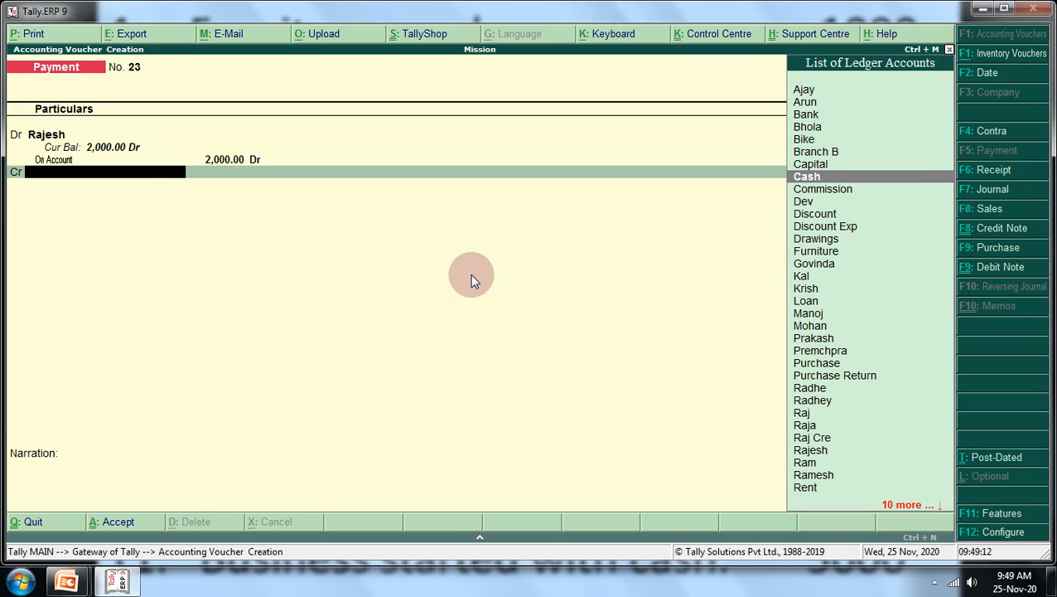
key("Return")
key("Return")
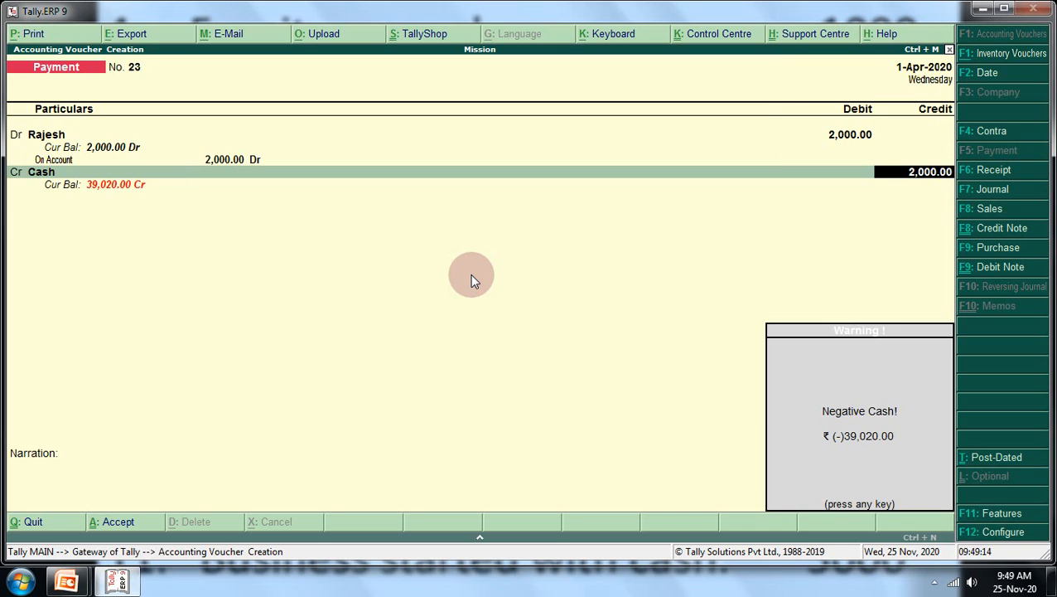
Accept the Cash amount, leave the narration empty and save the creditor's payment voucher
key("Return")
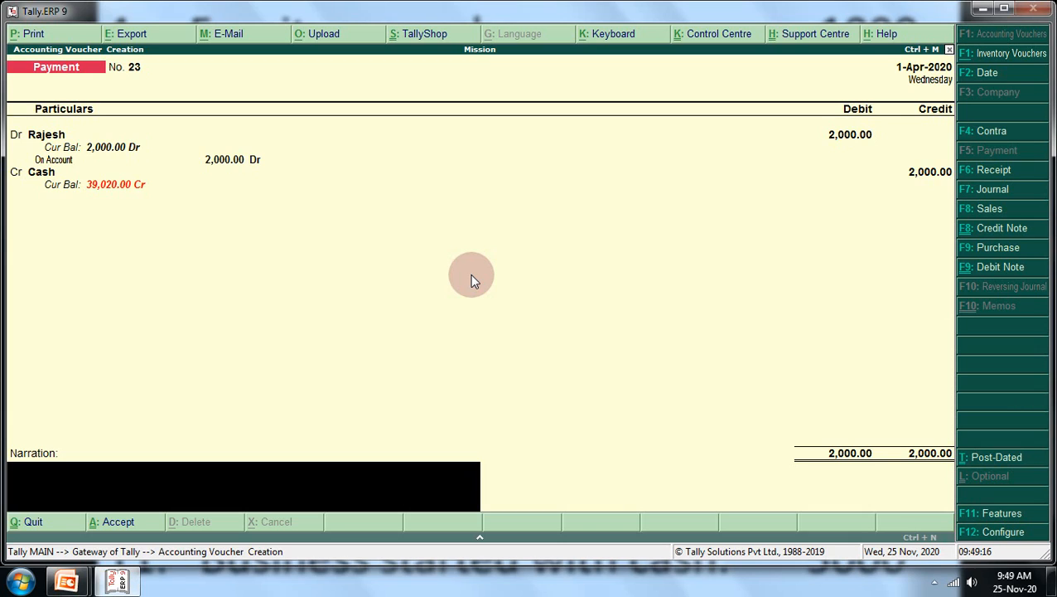
key("Return")
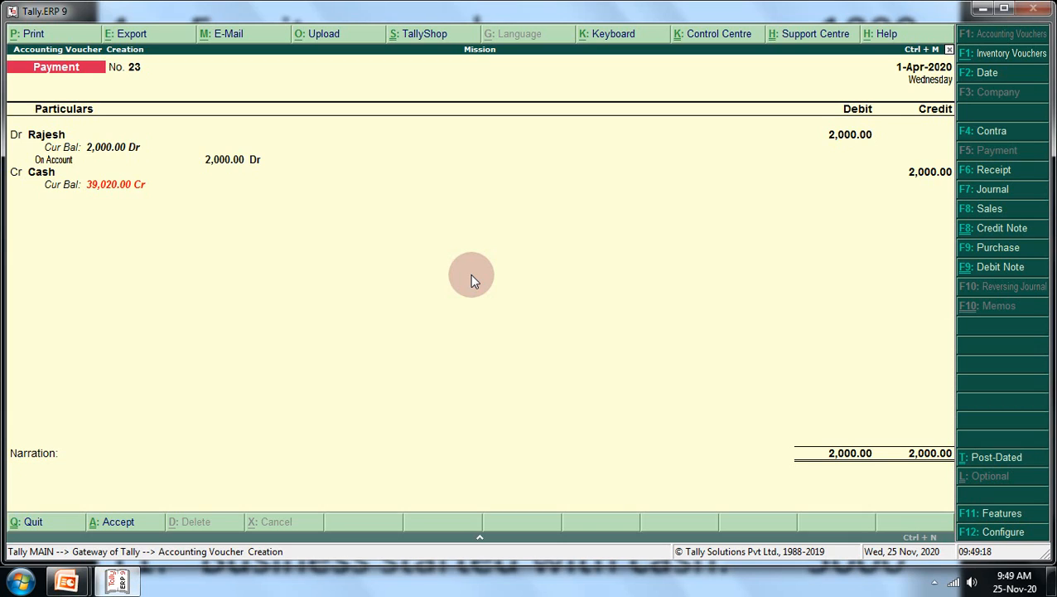
key("Return")
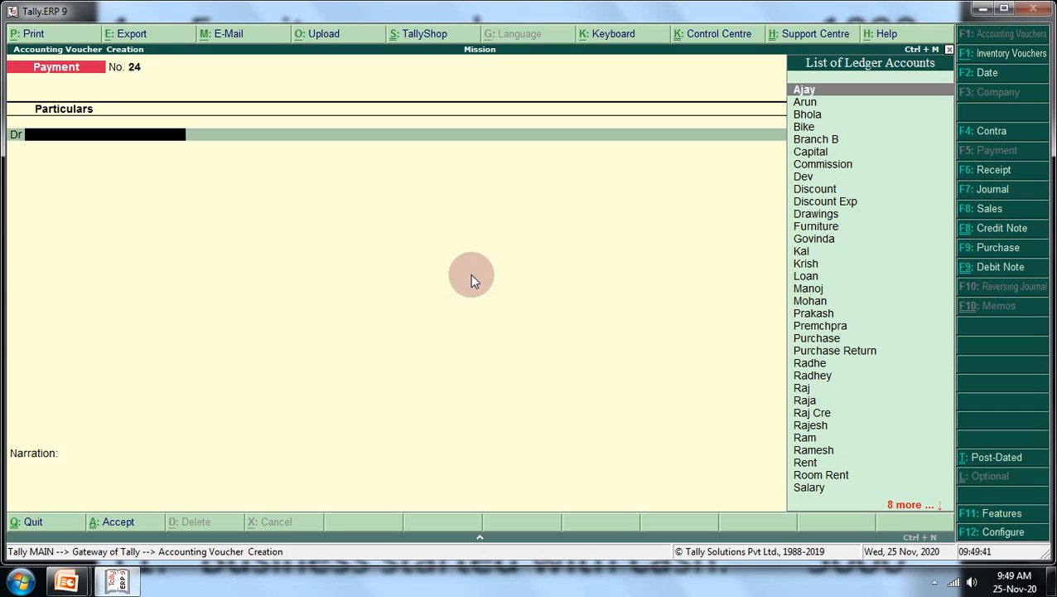
Disable invoicing in the company's accounting features and bring up the Sales voucher in debit/credit voucher mode
key("F8")
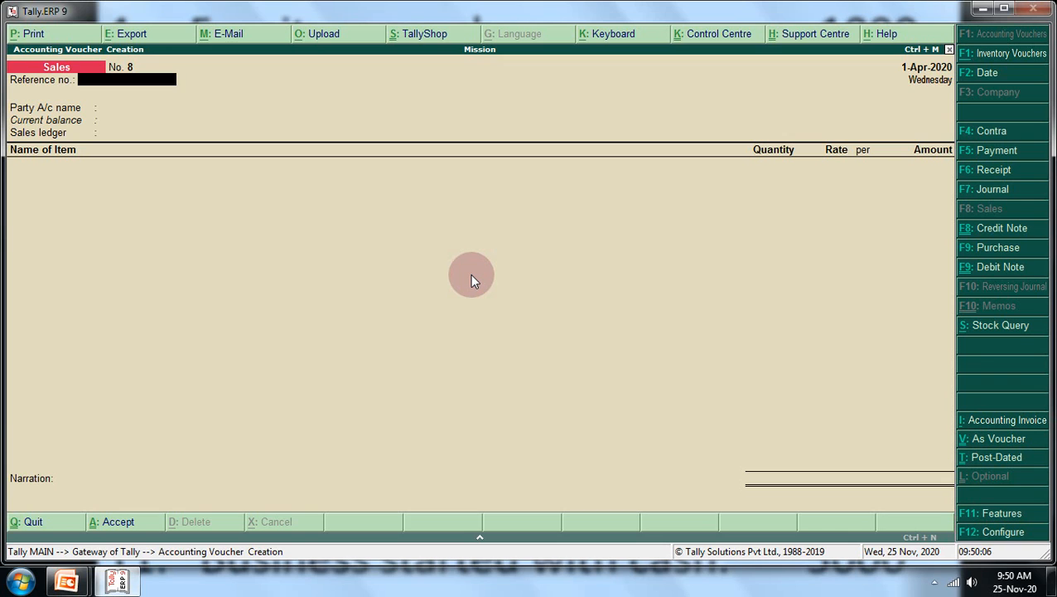
key("F11")
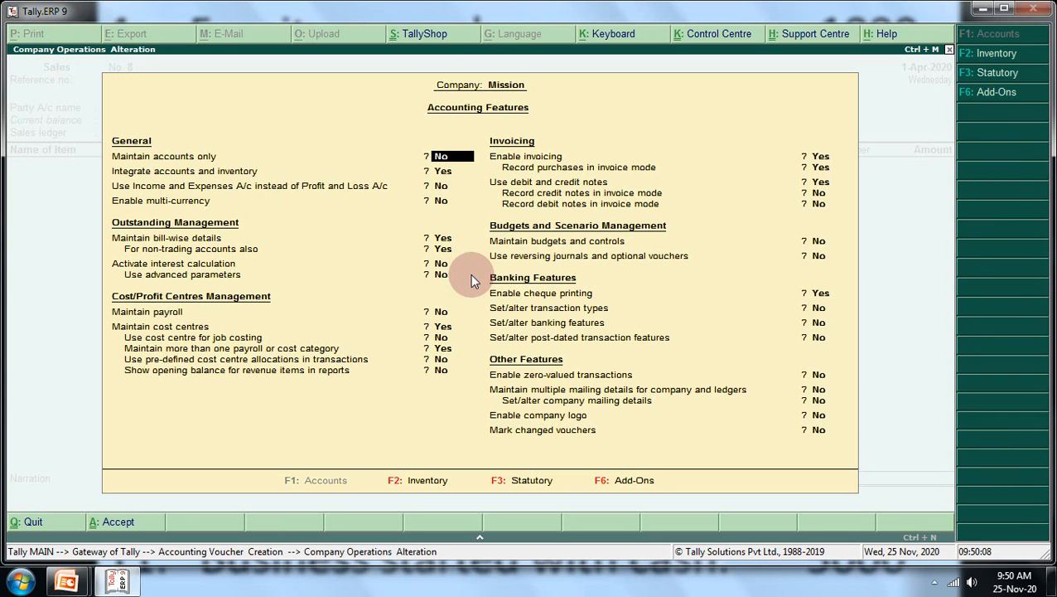
key("Return")
key("Return")
key("Return")
key("Return")
key("Return")
key("Return")
key("Return")
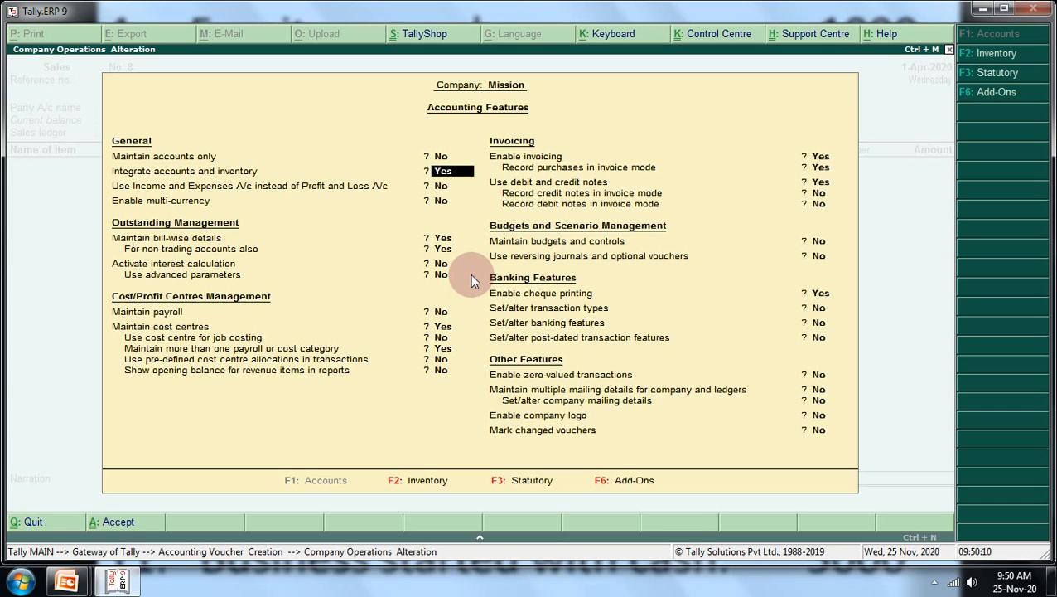
key("Return")
key("Return")
key("Return")
key("Return")
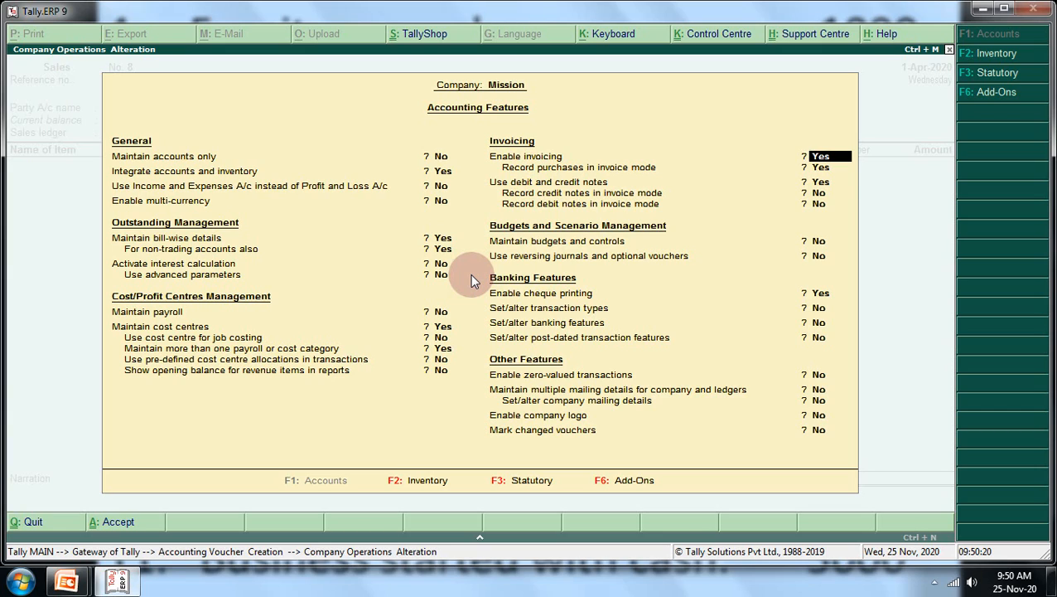
type("n")
key("ctrl+a")
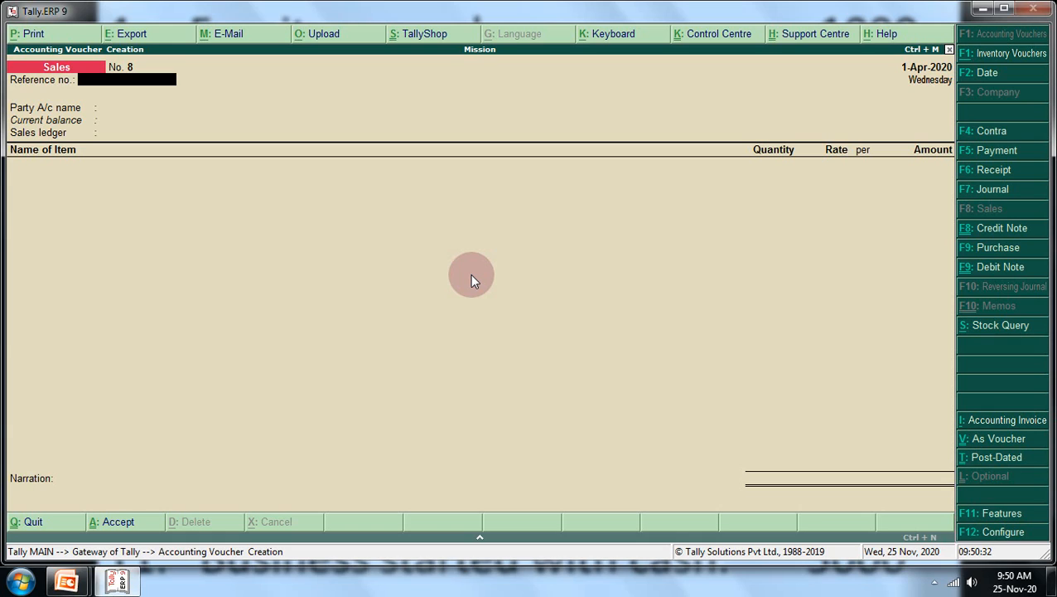
key("ctrl+v")
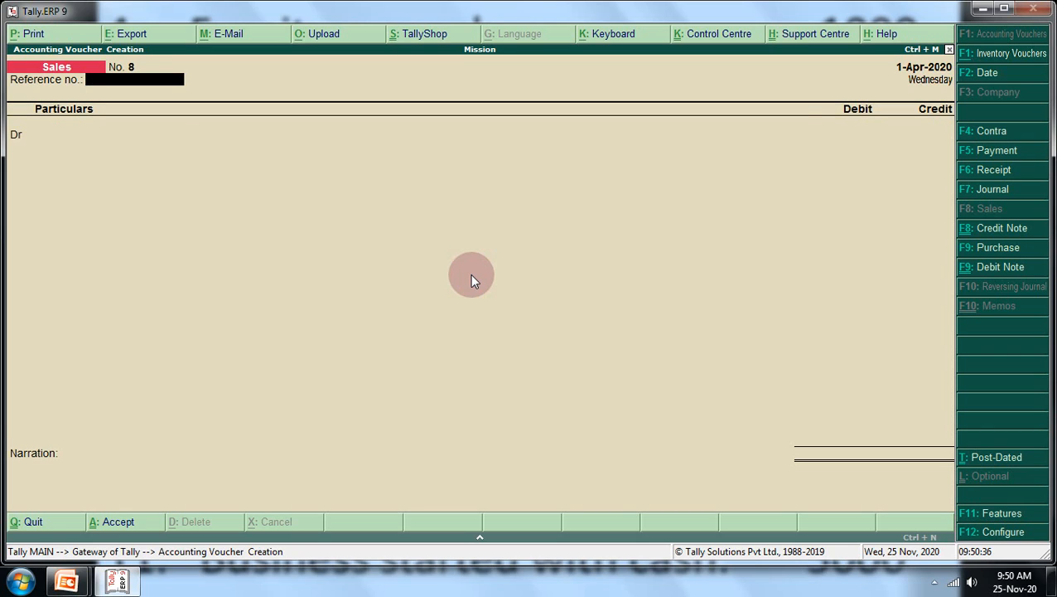
Create a ledger in the customer's name from the Sales voucher's debit line, grouping it under Sundry Debtors
key("Return")
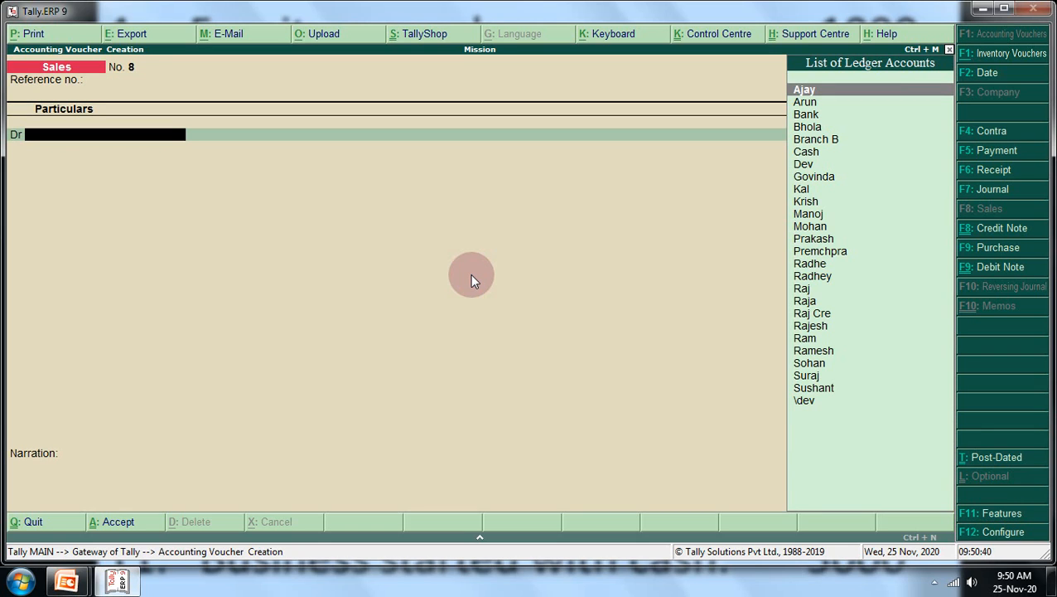
type("M")
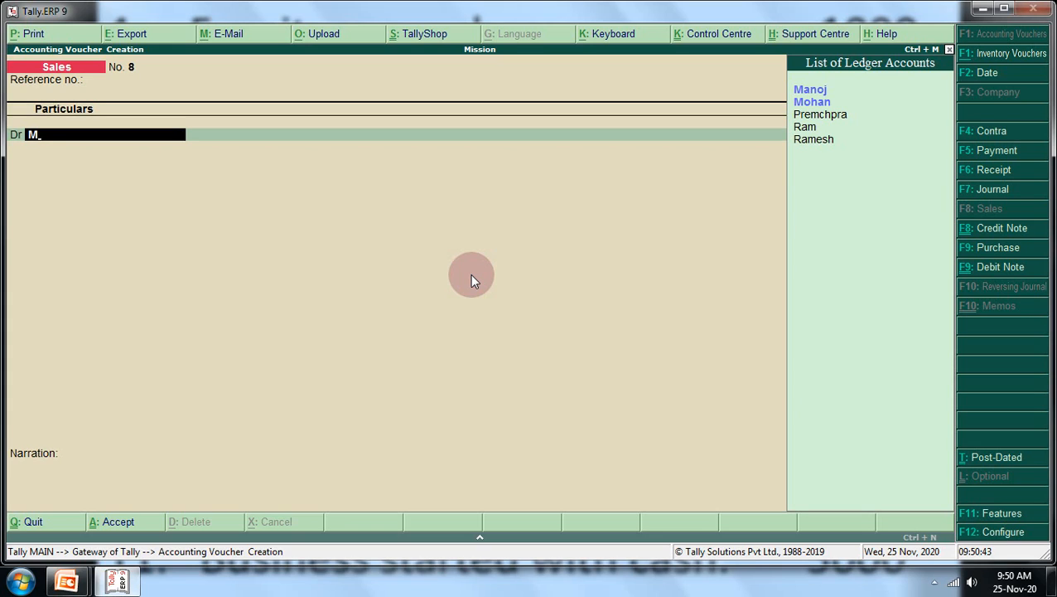
key("alt+c")
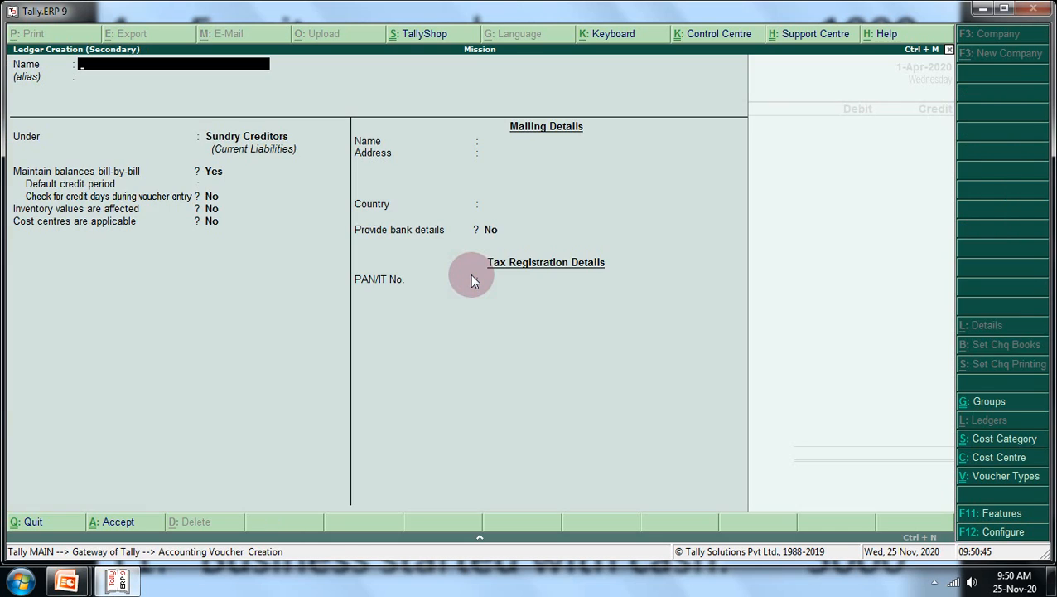
type("M")
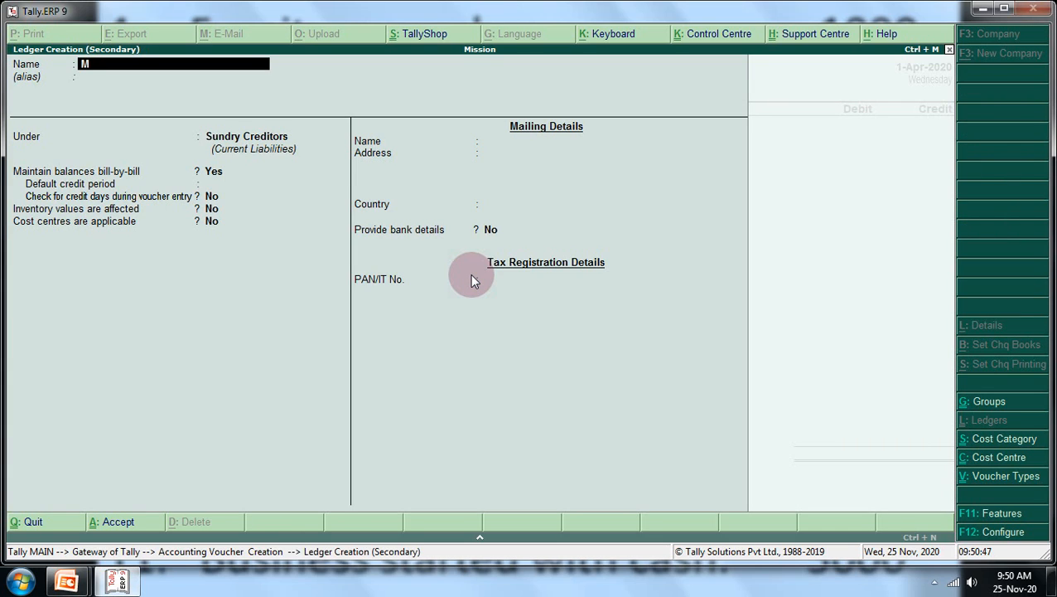
type("ukesh")
key("Return")
key("Return")
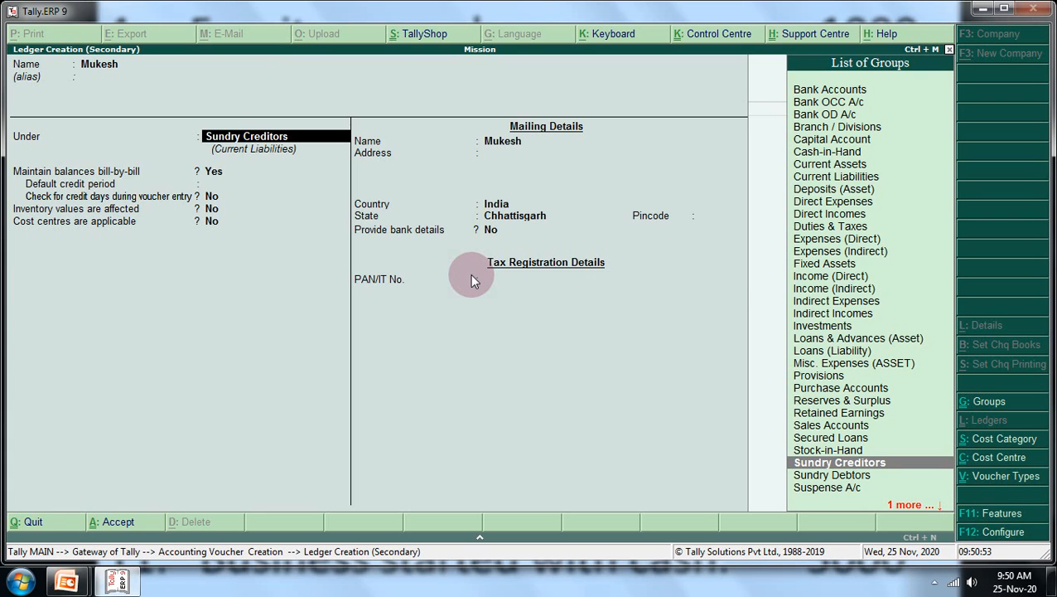
key("Down")
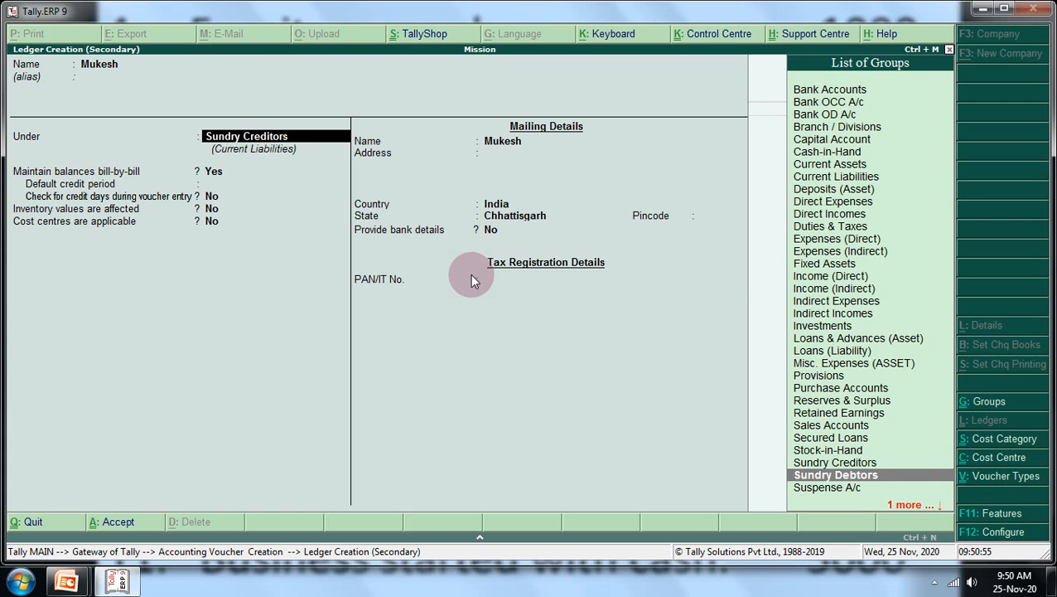
key("Return")
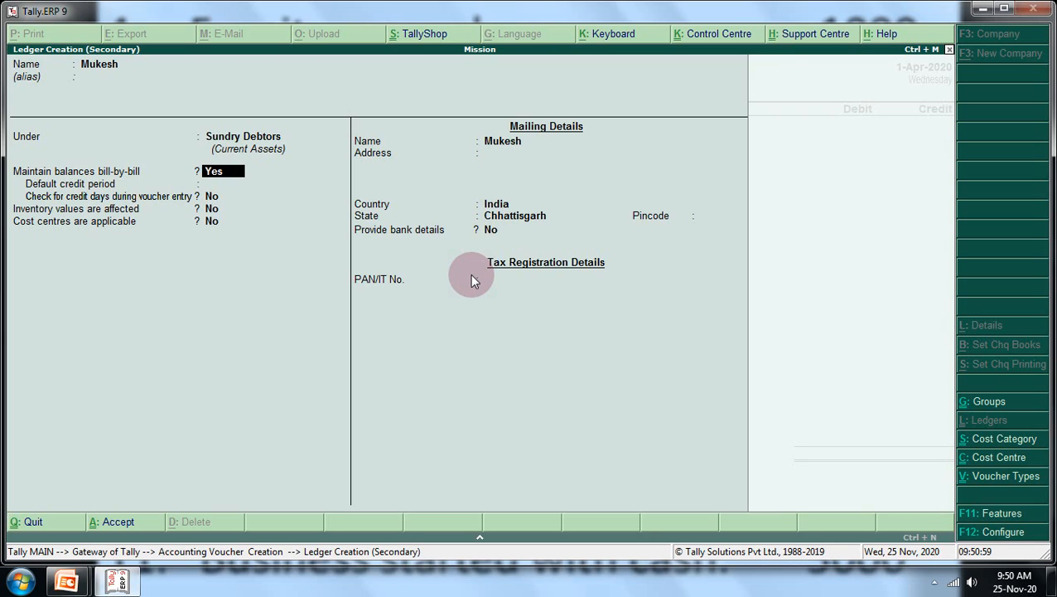
Keep bill-by-bill balances and the other default settings and mailing details, and save the new debtor ledger
key("Return")
key("Return")
key("Return")
key("Return")
key("Return")
key("Return")
key("Return")
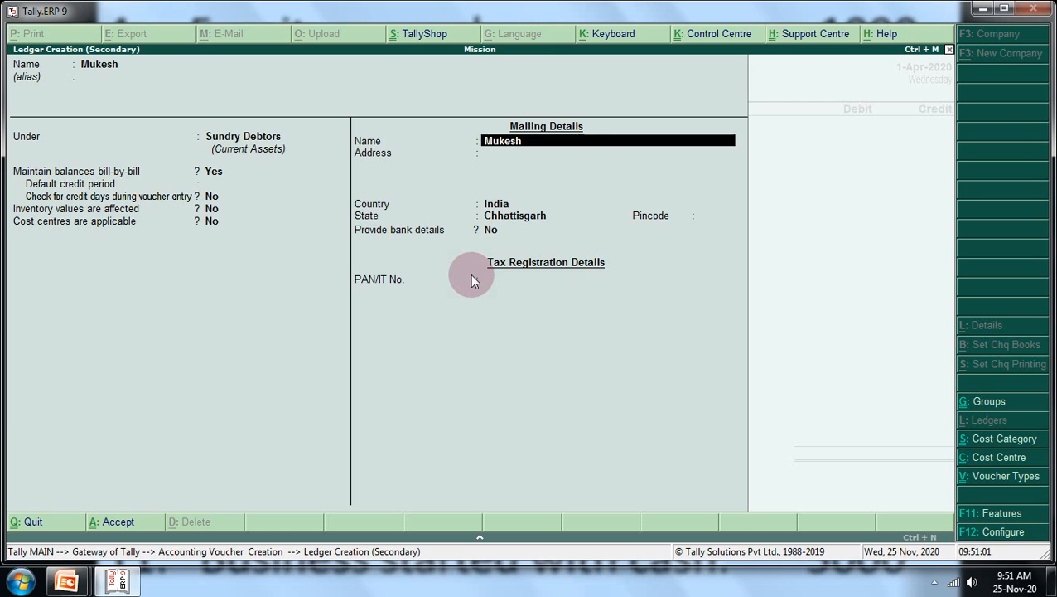
key("Return")
key("Return")
key("Return")
key("Return")
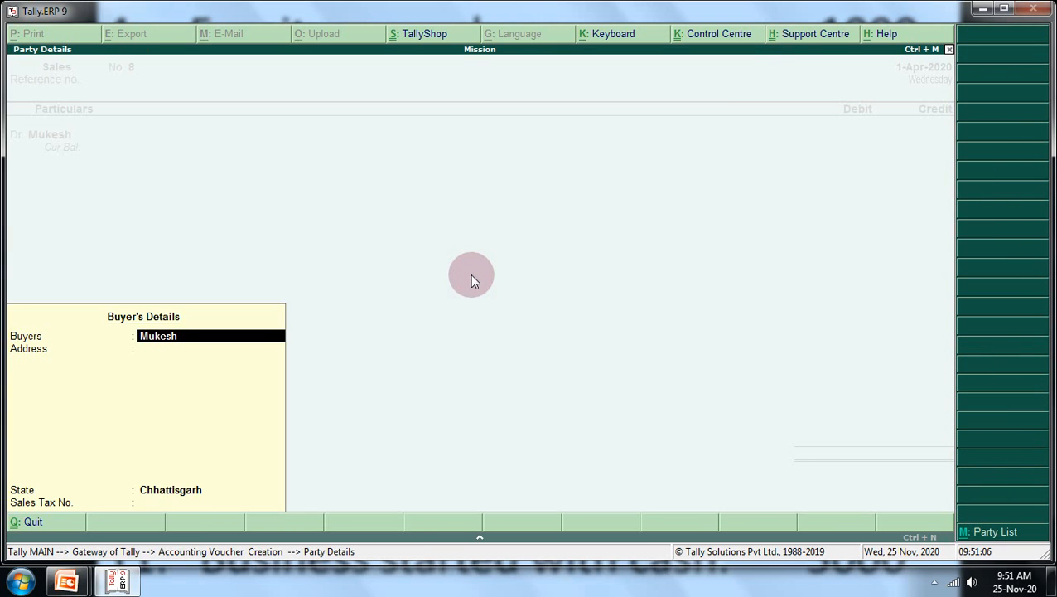
Accept the default buyer's details for the new debtor, leaving the address and sales tax number empty
key("Return")
key("Return")
key("Return")
key("Return")
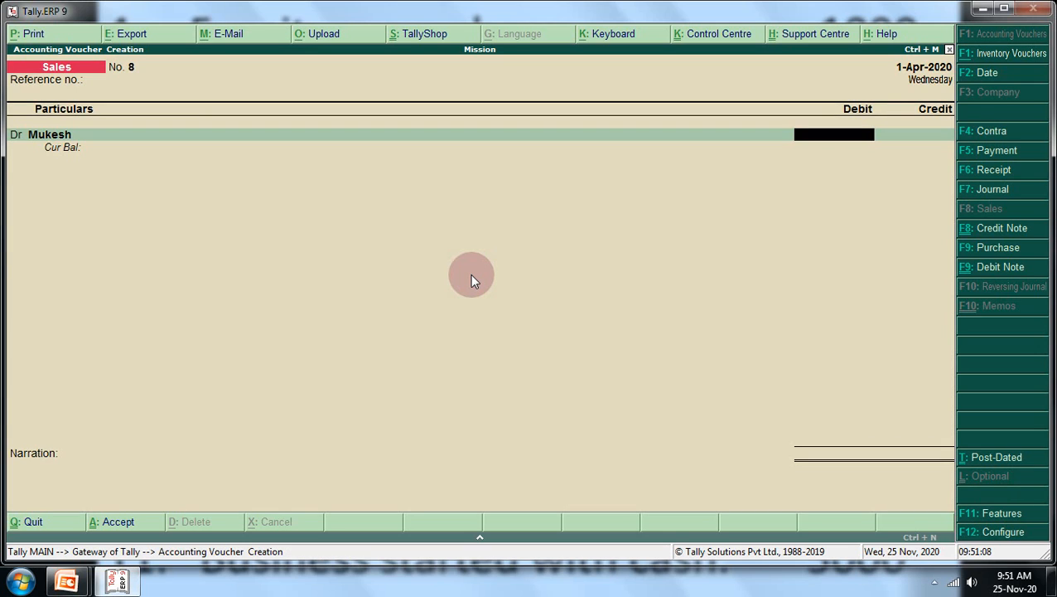
Reselect the same debtor in the voucher's debit line and accept the default buyer's details again
key("BackSpace")
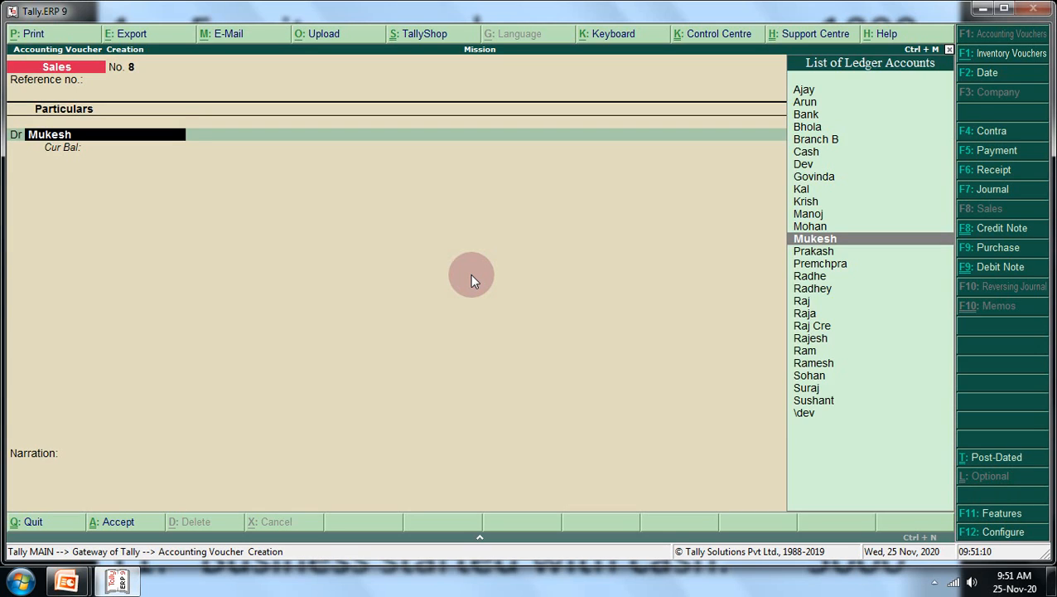
key("Return")
key("Return")
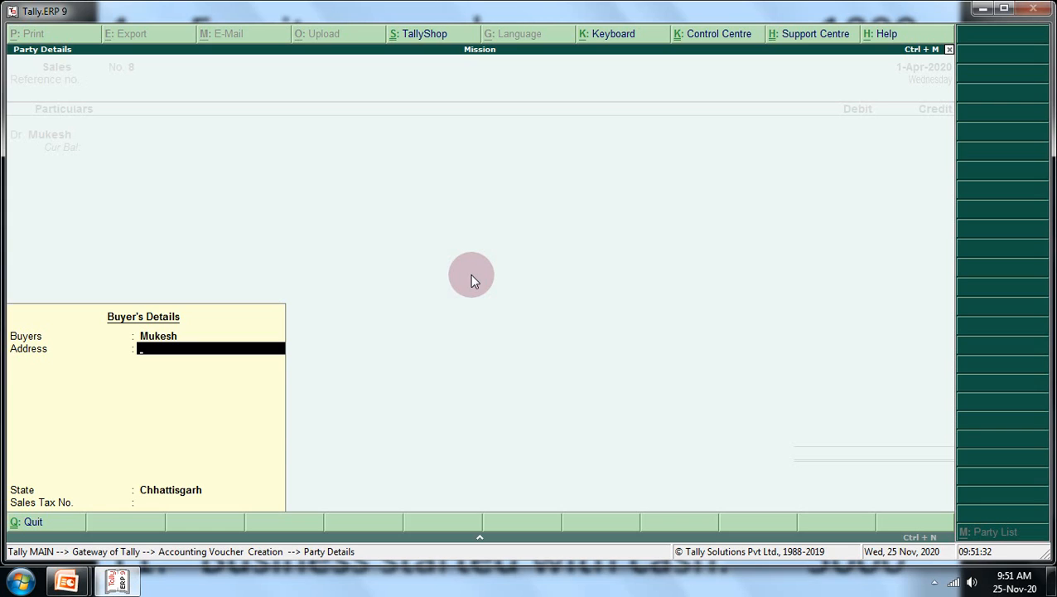
key("Return")
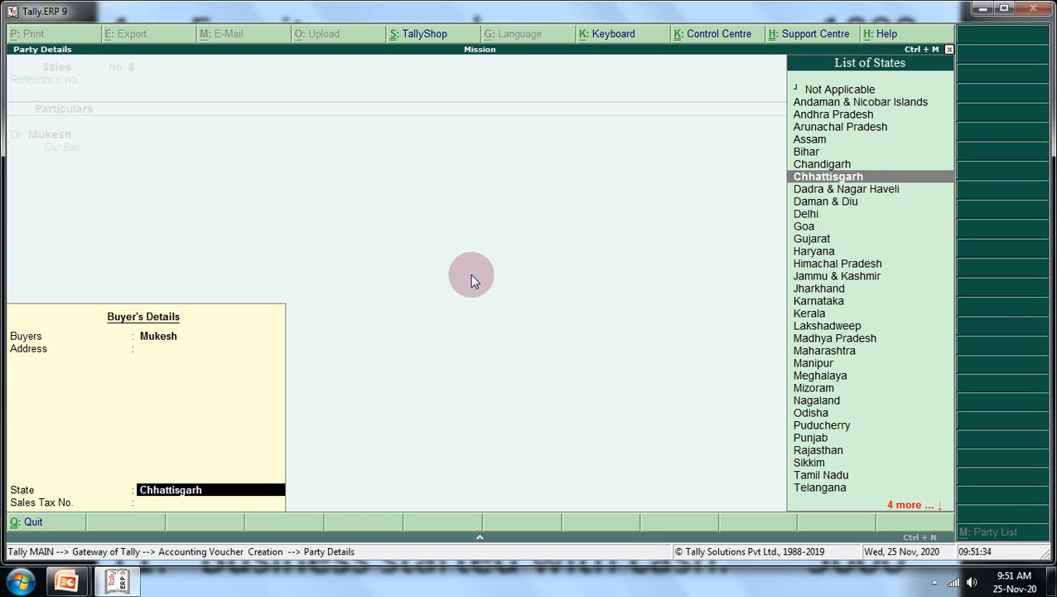
key("Return")
key("Return")
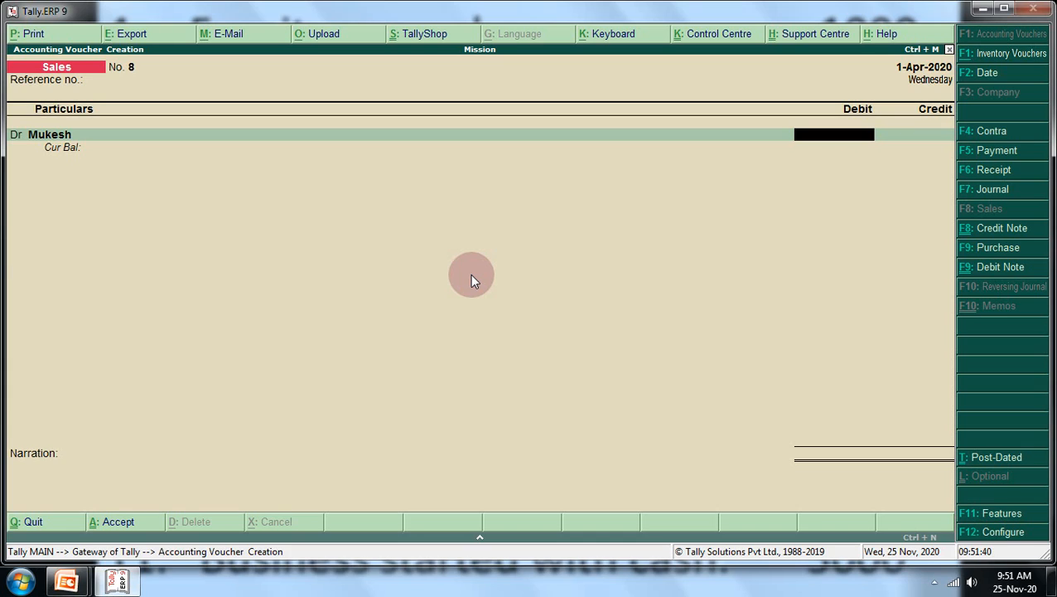
Debit the new debtor with 4500 as New Ref 8 with a credit period of 10 days
type("45000")
key("BackSpace")
key("Return")
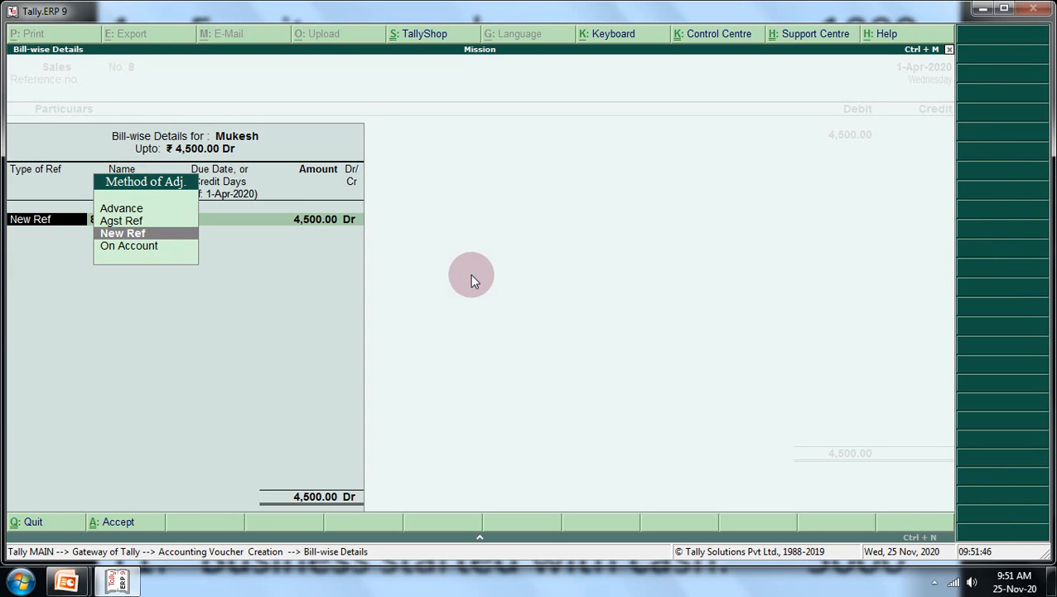
key("Return")
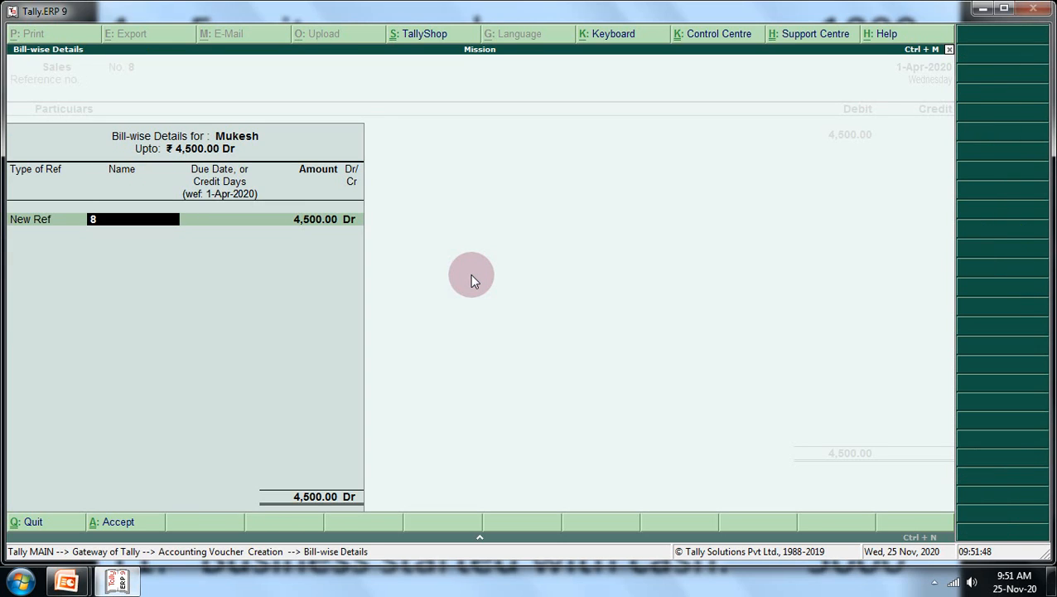
key("Return")
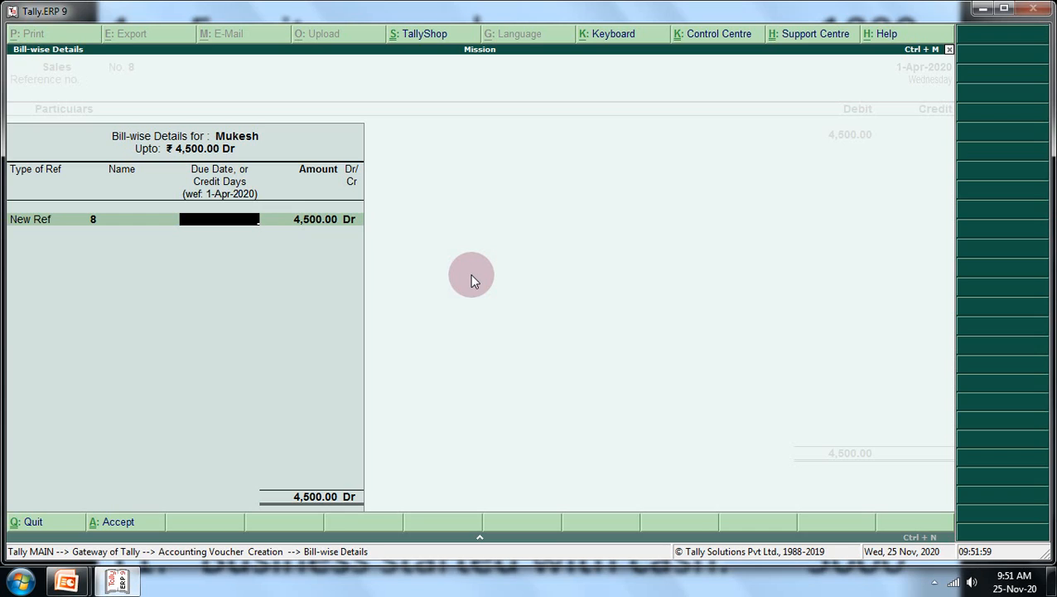
type("10")
key("Return")
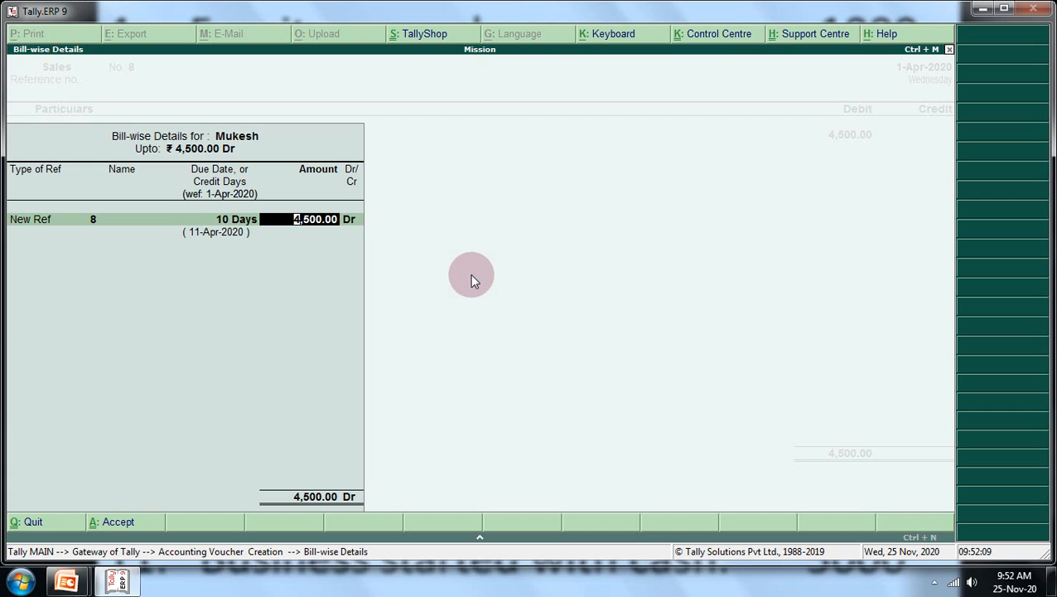
key("Return")
key("Return")
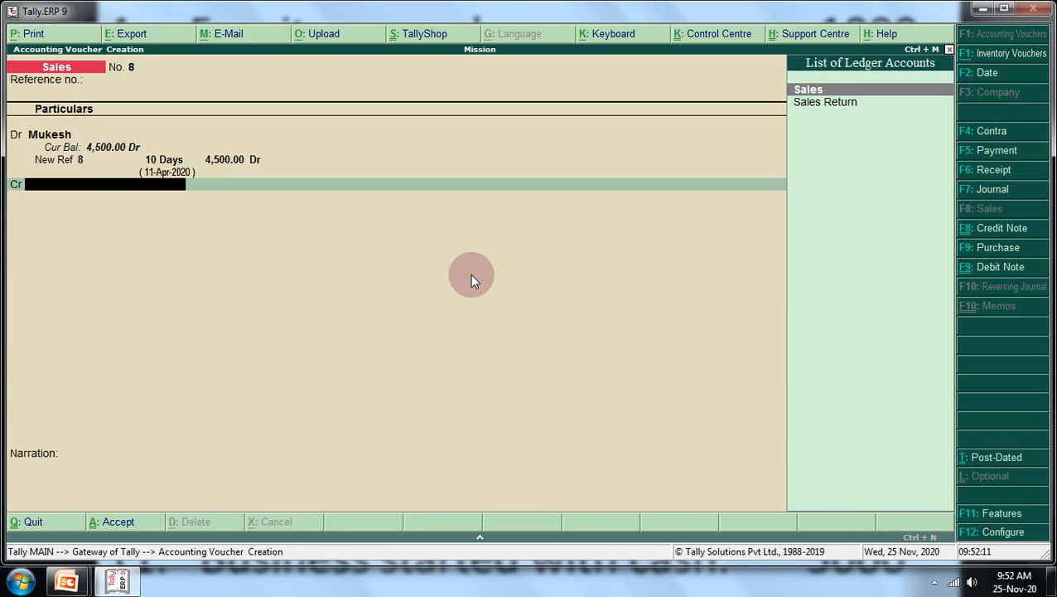
Credit the Sales ledger with 4500 and allocate 2000 of it to Branch A under Head Office
key("Return")
key("Return")
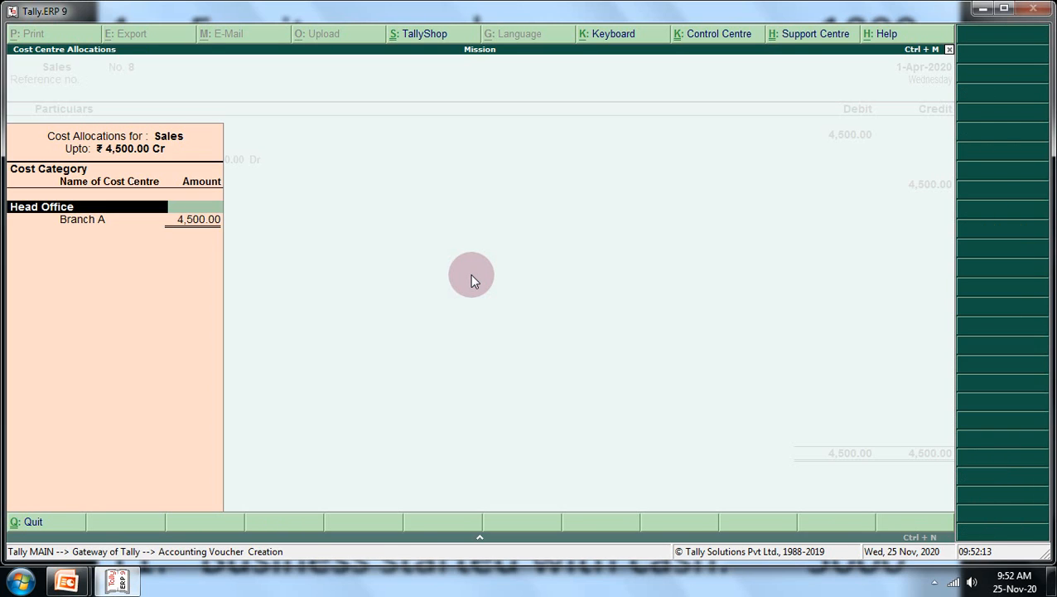
key("Return")
key("Return")
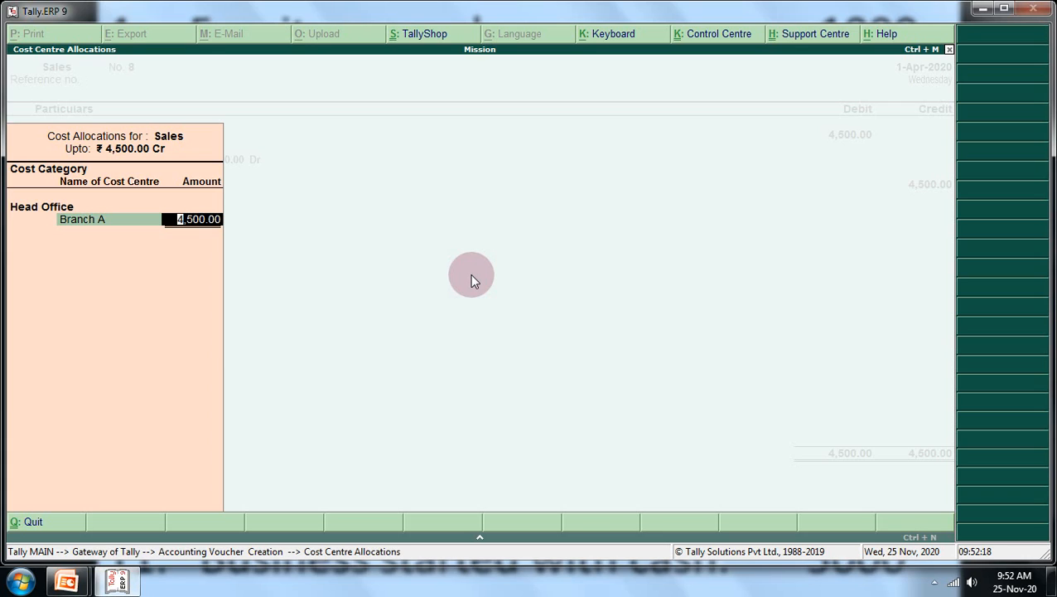
type("2,00")
type("0")
key("Return")
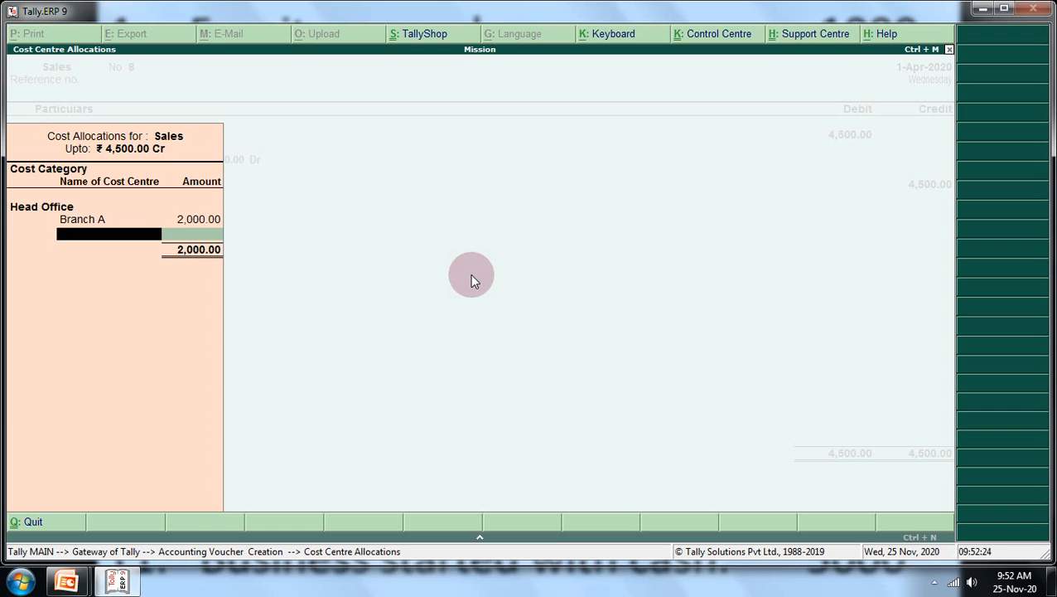
Allocate the remaining 2500 of Sales to Branch B and save the sales voucher with an empty narration
type("B")
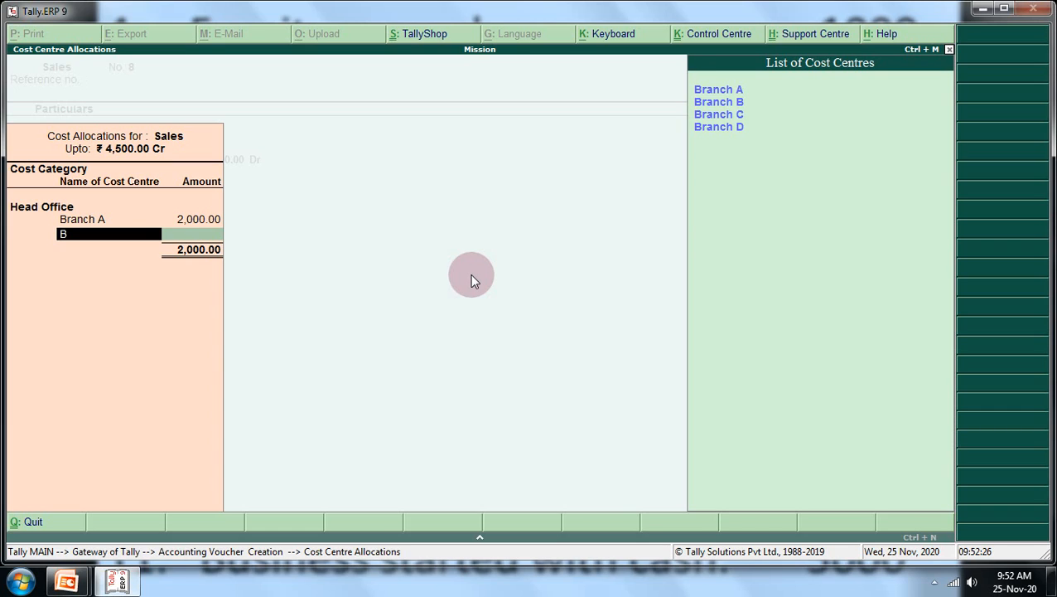
key("Down")
key("Return")
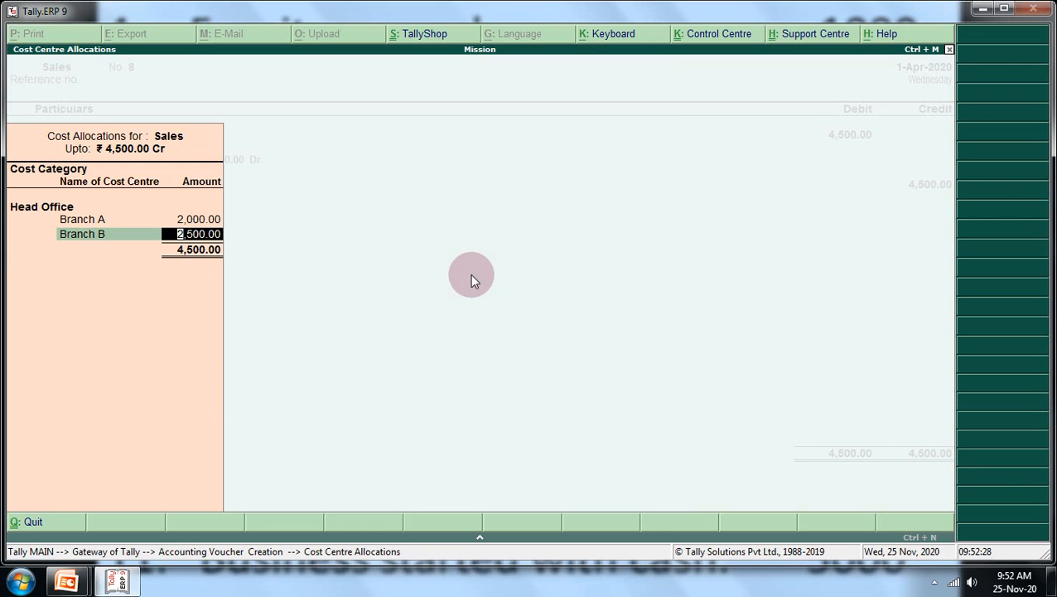
key("Return")
key("Return")
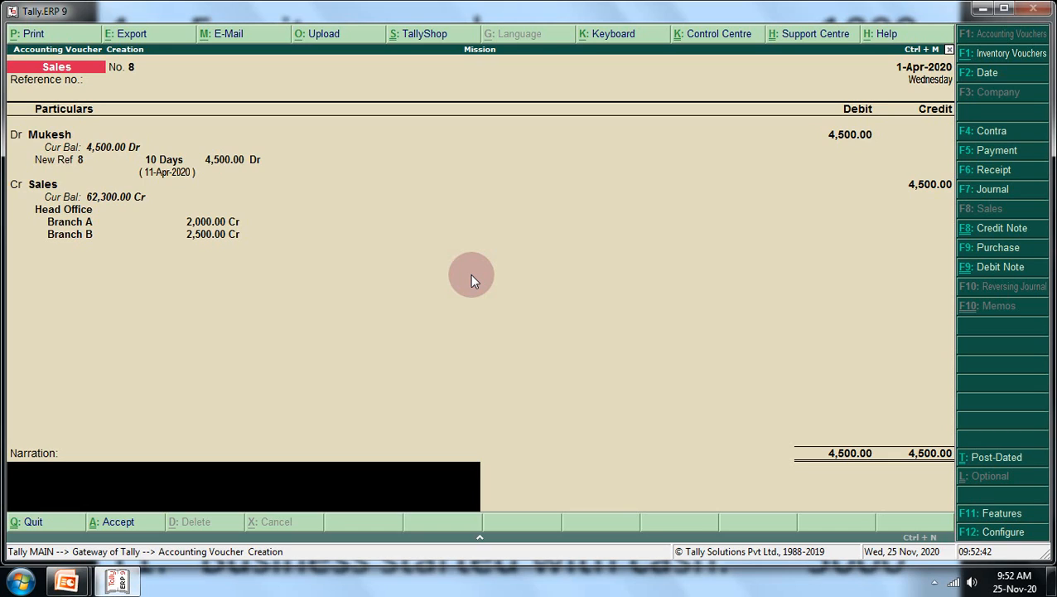
key("Return")
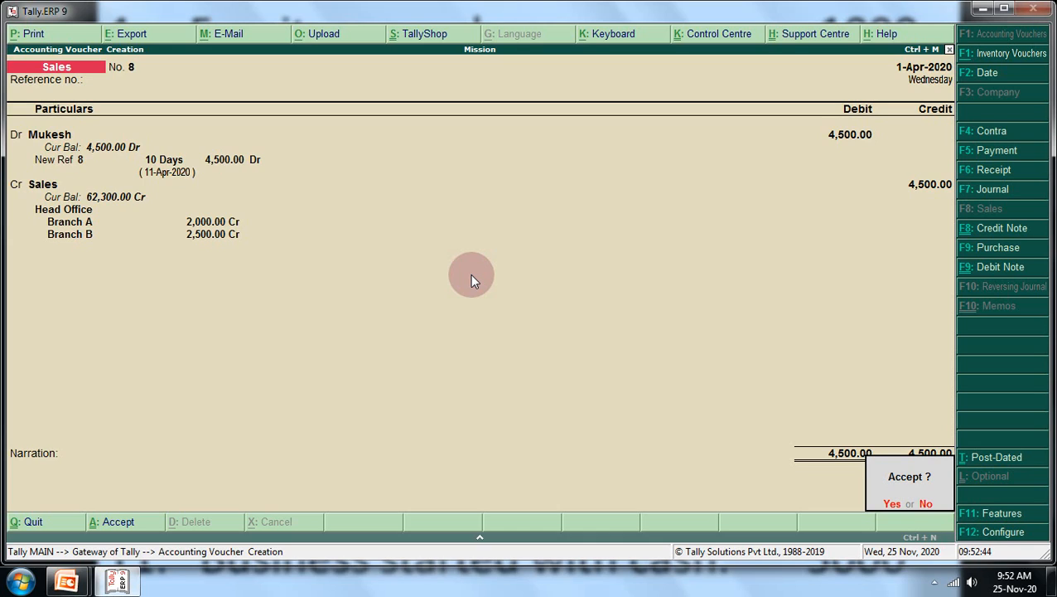
key("y")
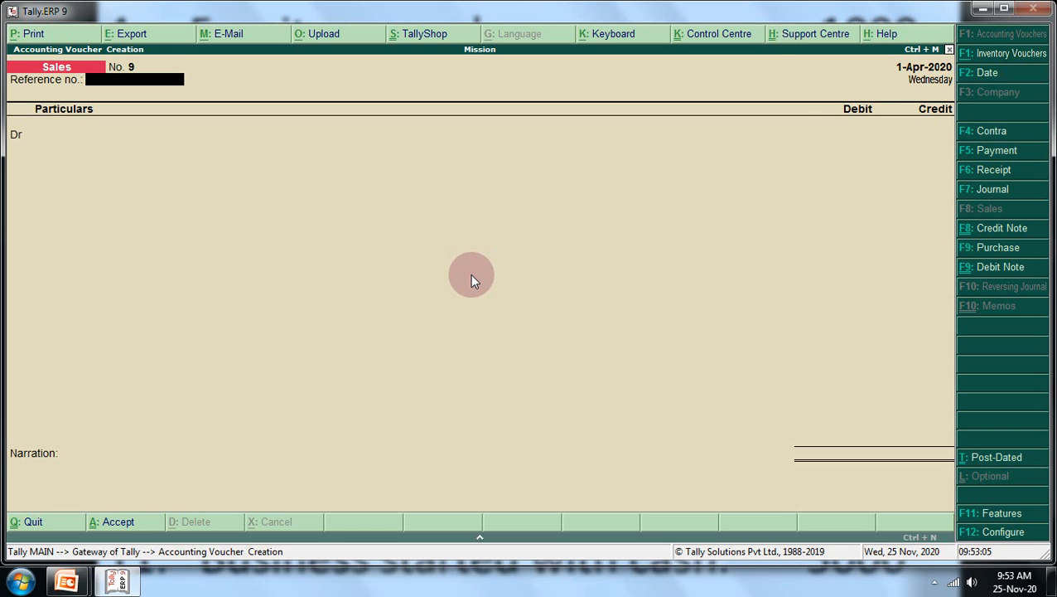
Start a Payment voucher that debits Salary with 1500, choosing Head Office as the cost category
key("F5")
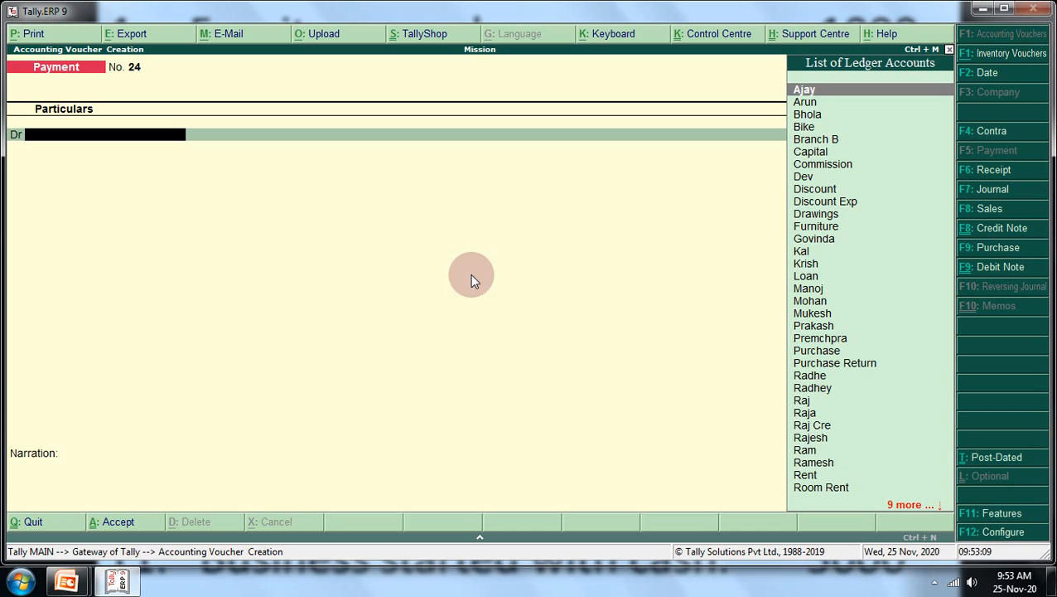
type("S")
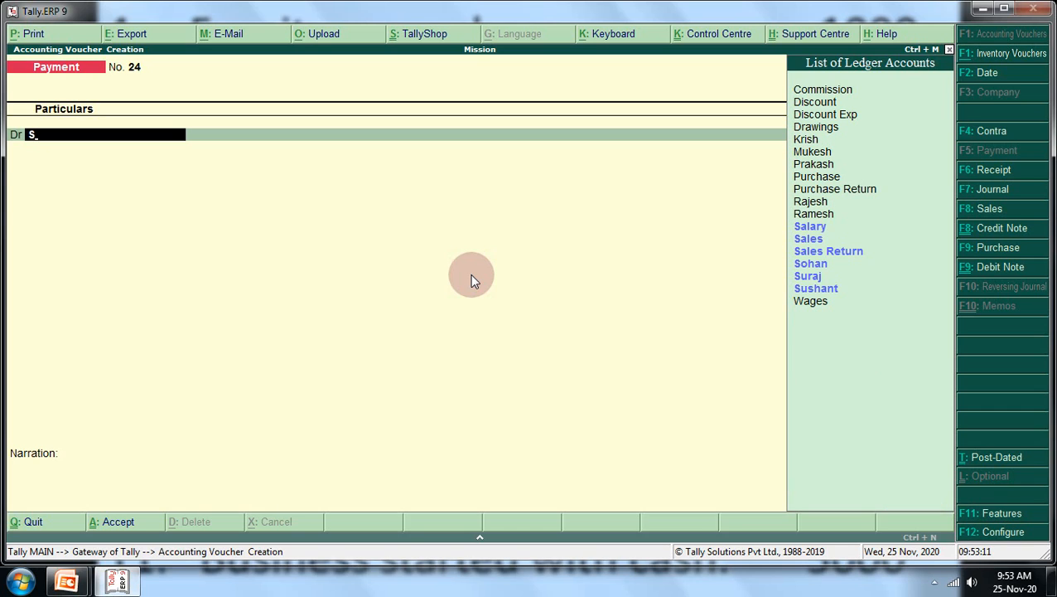
type("al")
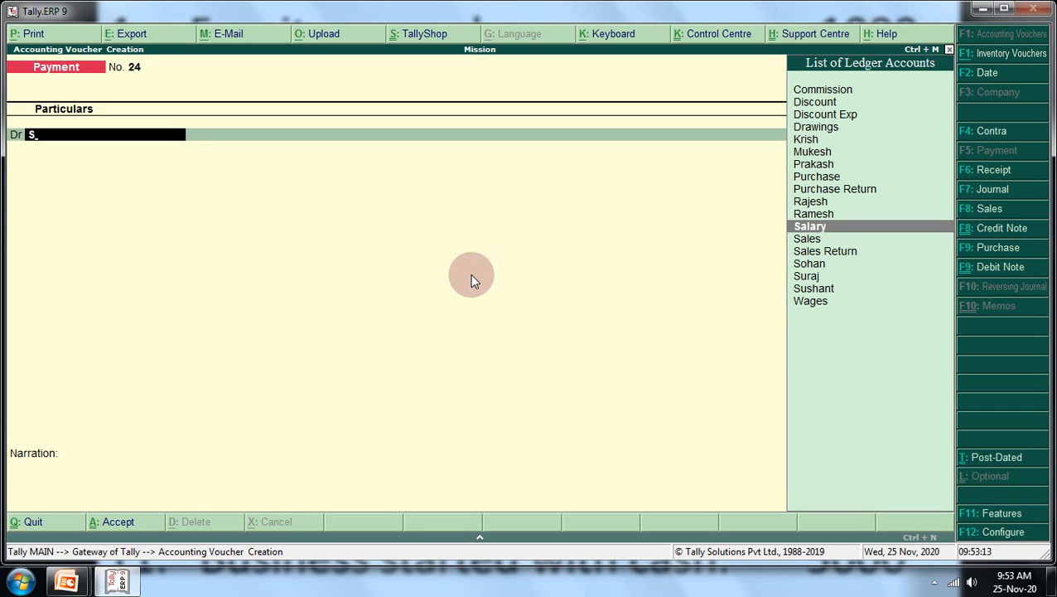
key("Return")
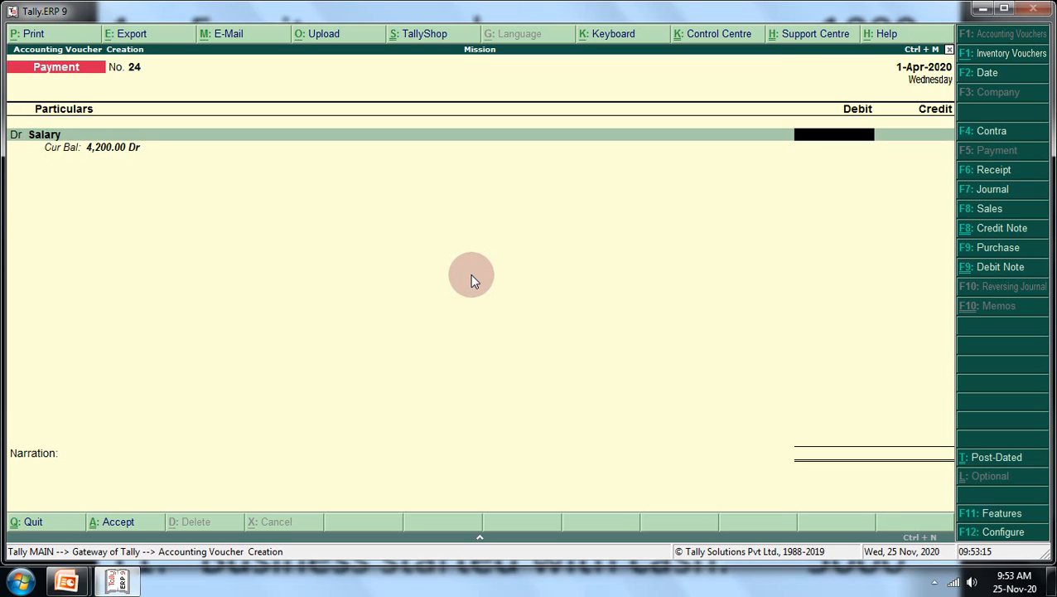
type("1500")
key("Return")
key("Return")
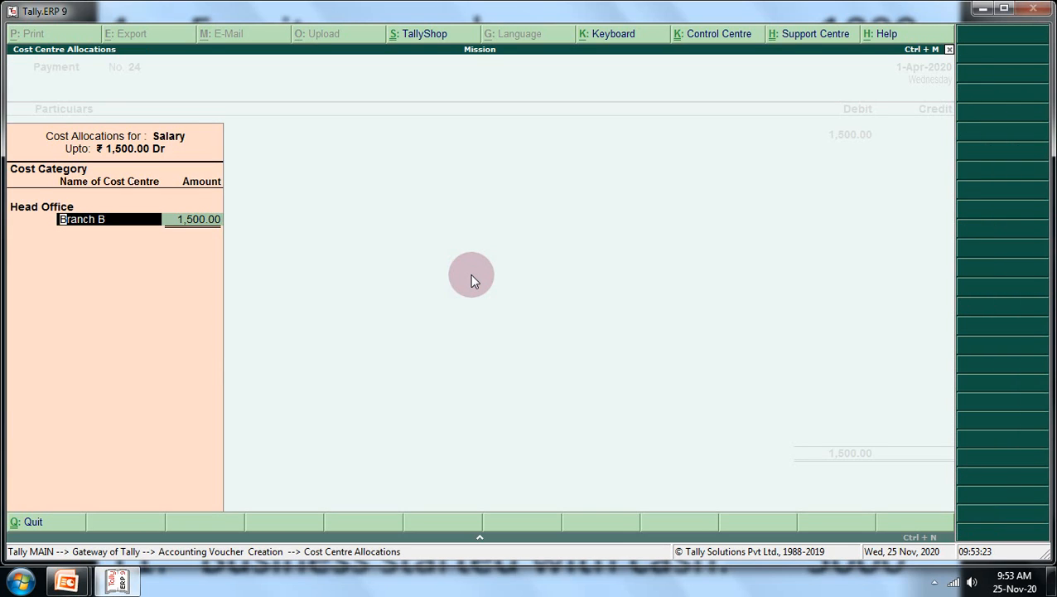
Create a new cost centre named Branch E in the Head Office category, under Primary, for the Salary allocation
type("B")
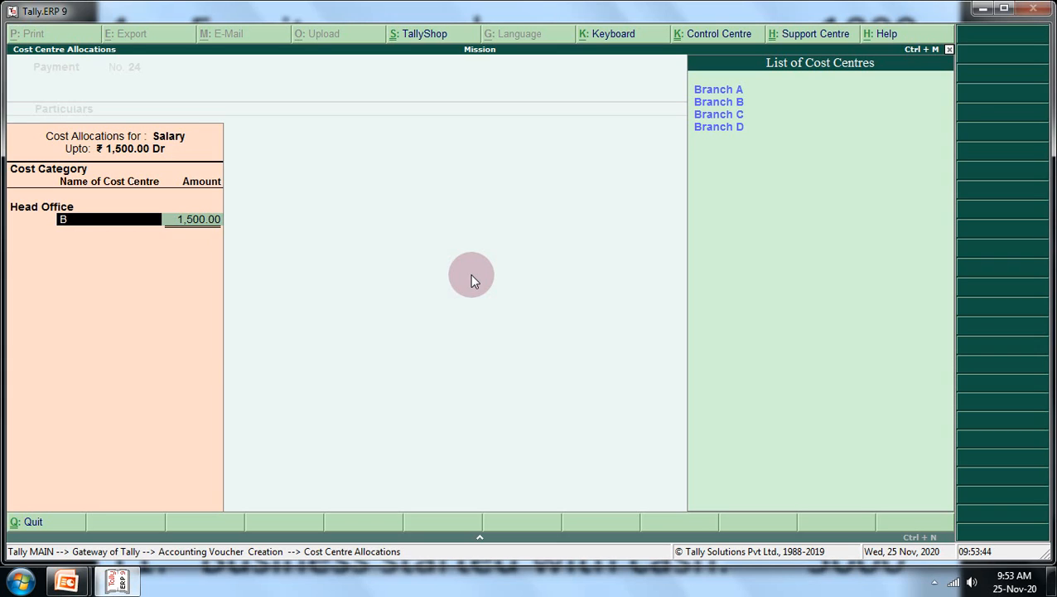
key("alt+c")
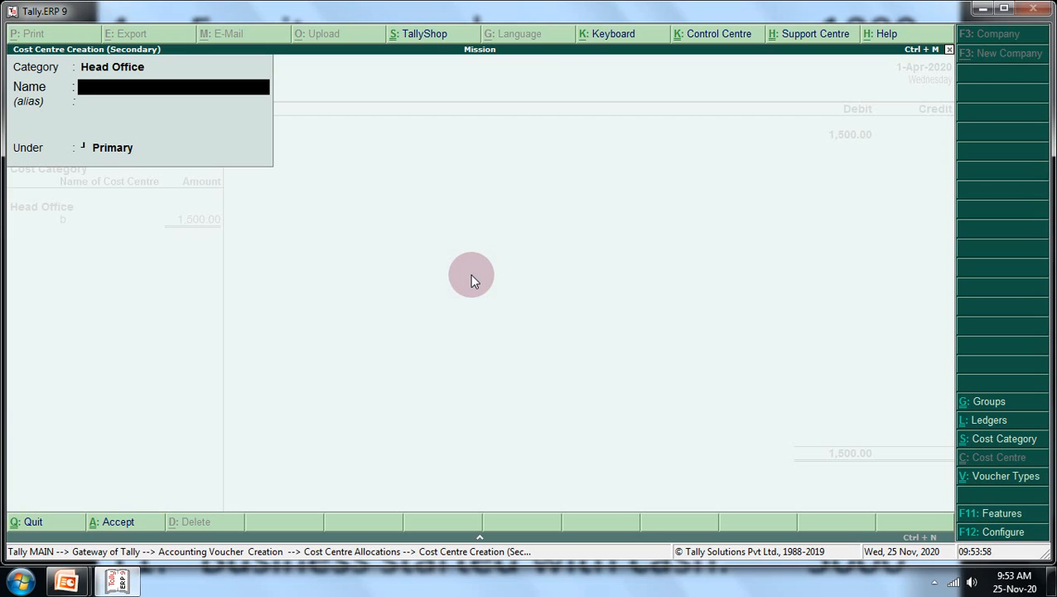
type("Branch e")
key("Return")
key("Return")
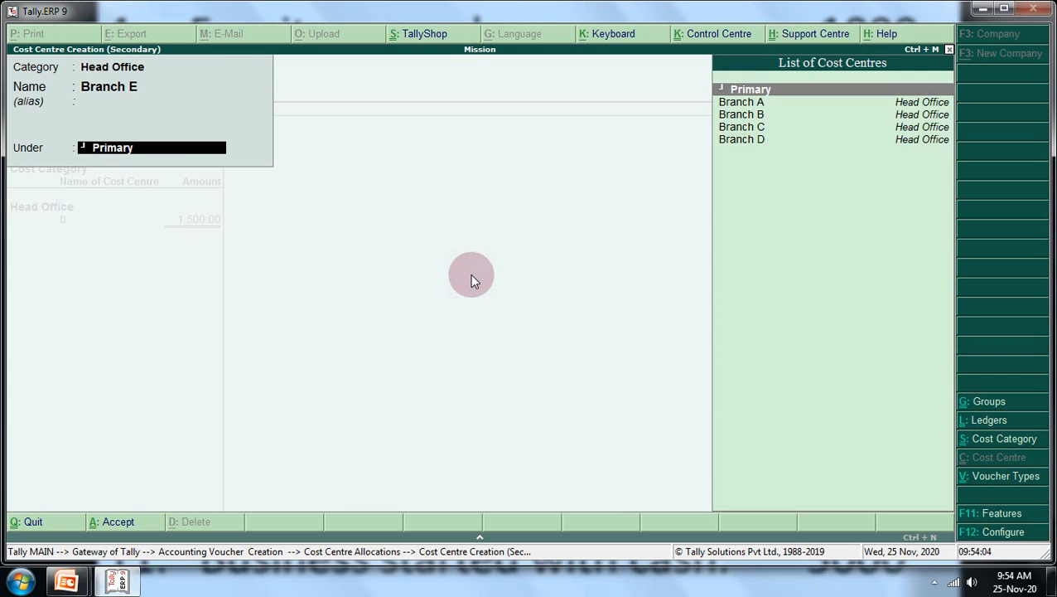
key("Return")
key("Return")
key("Return")
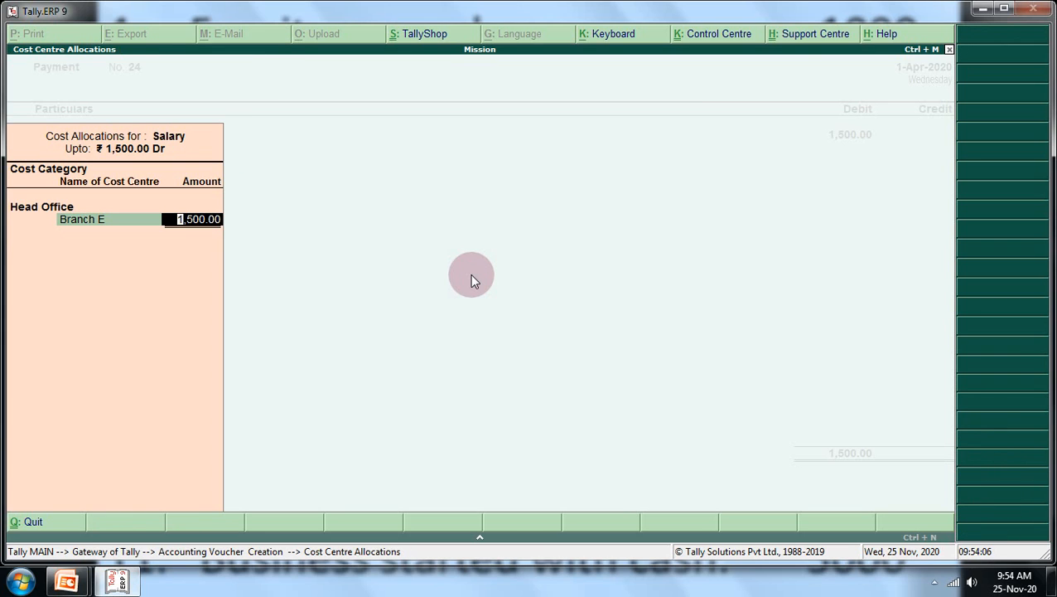
Allocate the full 1500 of Salary to Branch E, credit Cash and save the payment voucher with an empty narration
key("Return")
key("Return")
key("Return")
key("Return")
key("Return")
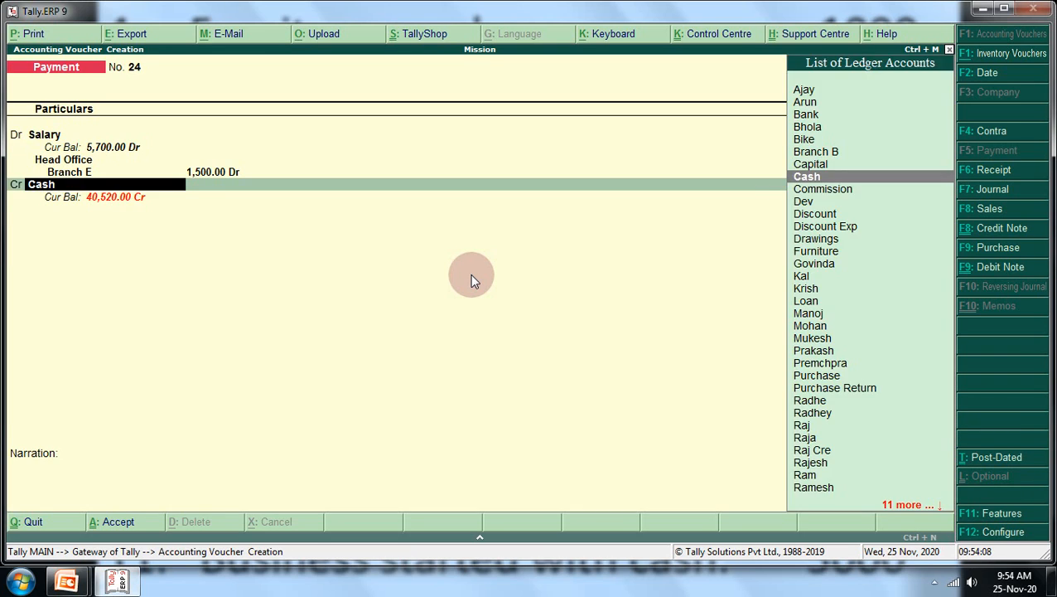
key("Return")
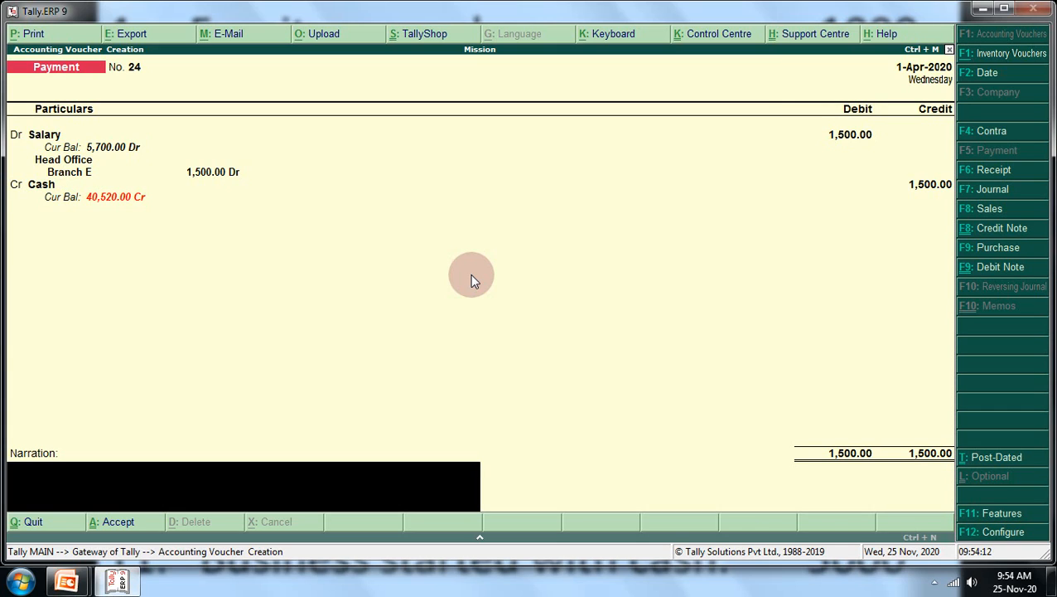
key("Return")
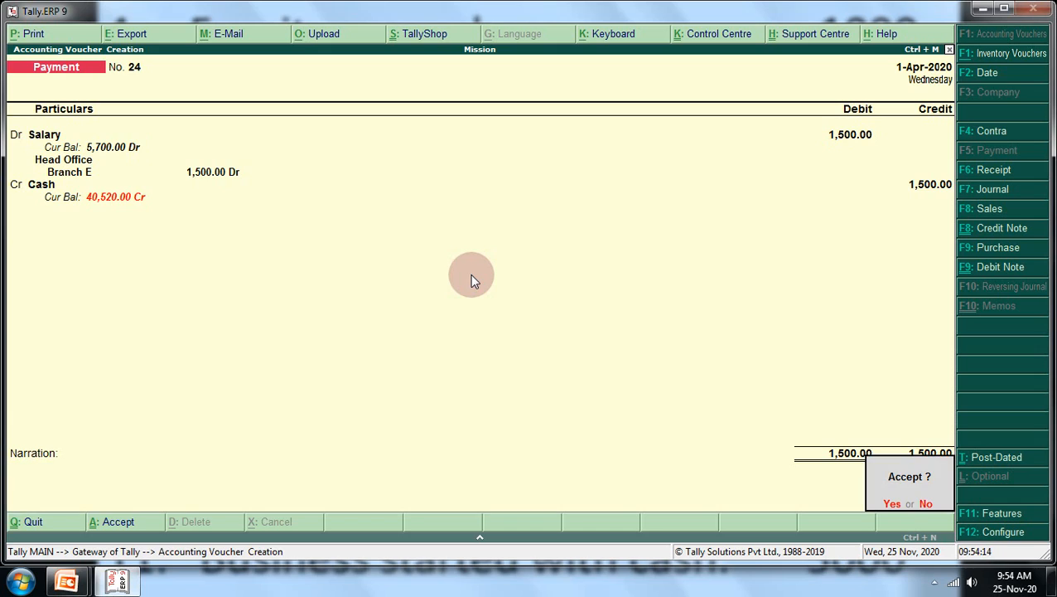
key("Return")
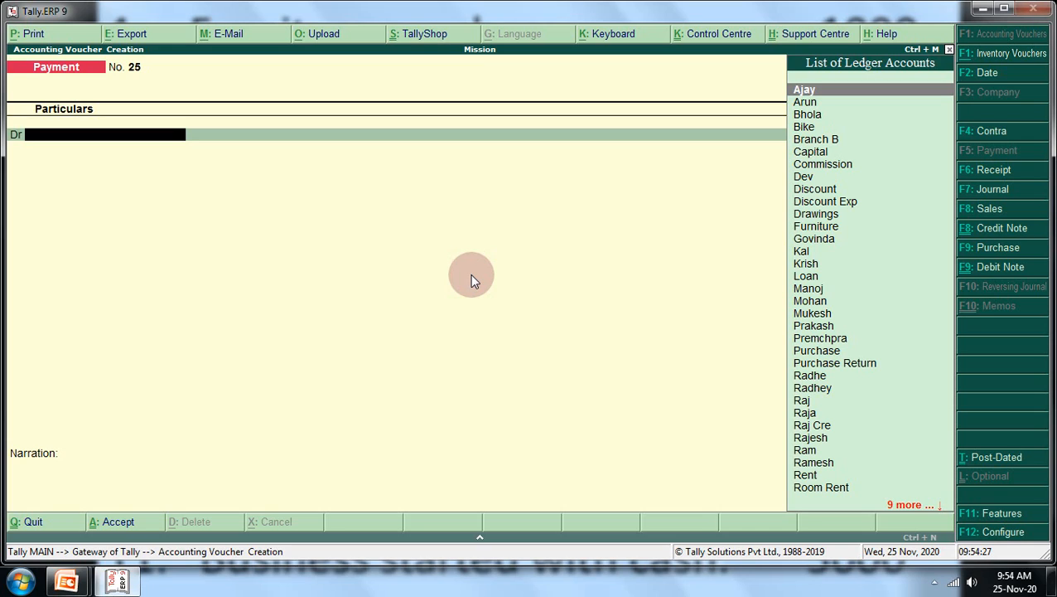
Debit Wages with 2000 in the new payment voucher, using On Account as the bill reference type
type("W")
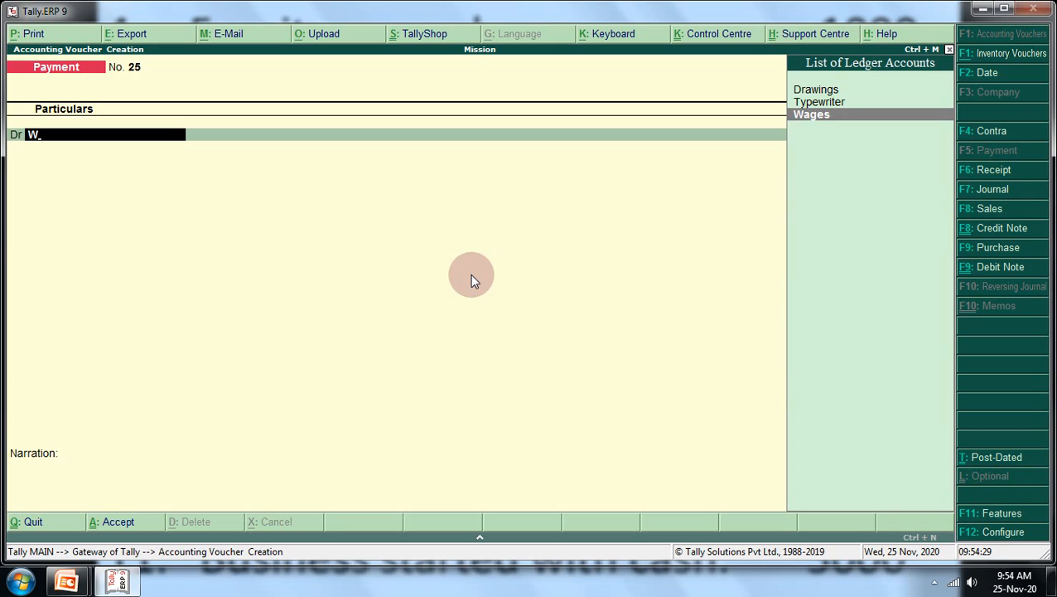
key("Return")
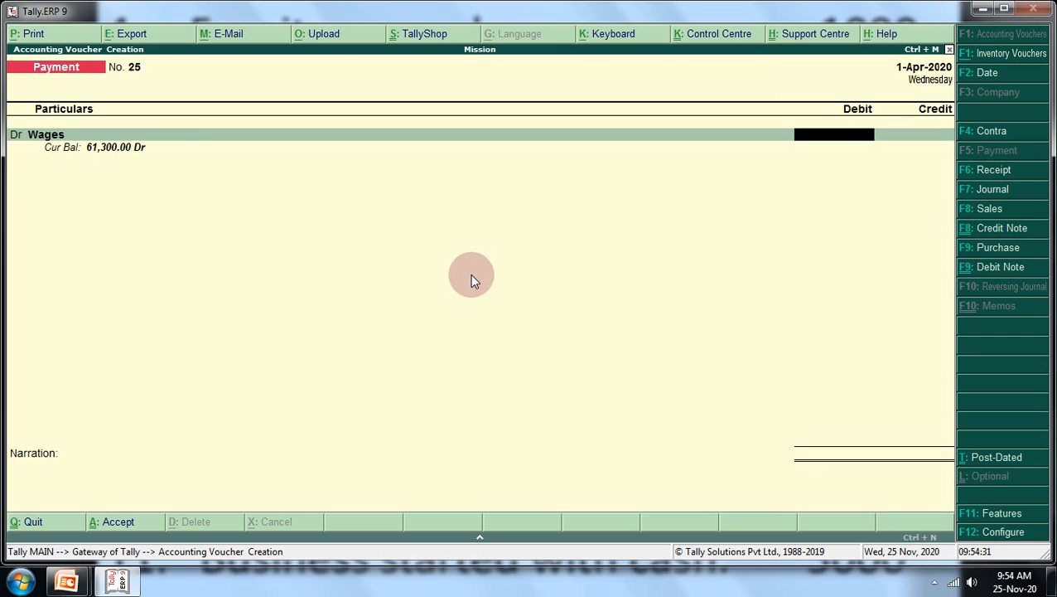
type("2000")
key("Return")
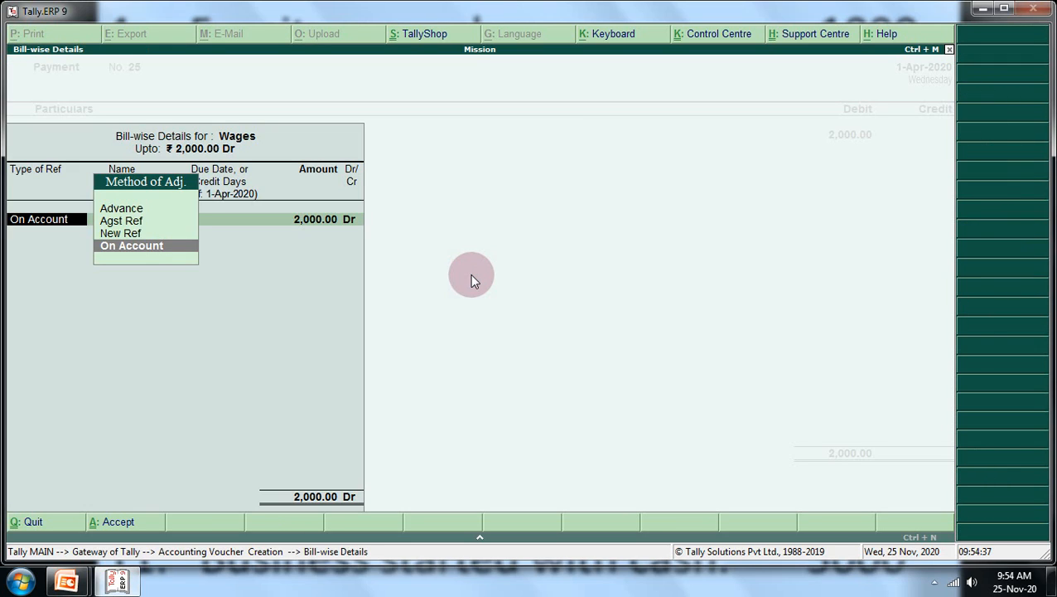
key("Return")
key("Return")
key("Return")
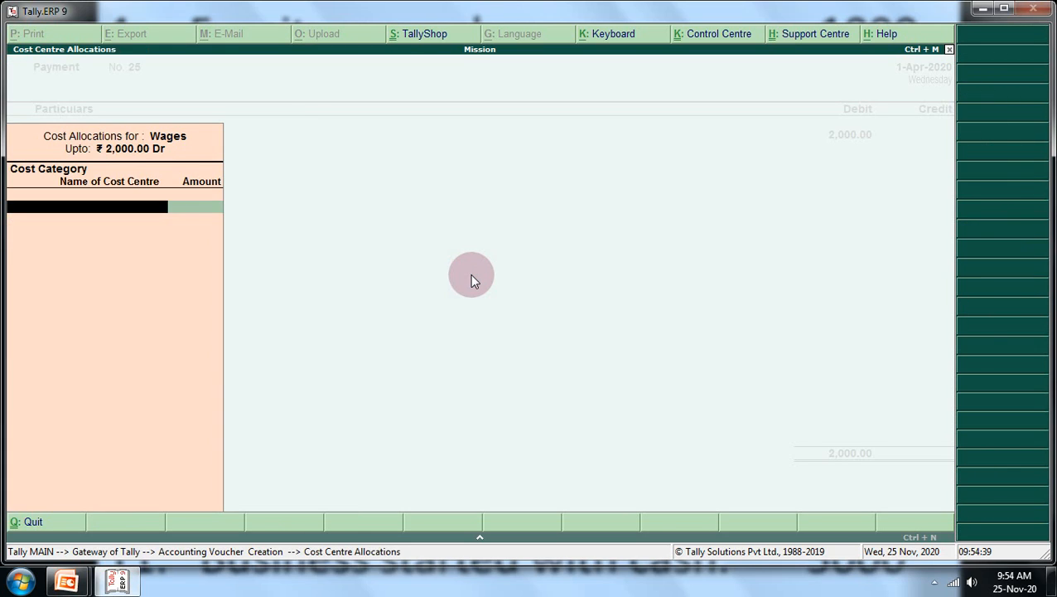
Allocate the full 2000 of Wages to Branch E under the Head Office cost category
type("H")
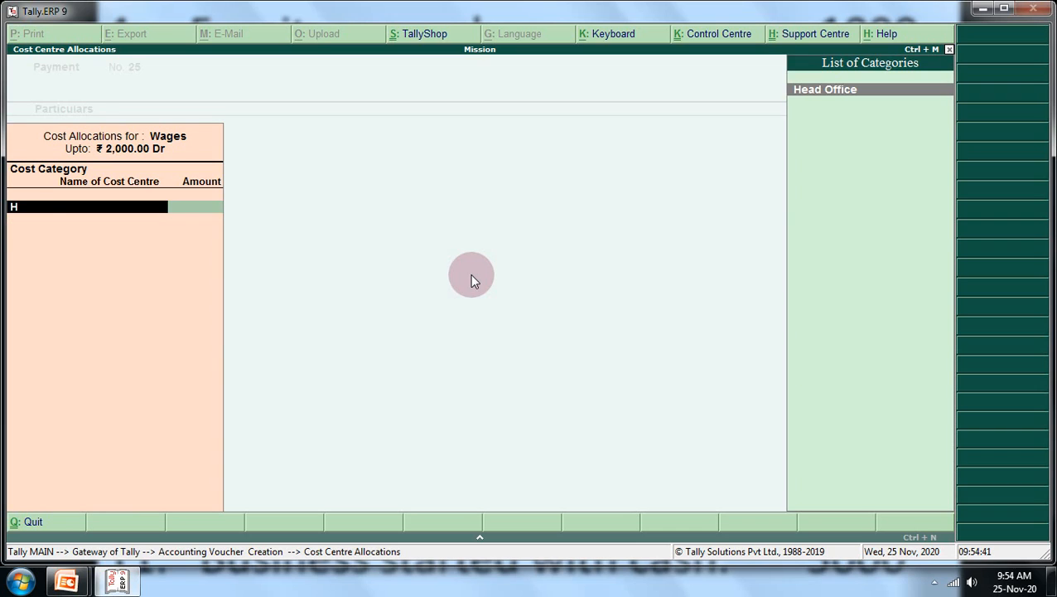
key("Return")
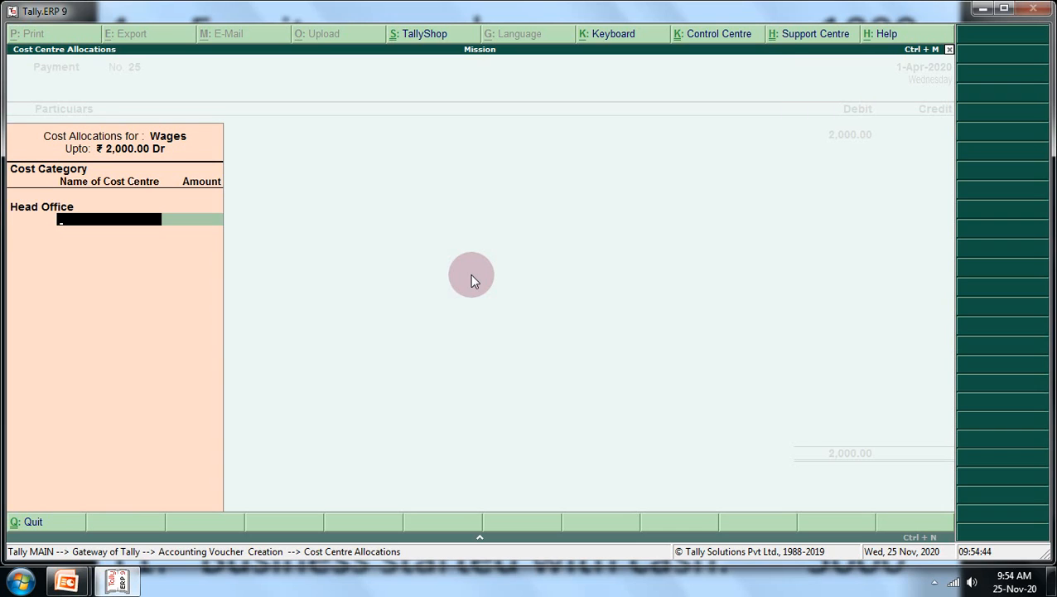
type("B")
key("Down")
key("Down")
key("Down")
key("Down")
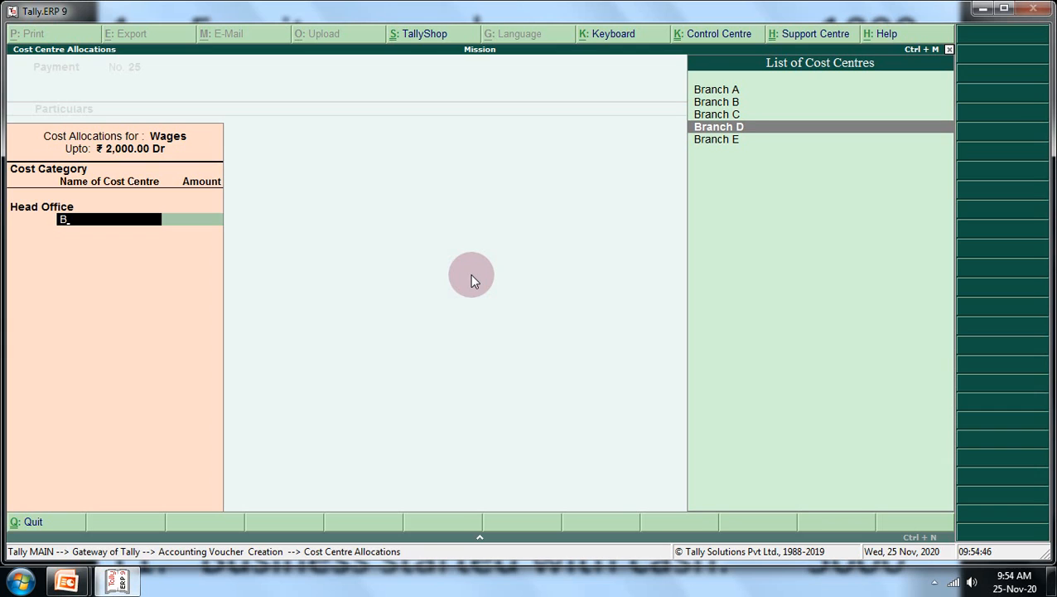
key("Return")
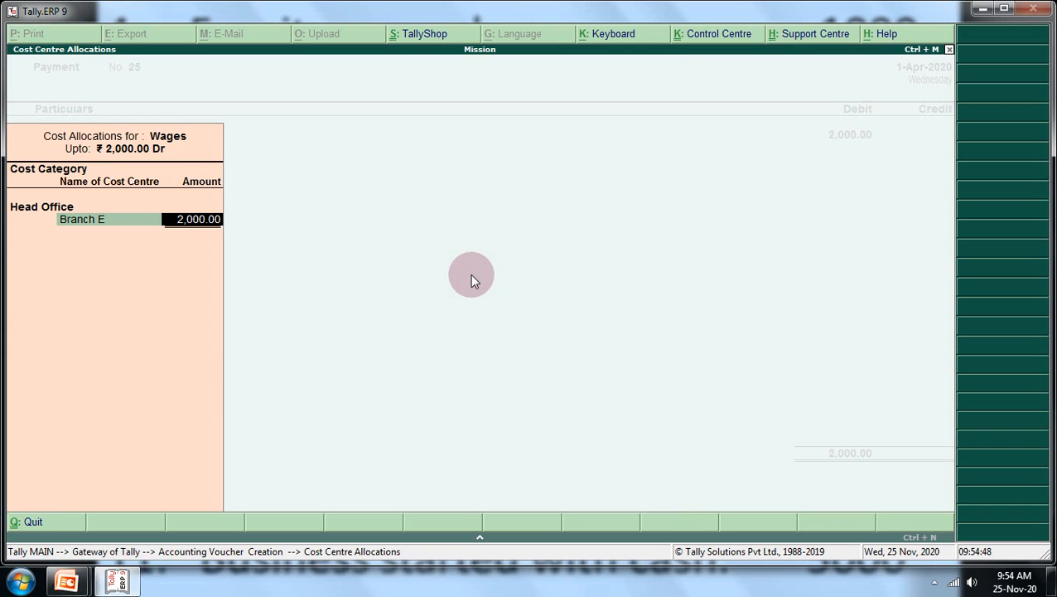
key("Return")
key("Return")
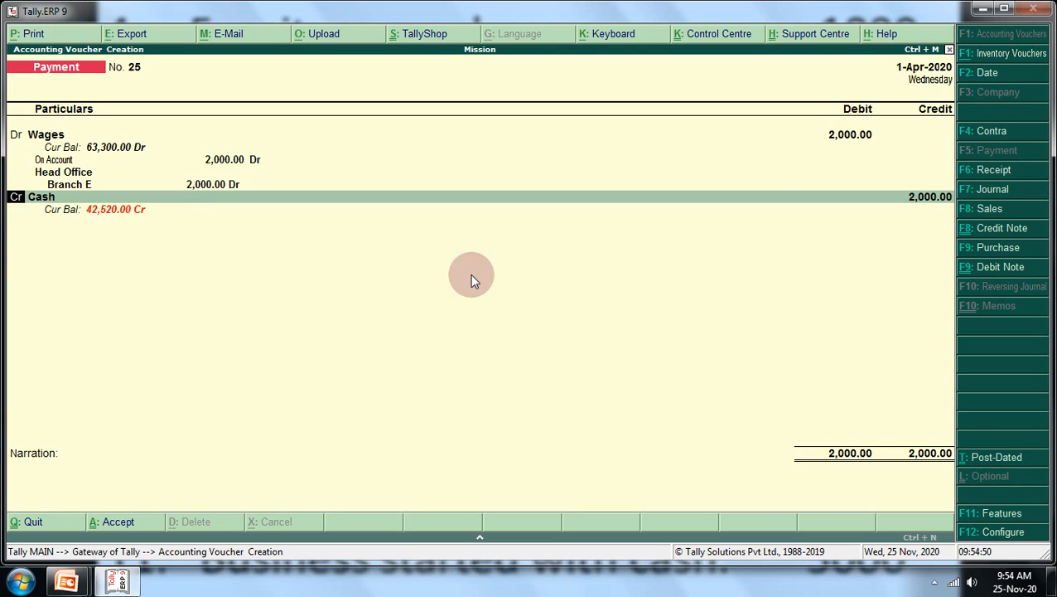
Credit Cash with 2000 and save the Wages payment voucher with an empty narration
key("Return")
key("Return")
key("Return")
key("Return")
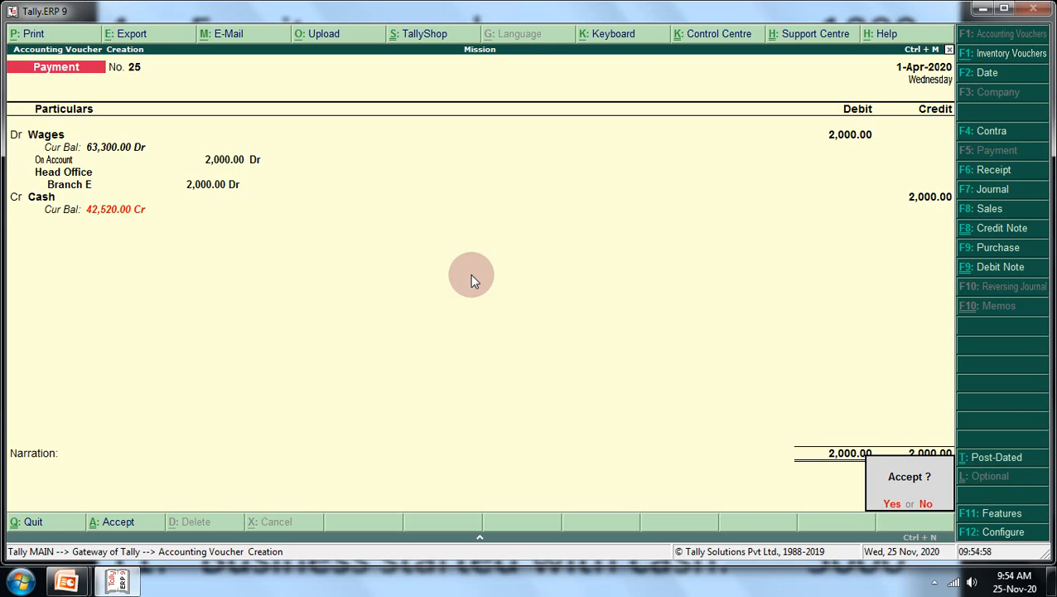
key("y")
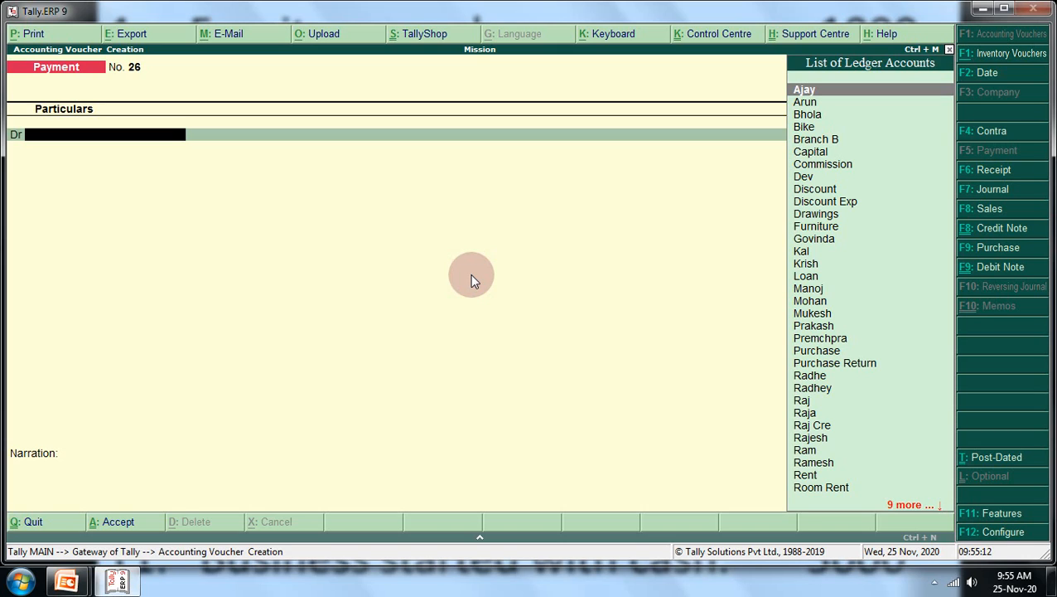
Choose Rent as the debit ledger of the next payment voucher
type("R")
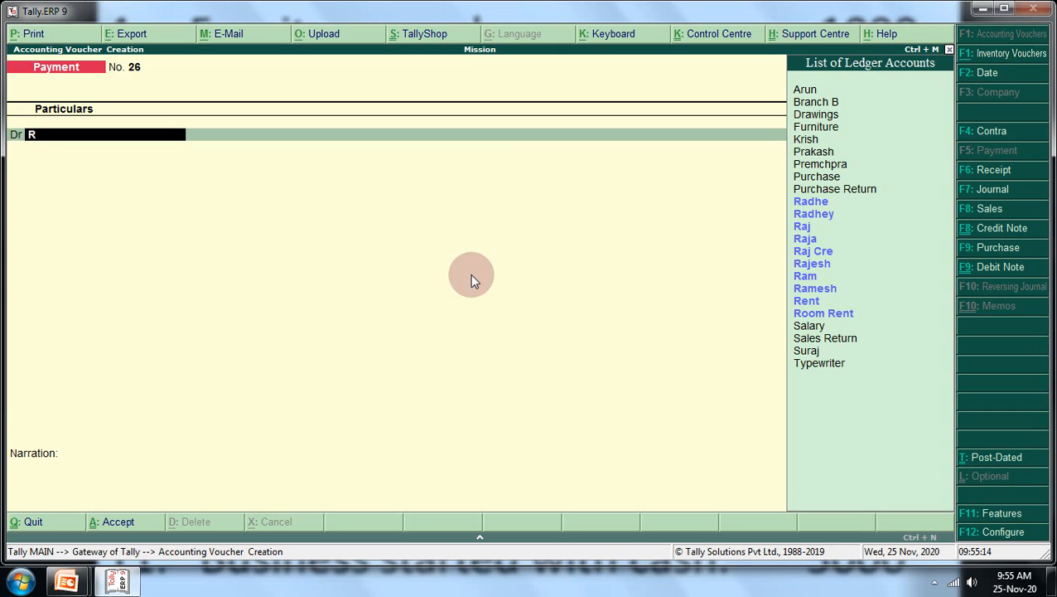
key("Down")
key("Down")
key("Down")
key("Down")
key("Down")
key("Down")
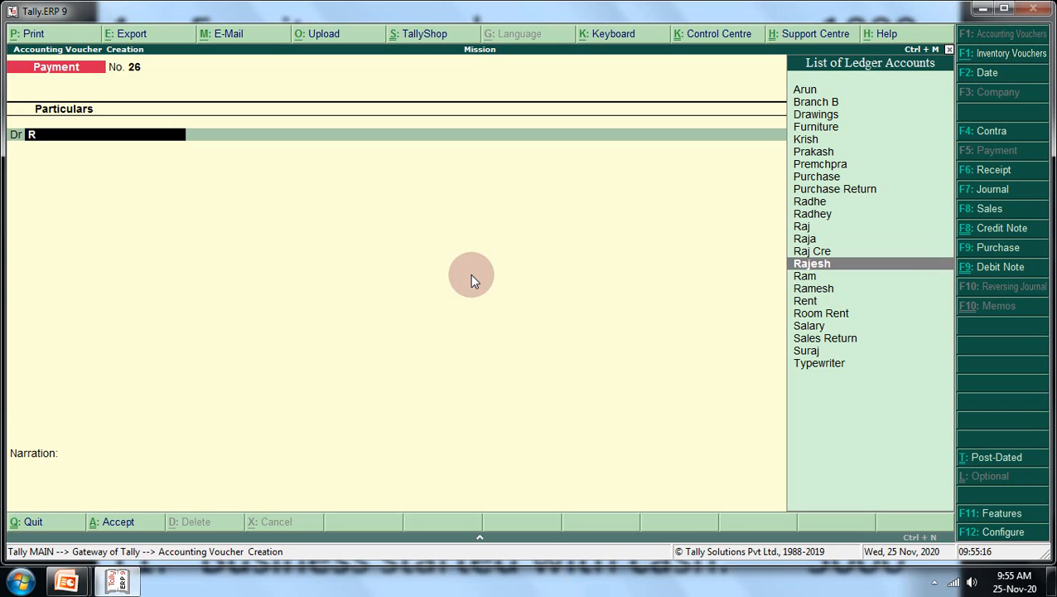
key("Down")
key("Down")
key("Return")
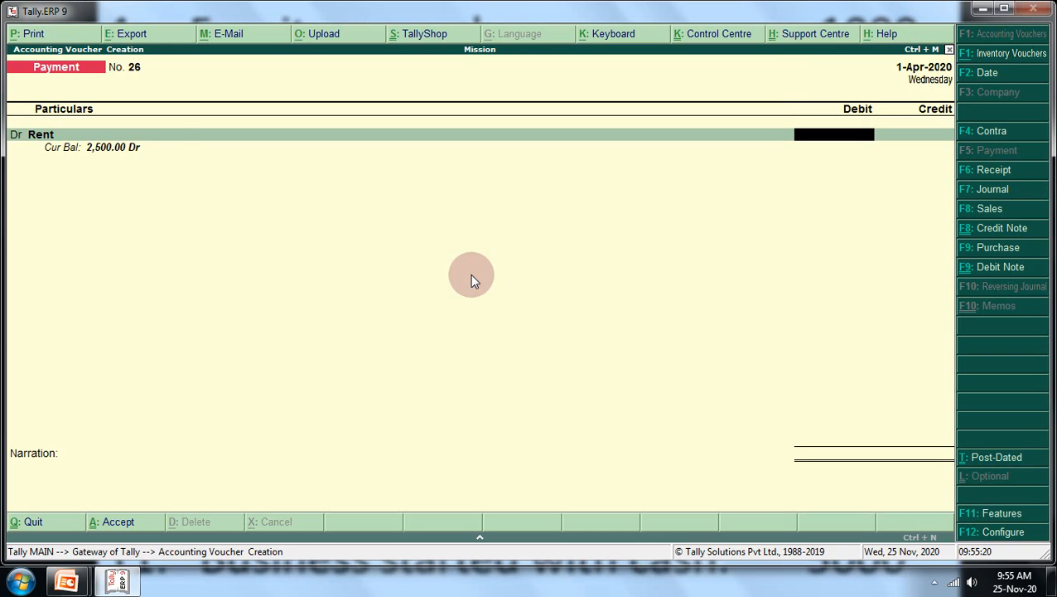
Open the Rent ledger for alteration from the voucher, check its cost centre setting and return to the debit amount
key("BackSpace")
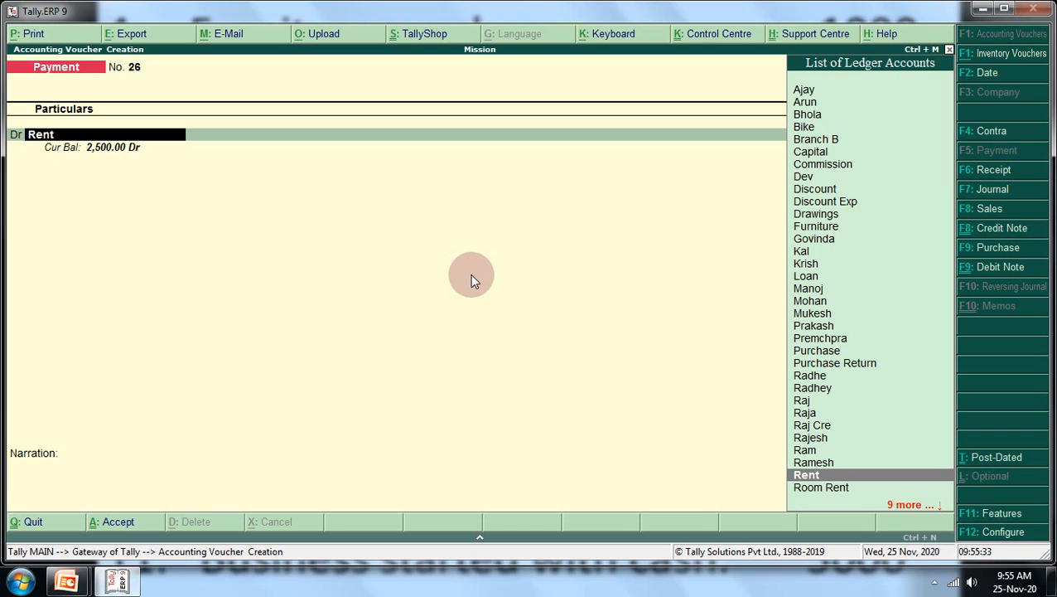
key("ctrl+Return")
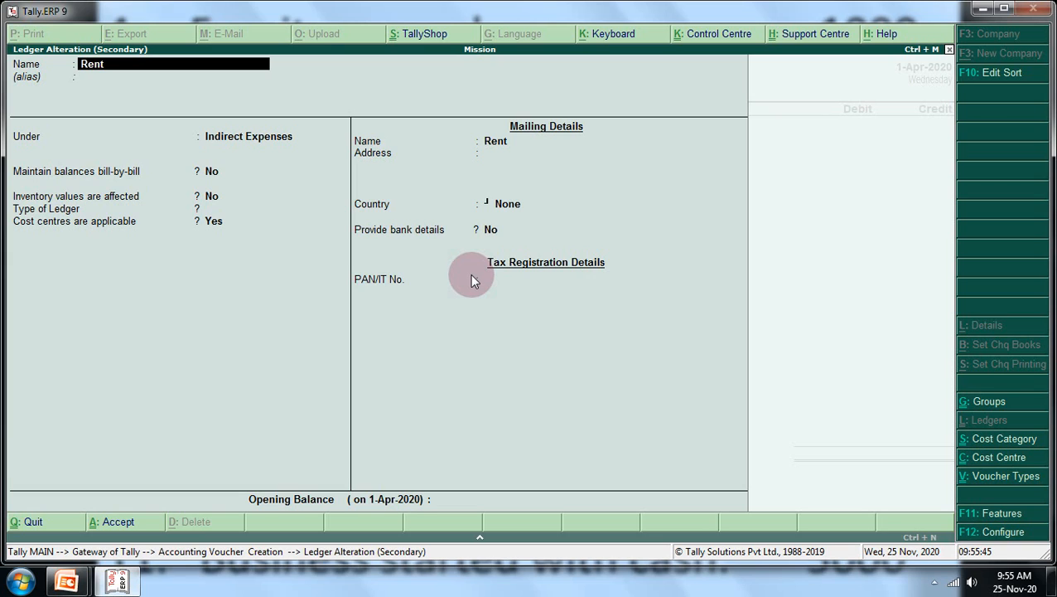
key("Return")
key("Return")
key("Return")
key("Return")
key("Return")
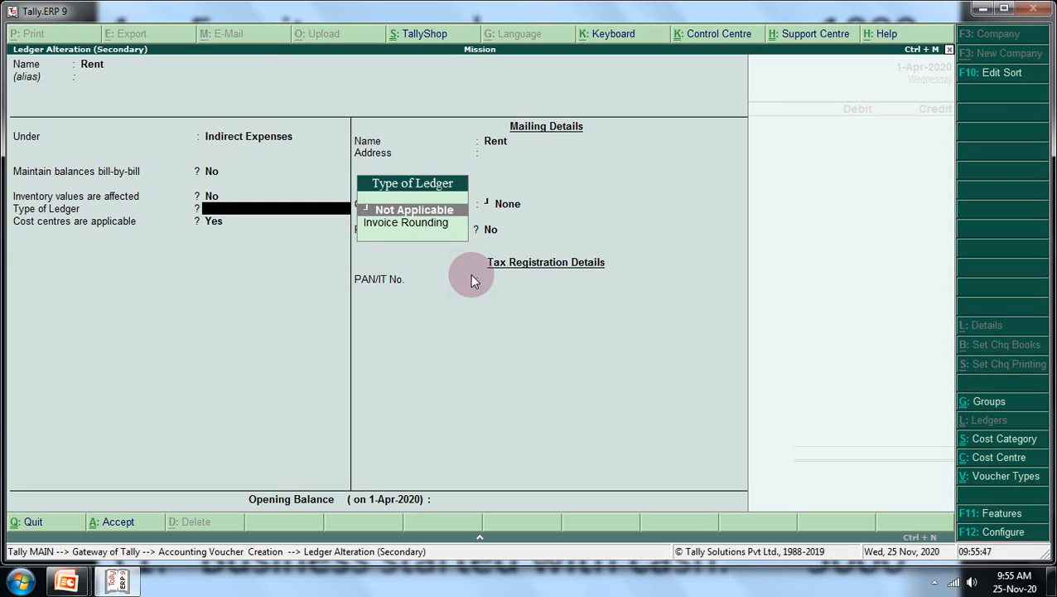
key("Return")
key("Return")
key("Return")
key("Return")
key("Return")
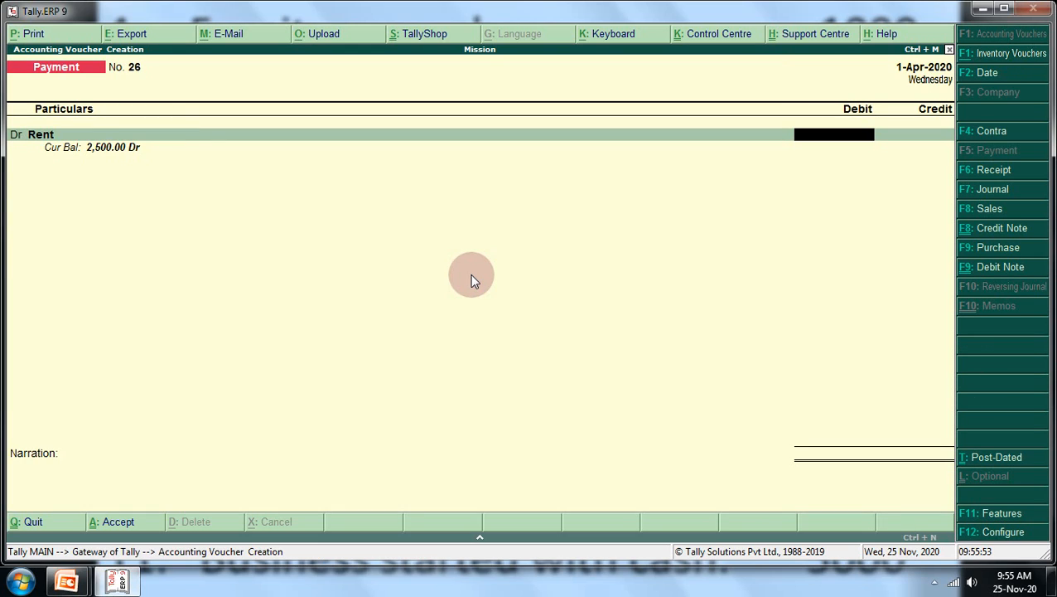
Debit Rent with 1000 and allocate the full amount to Branch E under the Head Office category
type("1000")
key("Return")
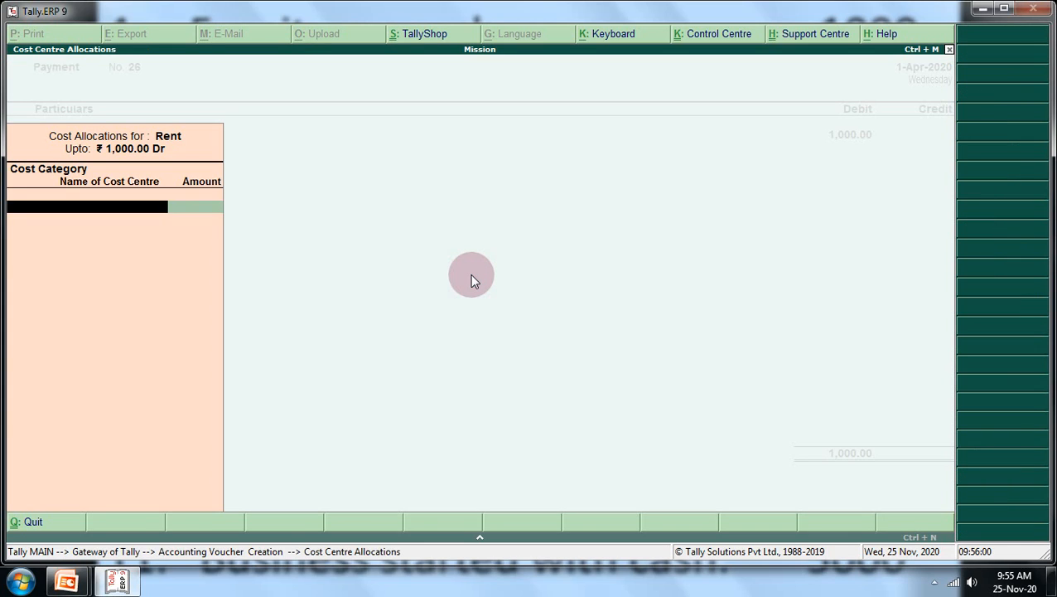
key("Return")
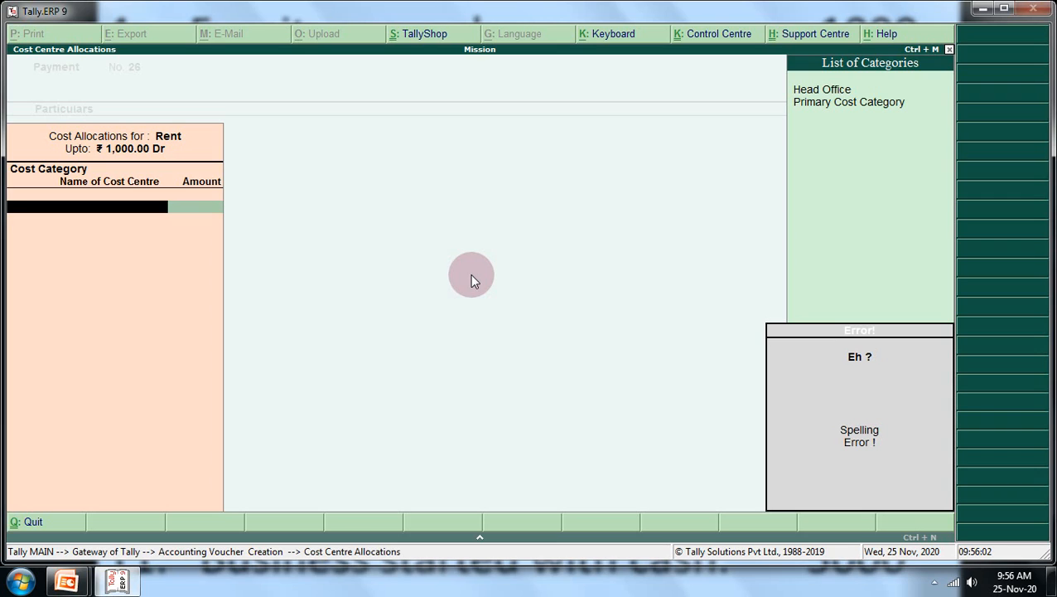
key("Return")
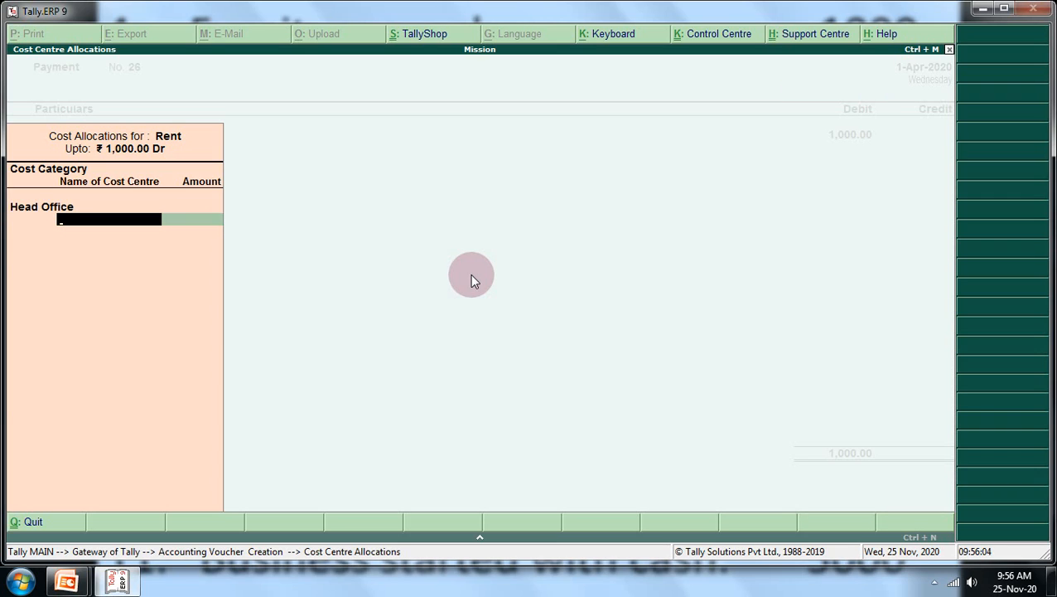
type("B")
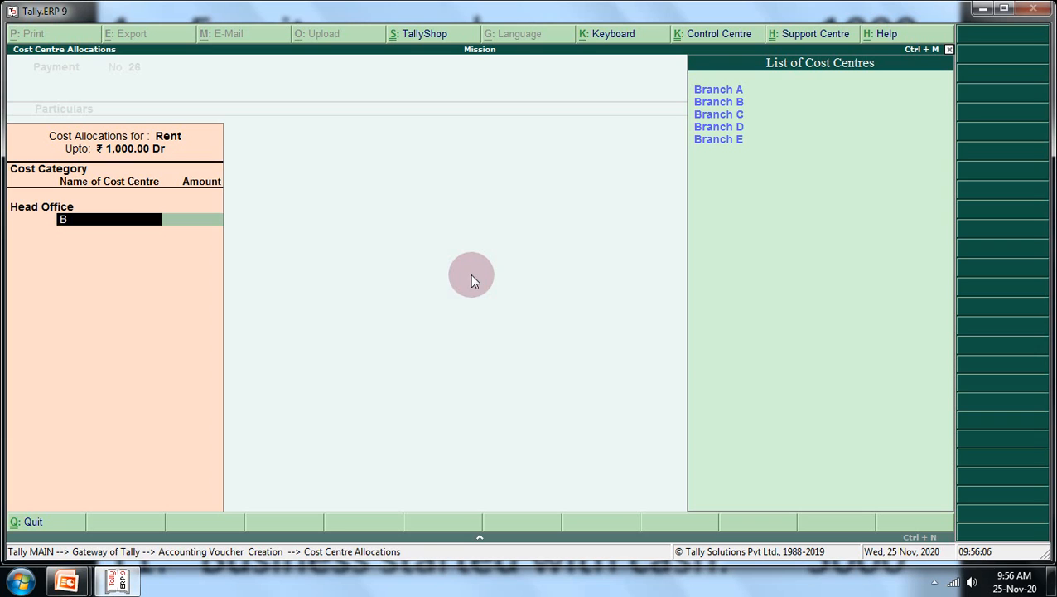
key("Down")
key("Down")
key("Down")
key("Down")
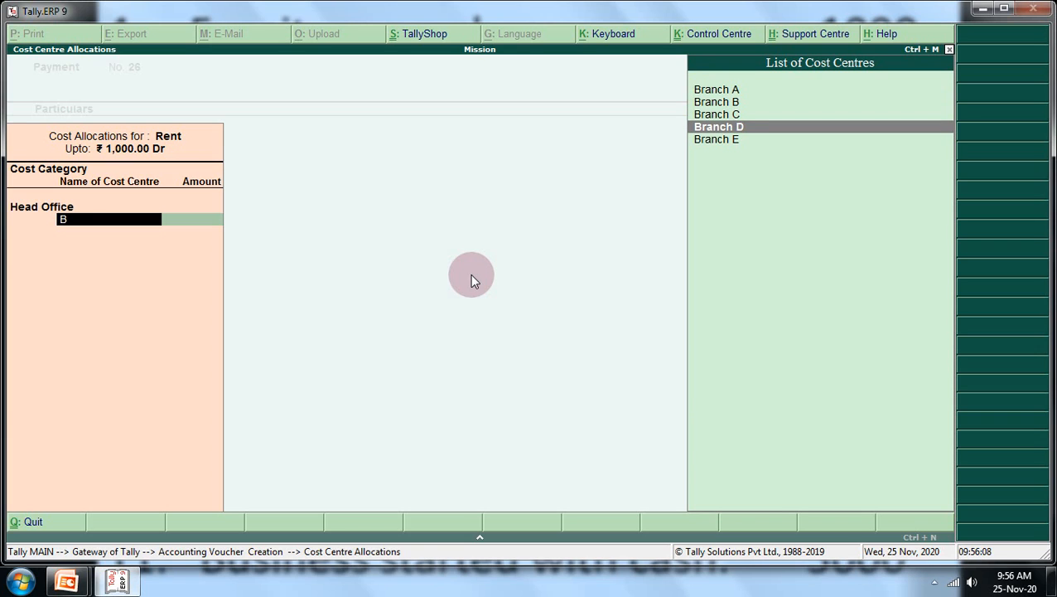
key("Return")
key("Return")
key("Return")
Credit Cash with 1000 and save the Rent payment voucher with an empty narration
key("Return")
key("Return")
key("Return")
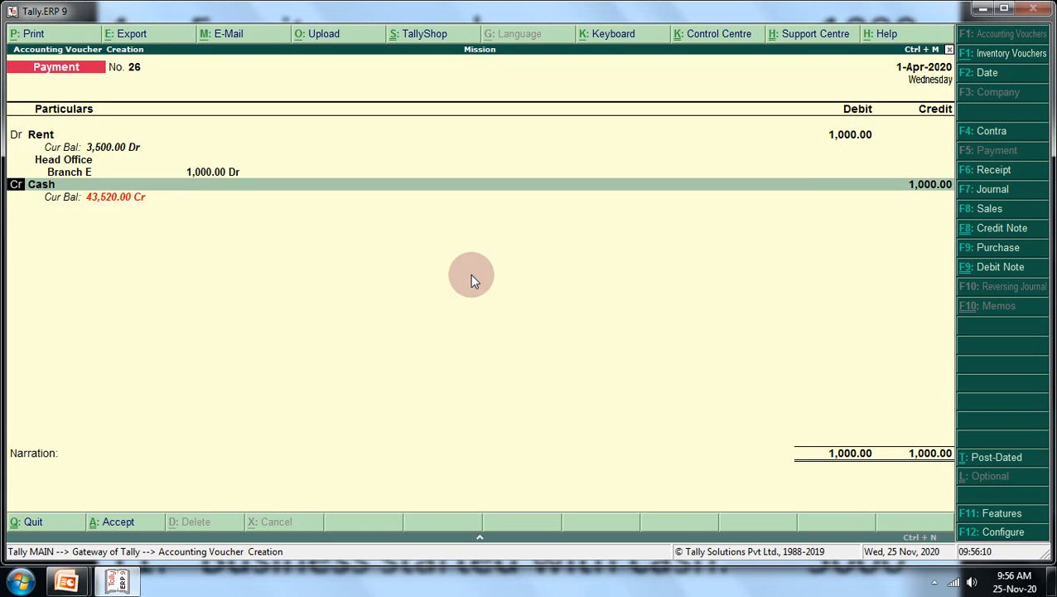
key("Return")
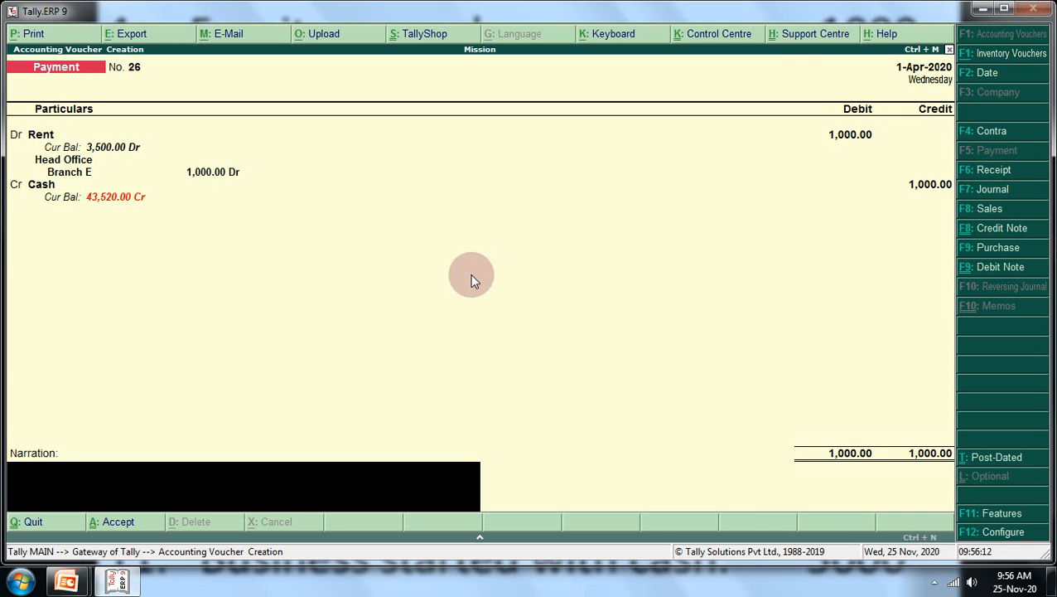
key("Return")
key("Return")
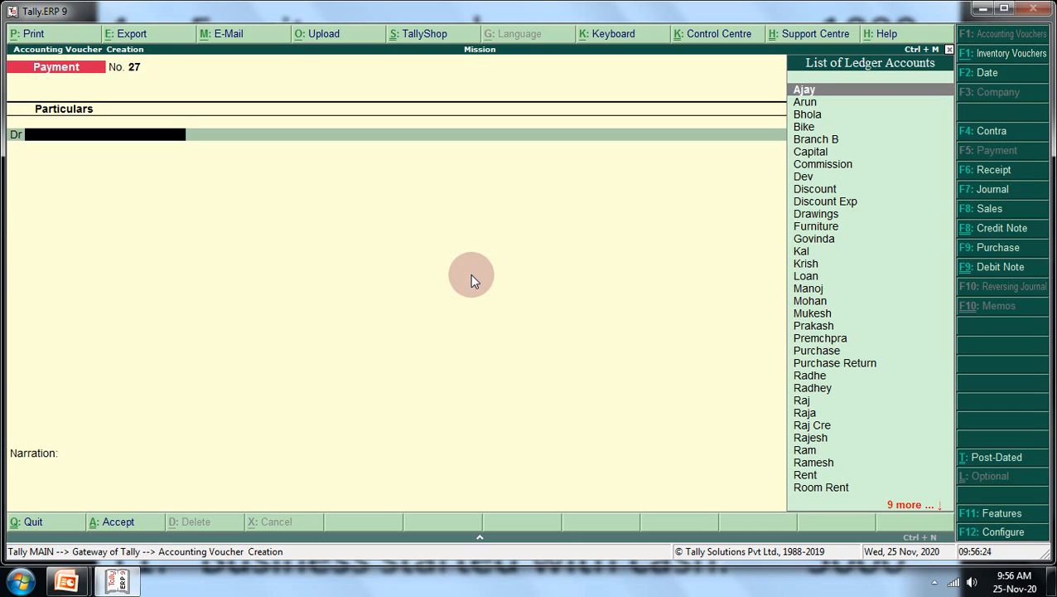
Start a receipt voucher and credit the Capital ledger with 5000
key("F6")
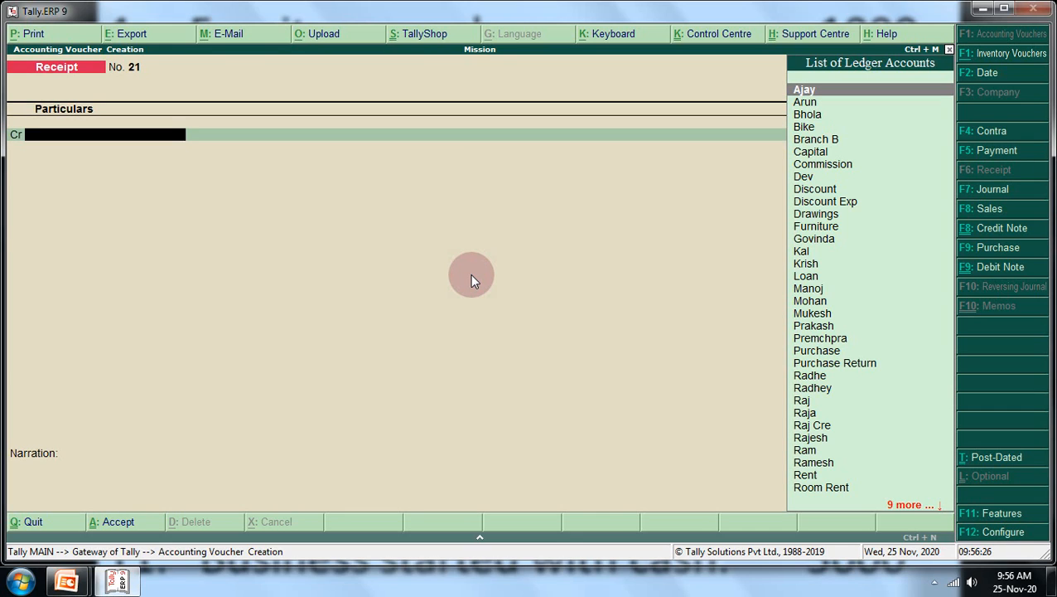
type("C")
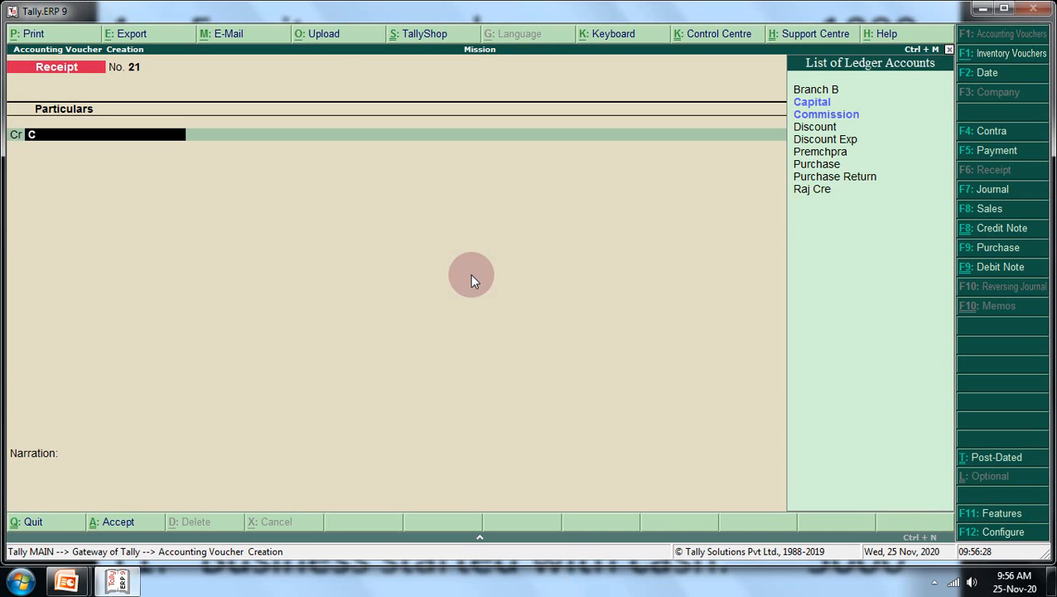
key("Return")
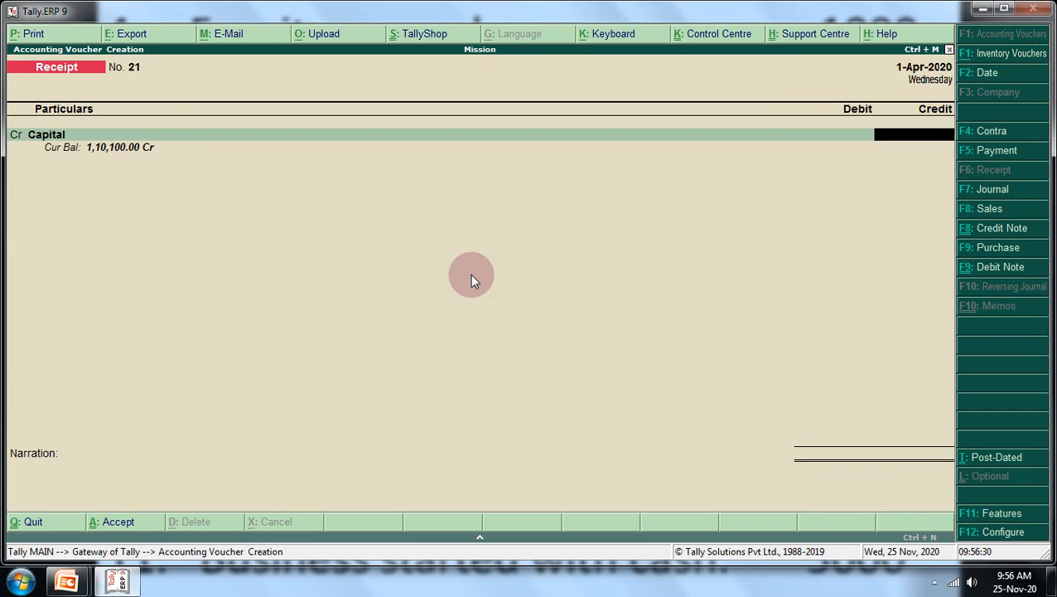
type("5000")
key("Return")
key("Return")
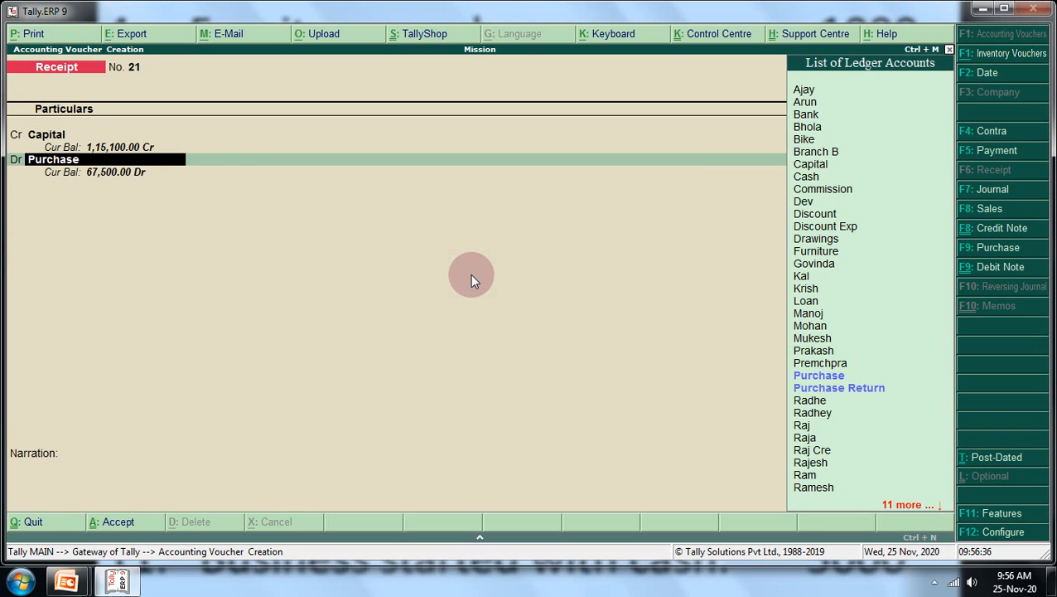
Debit Cash with 5000 and save the Capital receipt voucher with an empty narration
type("Cas")
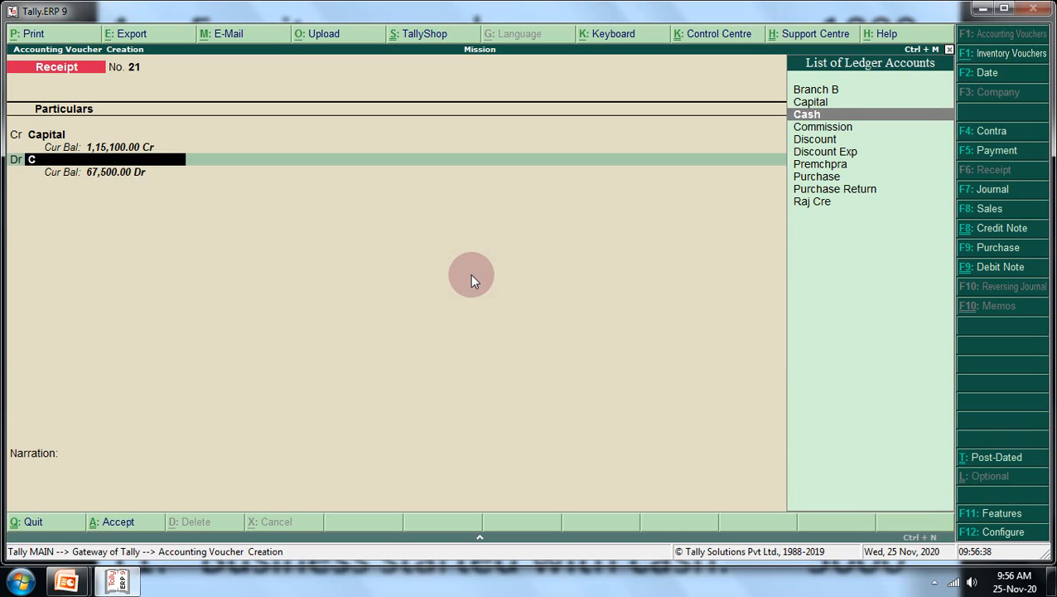
key("Return")
key("Return")
key("Return")
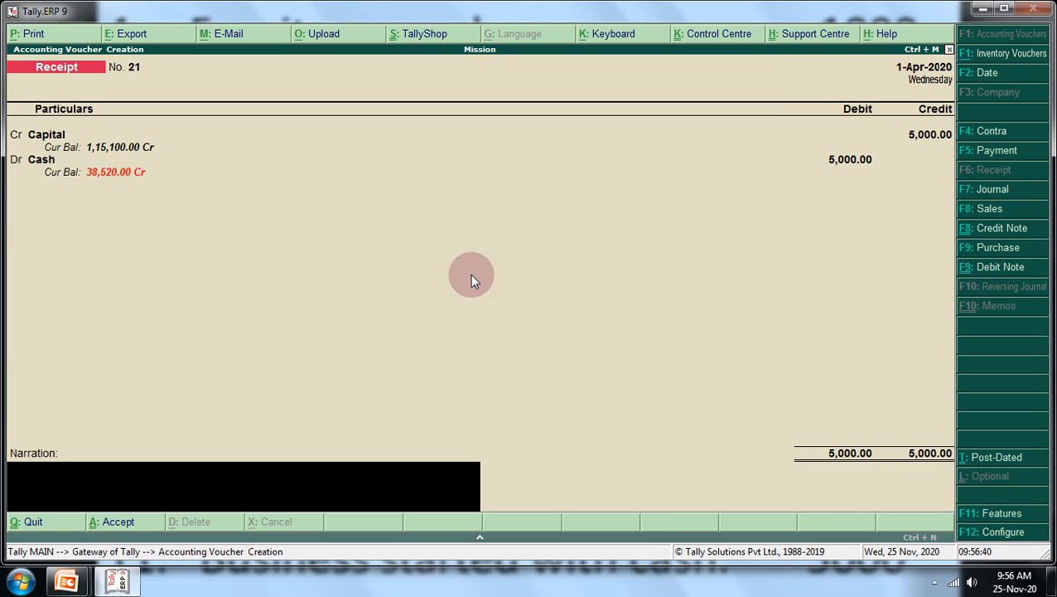
key("Return")
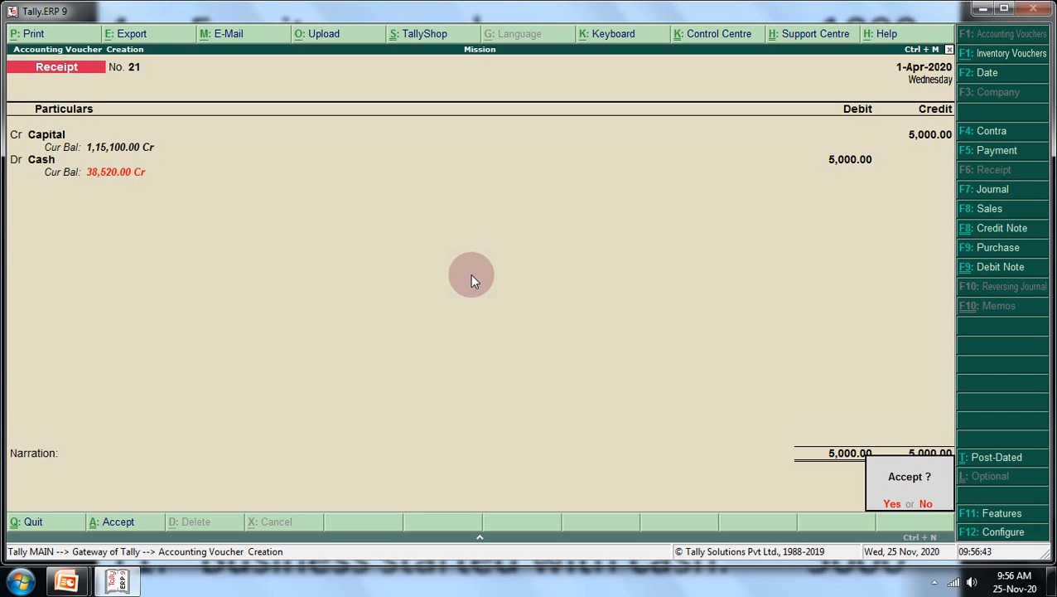
key("Return")
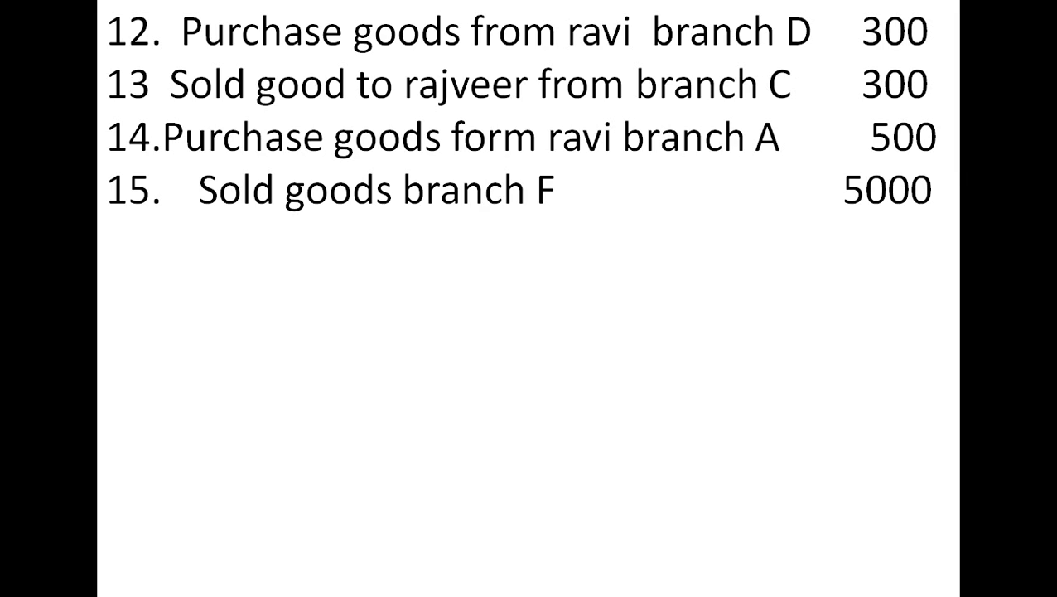
Switch back to Tally.ERP 9, start a purchase voucher without supplier invoice details and open creation of a new ledger for its credit party
key("super+Tab")
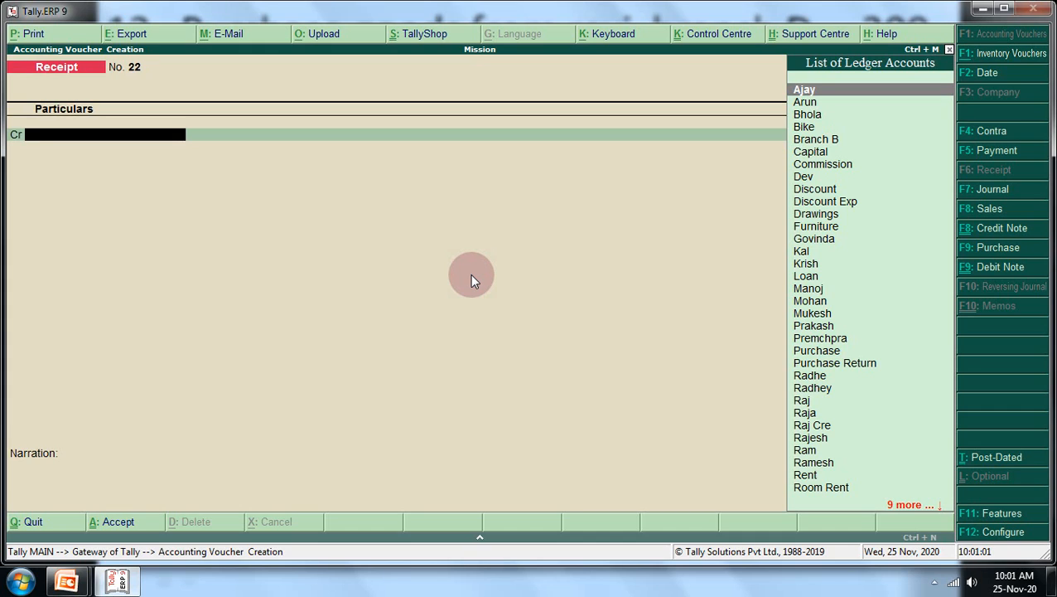
key("F9")
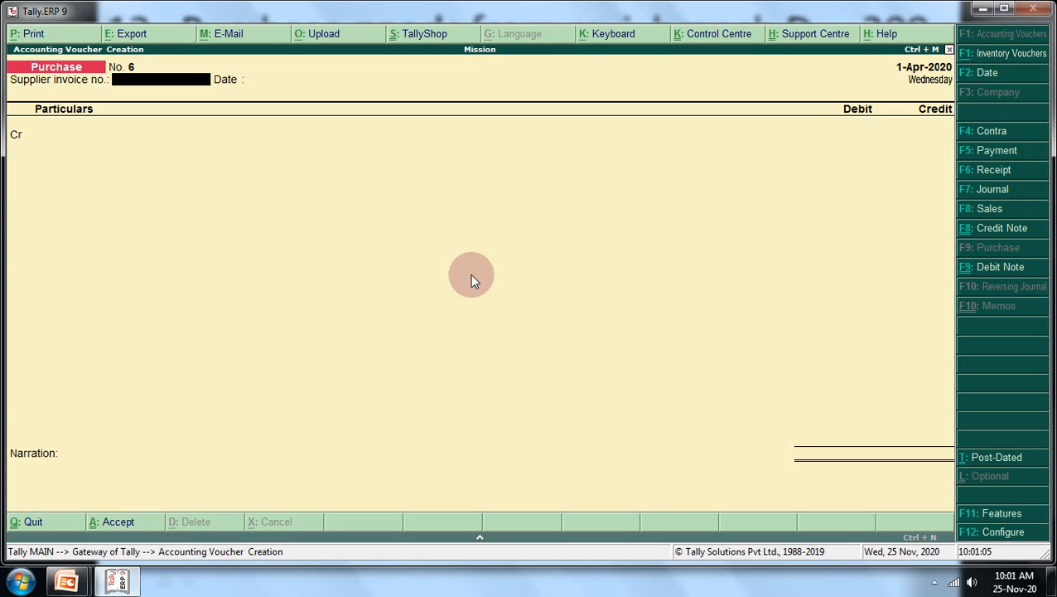
key("Return")
key("Return")
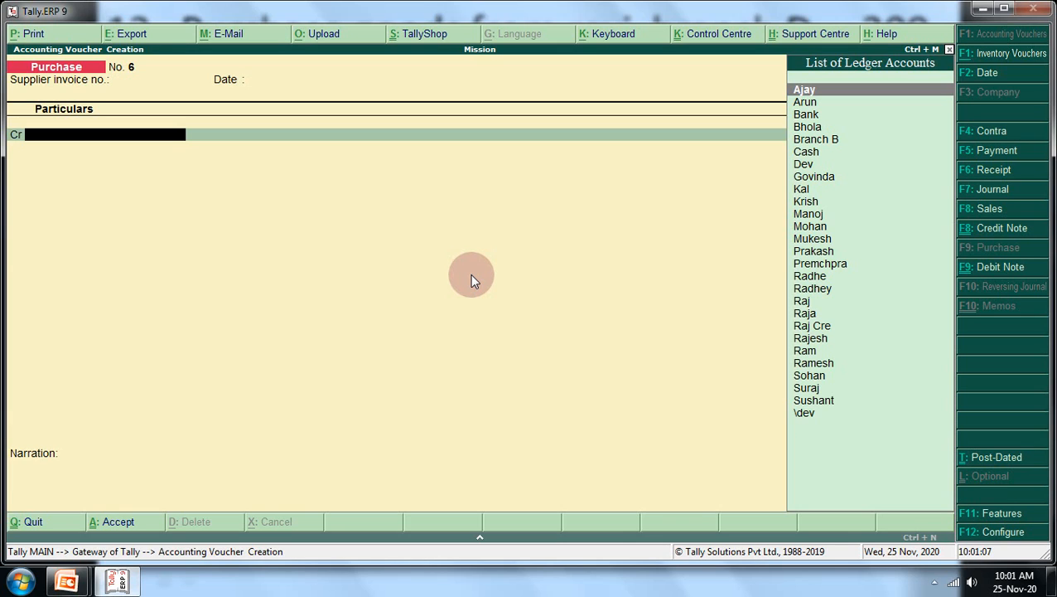
type("R")
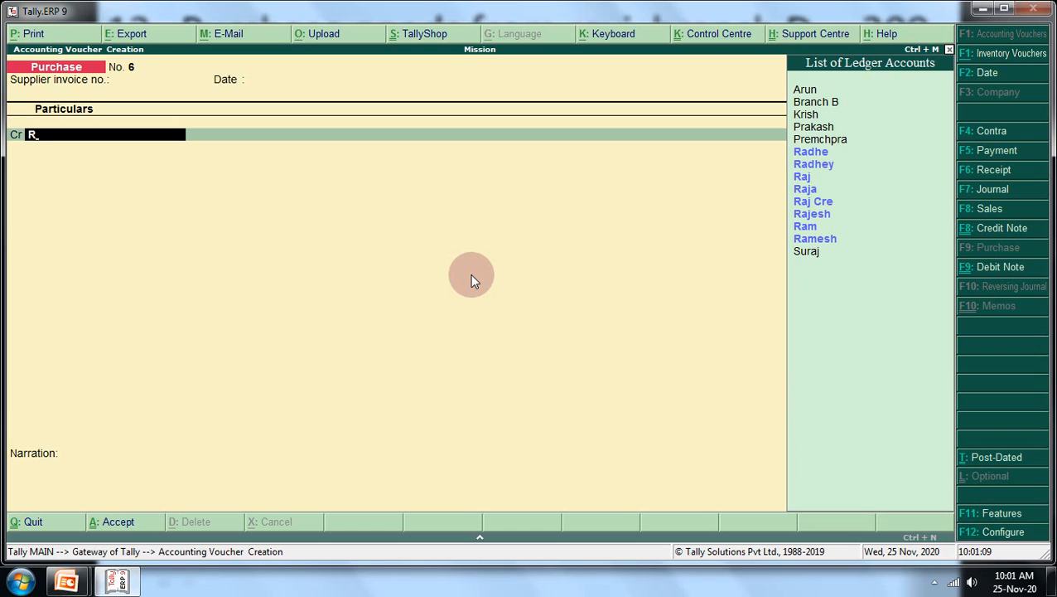
key("alt+c")
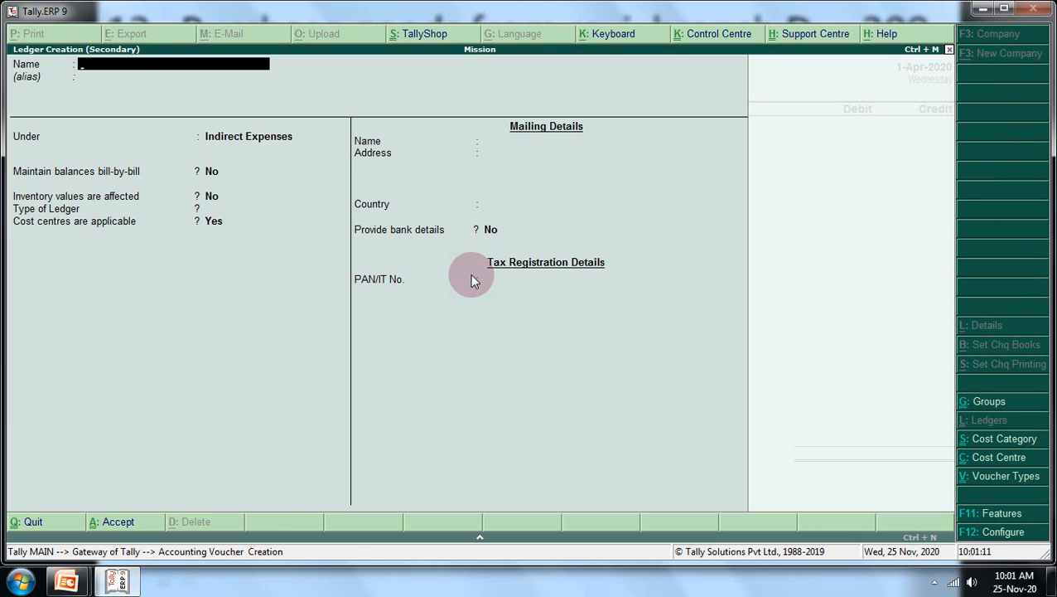
Enter the supplier's name from transaction 12 for the new ledger, without an alias, and place it under Sundry Creditors
type("Ravi")
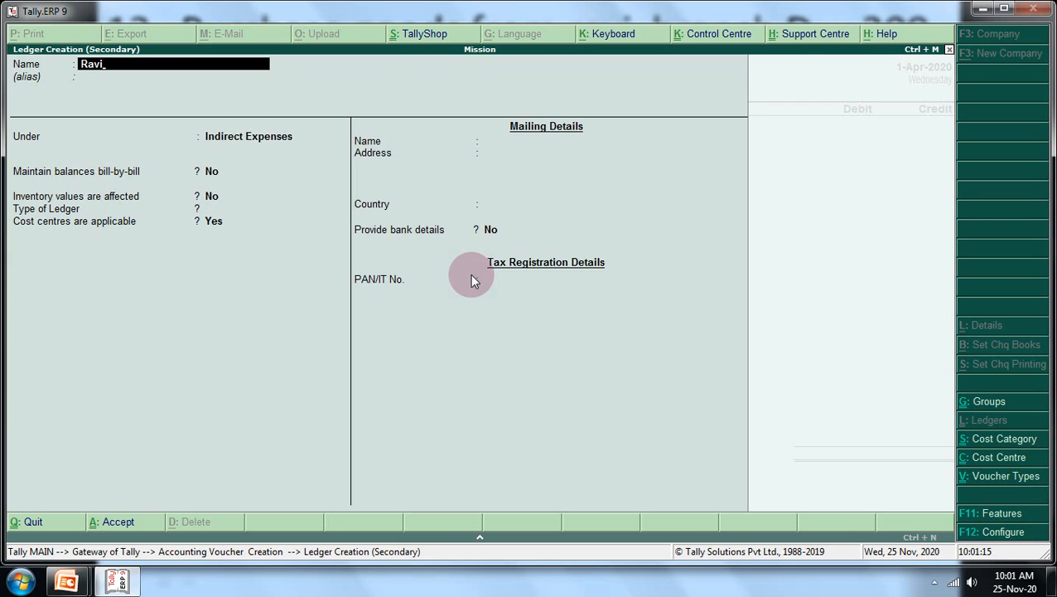
key("Return")
key("Return")
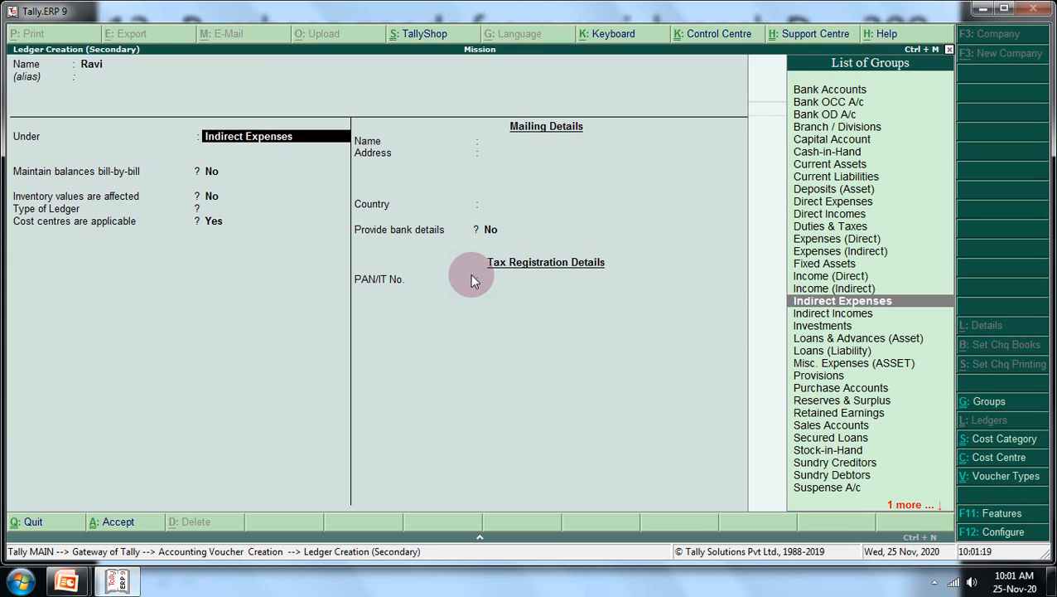
type("S")
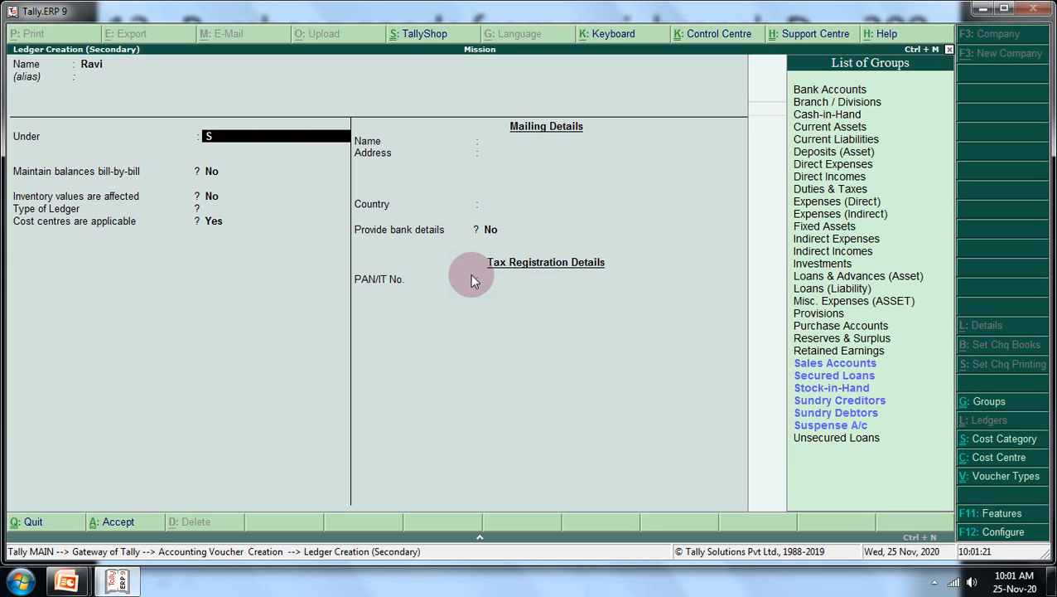
key("Down")
key("Down")
key("Down")
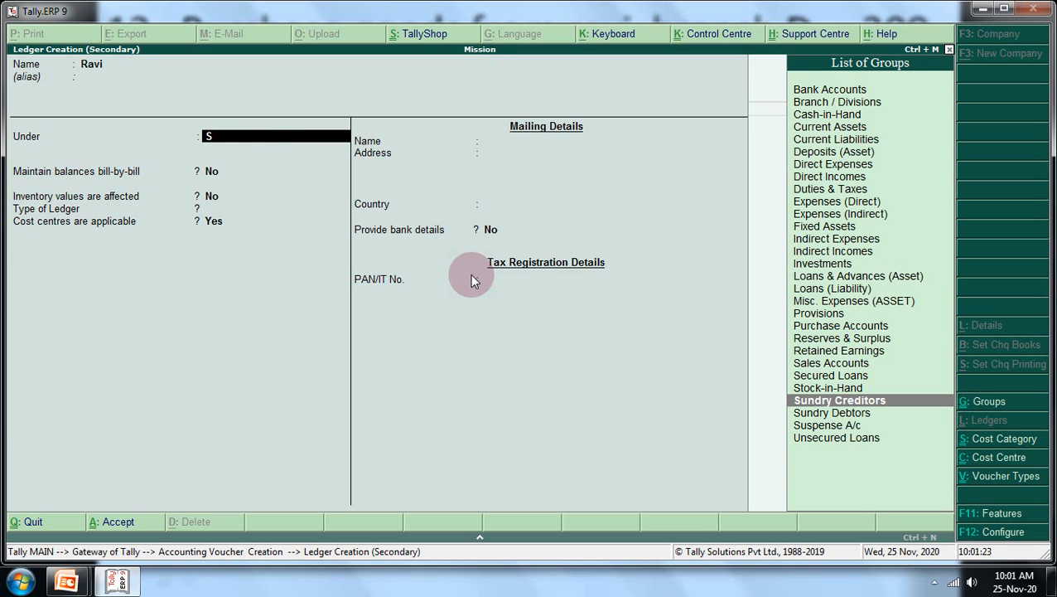
key("Return")
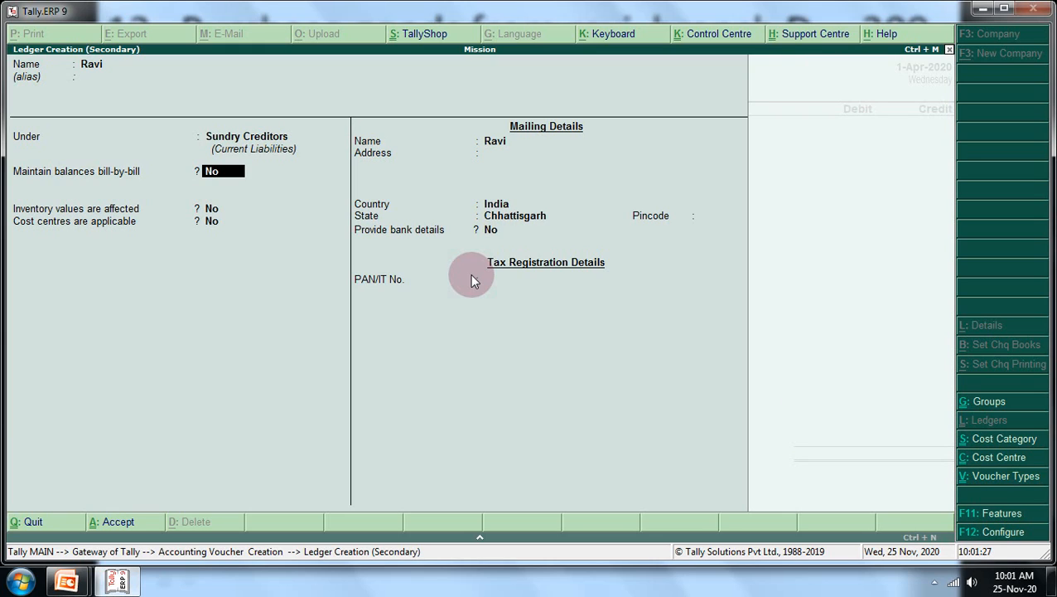
Set bill-by-bill balances to Yes for the supplier ledger, keeping cost centres at No and the default mailing details
type("y")
key("Return")
key("Return")
key("Return")
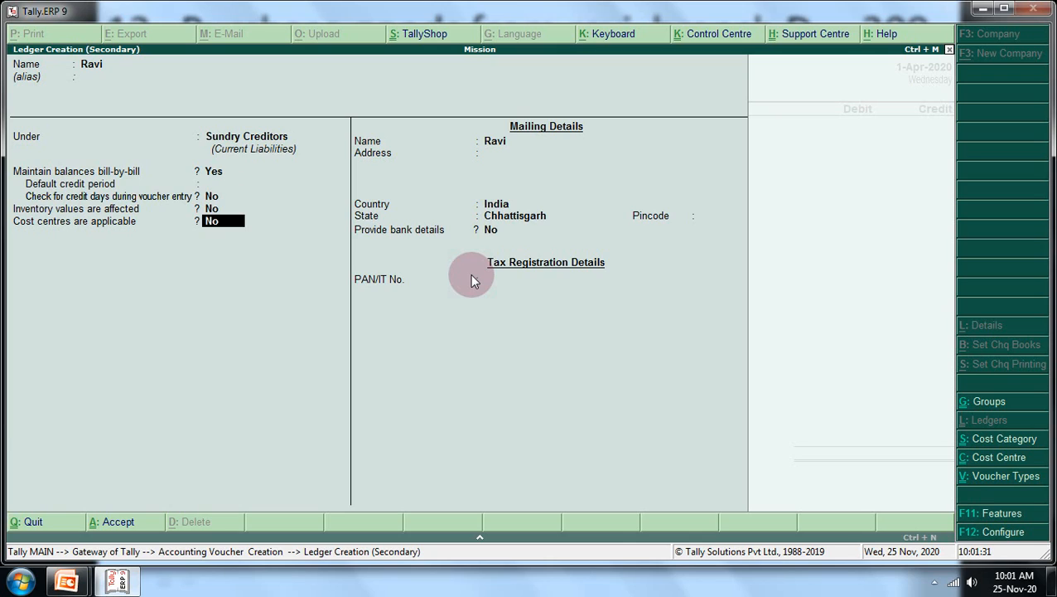
key("Return")
key("Return")
key("Return")
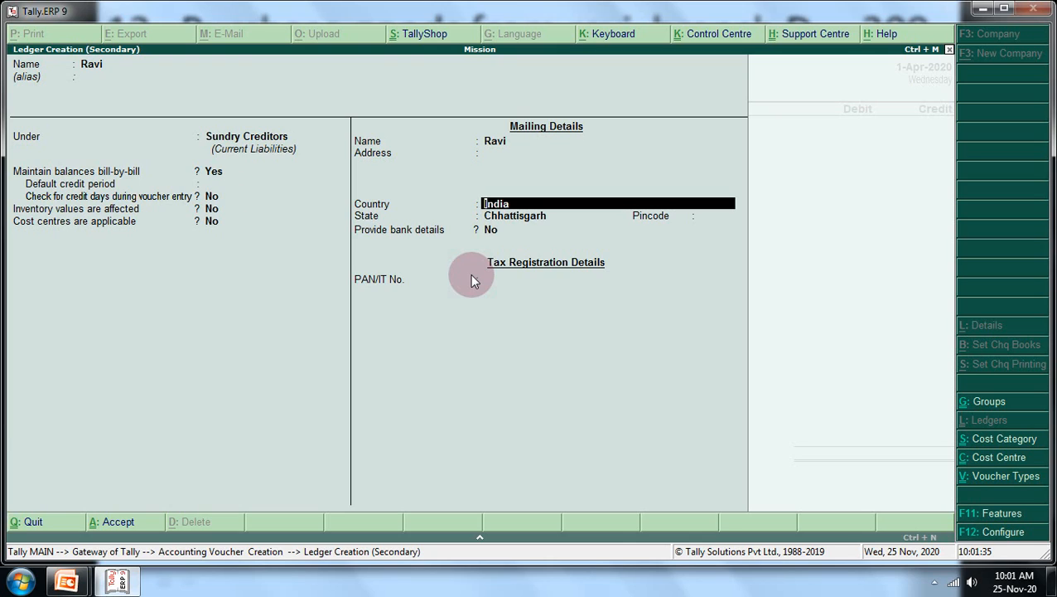
key("Return")
key("Return")
key("Return")
key("Return")
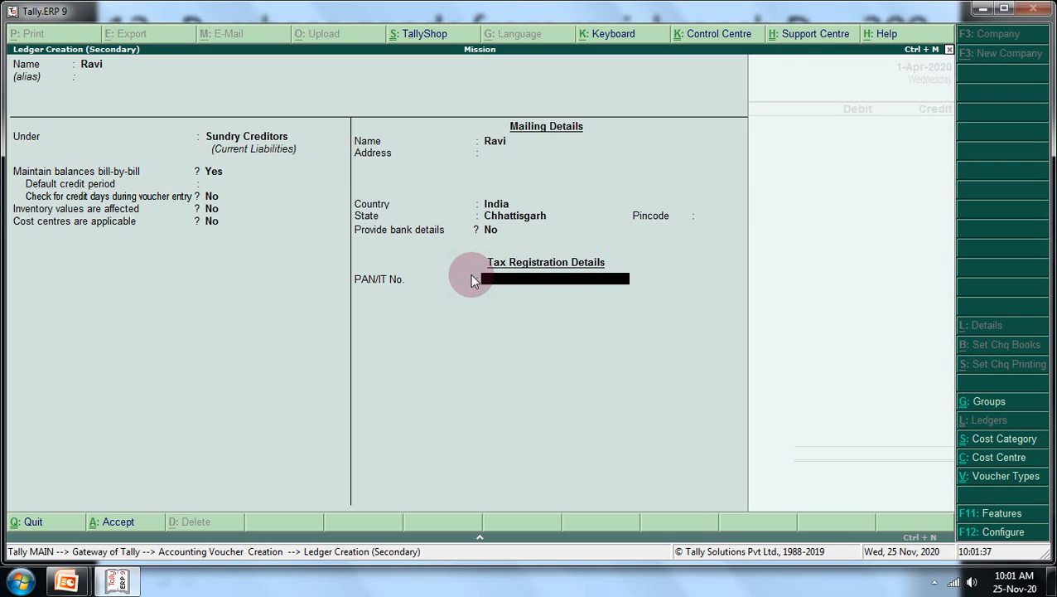
Save the supplier ledger without a PAN/IT number and accept the supplier's details with the state Chhattisgarh
key("Return")
key("Return")
key("Return")
key("Return")
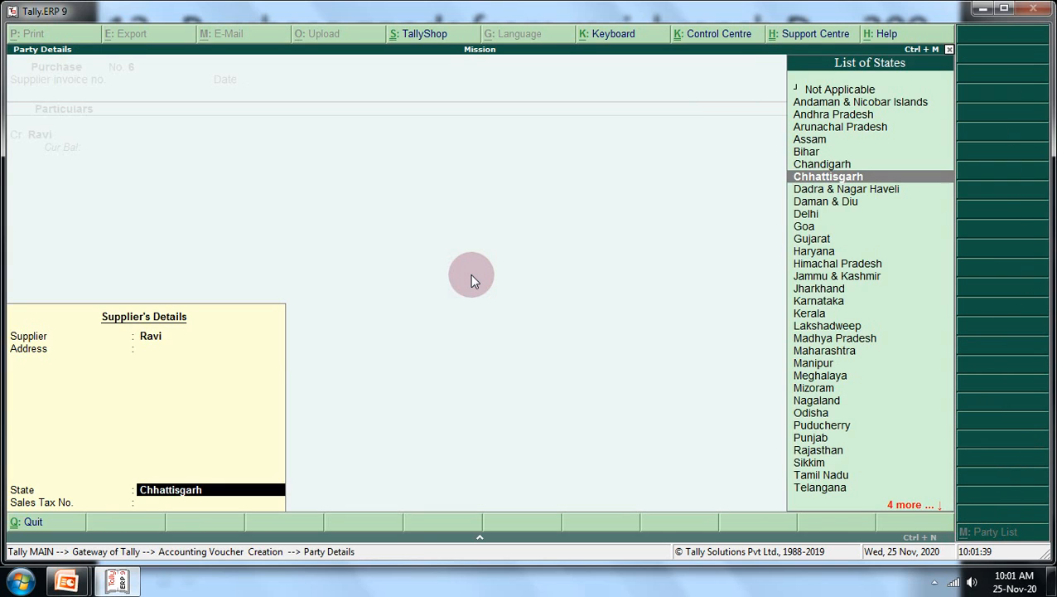
key("Return")
key("Return")
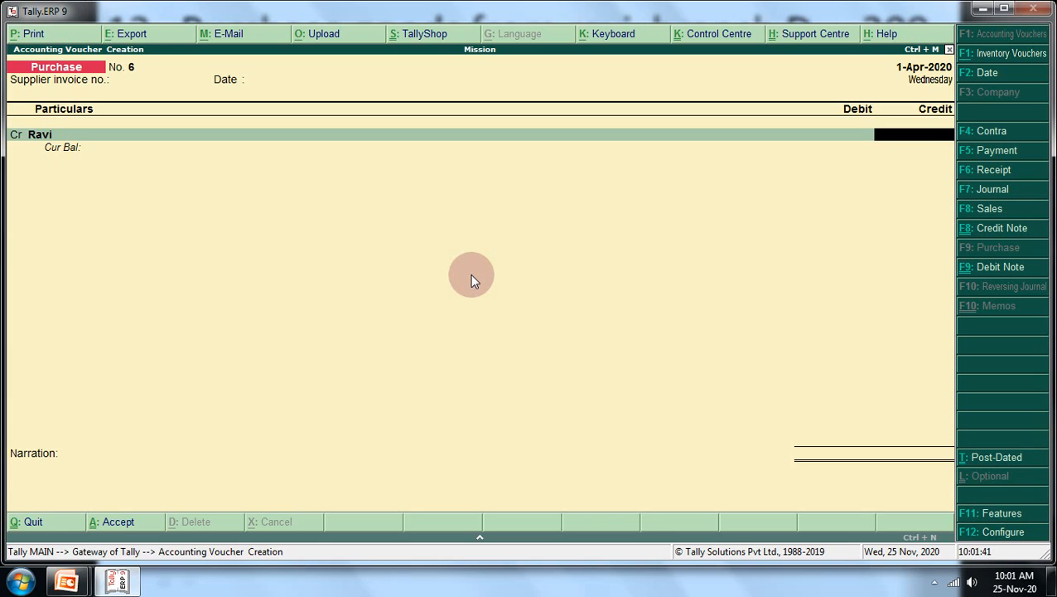
Credit the supplier with 300 as bill-wise New Ref 6 with a credit period of 7 days
type("300")
key("Return")
key("Return")
key("Return")
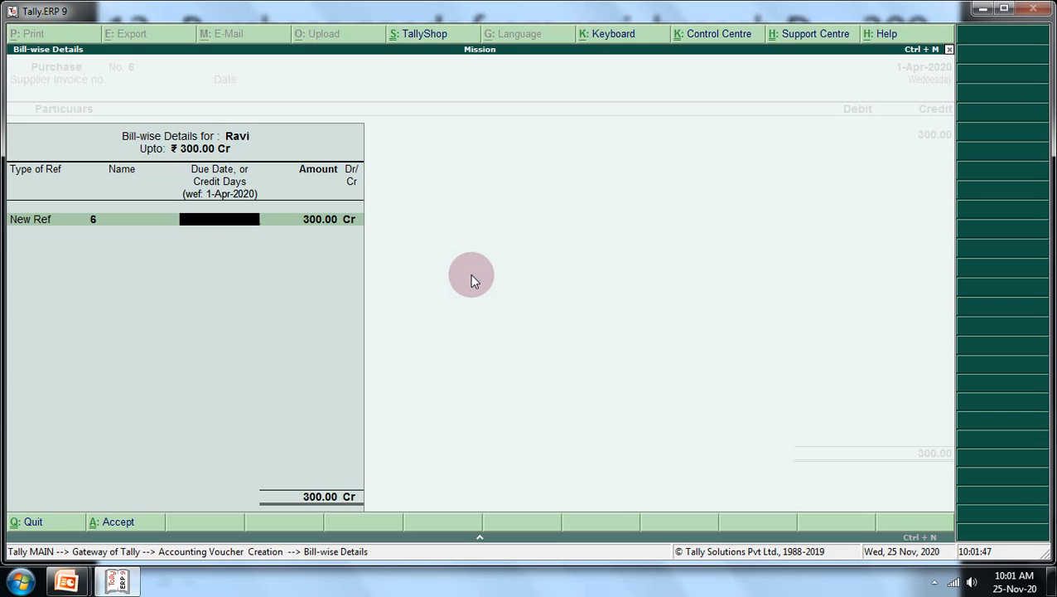
type("7")
key("Return")
key("Return")
key("Return")
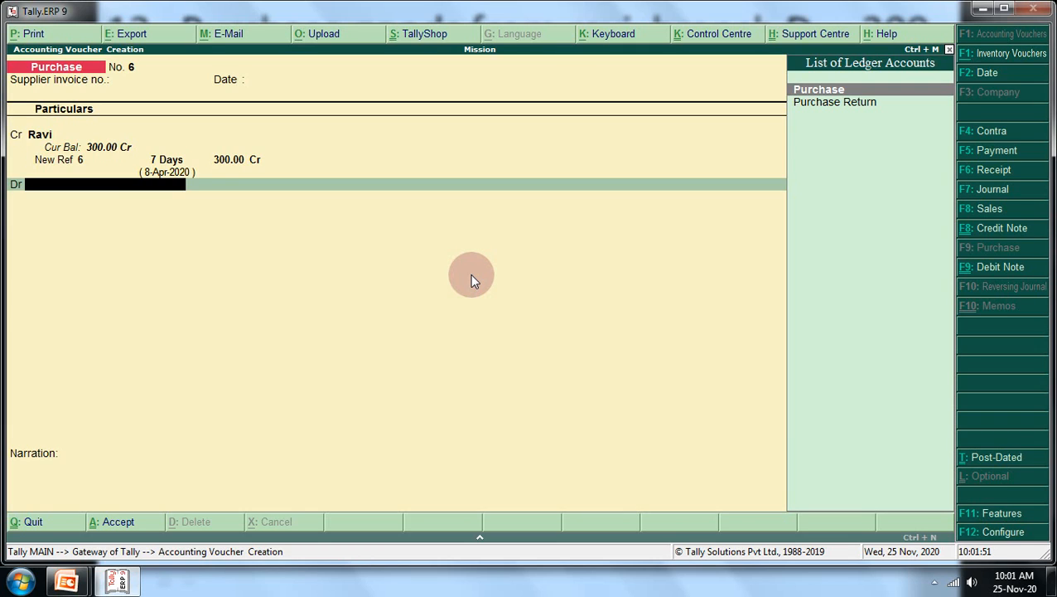
Debit Purchase with 300, allocate it to Branch D under Head Office and save the voucher with an empty narration
key("Return")
key("Return")
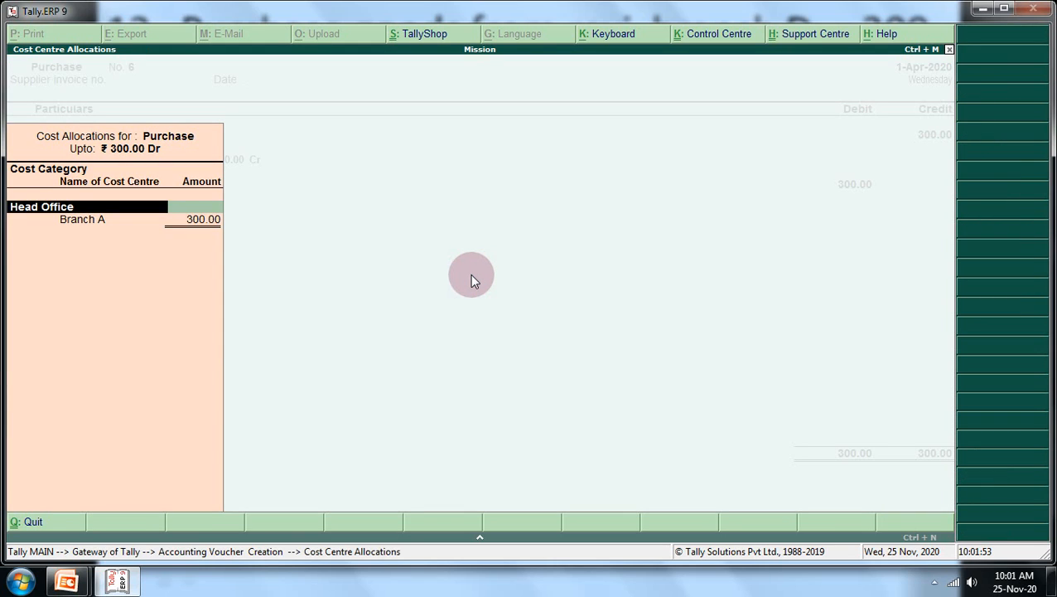
key("Return")
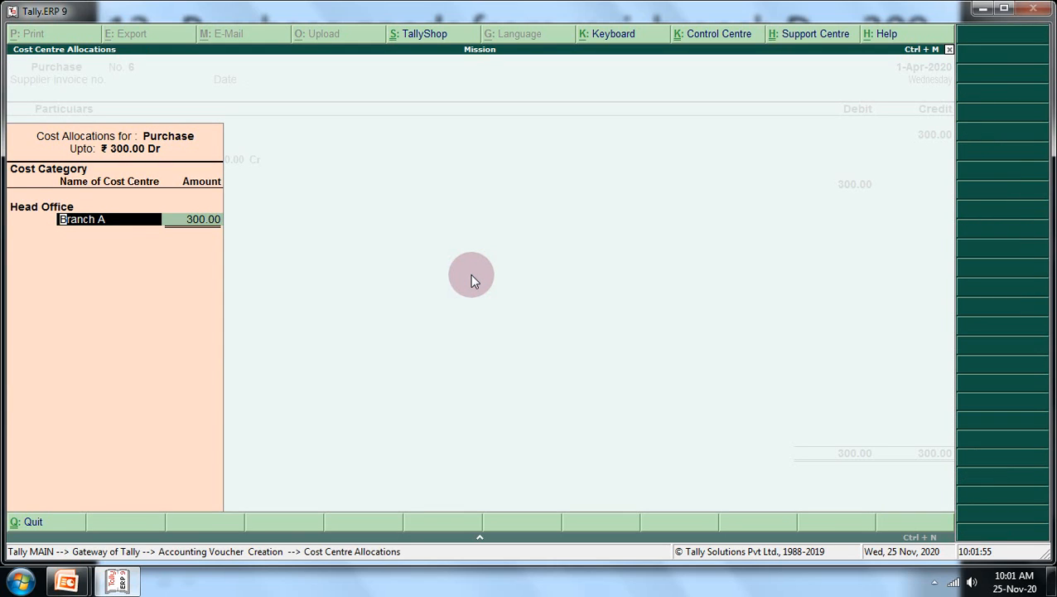
type("B")
key("Down")
key("Down")
key("Down")
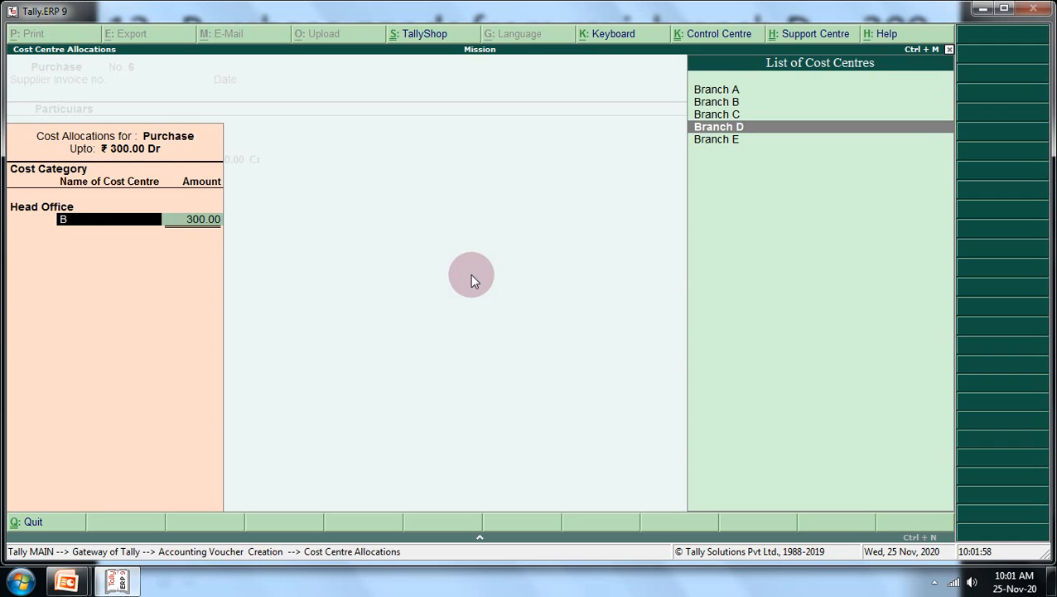
key("Return")
key("Return")
key("Return")
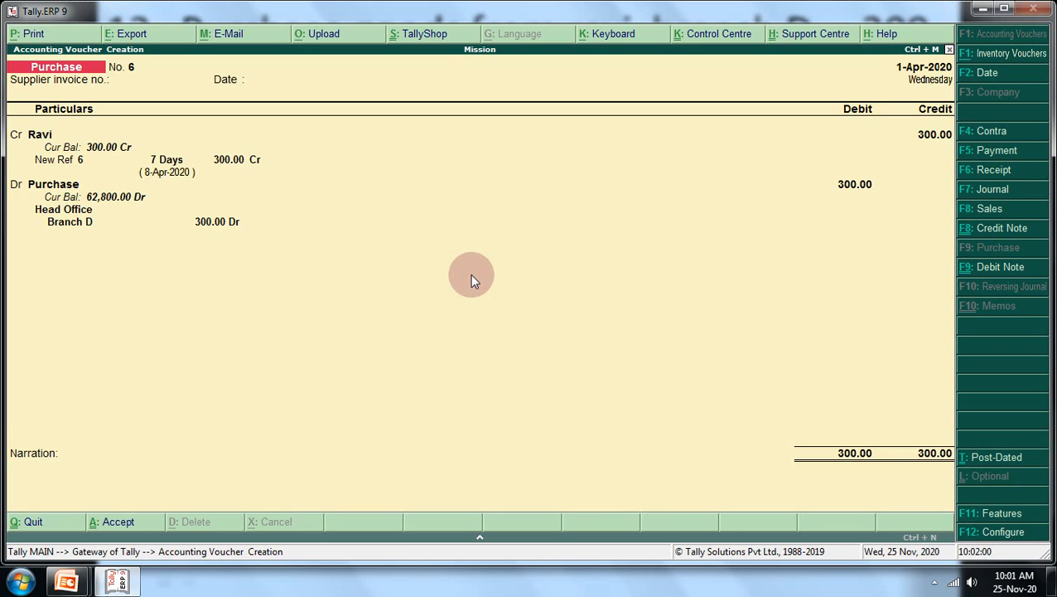
key("Return")
key("Return")
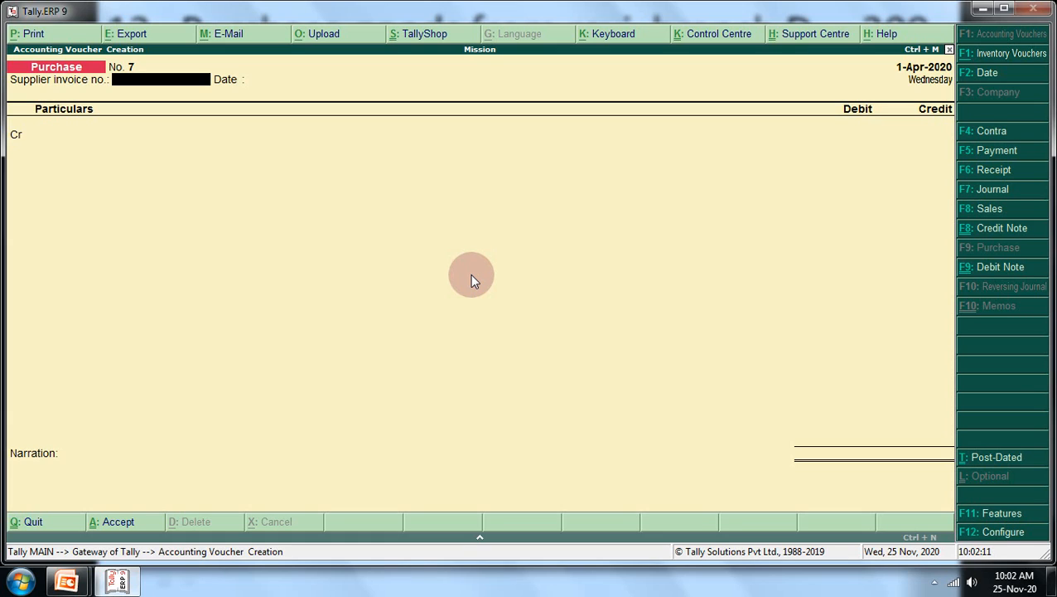
Start a sales voucher and create a new ledger for the customer under Sundry Debtors
key("F8")
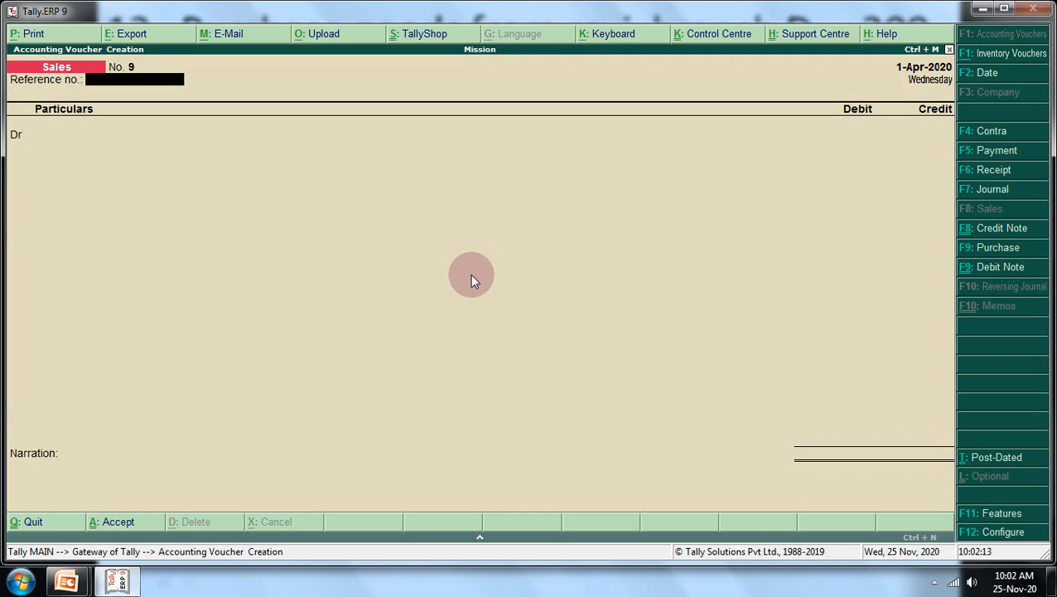
key("Return")
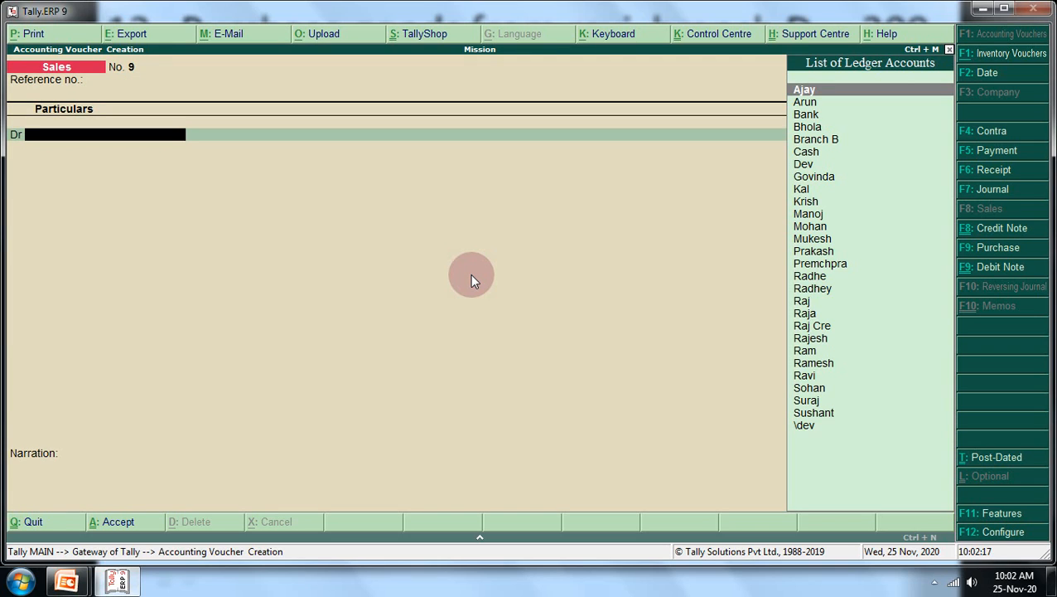
type("R")
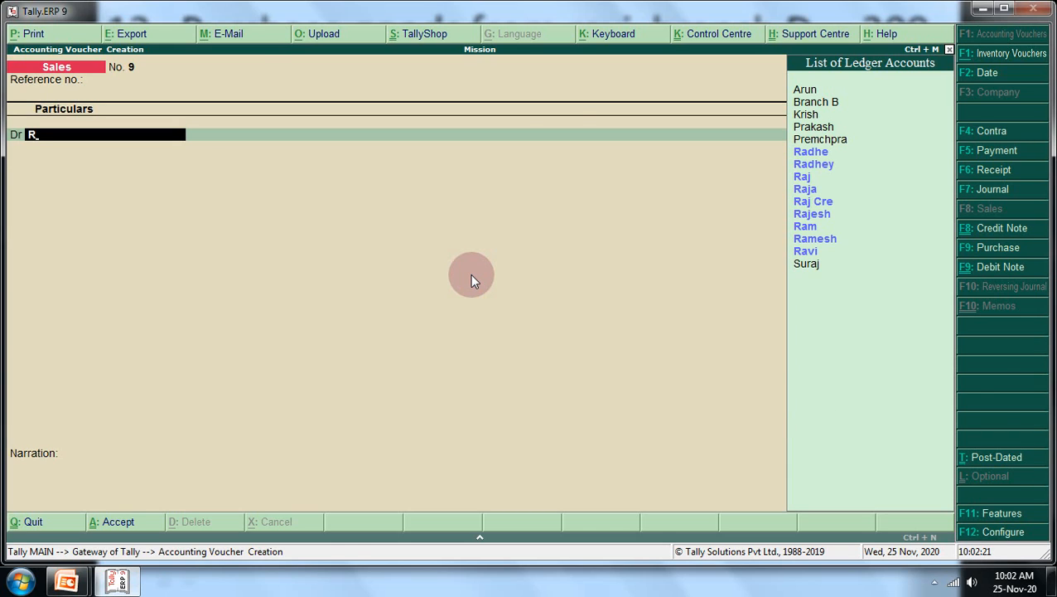
key("alt+c")
type("Raj")
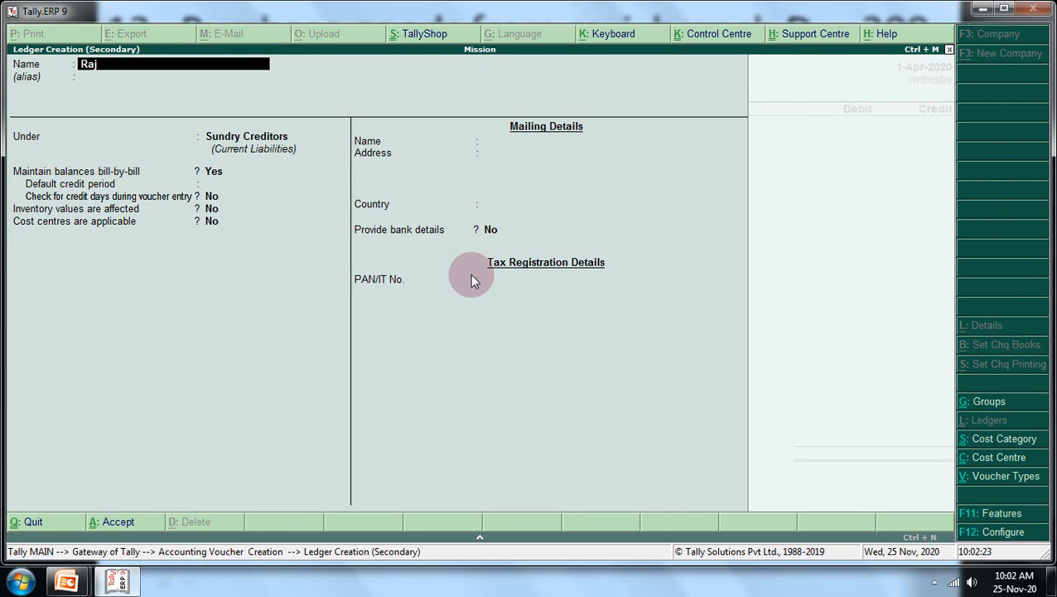
type("veer")
key("Return")
key("Return")
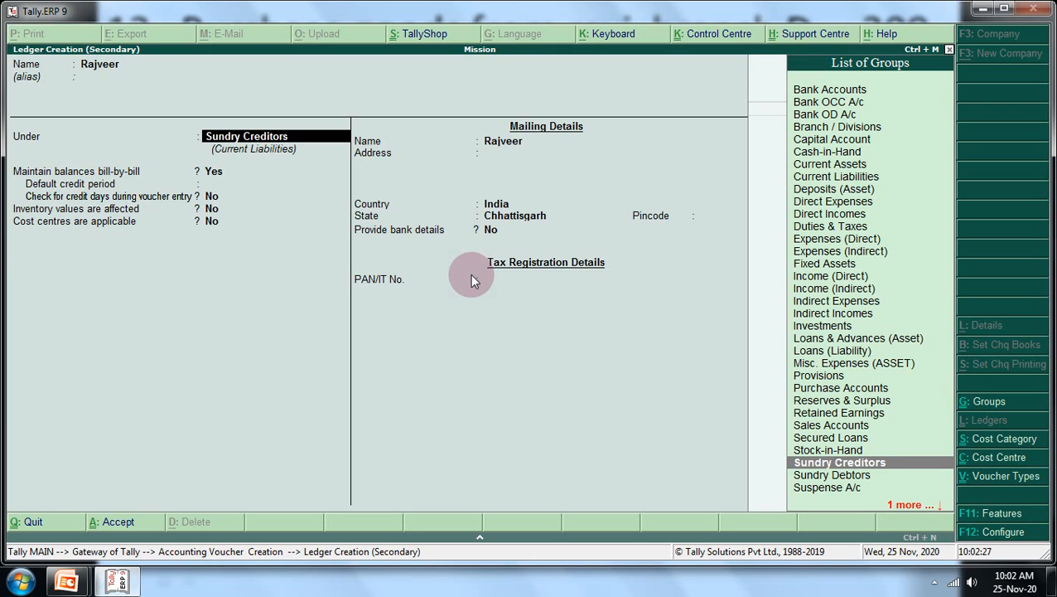
key("Down")
key("Return")
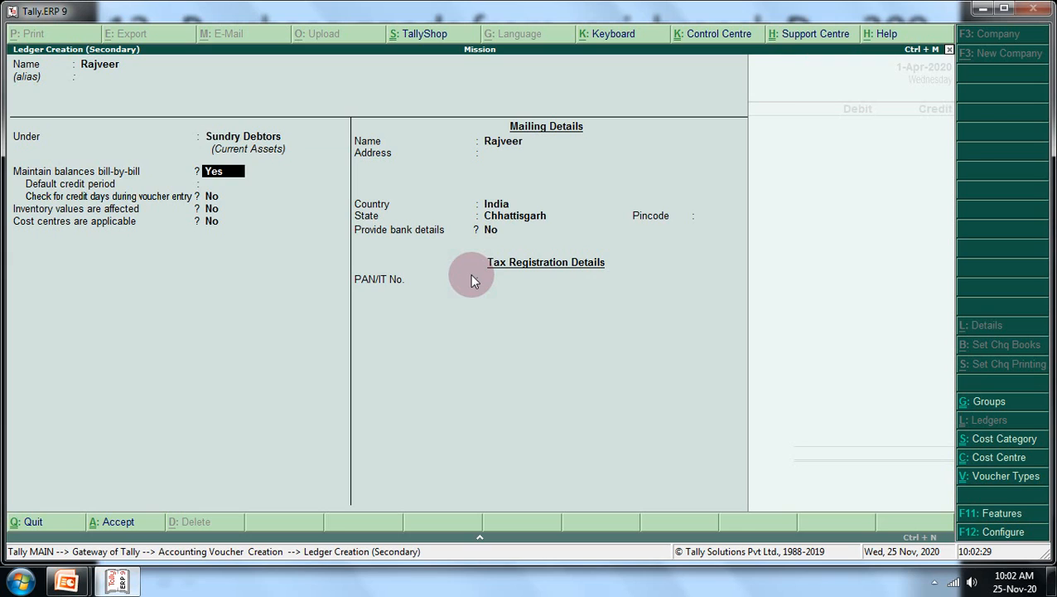
Save the customer ledger with bill-by-bill balances at Yes, cost centres at No and the default mailing details
key("Return")
key("Return")
key("Return")
key("Return")
key("Return")
key("Return")
key("Return")
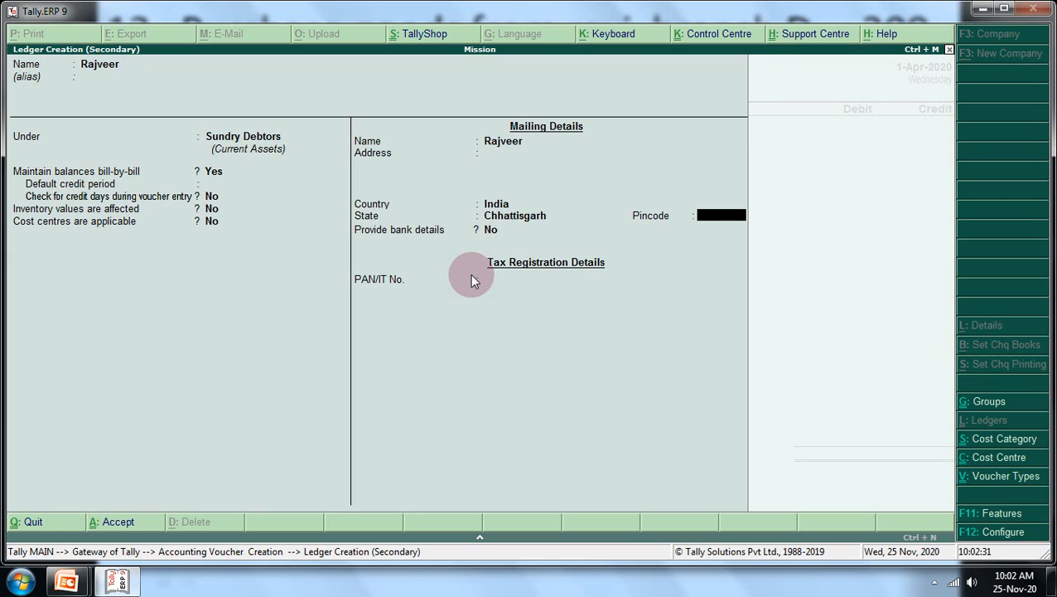
key("Return")
key("Return")
key("Return")
key("Return")
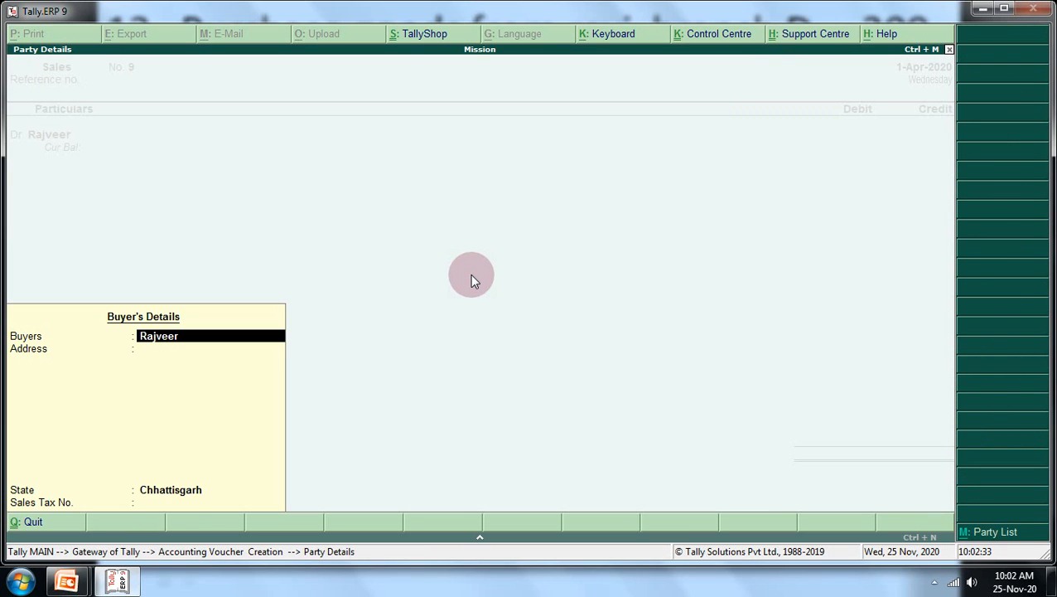
Accept the buyer's details with the state Chhattisgarh and no address or sales tax number
key("Return")
key("Return")
key("Return")
key("Return")
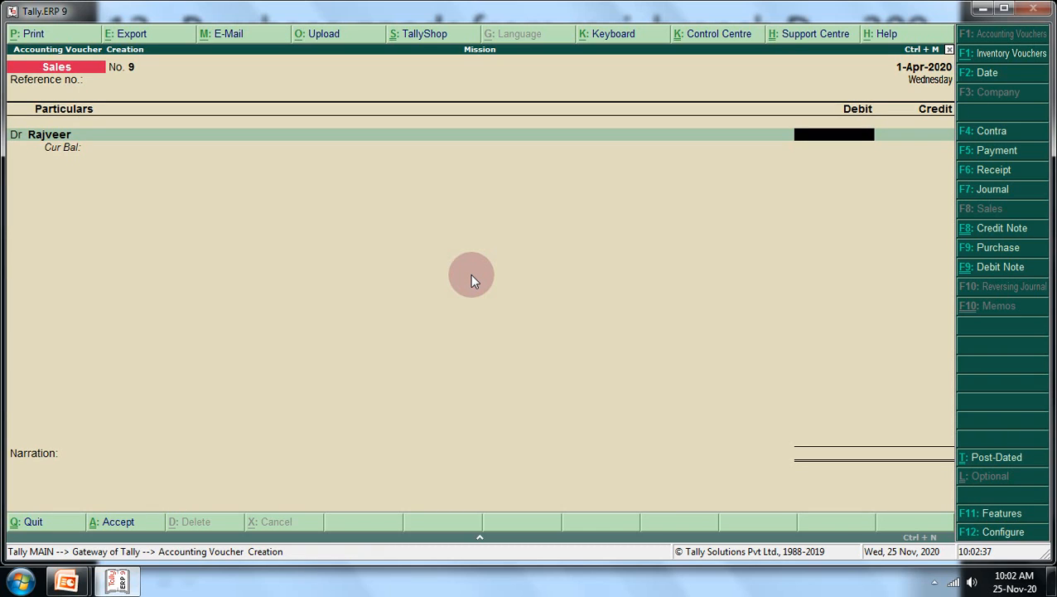
Debit the customer with 300 as bill-wise New Ref 9 with a credit period of 87 days
type("300")
key("Return")
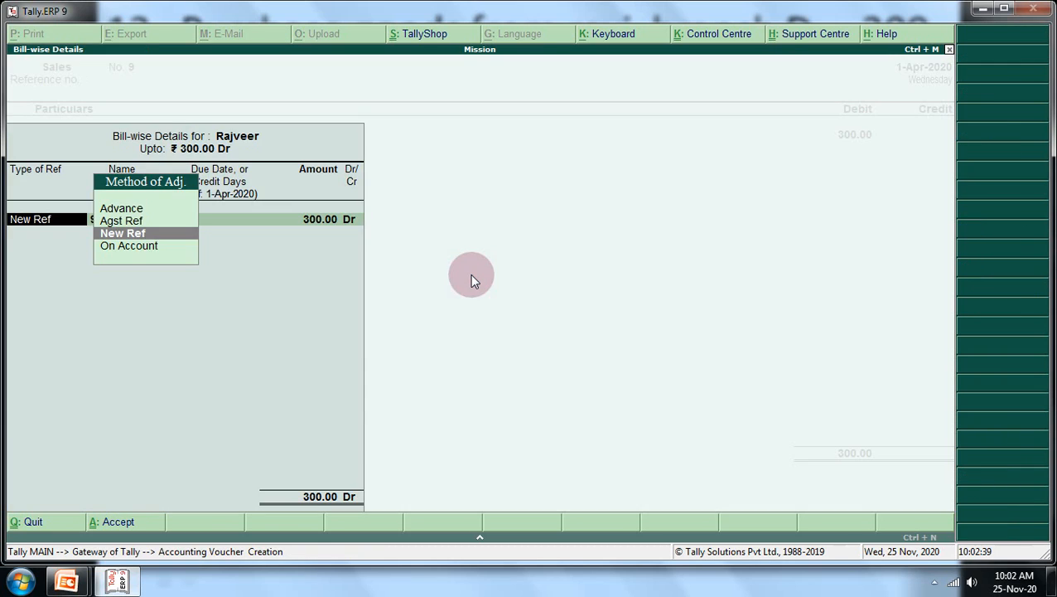
key("Return")
key("Return")
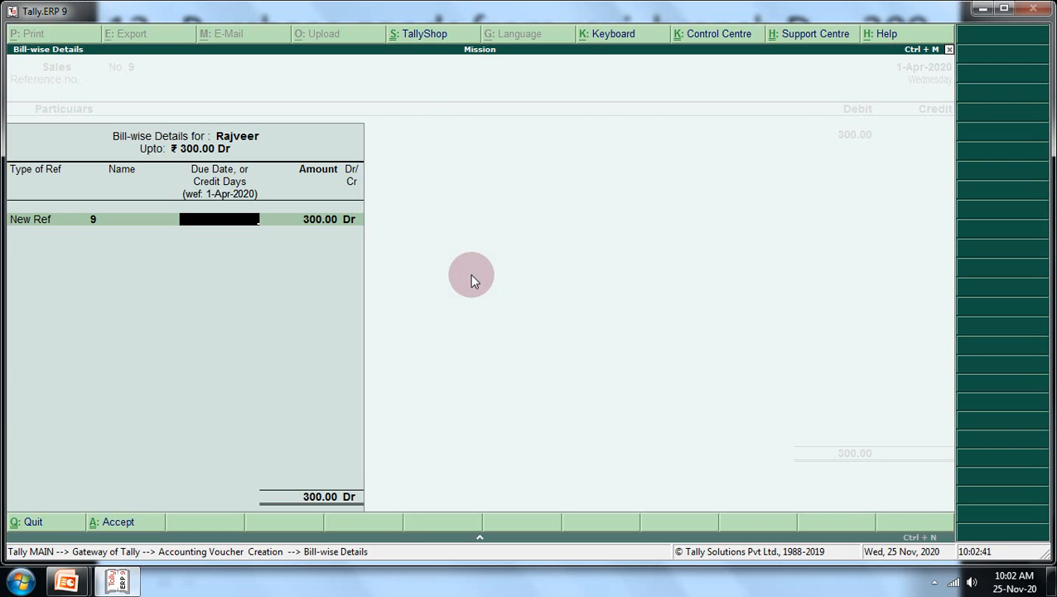
type("87")
key("Return")
key("Return")
key("Return")
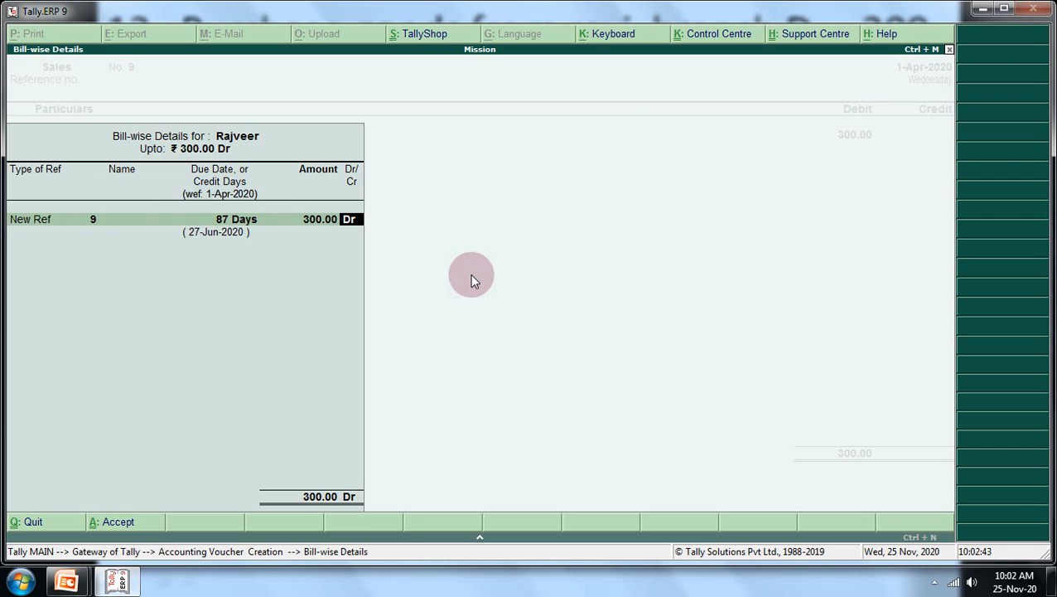
key("Return")
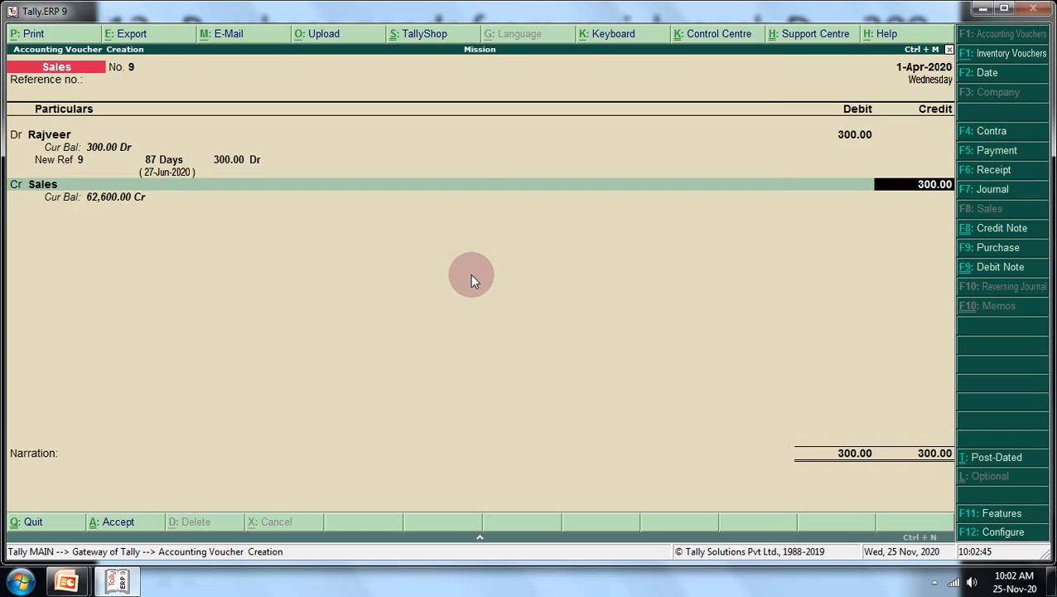
Credit Sales with 300, allocate it to Branch C under Head Office and save the voucher with an empty narration
key("Return")
key("Return")
key("Return")
key("Return")
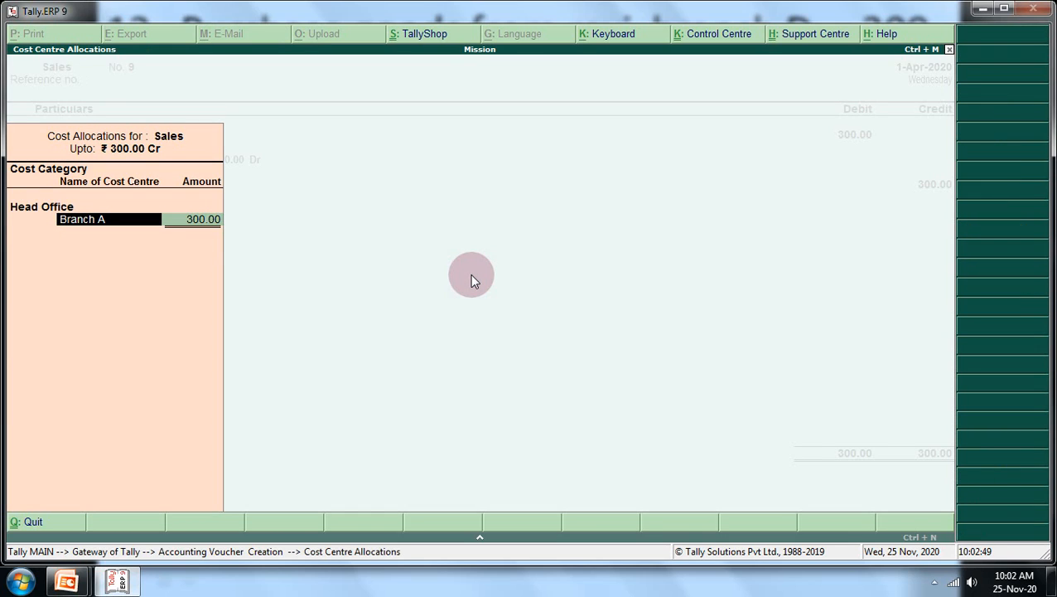
type("B")
key("Down")
key("Down")
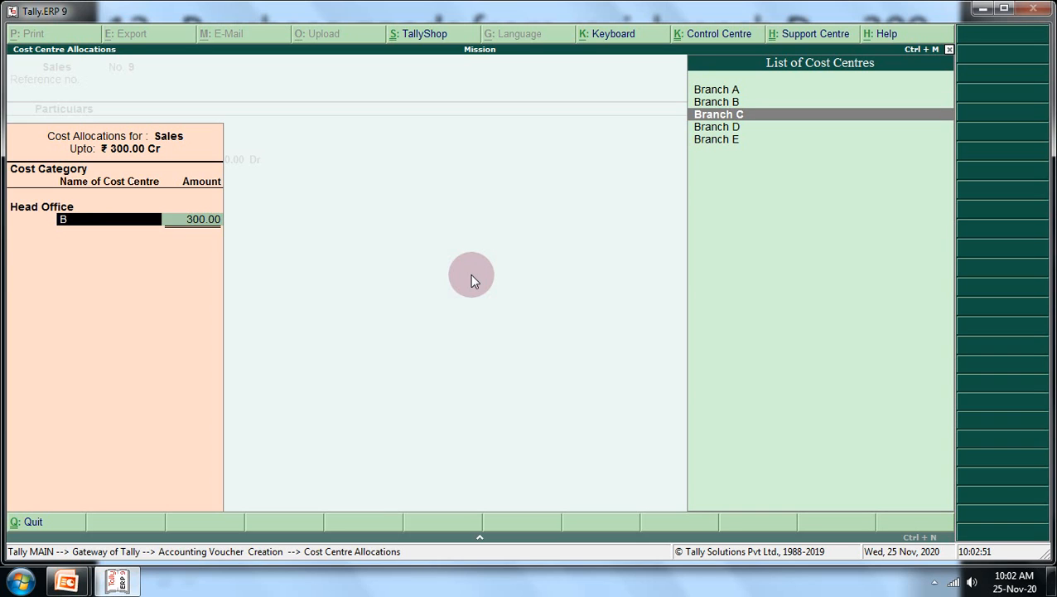
key("Return")
key("Return")
key("Return")
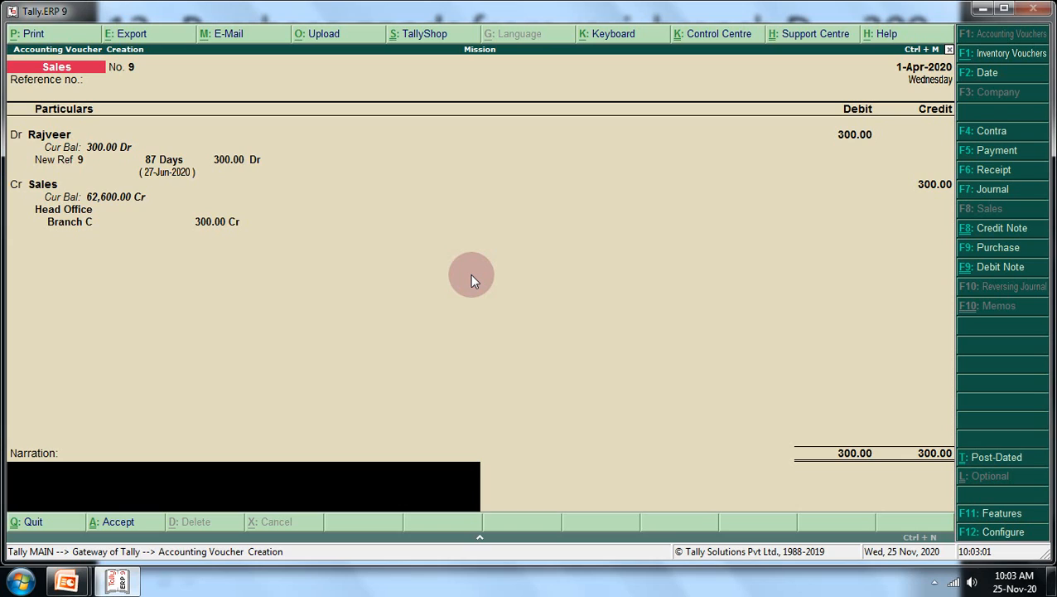
key("Return")
key("Return")
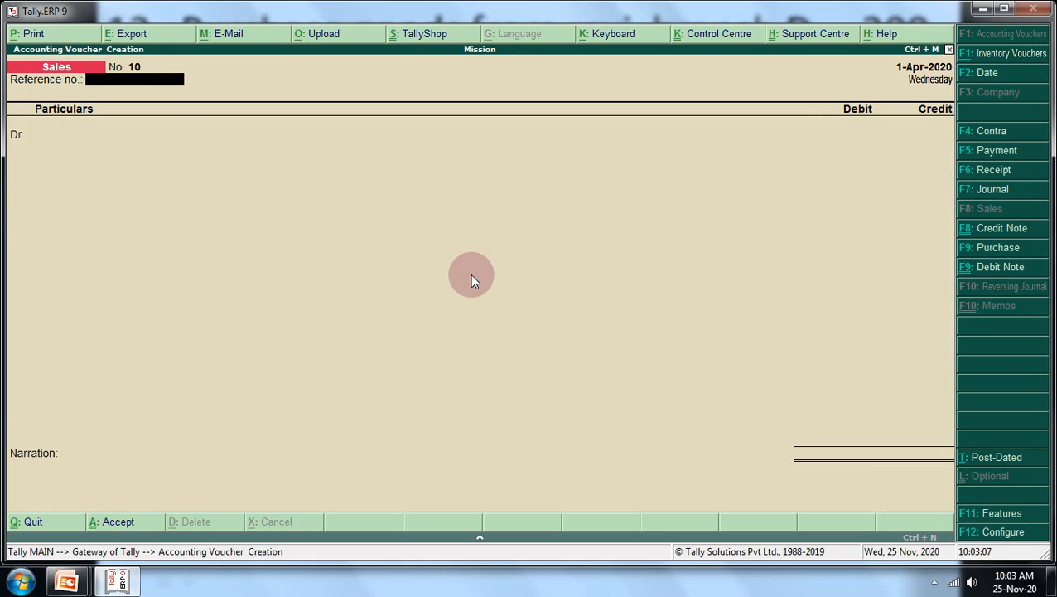
Switch to a purchase voucher without a supplier invoice number and credit the same supplier as in the previous purchase
key("Return")
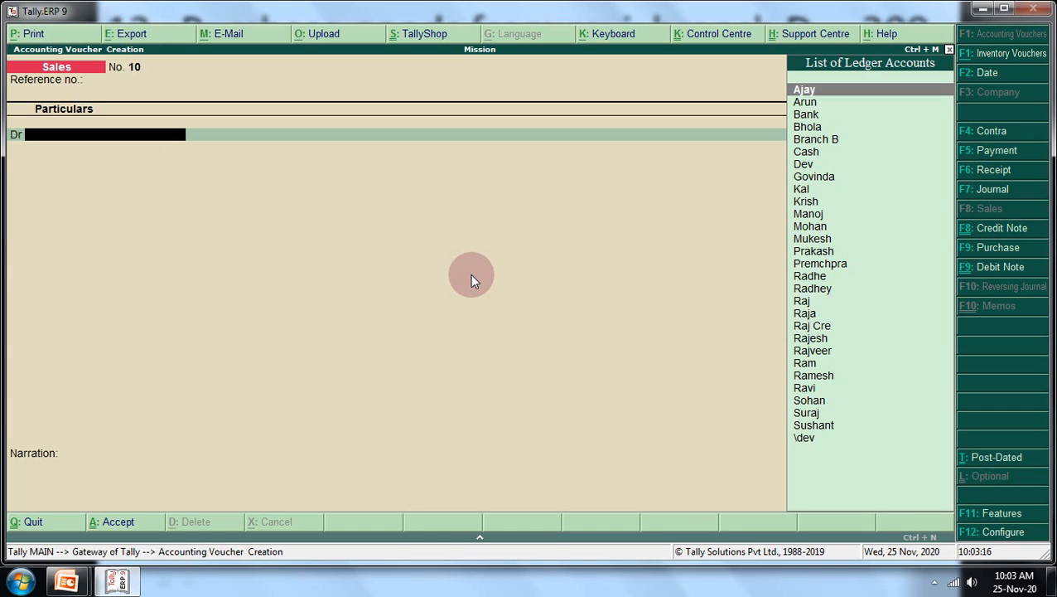
key("F9")
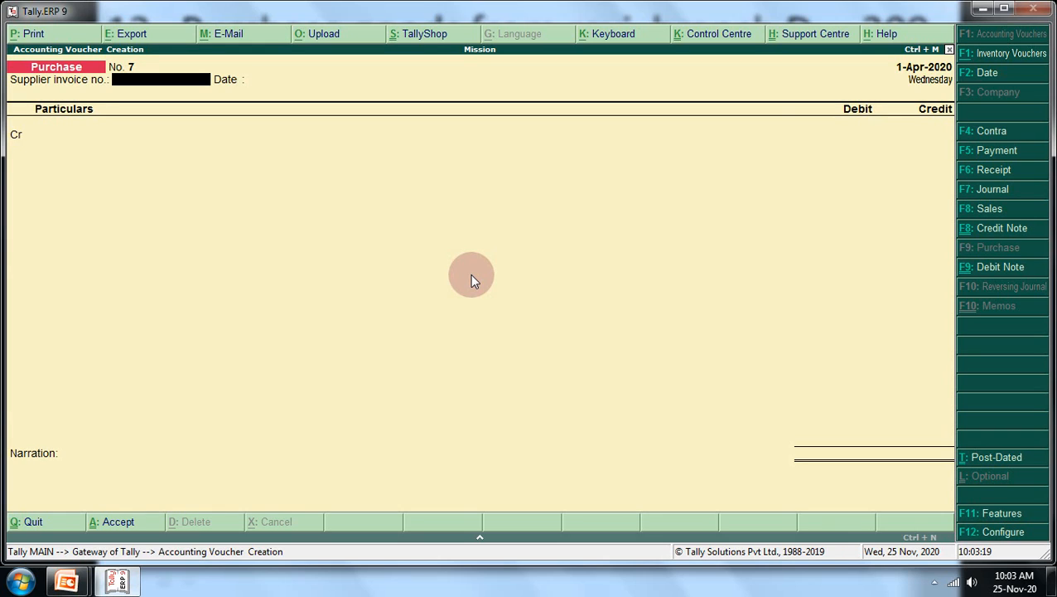
key("Return")
key("Return")
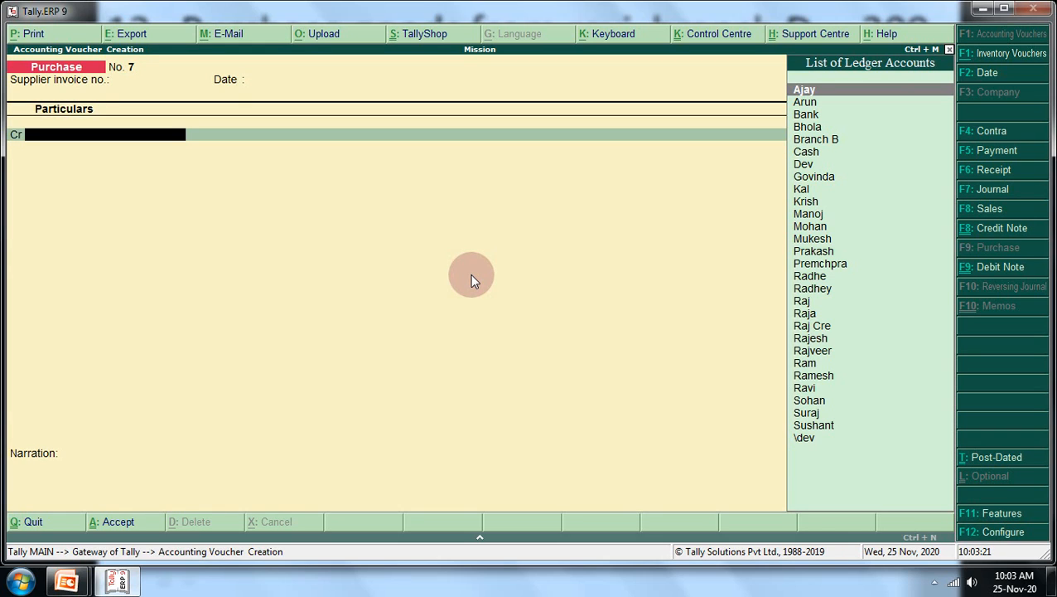
type("R")
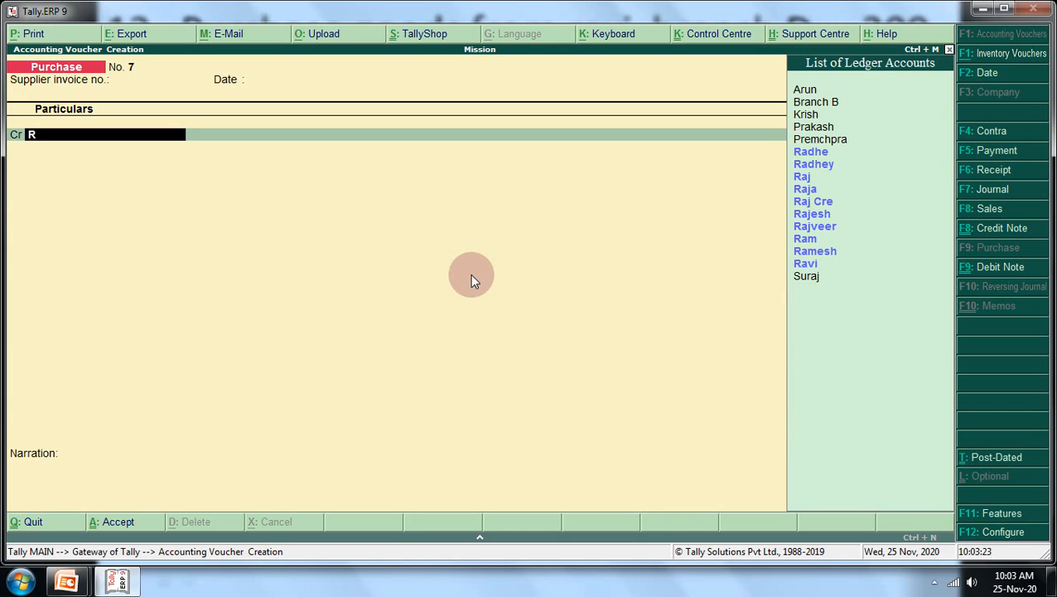
key("Down")
key("Down")
key("Down")
key("Down")
key("Down")
key("Down")
key("Down")
key("Down")
key("Down")
key("Down")
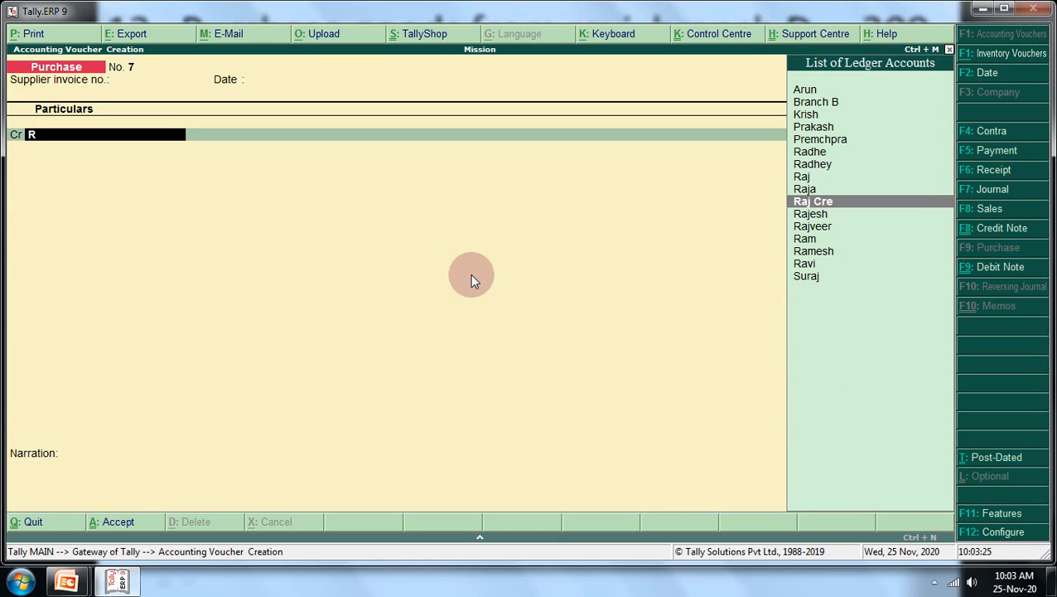
key("Return")
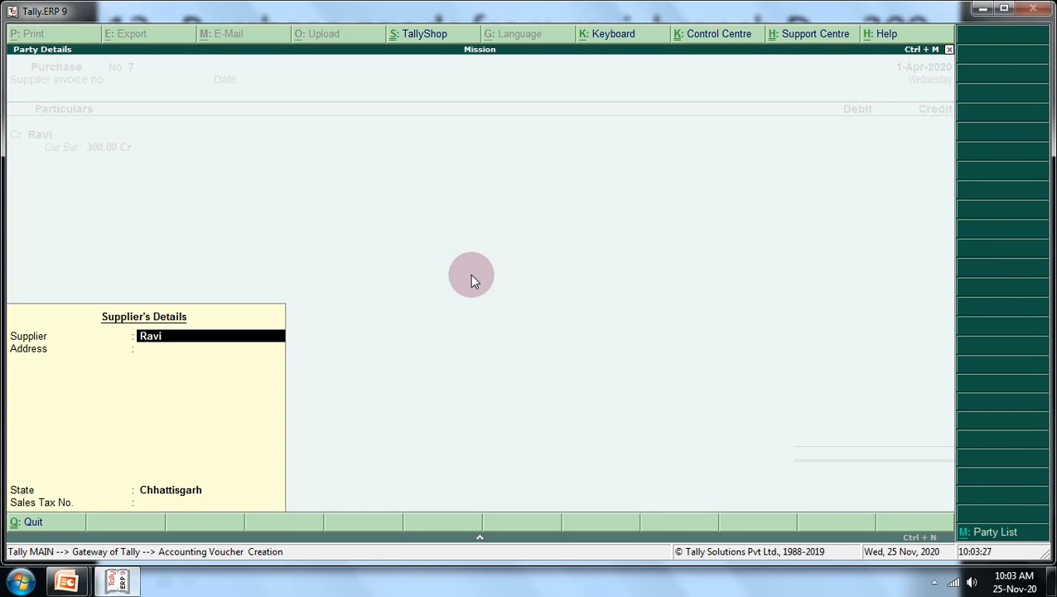
Accept the supplier's details with the state Chhattisgarh and no address or sales tax number
key("Return")
key("Return")
key("Return")
key("Return")
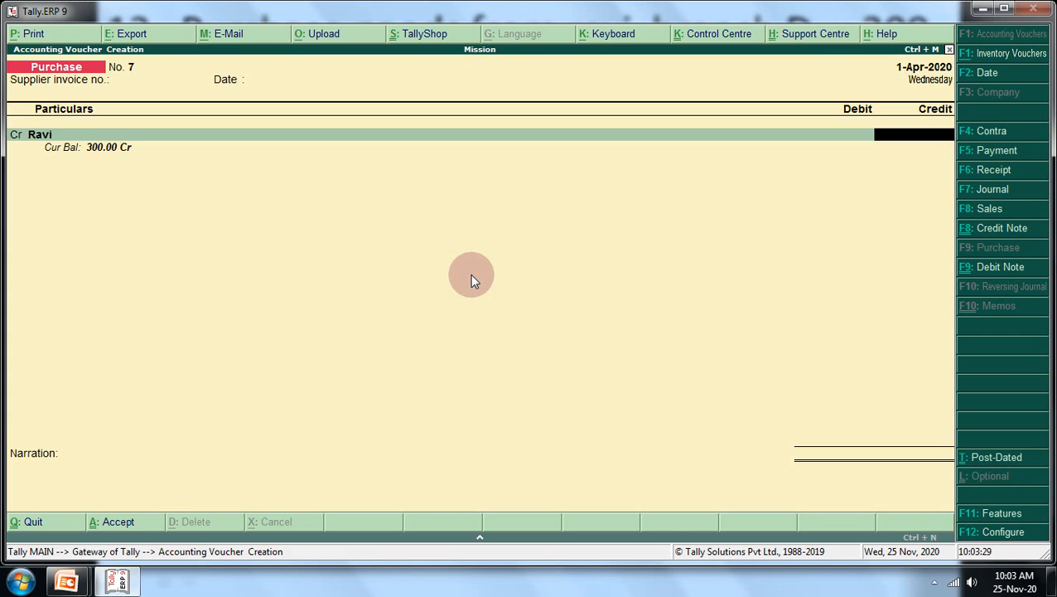
Return to the credited supplier and inspect its ledger settings without altering them
key("BackSpace")
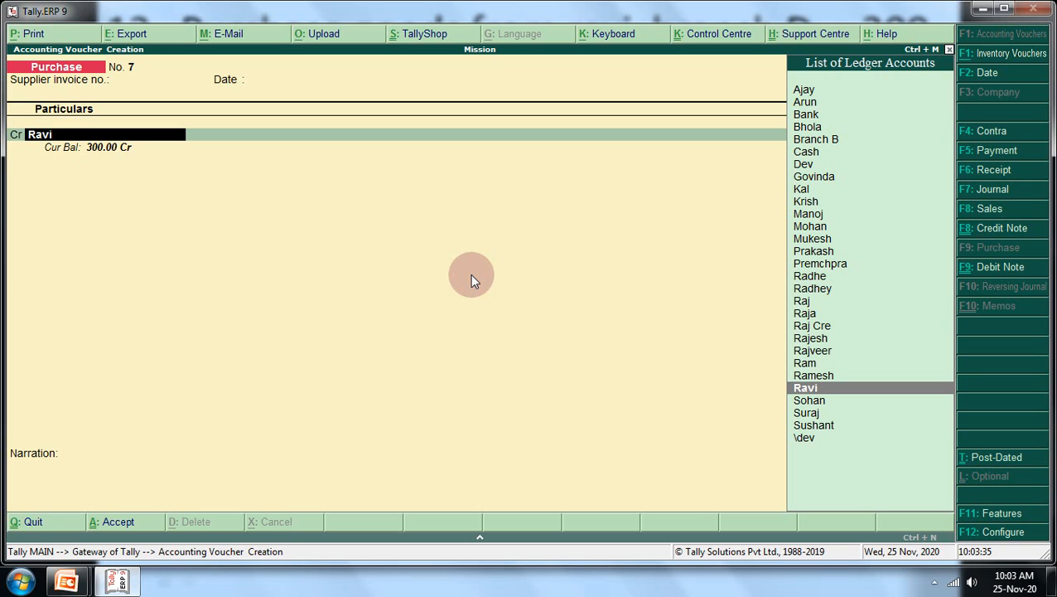
key("ctrl+Return")
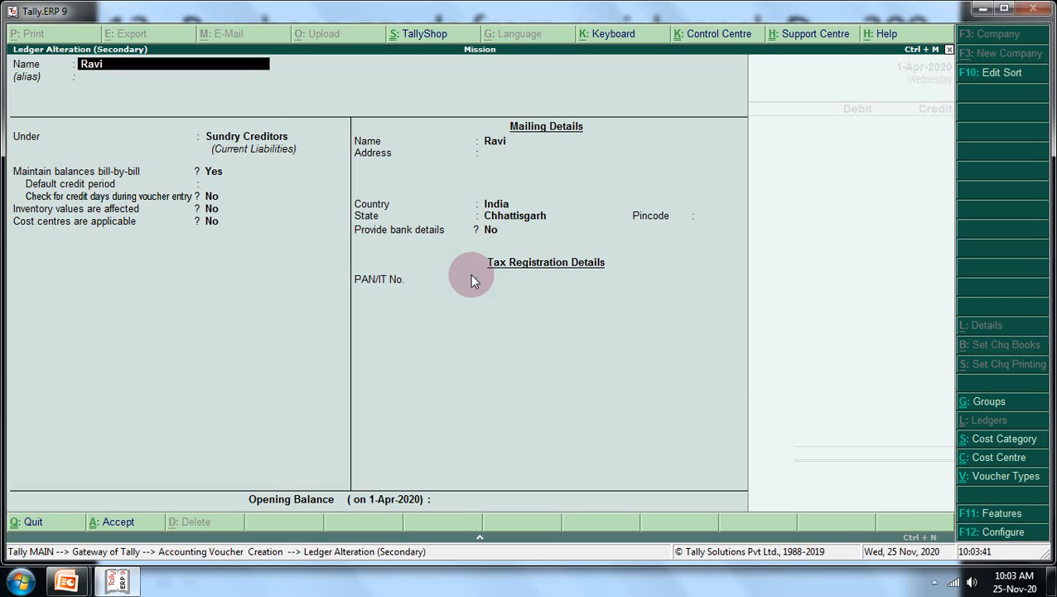
key("Escape")
Keep the same supplier in the credit line and accept its default party details again
key("Return")
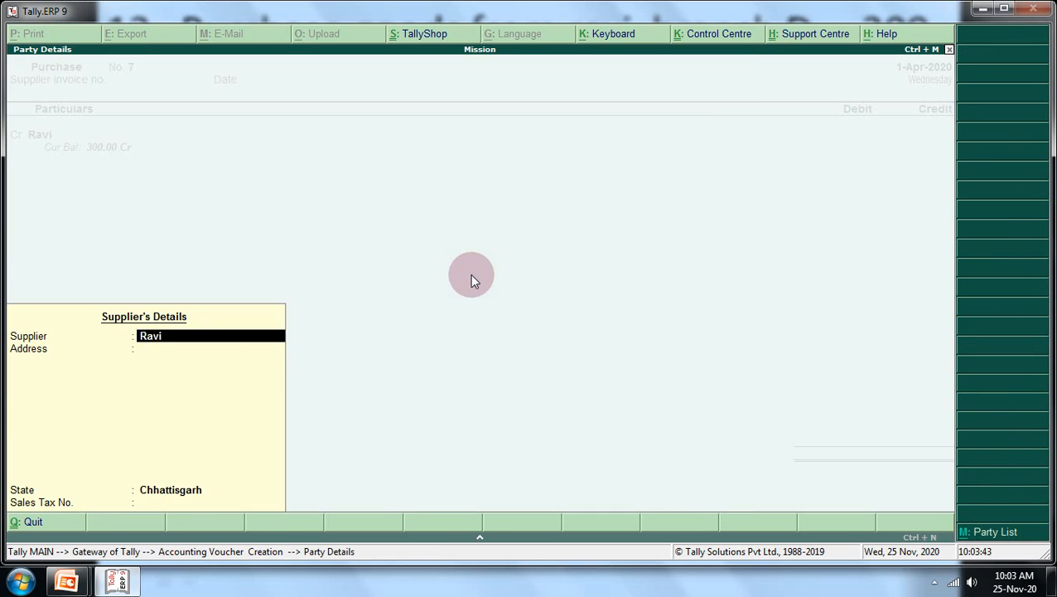
key("Return")
key("Return")
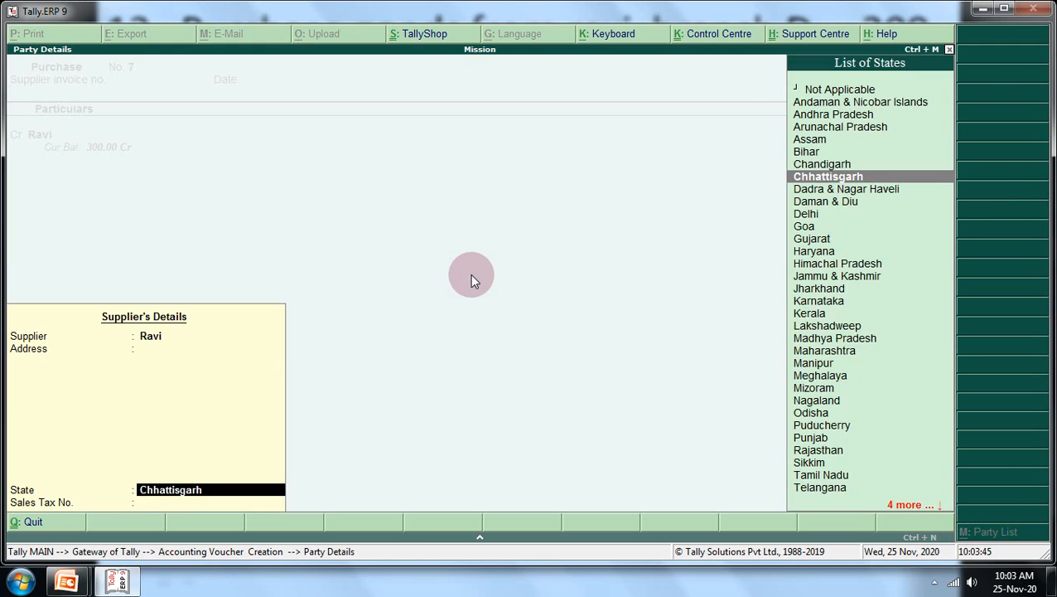
key("Return")
key("Return")
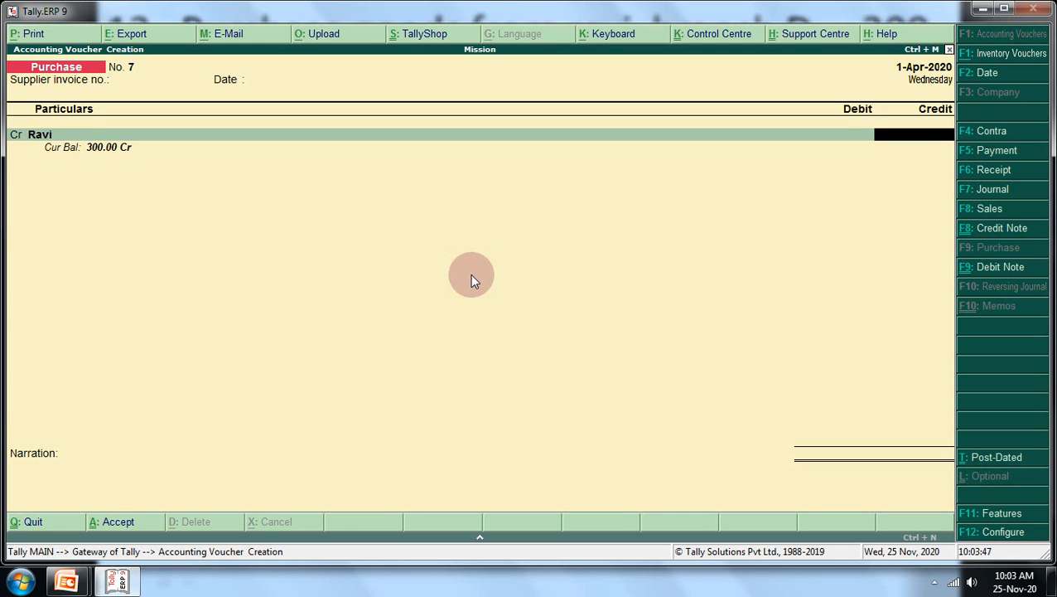
Credit the supplier with 500 as bill-wise New Ref 7 with a credit period of 7 days
type("500")
key("Return")
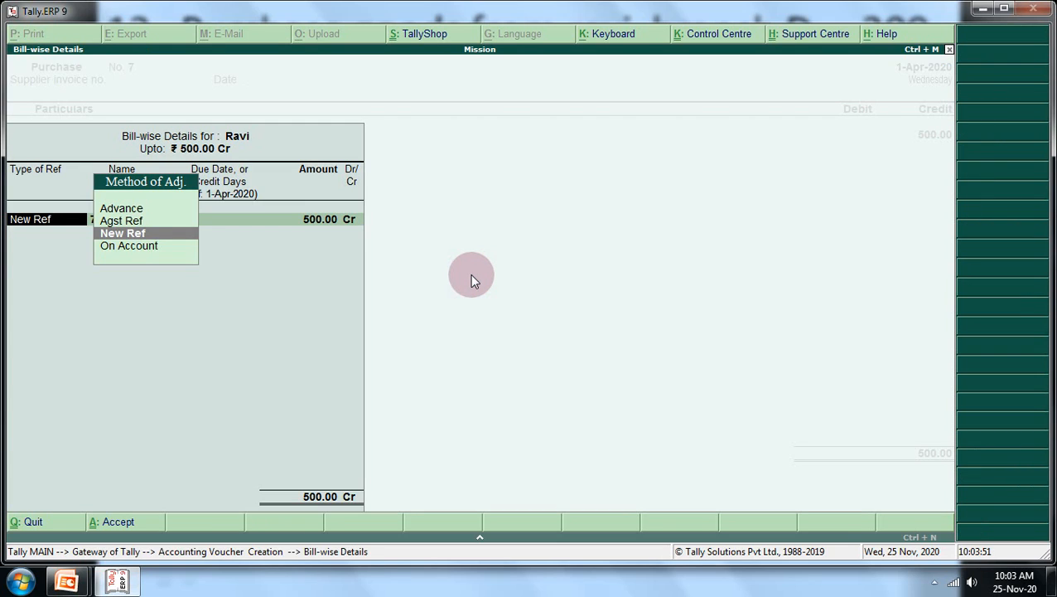
key("Return")
key("Return")
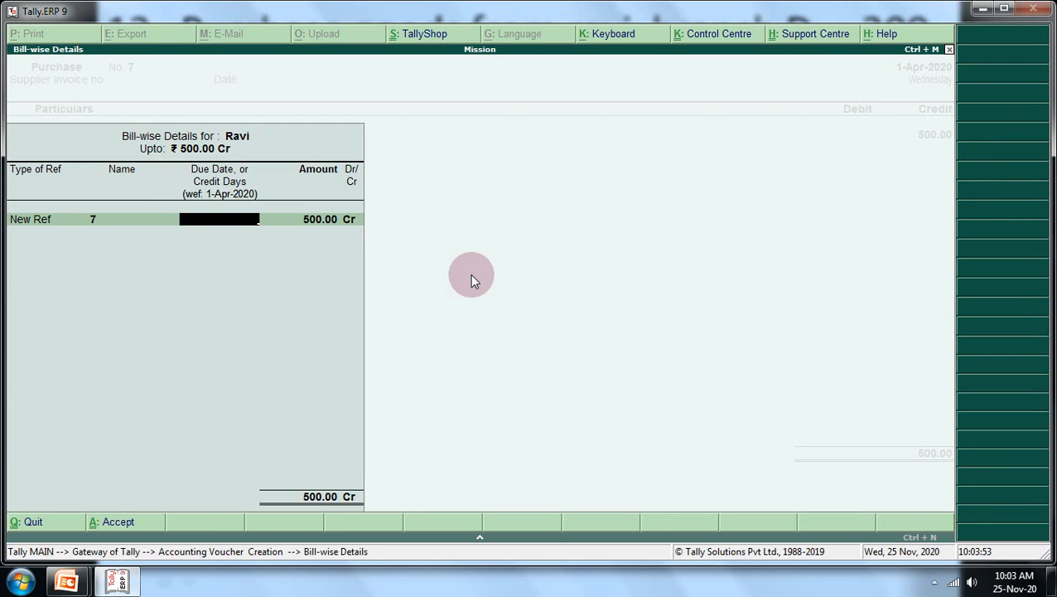
type("7")
key("Return")
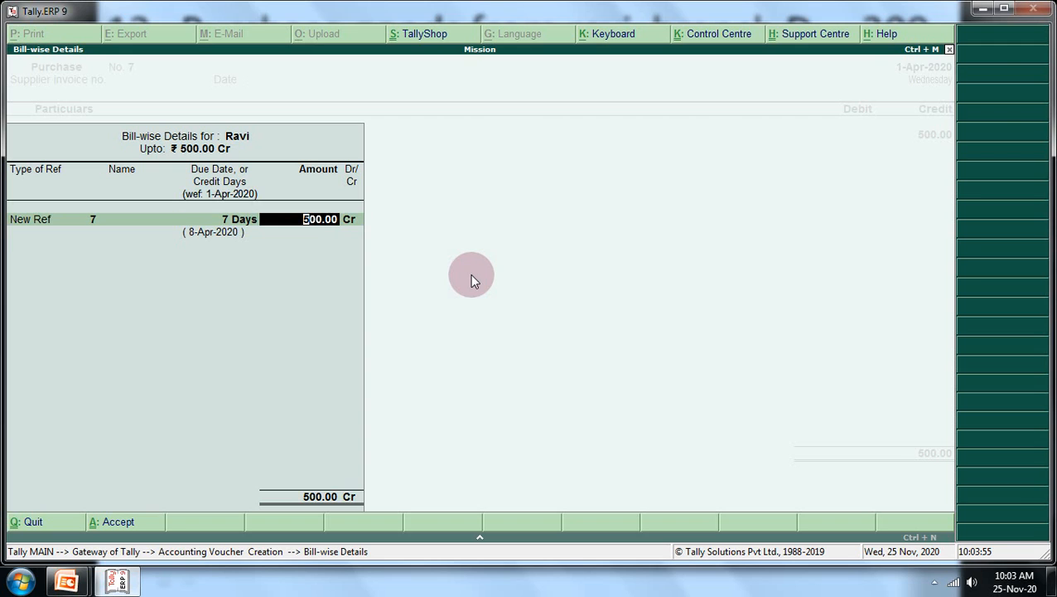
key("Return")
key("Return")
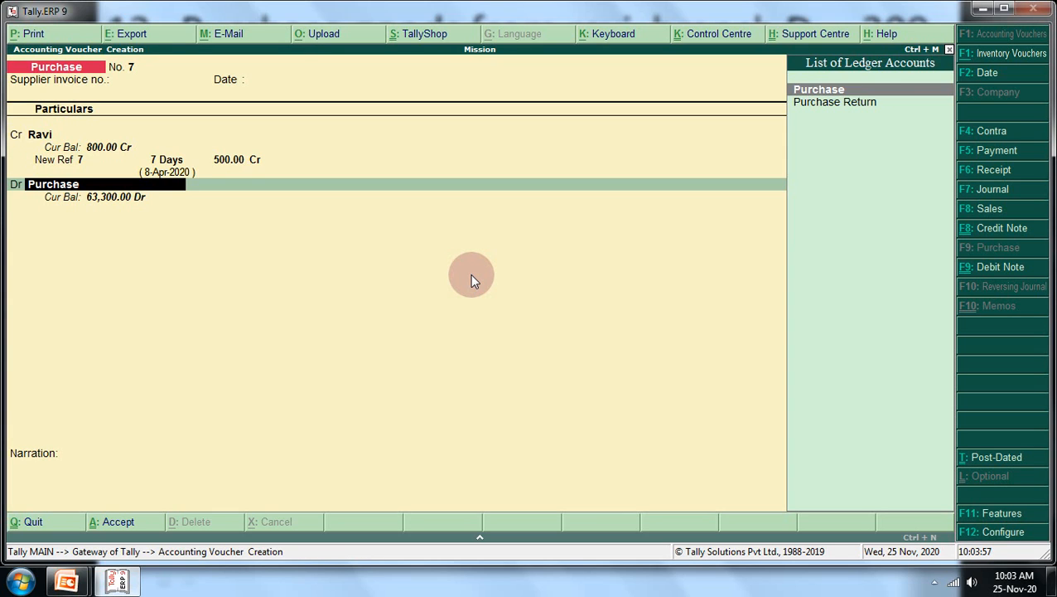
Debit Purchase with 500 allocated to Head Office's Branch A, and save the purchase voucher without a narration
key("Return")
key("Return")
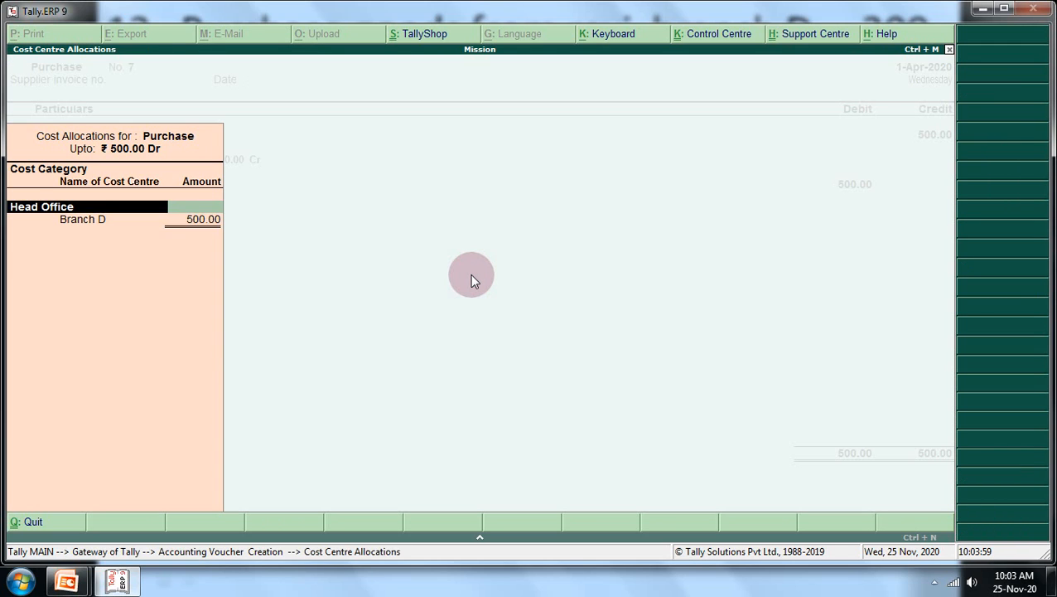
key("Return")
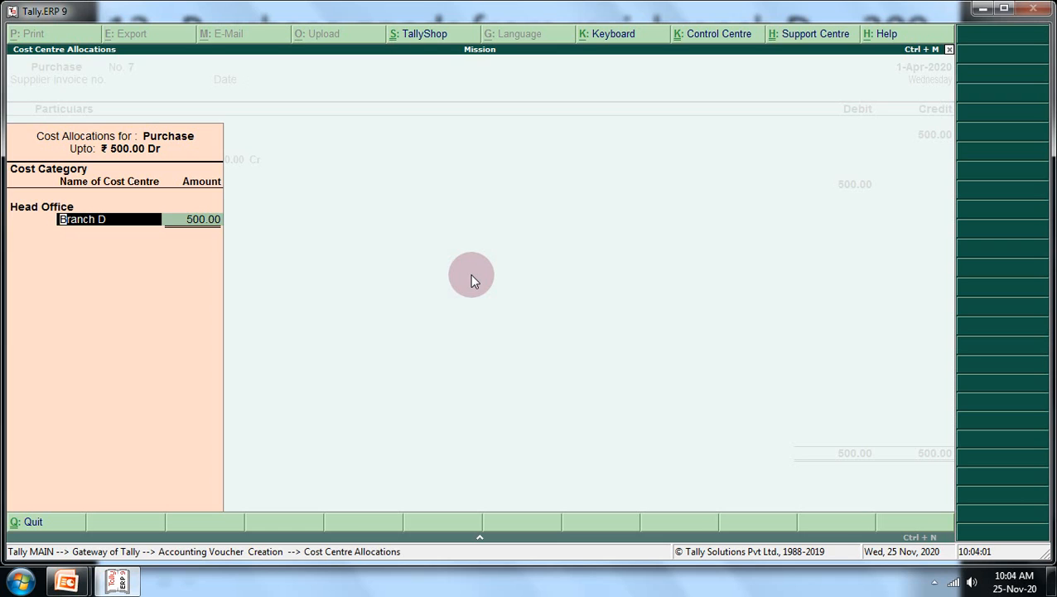
type("B")
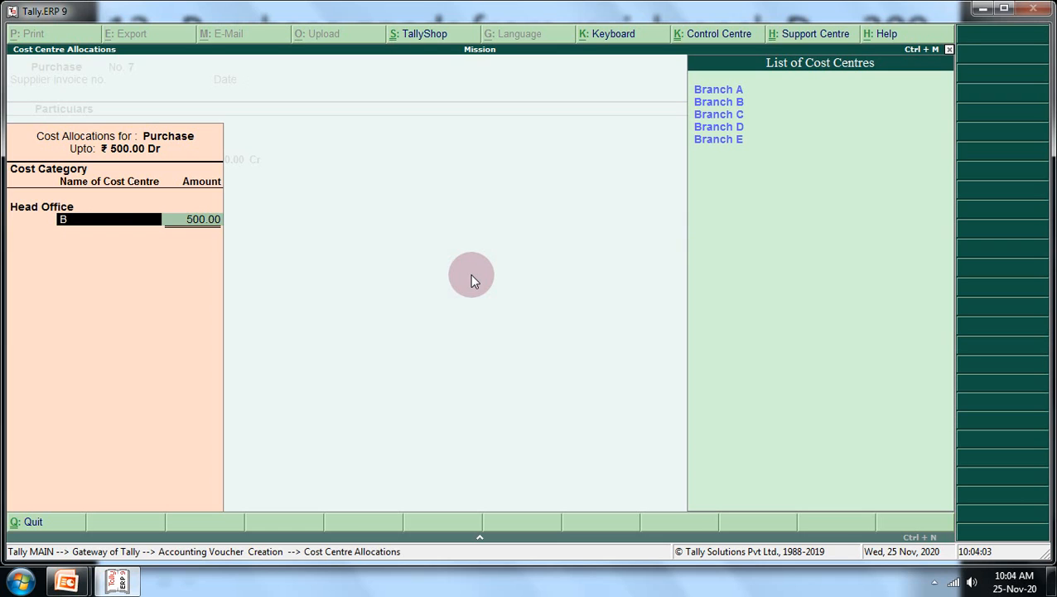
key("Return")
key("Return")
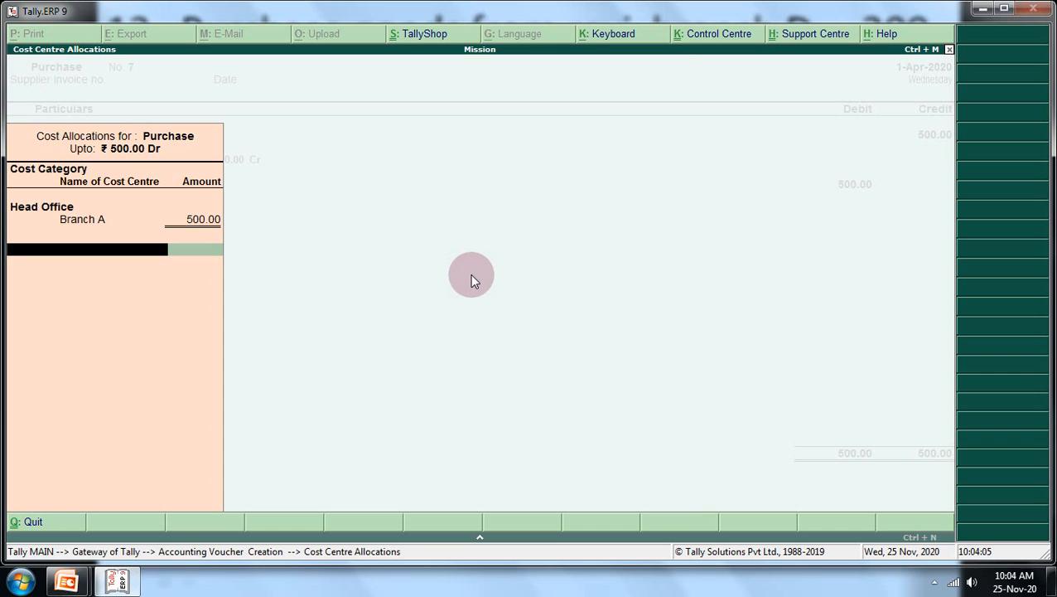
key("Return")
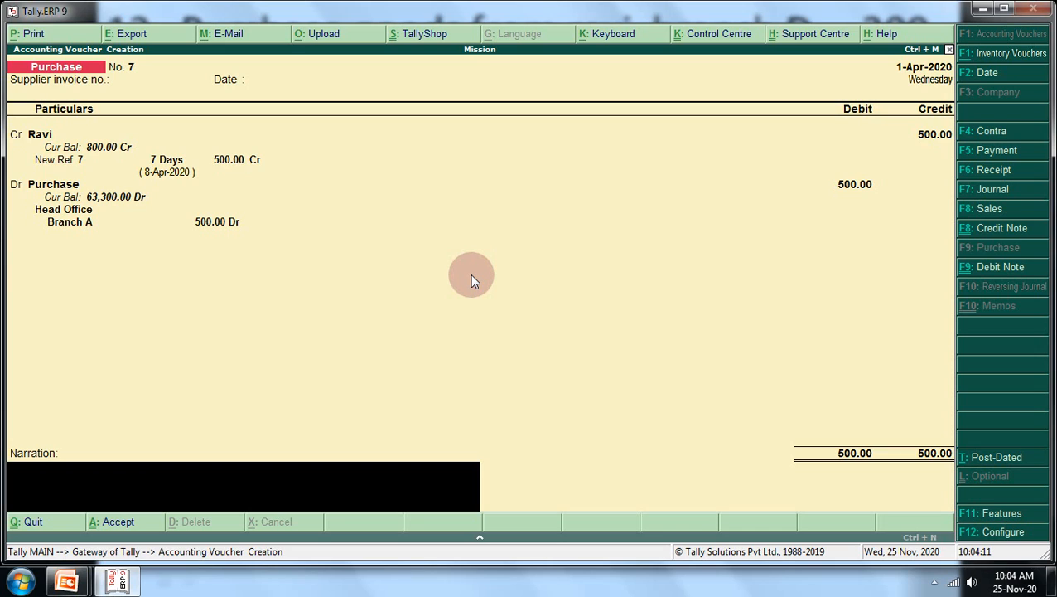
key("Return")
key("Return")
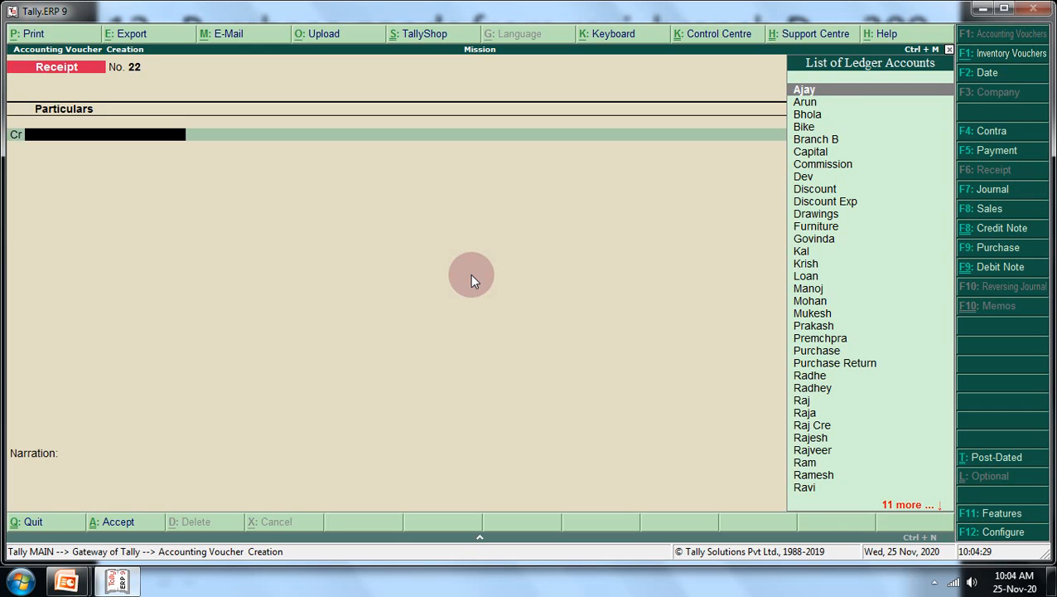
Credit the Sales ledger with 5000 in a new receipt voucher
type("S")
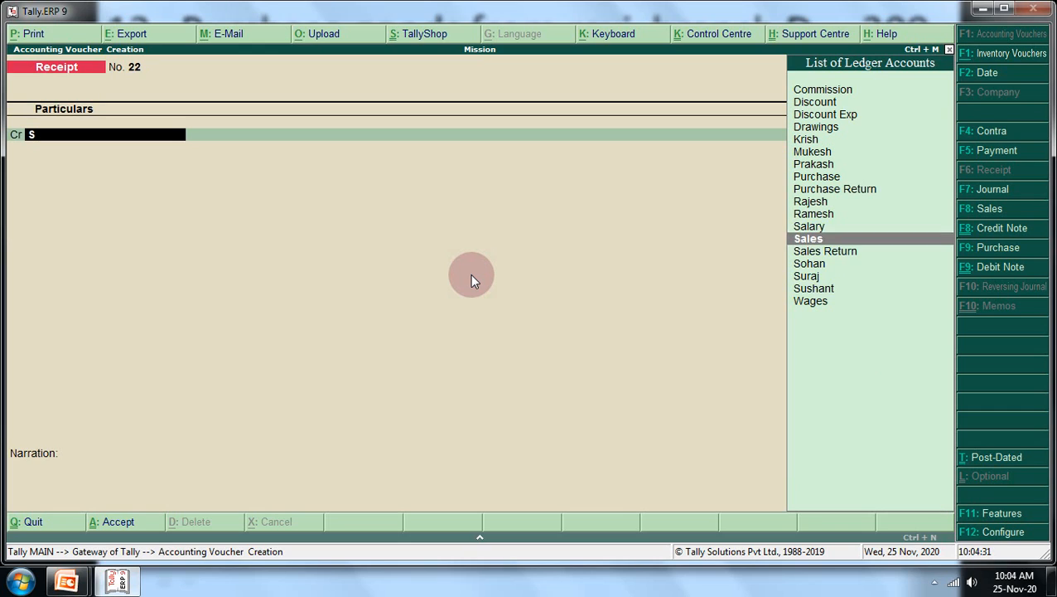
key("Return")
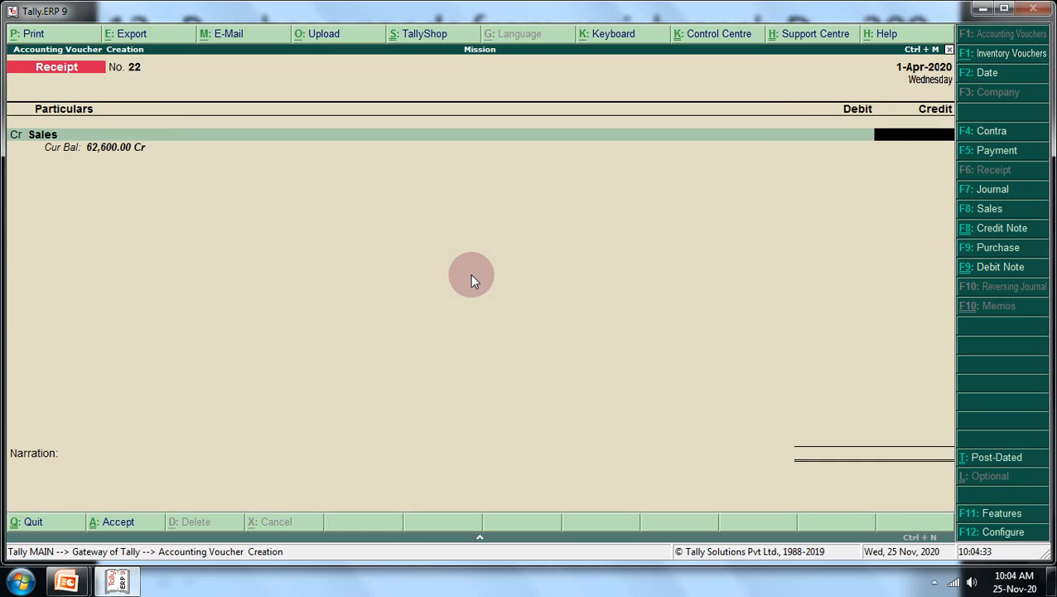
type("5000")
key("Return")
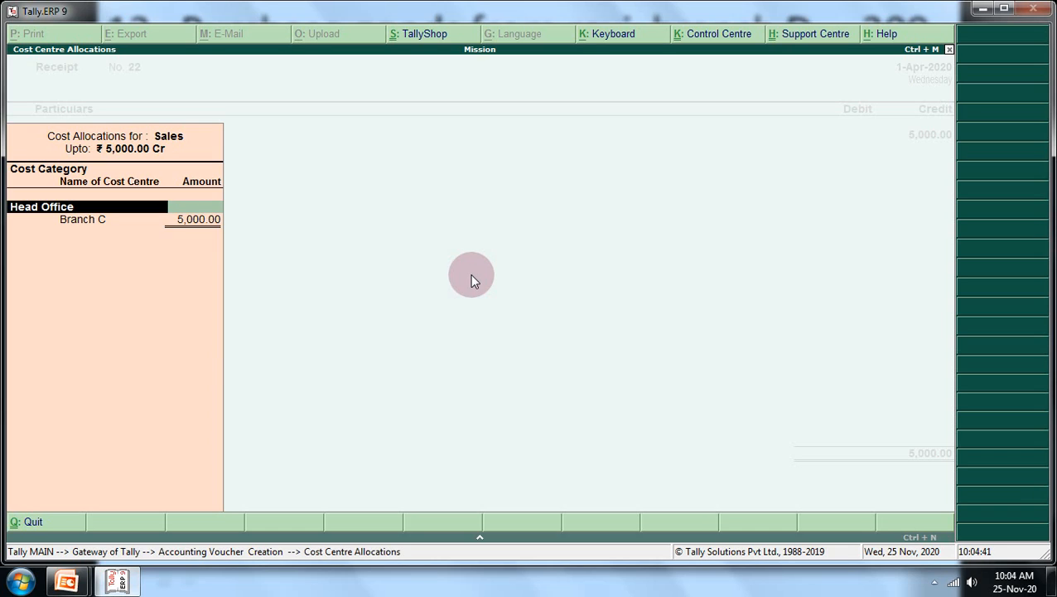
Create a cost centre Branch F in the Head Office category under Primary and allocate the 5,000 of sales to it
key("Return")
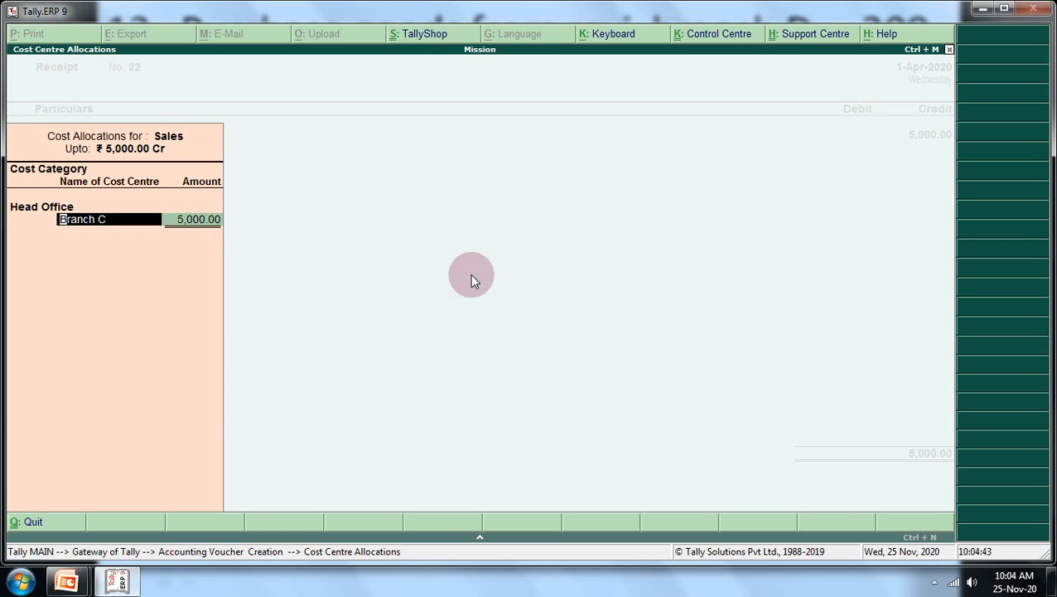
type("B")
key("Down")
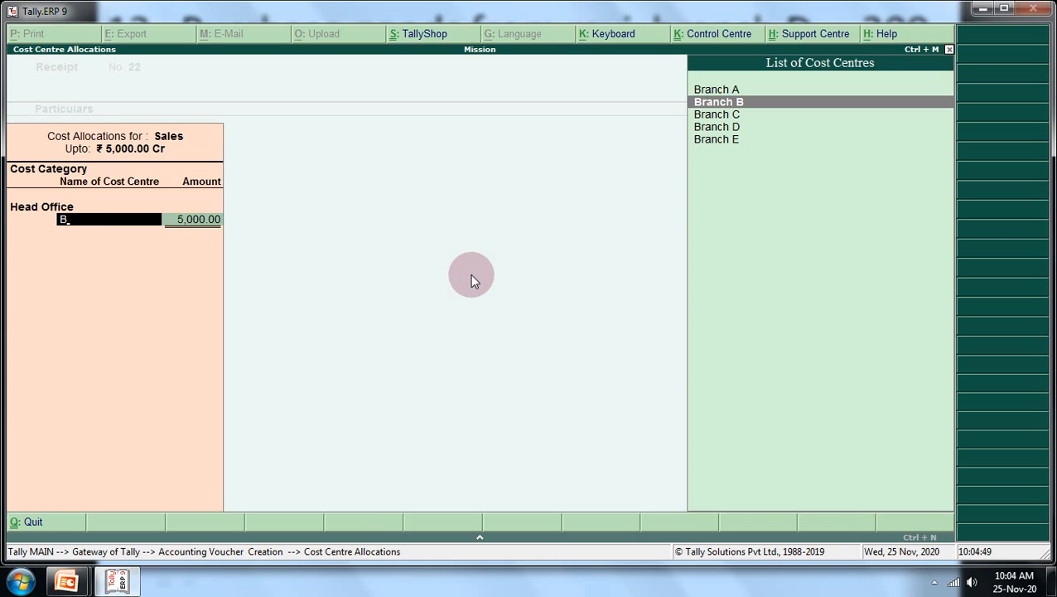
key("alt+c")
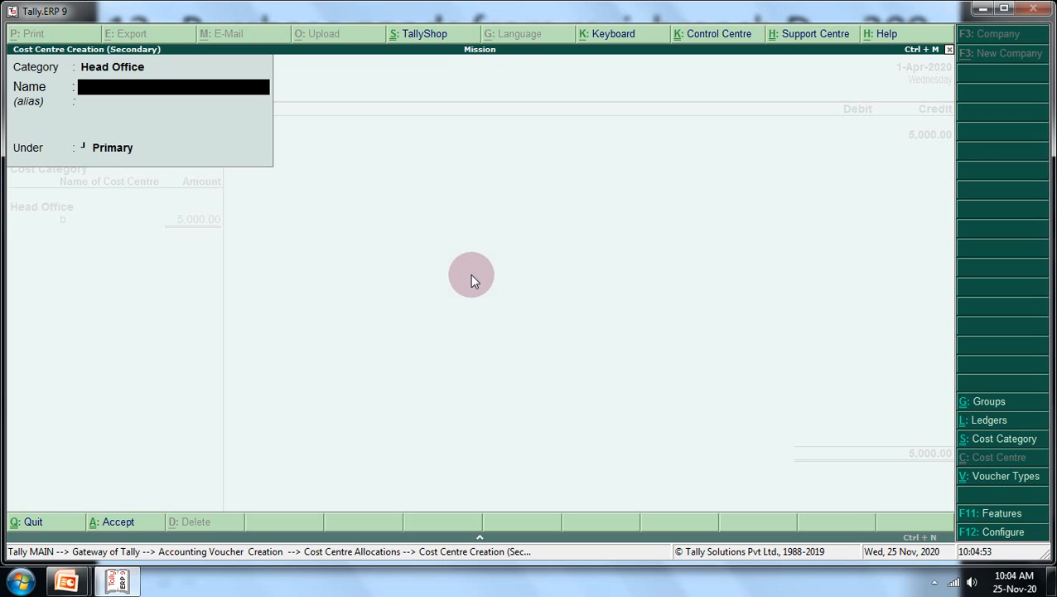
type("Branch F")
key("Return")
key("Return")
key("Return")
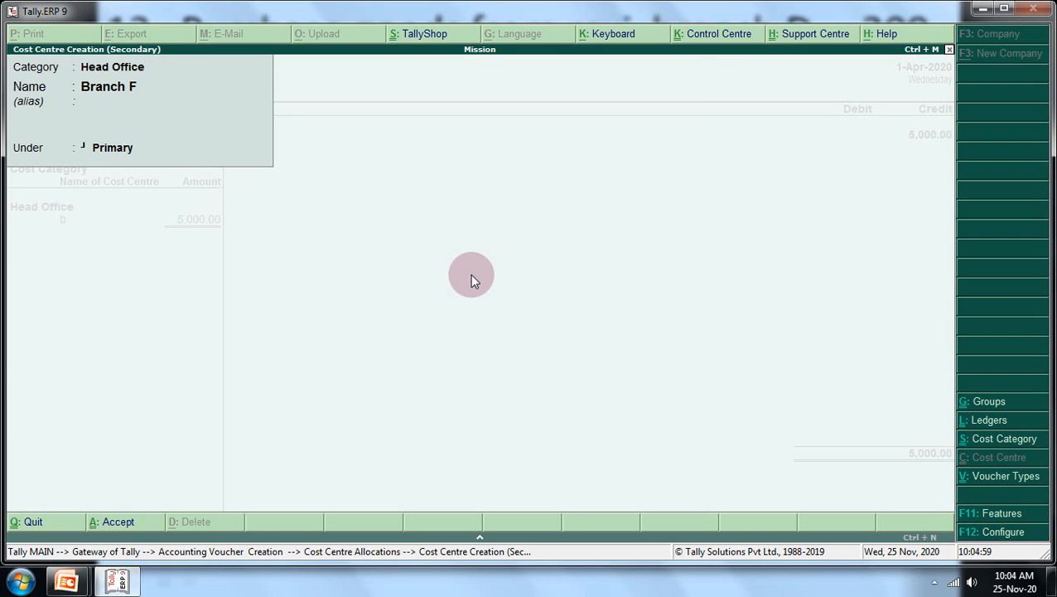
key("Return")
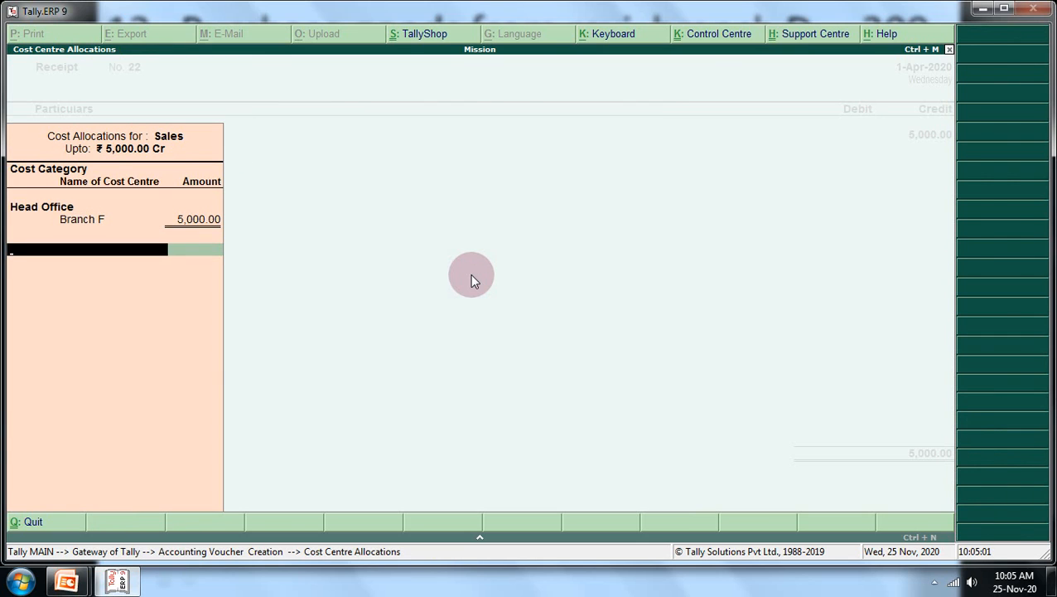
Debit Cash with 5,000 and save the receipt voucher without a narration
key("Return")
key("Return")
key("Return")
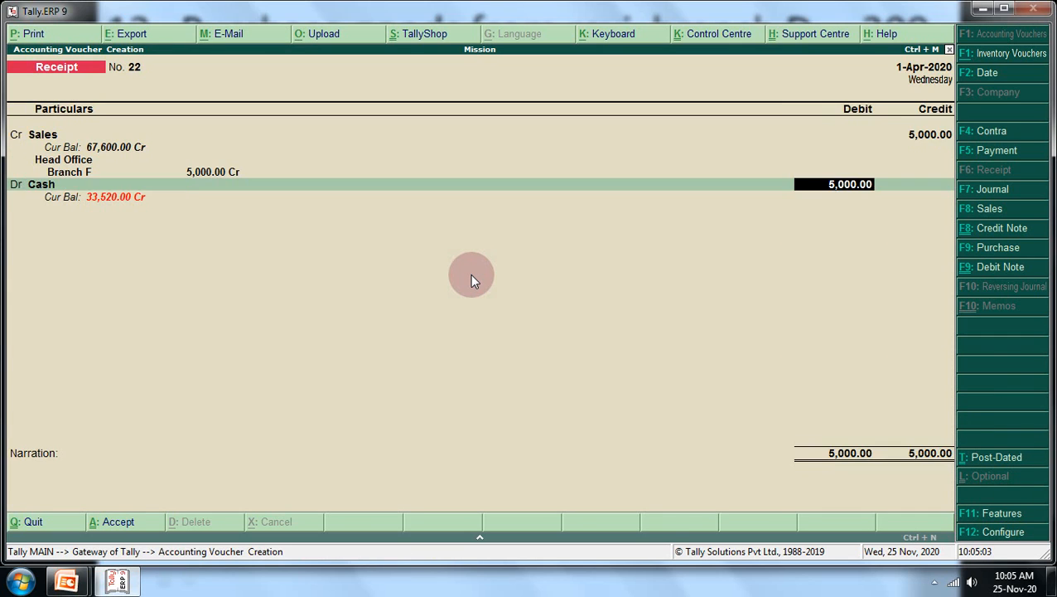
key("Return")
key("Return")
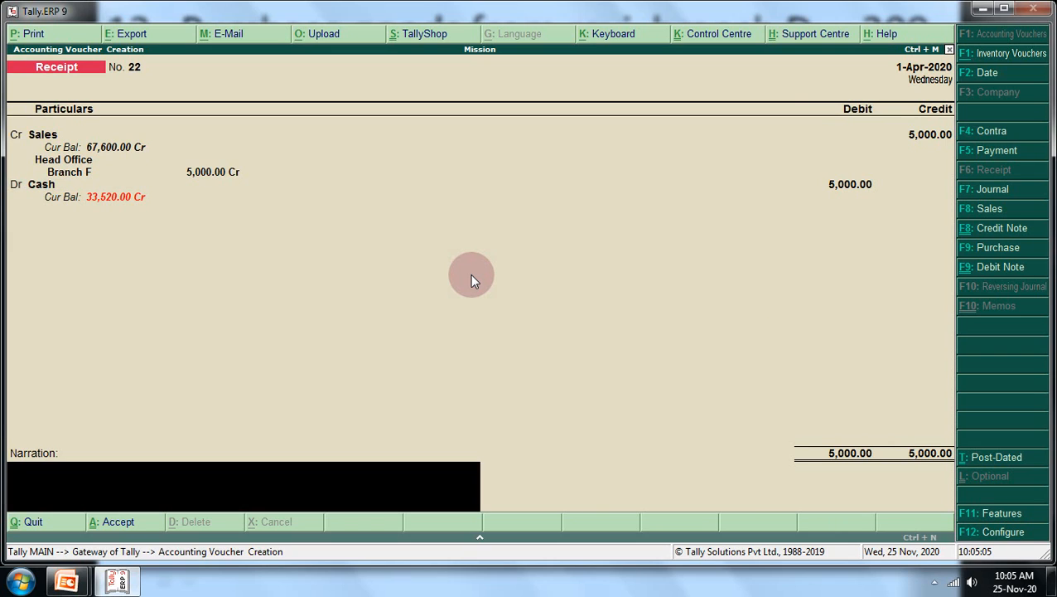
key("Return")
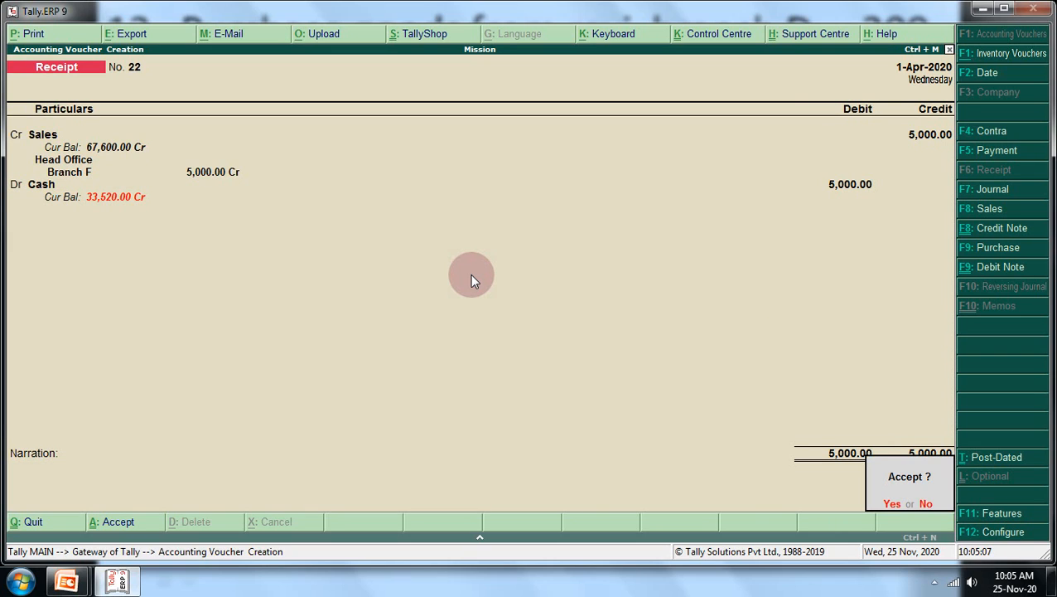
key("Return")
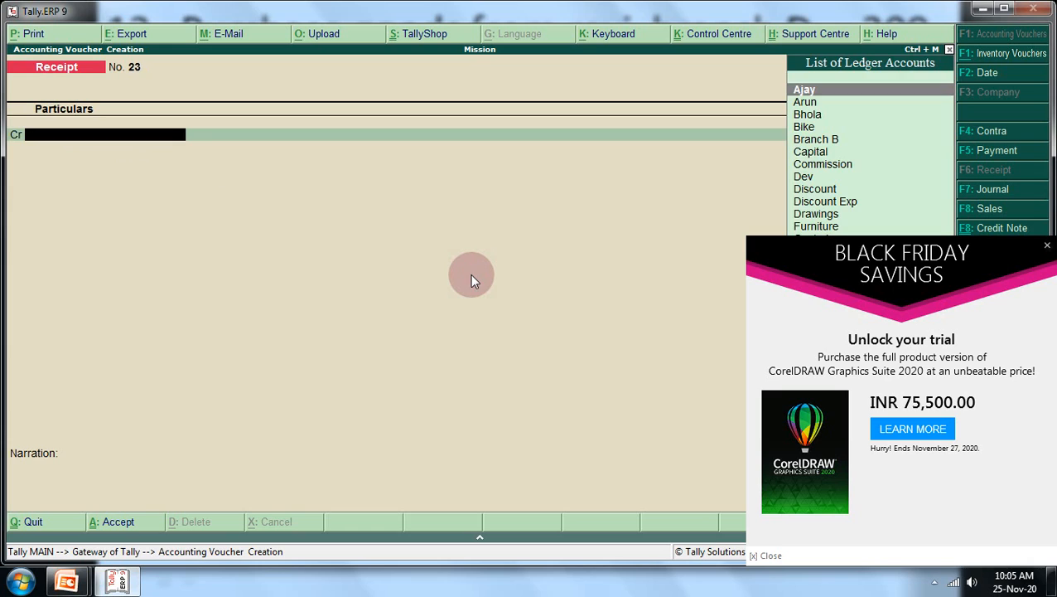